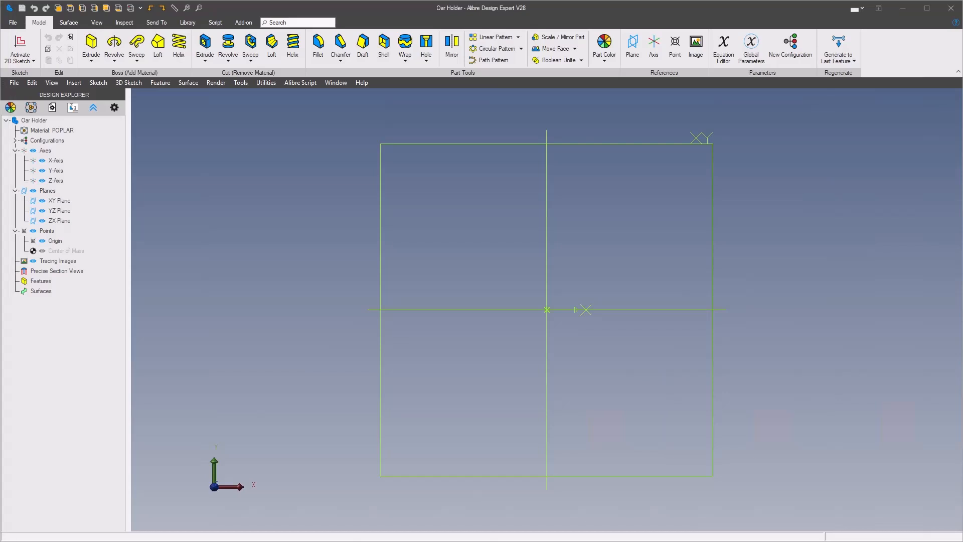
Review the part's length unit, format and precision settings in the file properties.
scroll(293, 217, "down", 3)
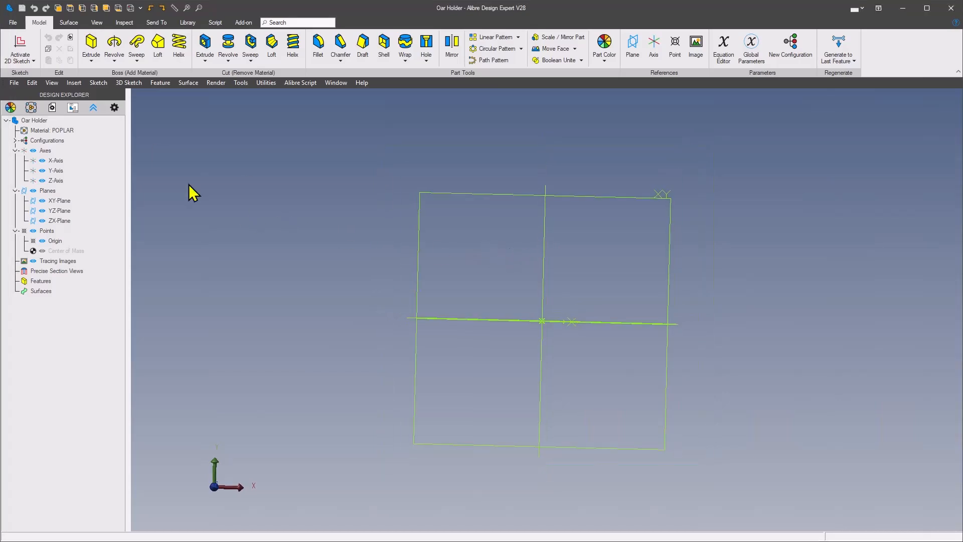
left_click(52, 107)
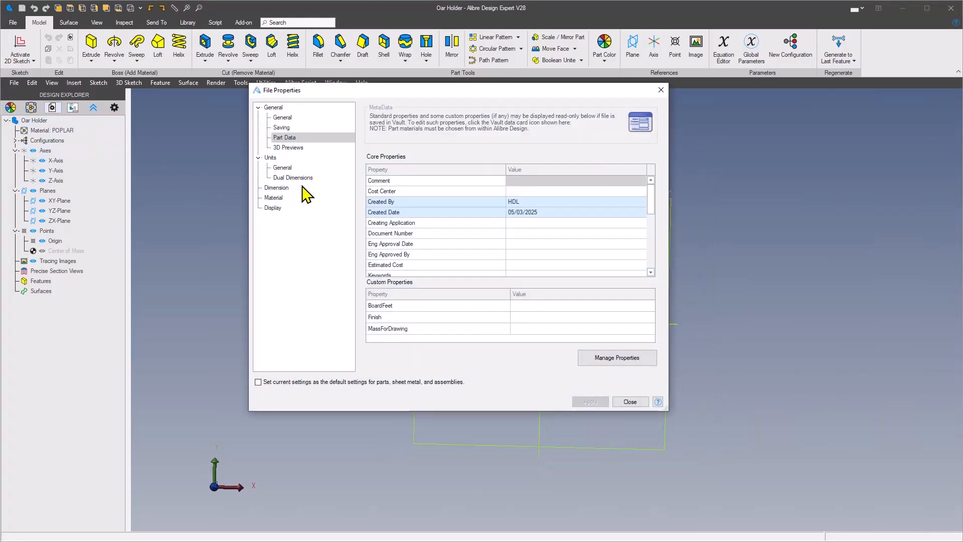
left_click(283, 169)
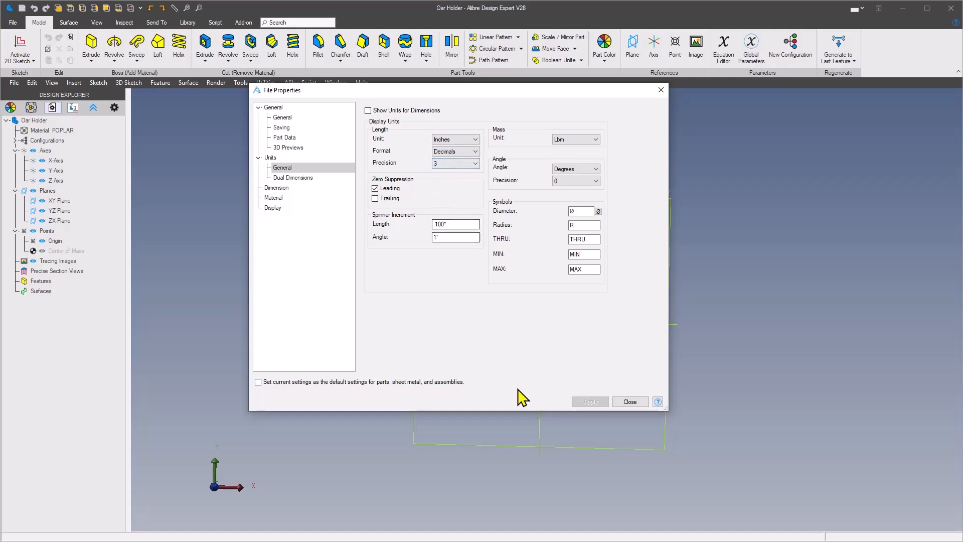
left_click(631, 402)
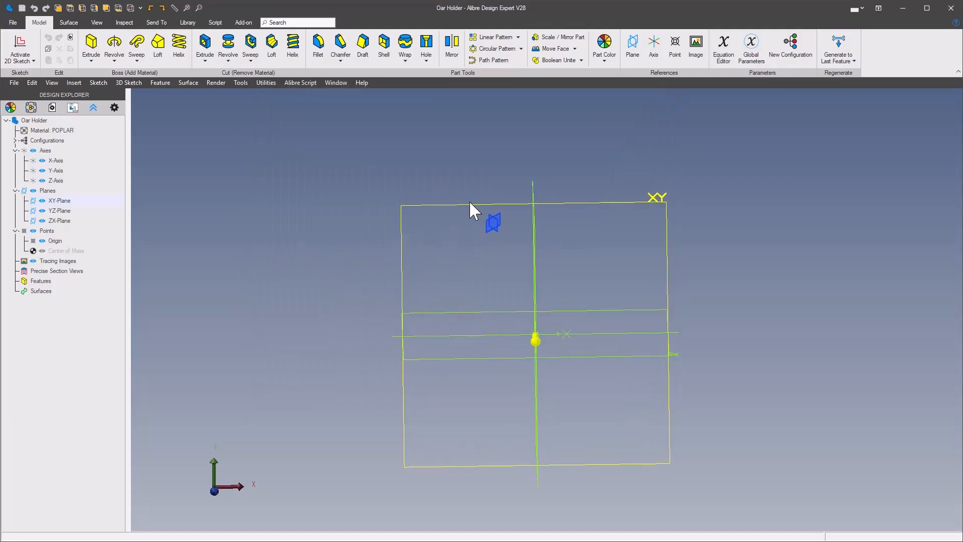
Start a sketch on the XY plane and draw a horizontal reference line about 11 inches long, starting near the vertical axis above the origin.
right_click(470, 203)
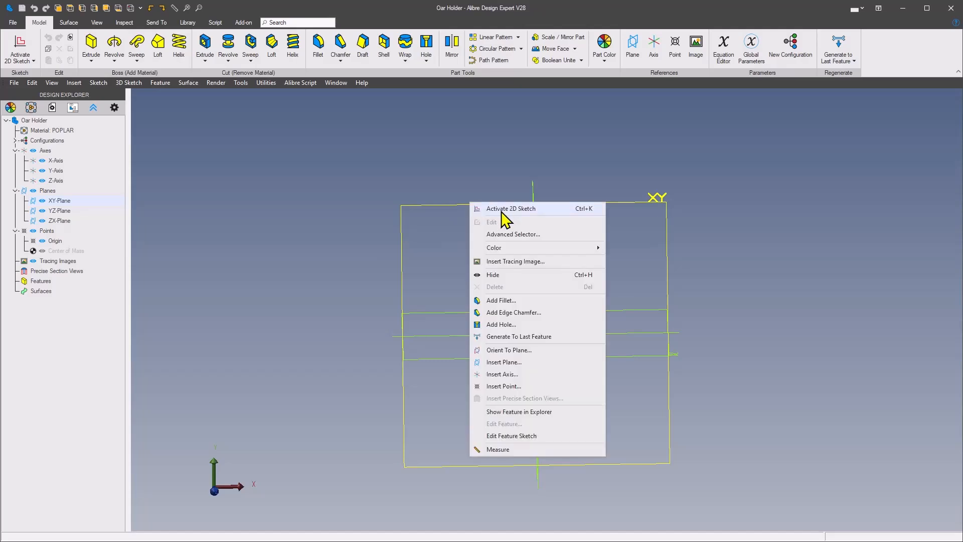
left_click(504, 209)
left_click(518, 240)
left_click(420, 209)
left_click(392, 293)
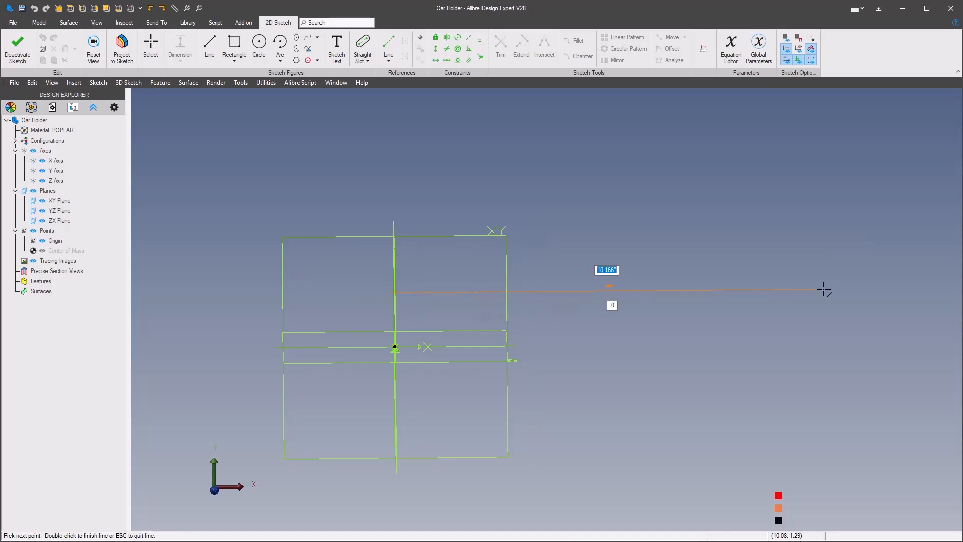
double_click(856, 289)
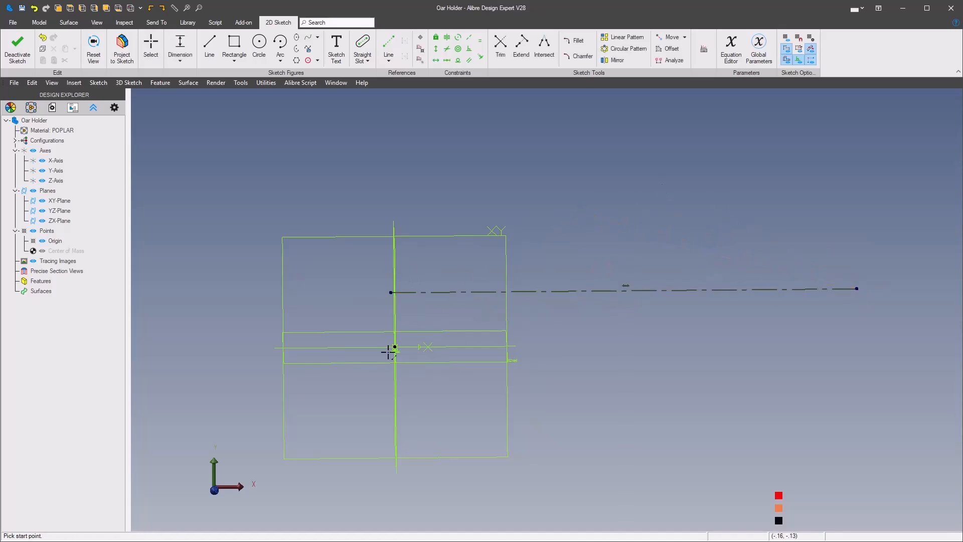
key("Escape")
Dimension the height of the reference line's left endpoint above the origin as 4.375 inches.
scroll(406, 343, "up", 3)
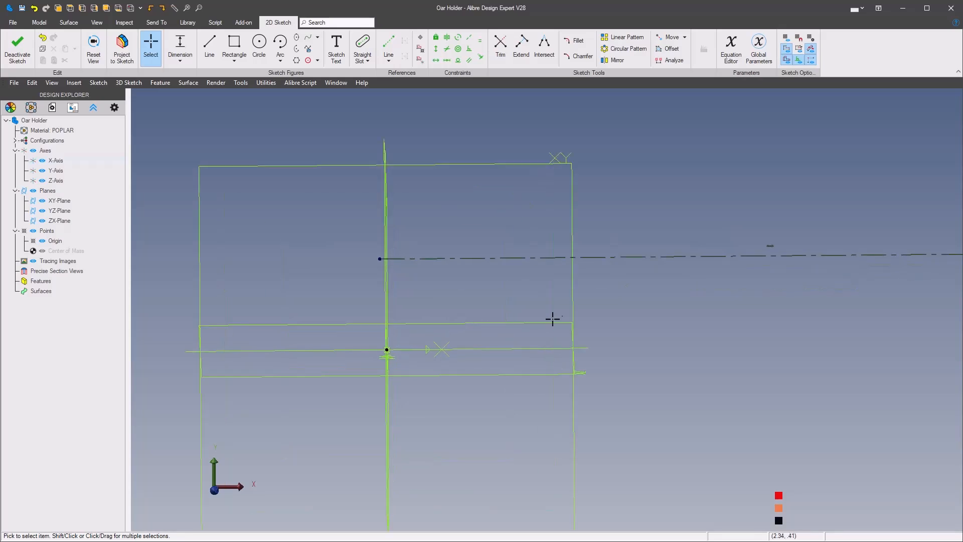
right_click(516, 306)
left_click(745, 278)
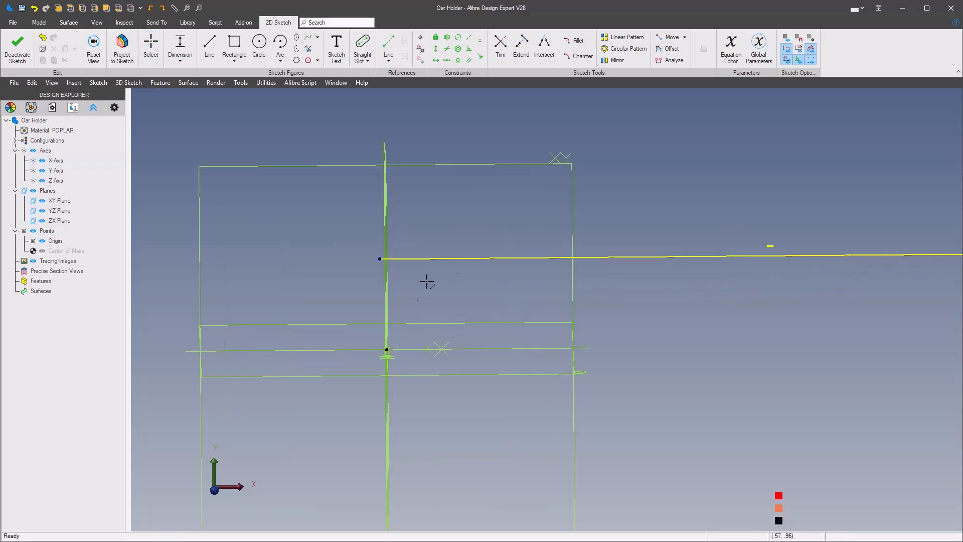
left_click(380, 259)
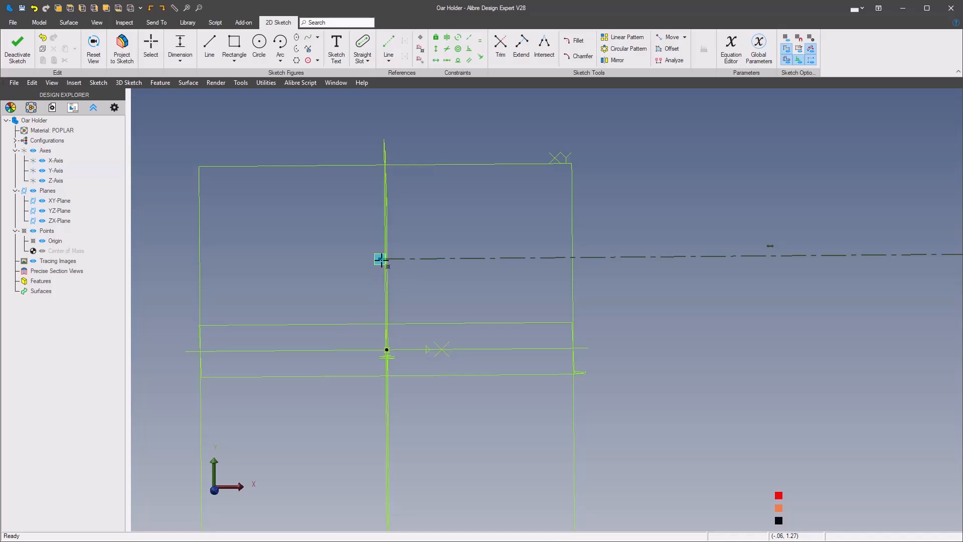
left_click(308, 297)
type("4.375")
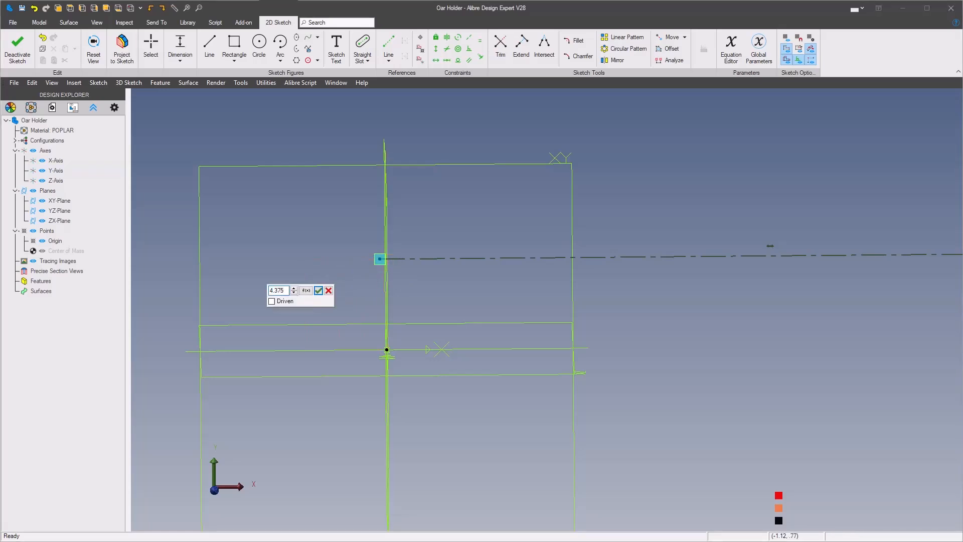
key("Return")
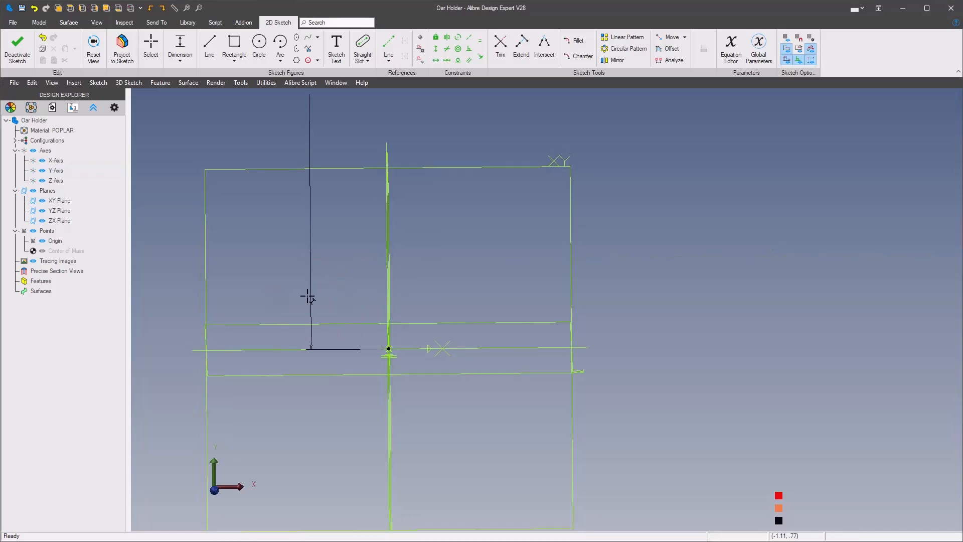
key("Escape")
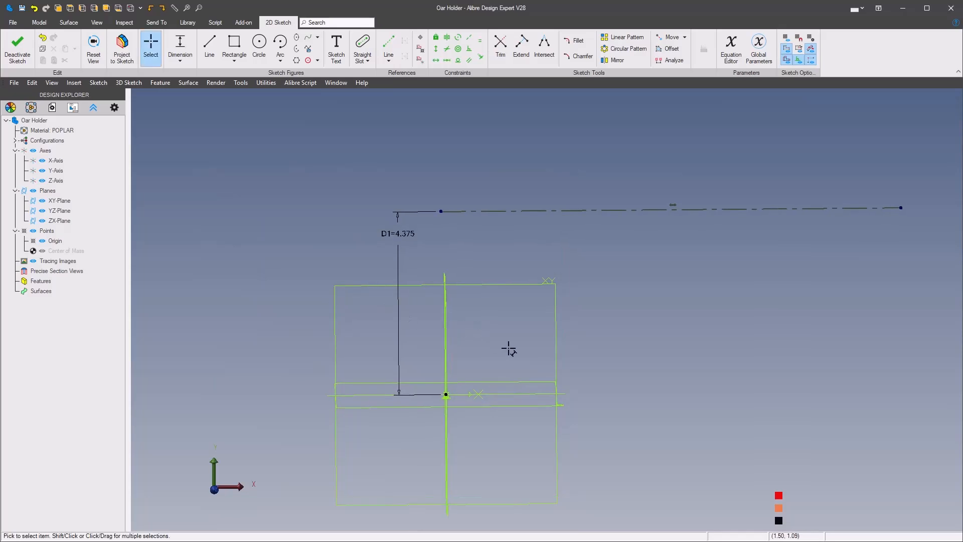
Apply a vertical constraint between the reference line's left endpoint and the origin.
right_click(515, 344)
left_click(667, 329)
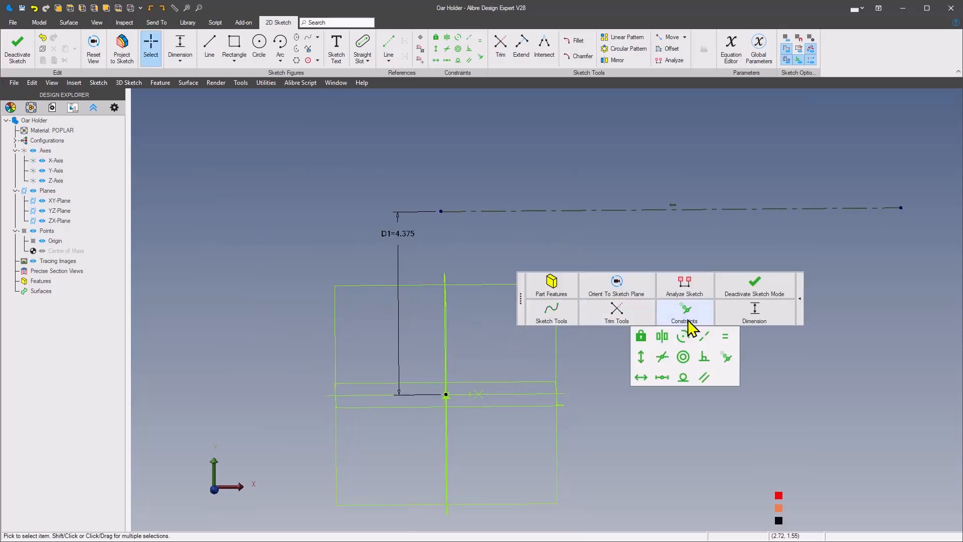
left_click(640, 358)
left_click(441, 211)
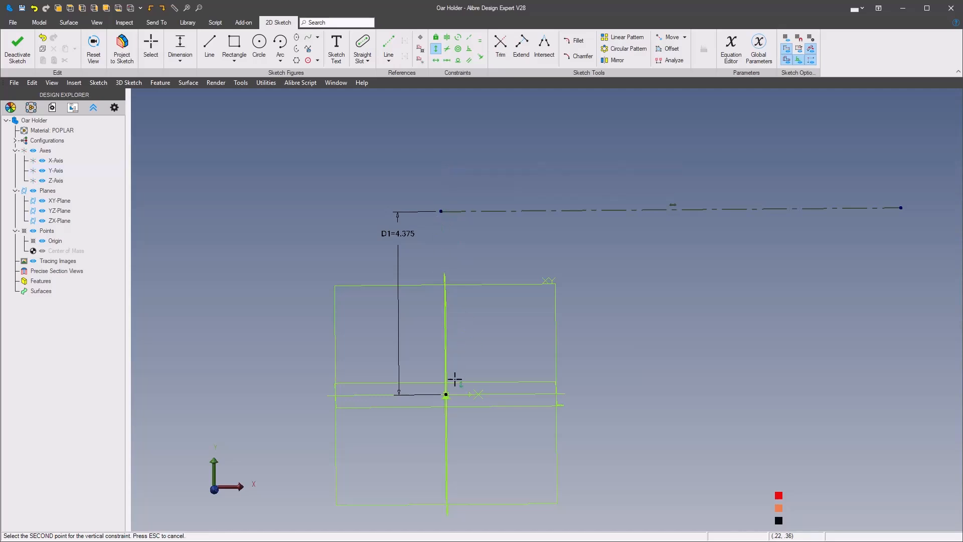
left_click(446, 395)
key("Escape")
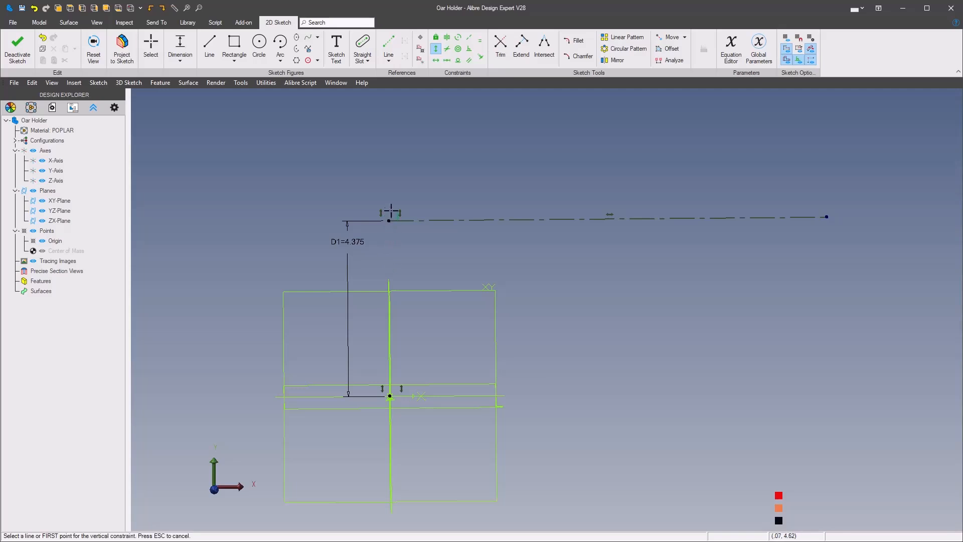
Sketch the profile's left part from the reference line's left endpoint: a vertical edge about 1.4 inches high, a pointed peak and a horizontal edge.
middle_click_drag(540, 299, 467, 348)
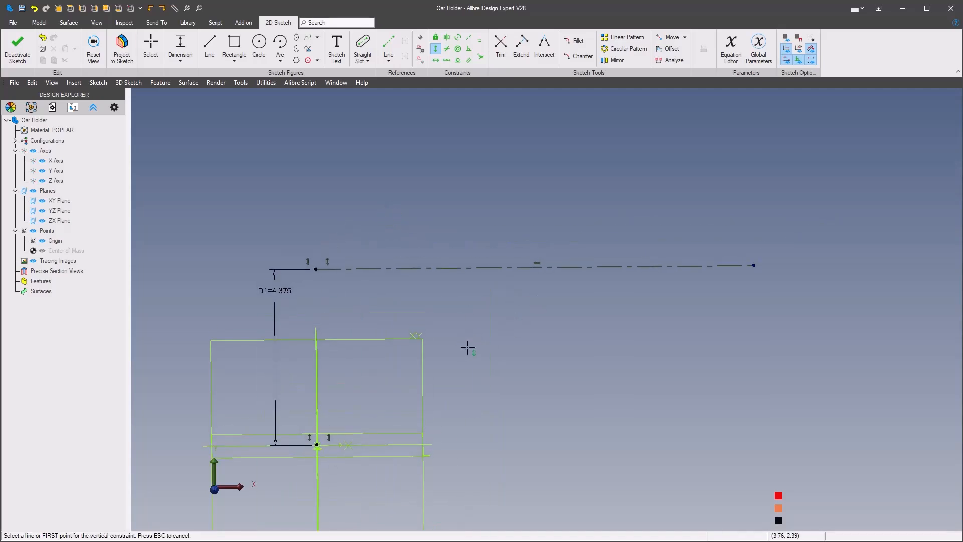
right_click(484, 347)
mouse_move(585, 316)
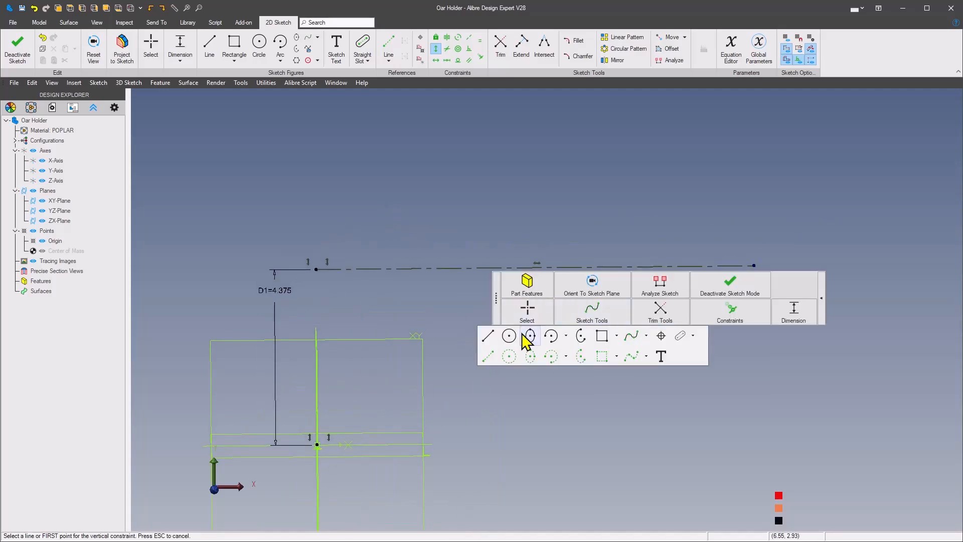
left_click(487, 337)
mouse_move(346, 249)
middle_mouse_down()
mouse_move(321, 273)
mouse_move(304, 326)
middle_mouse_up()
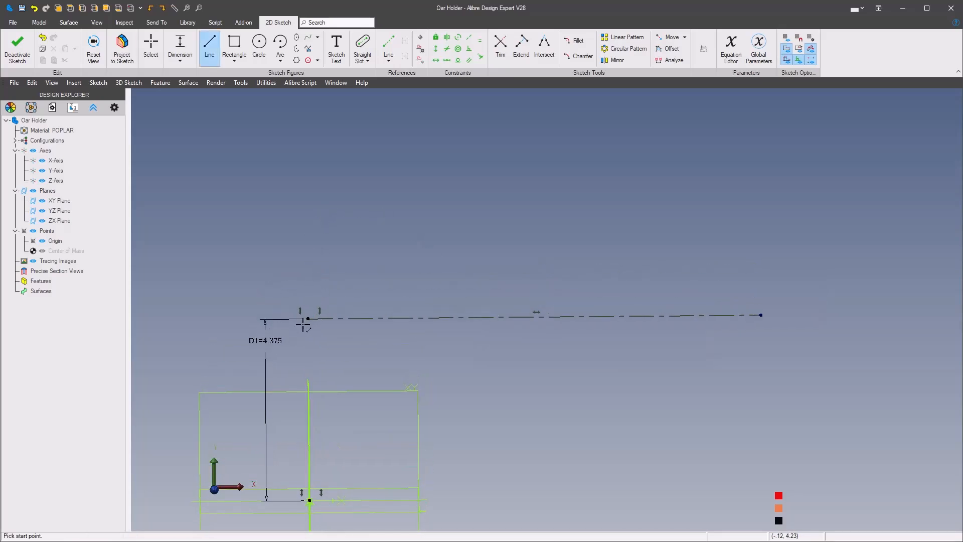
left_click(308, 319)
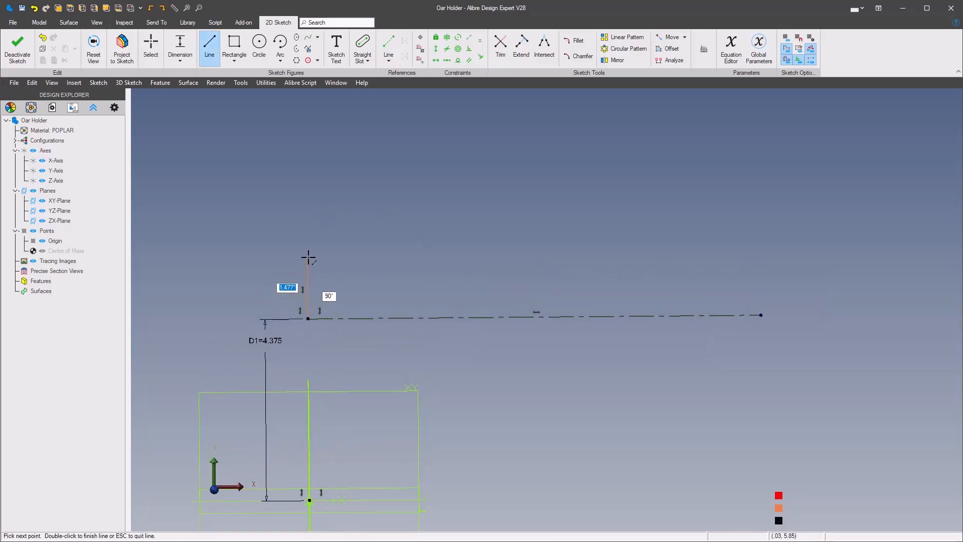
left_click(307, 261)
left_click(339, 229)
left_click(368, 257)
left_click(471, 257)
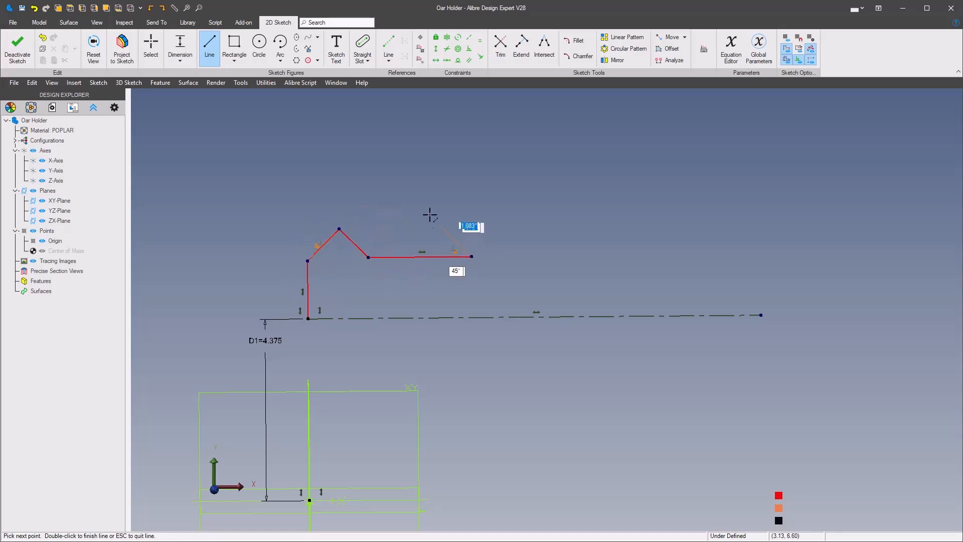
Continue the outline with two left-leaning, flat-topped arms joined by a nearly horizontal edge.
left_click(381, 155)
left_click(453, 156)
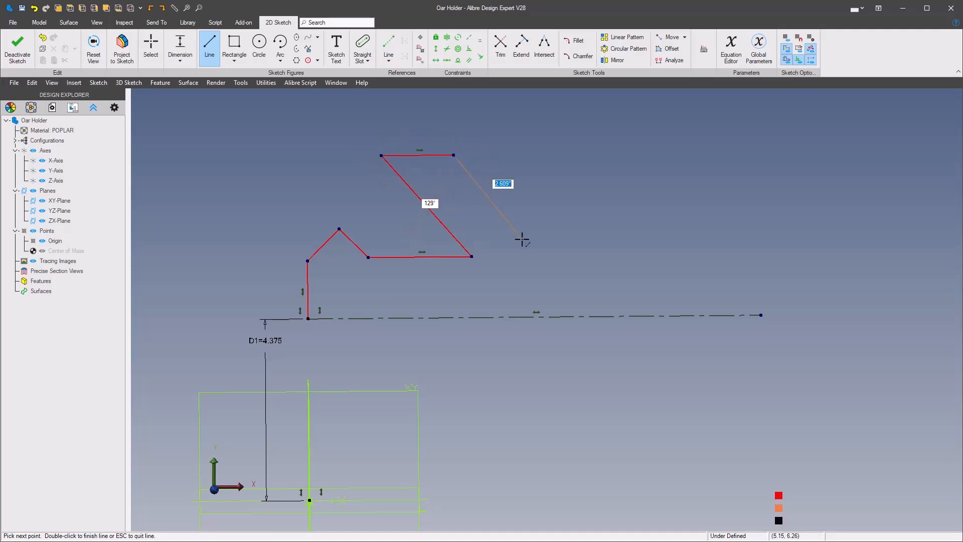
left_click(544, 256)
left_click(641, 258)
left_click(543, 145)
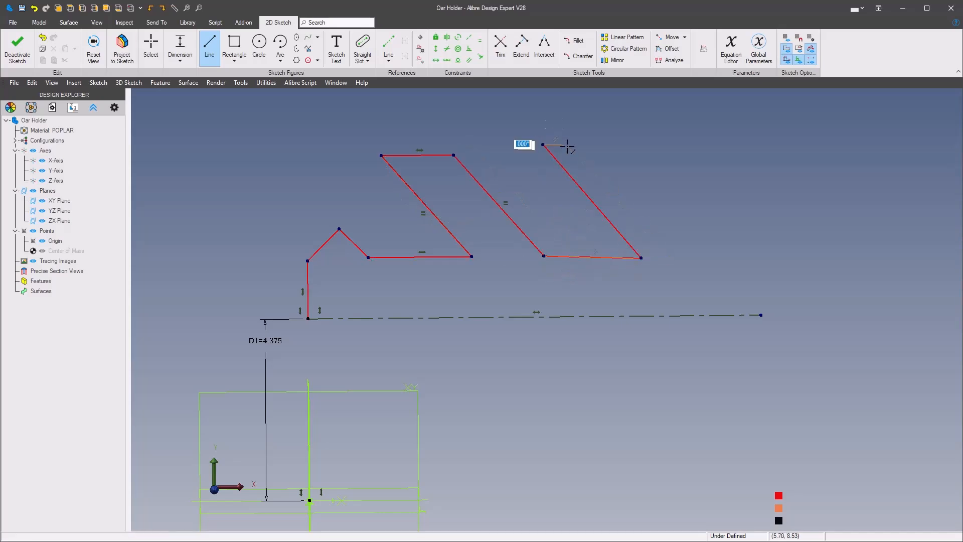
left_click(623, 144)
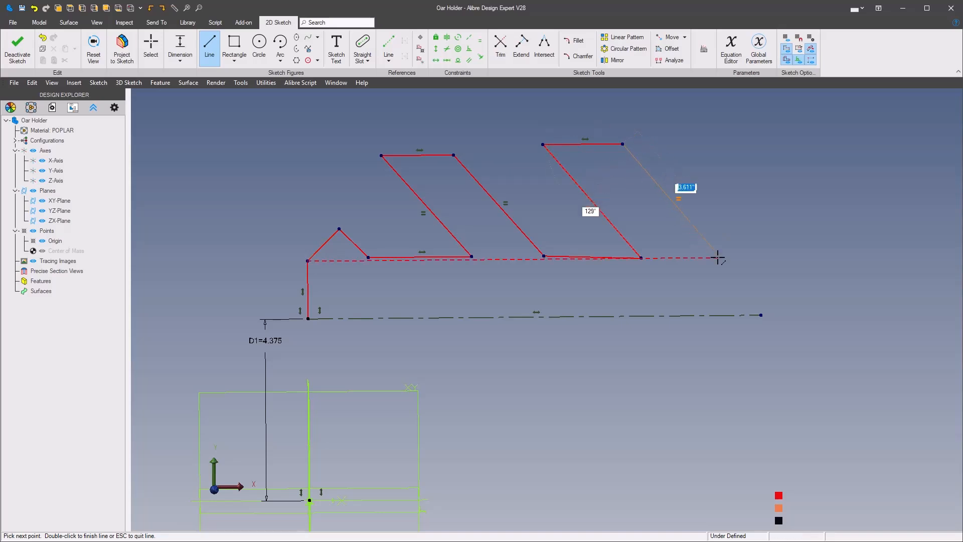
left_click(715, 251)
Close the outline with a right side edge down to the reference line and a base edge back to the starting point.
left_click(719, 315)
left_click(308, 318)
right_click(441, 372)
left_click(462, 346)
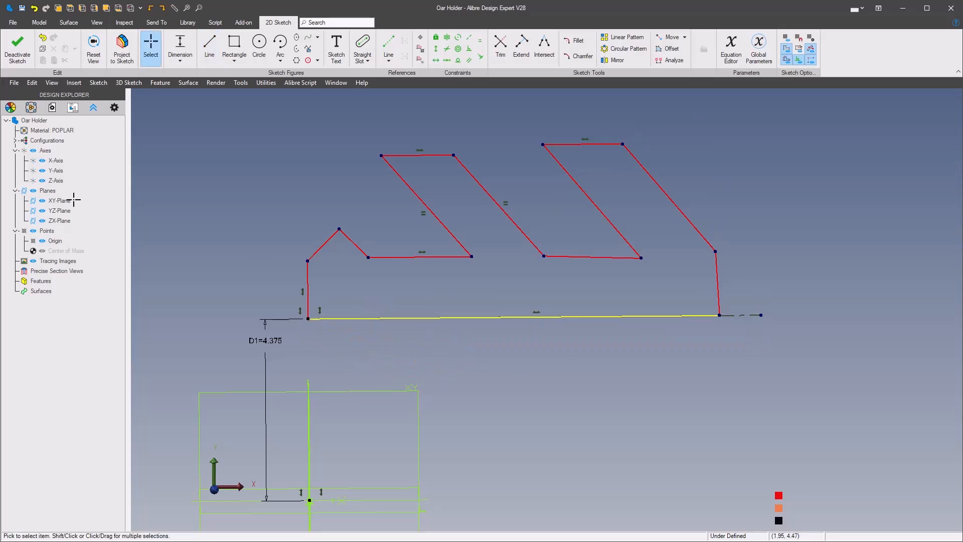
Examine the shape and dimensions in the Oar Holder.jpg reference drawing, and return to the sketch.
left_click_drag(0, 101, 621, 26)
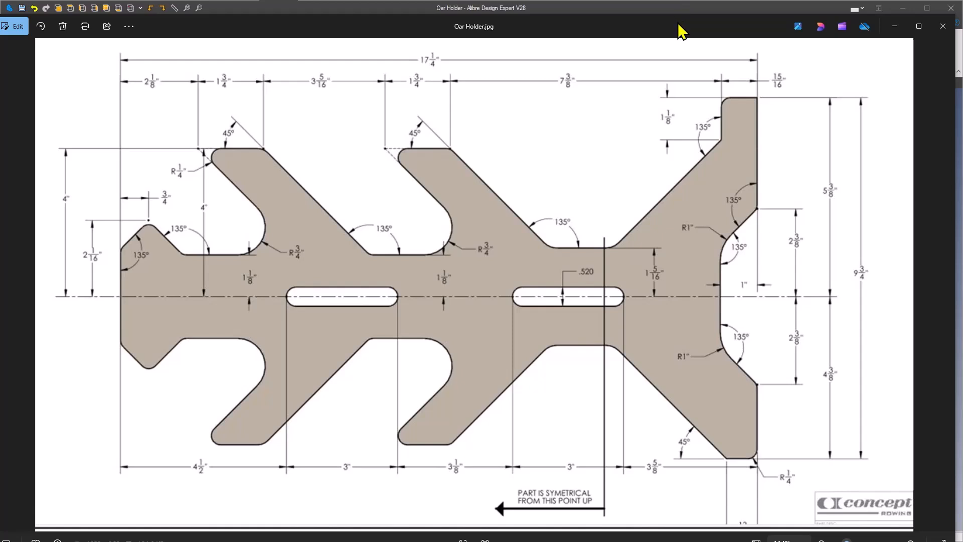
left_click_drag(681, 32, 0, 31)
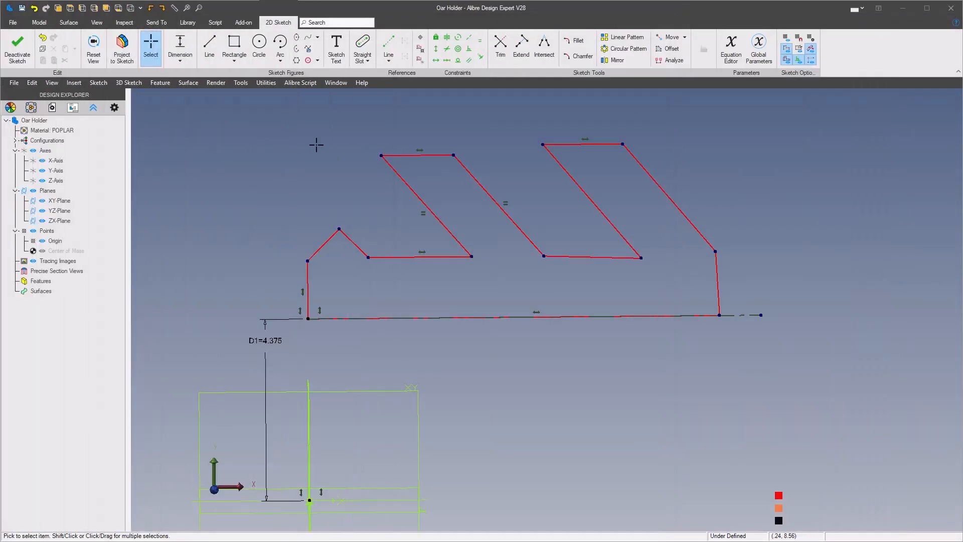
Apply a horizontal constraint to the profile edge between the two slanted arms.
scroll(327, 254, "up", 1)
right_click(457, 378)
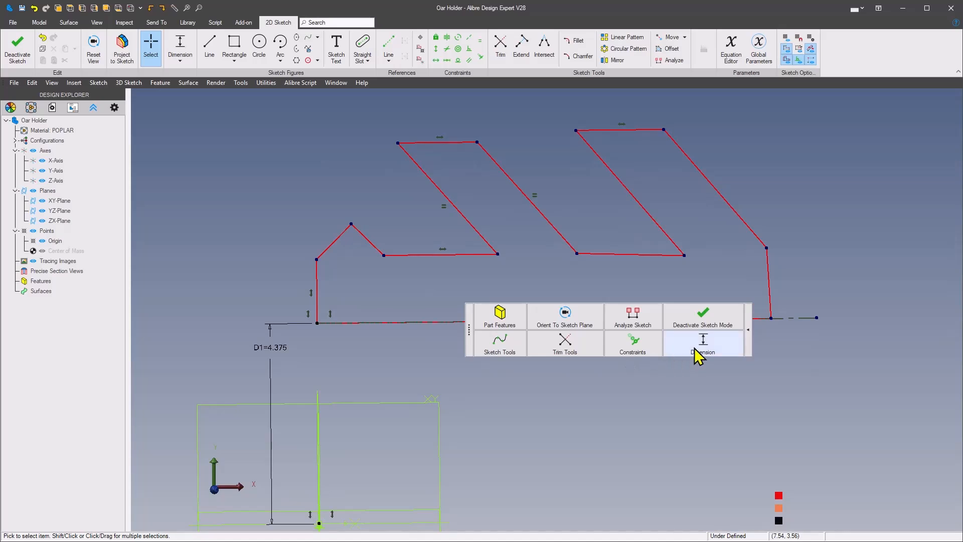
left_click(637, 394)
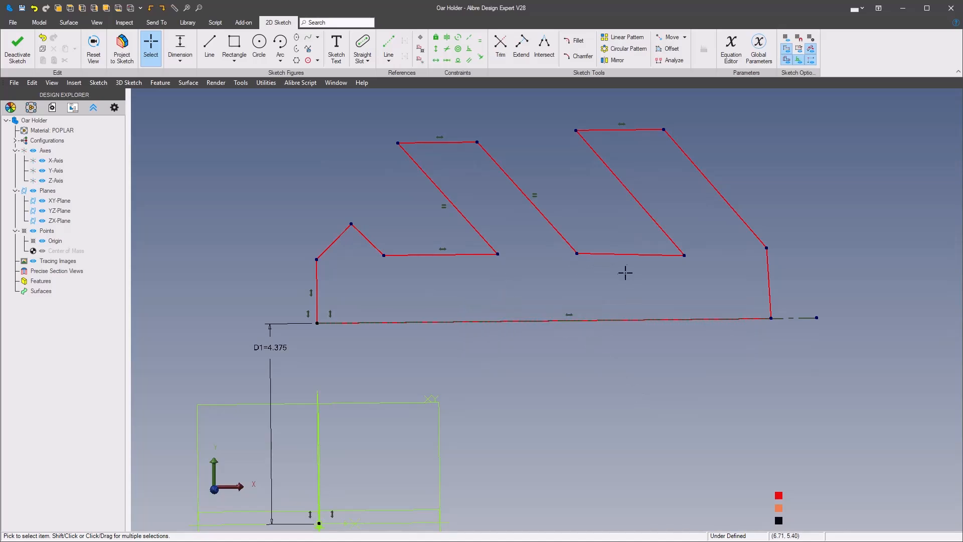
right_click(612, 289)
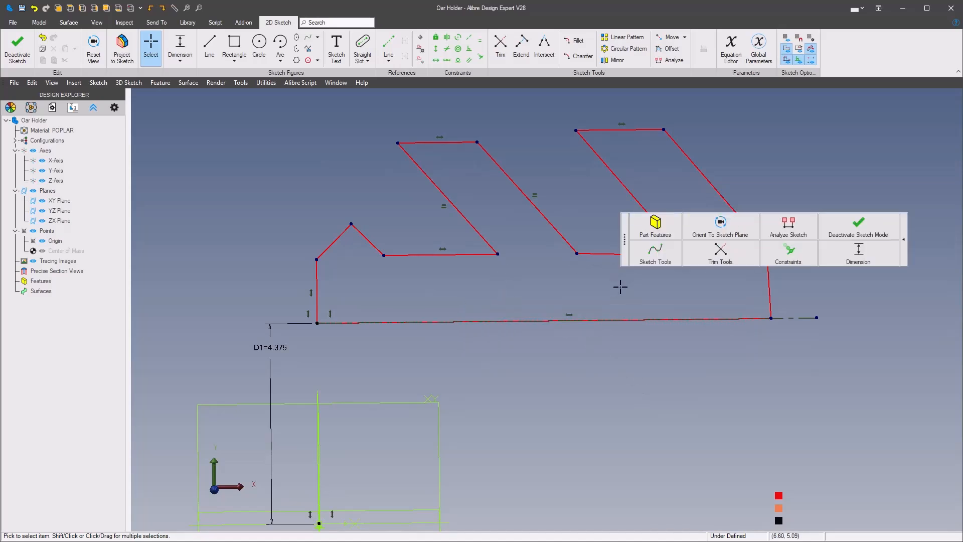
mouse_move(789, 257)
left_click(745, 318)
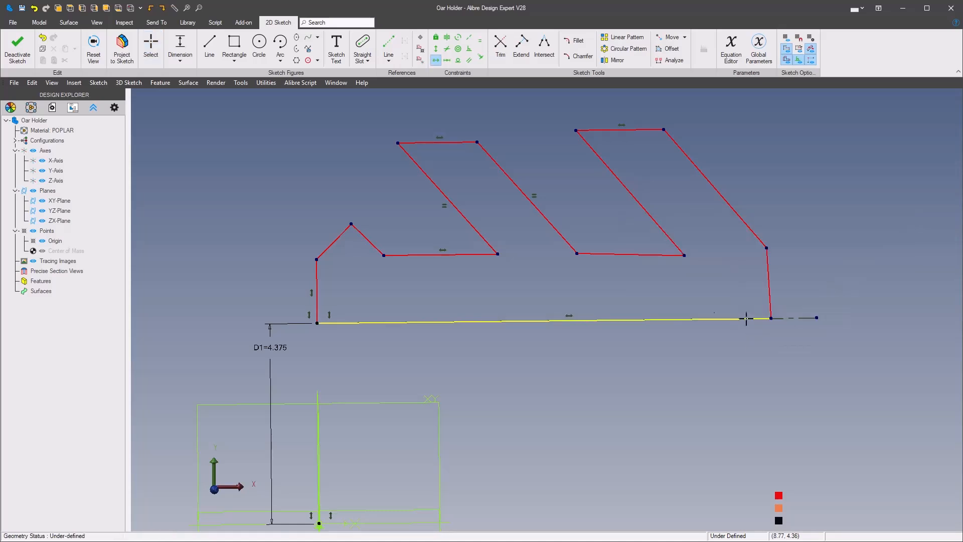
left_click(601, 254)
middle_click_drag(547, 289, 528, 307)
key("Escape")
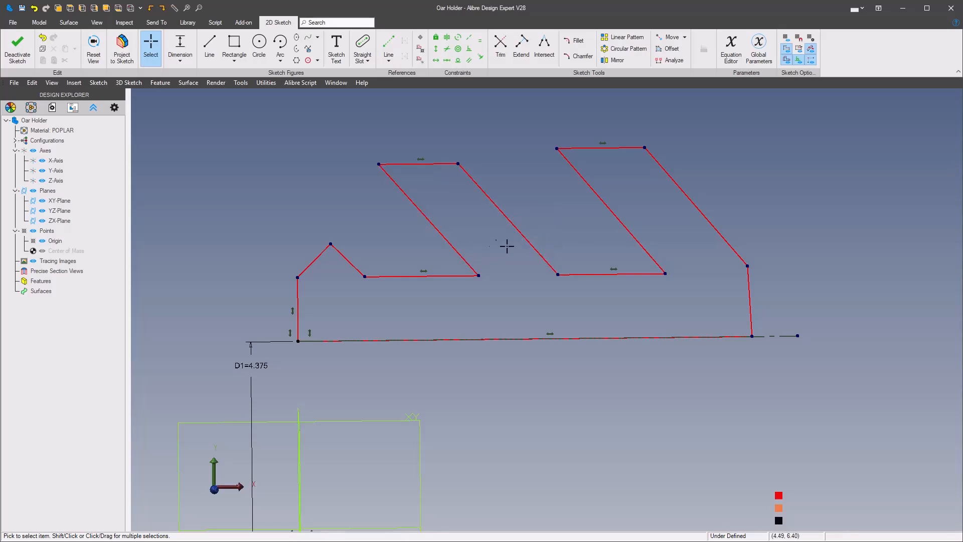
Make the flat tops of both slanted arms collinear, and make the two horizontal edges at the arms' lower ends collinear.
right_click(534, 202)
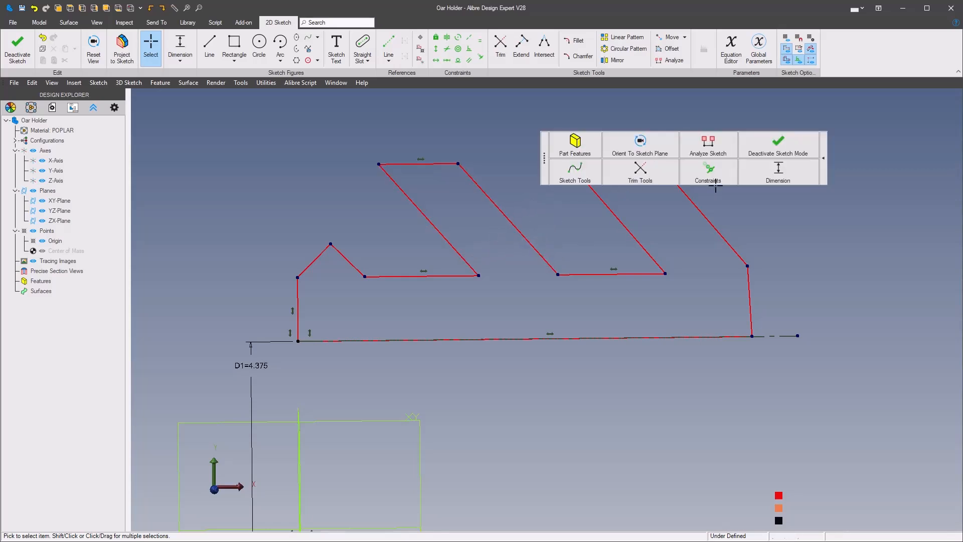
left_click(709, 173)
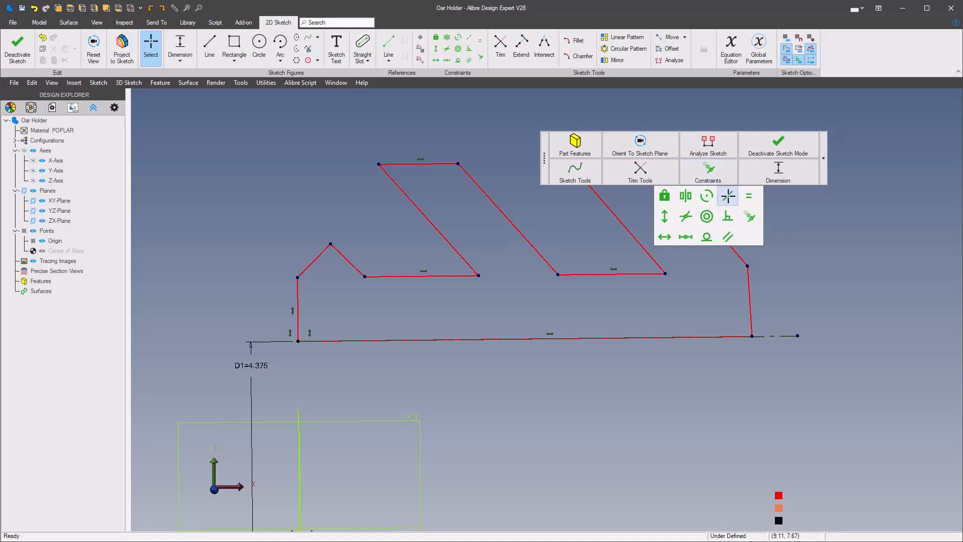
left_click(728, 197)
left_click(579, 149)
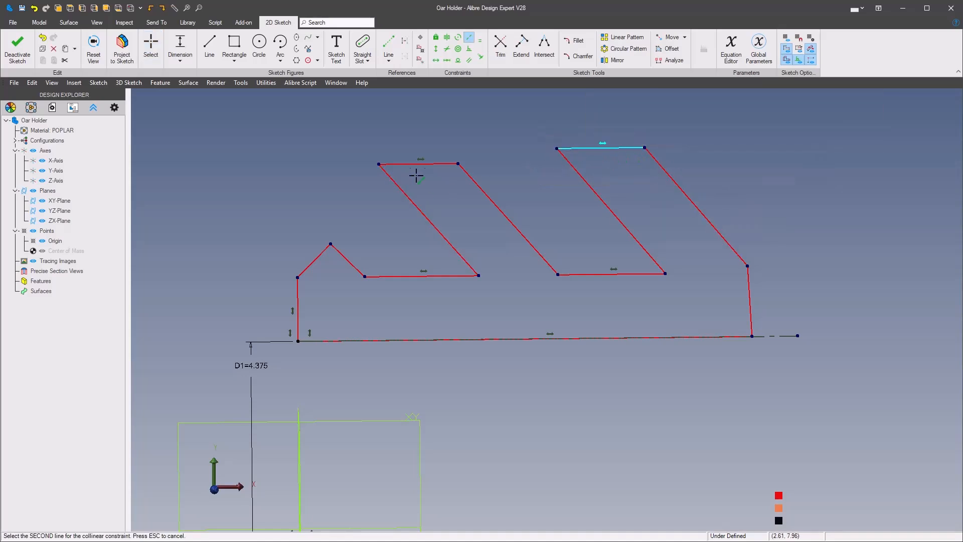
left_click(430, 163)
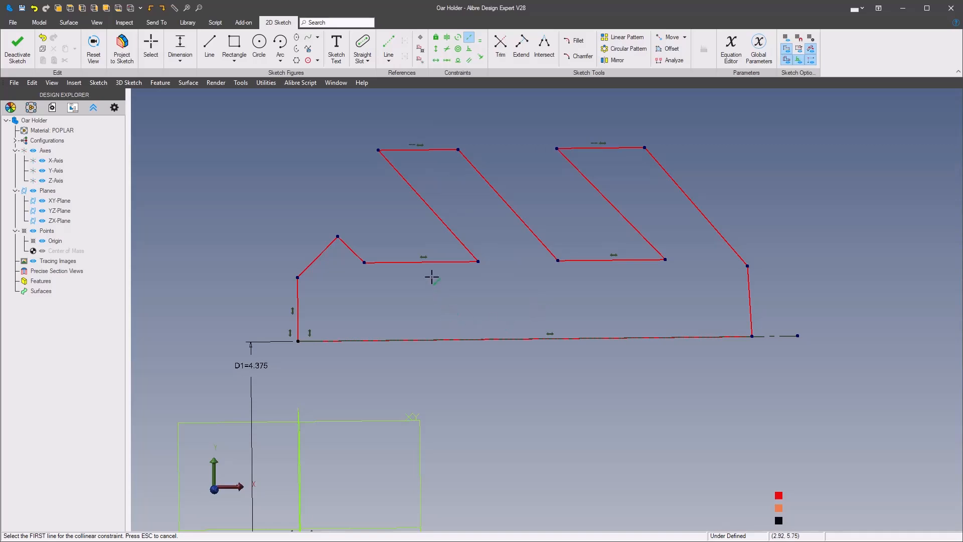
left_click(432, 261)
left_click(593, 261)
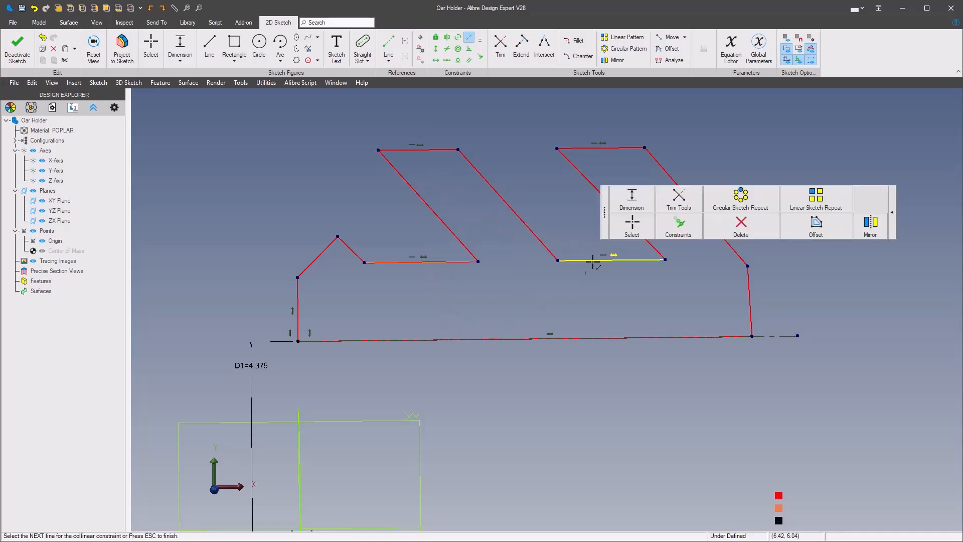
Apply a vertical constraint to the short edge at the profile's right end.
middle_click_drag(606, 307, 540, 315)
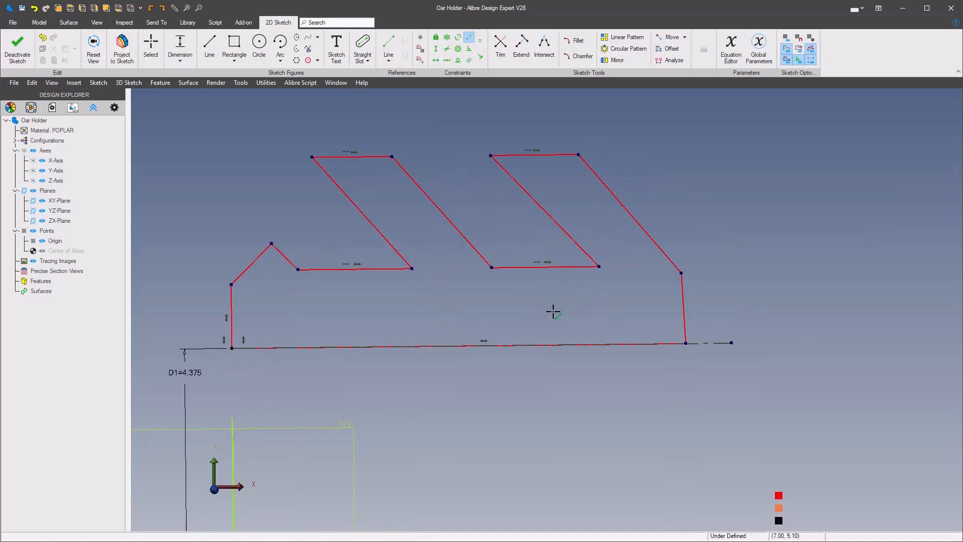
right_click(548, 315)
left_click(803, 283)
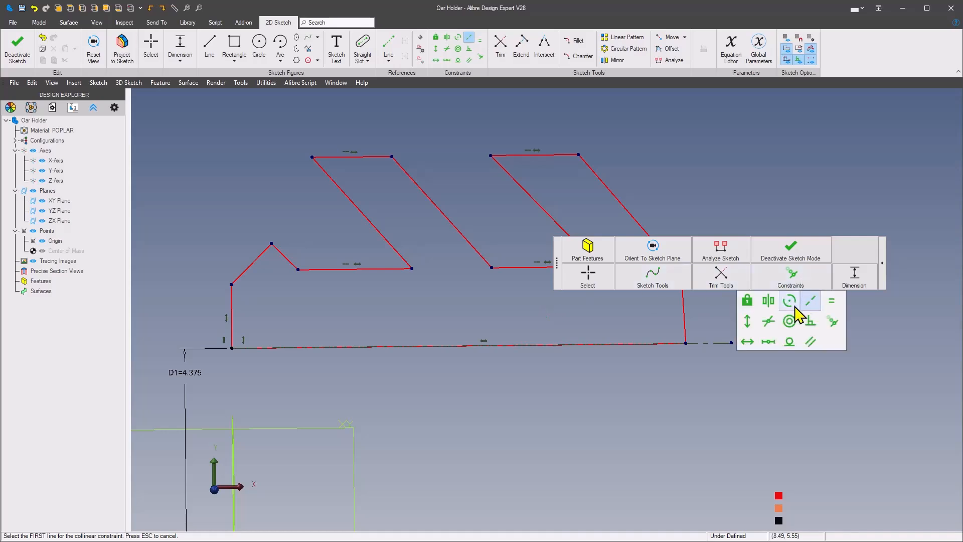
left_click(747, 321)
left_click(684, 309)
mouse_move(411, 317)
middle_mouse_down()
mouse_move(501, 316)
mouse_move(452, 327)
middle_mouse_up()
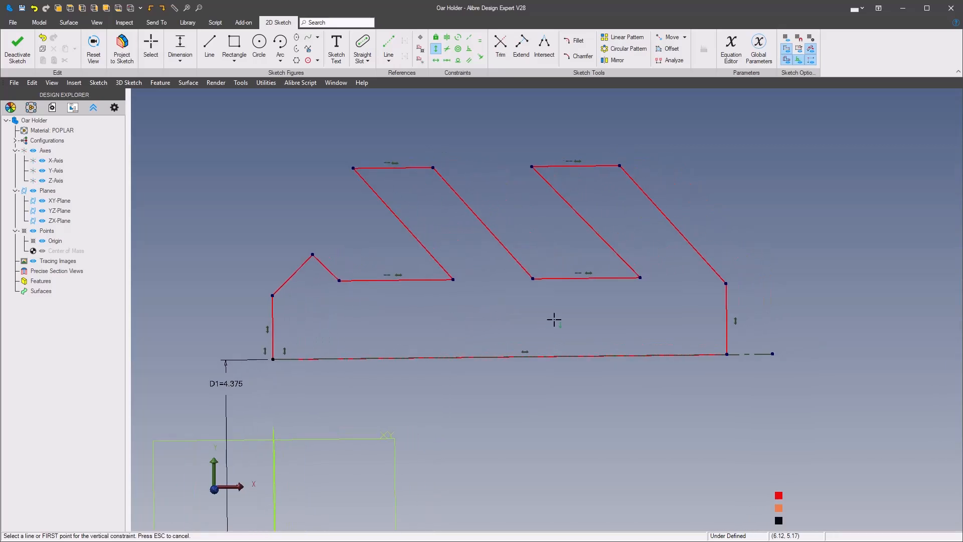
Constrain the four slanted edges of the two arms parallel to one another.
right_click(639, 321)
mouse_move(872, 295)
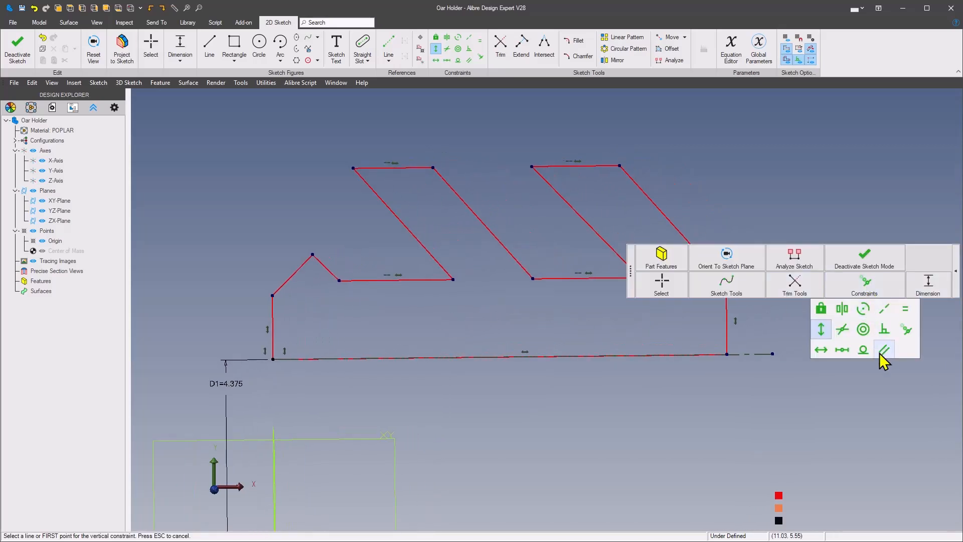
left_click(884, 350)
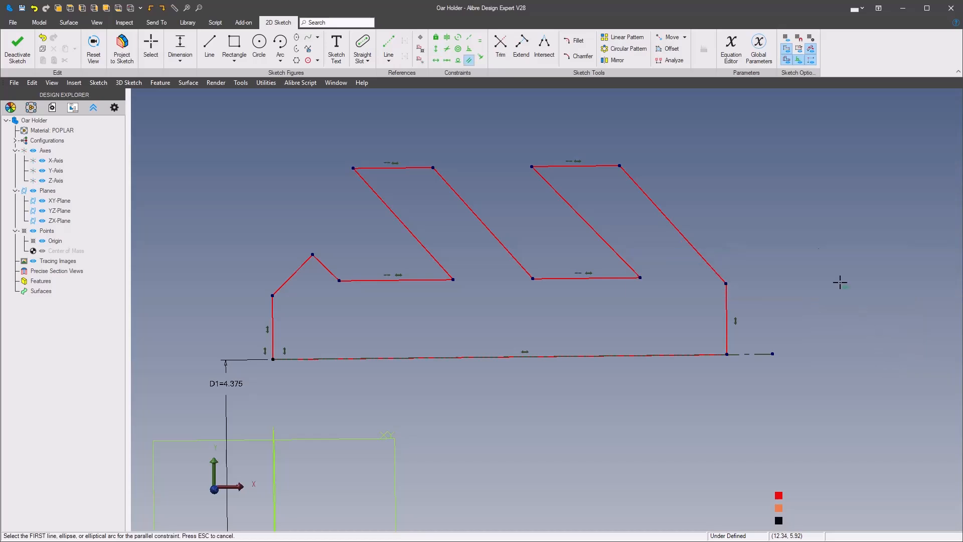
left_click(662, 214)
left_click(599, 232)
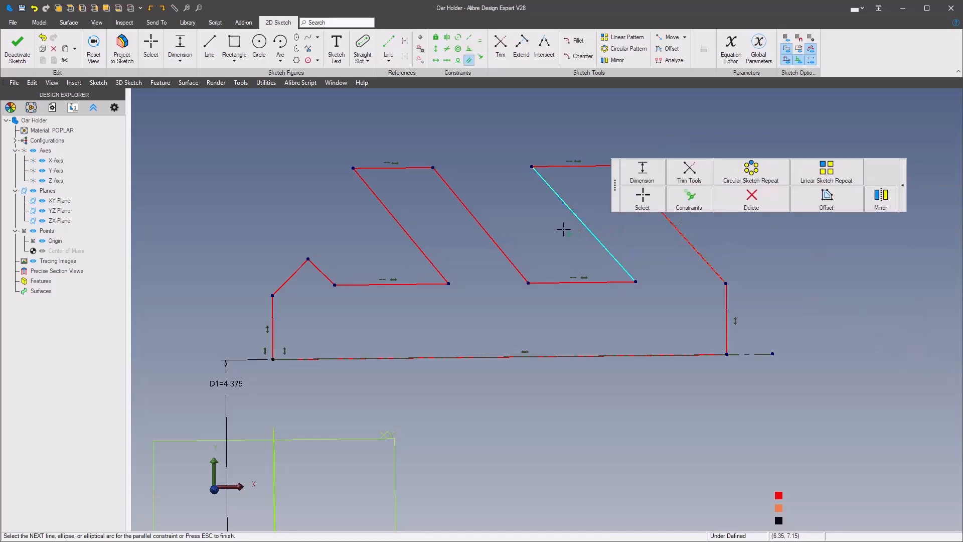
left_click(489, 234)
left_click(416, 248)
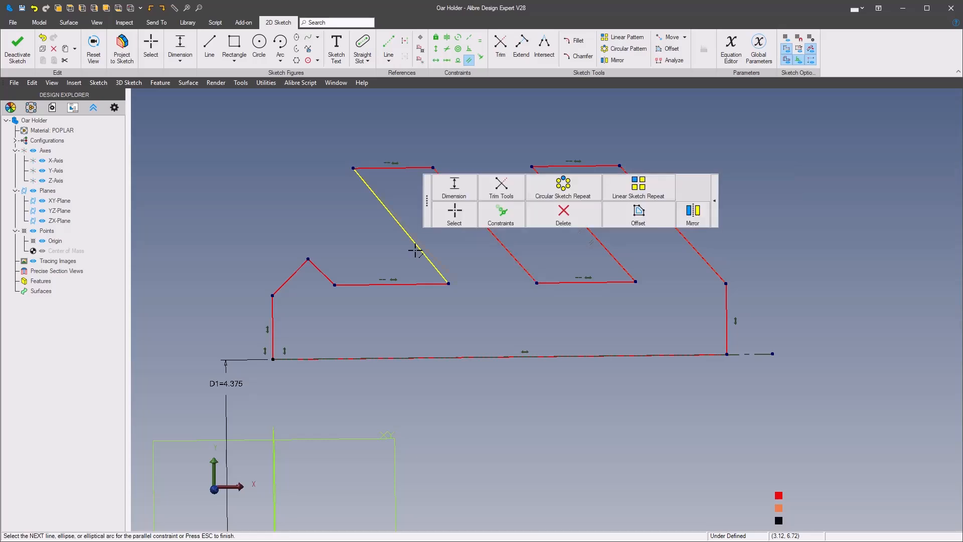
key("Escape")
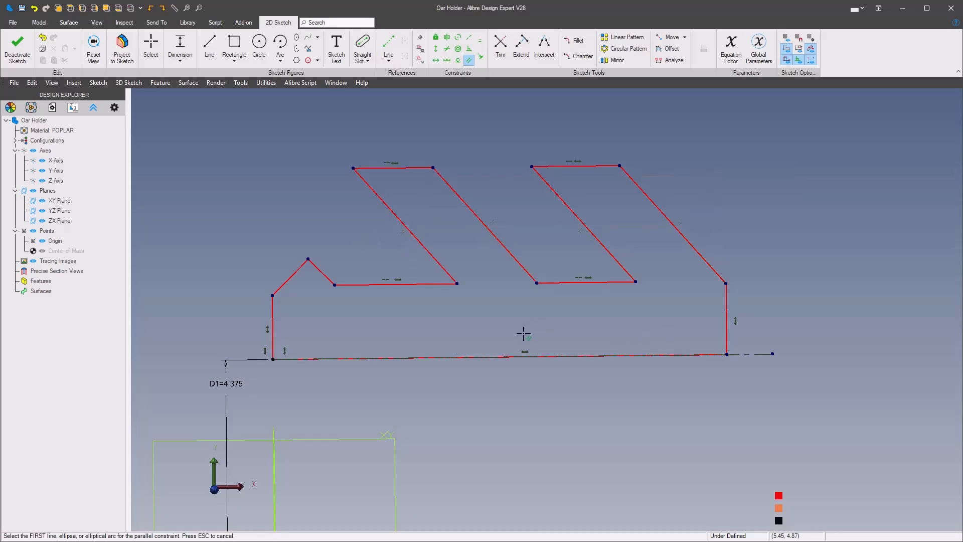
middle_click_drag(477, 331, 468, 339)
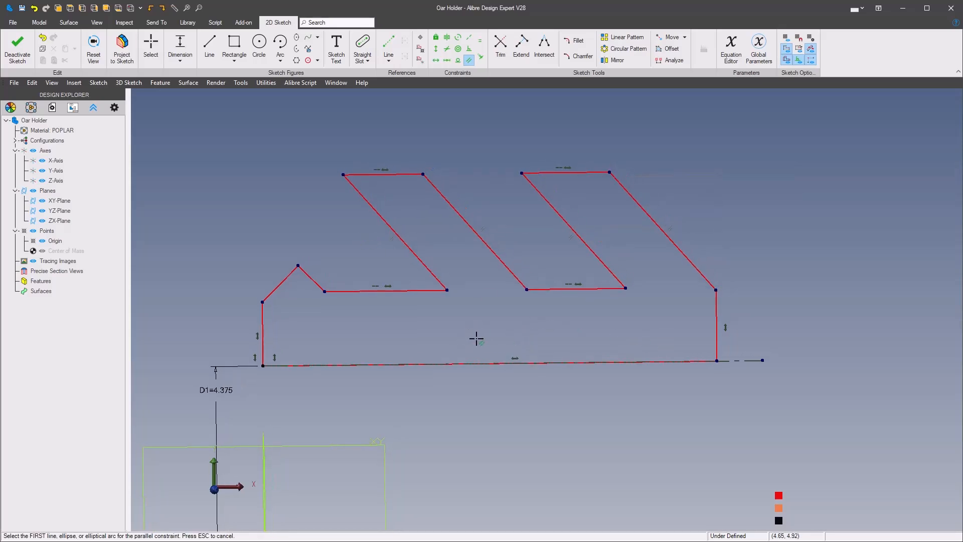
key("Escape")
Lower the two slanted arms slightly and widen the left arm by moving its corner points.
right_click(517, 315)
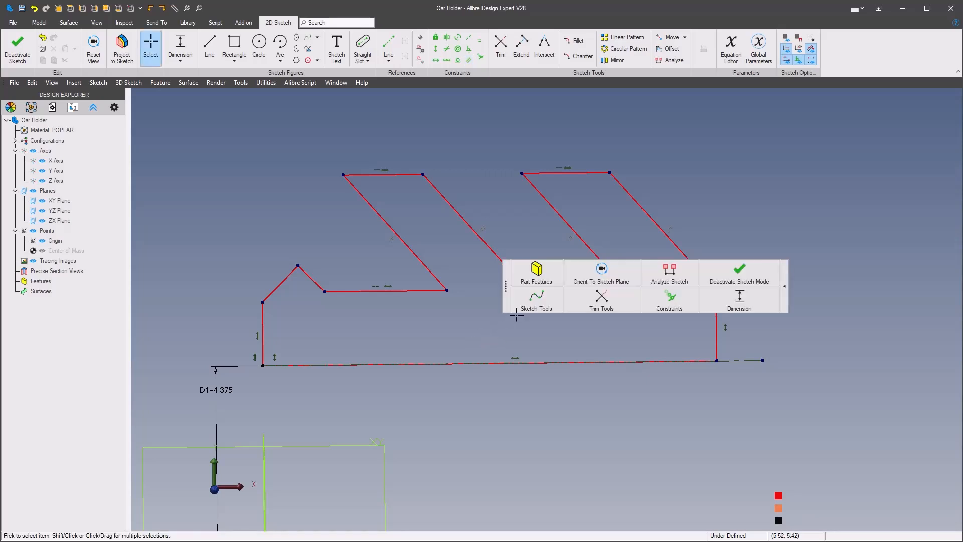
mouse_move(446, 290)
left_mouse_down()
mouse_move(451, 301)
mouse_move(441, 286)
mouse_move(444, 294)
left_mouse_up()
left_click_drag(336, 174, 340, 182)
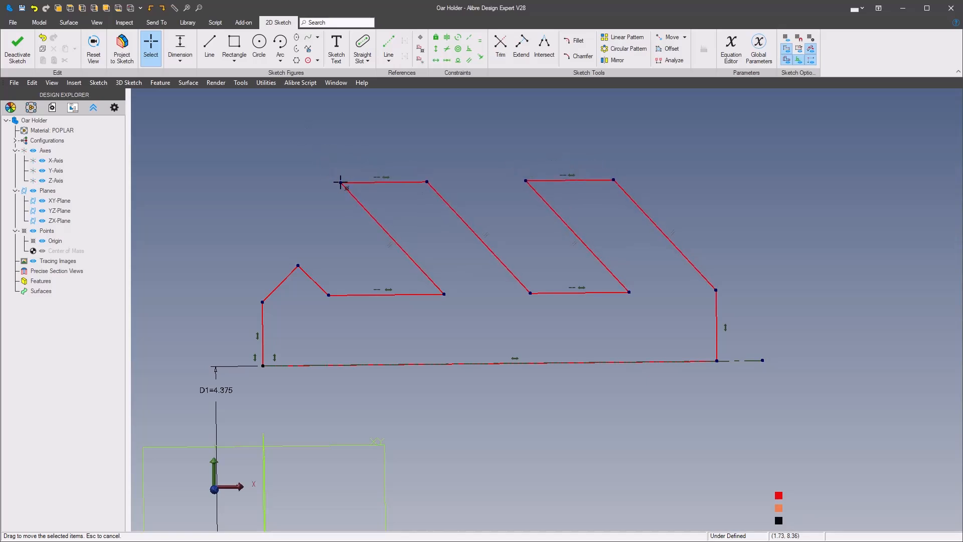
mouse_move(535, 297)
left_mouse_down()
mouse_move(518, 300)
mouse_move(531, 296)
left_mouse_up()
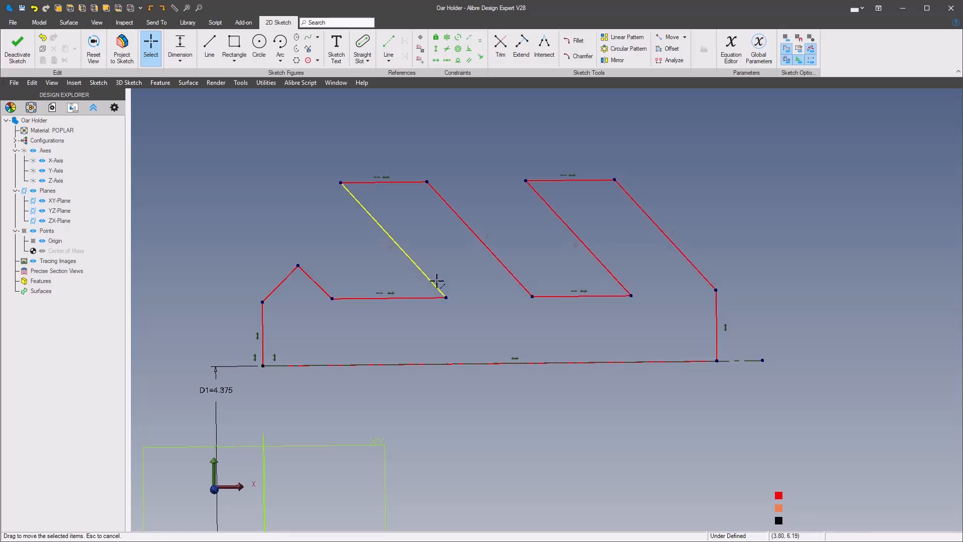
left_click(295, 229)
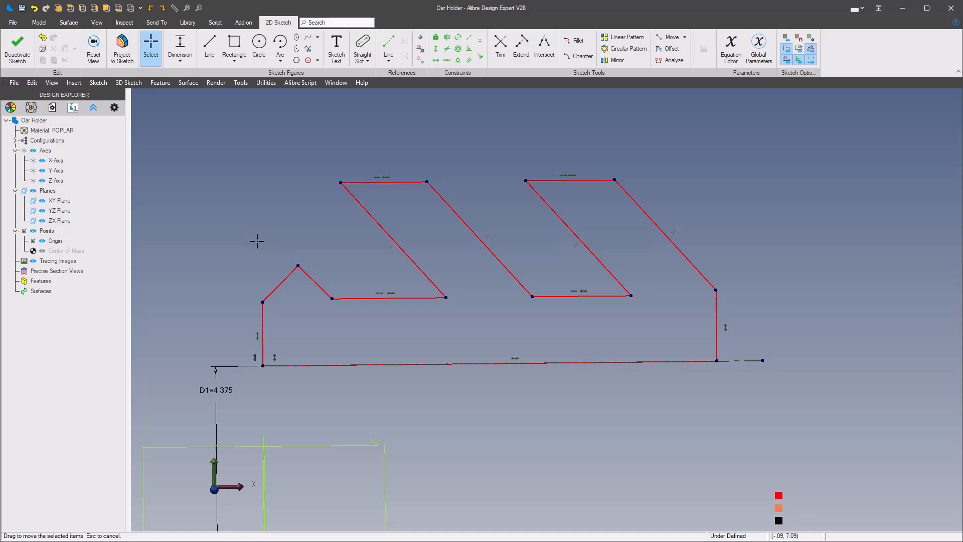
left_click(257, 241)
Dimension the horizontal distance from the profile's left edge to the peak and set it to 0.75.
left_click(508, 207)
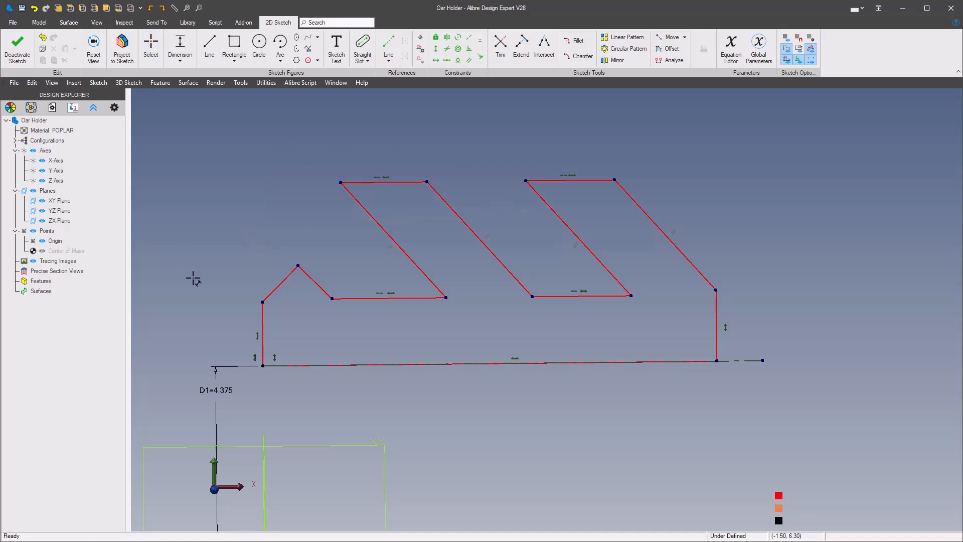
left_click(298, 265)
left_click(271, 217)
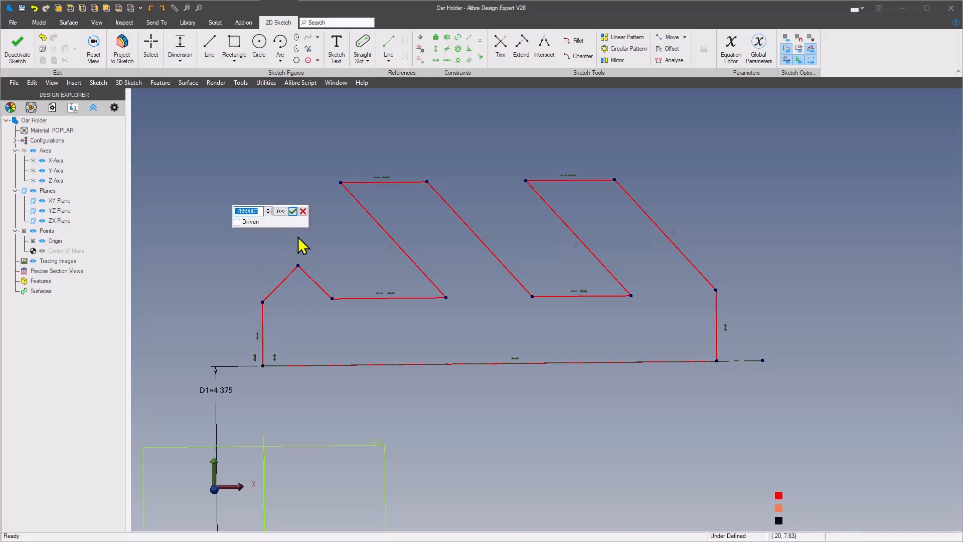
type(".75")
key("Return")
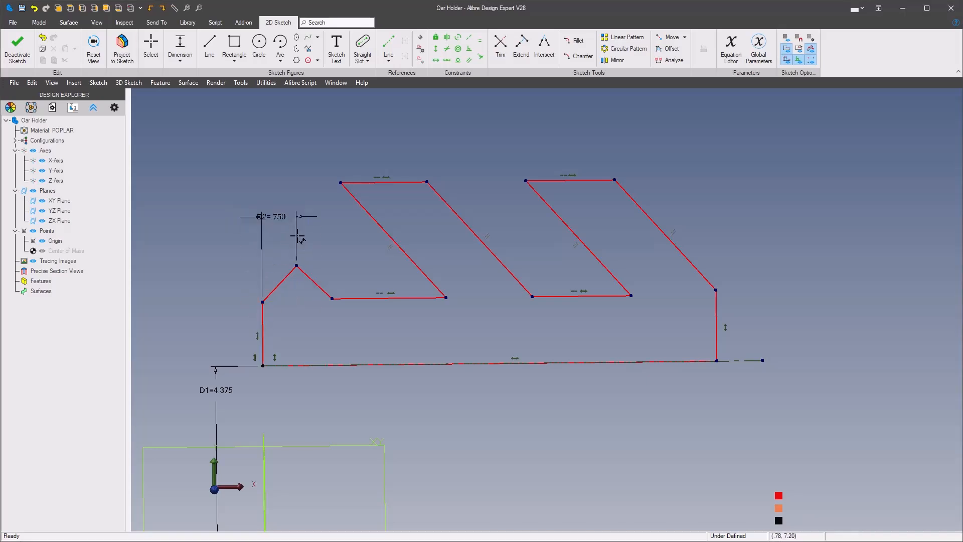
Dimension the peak's height above the base edge and set it to 2.0625.
left_click(297, 265)
left_click(295, 364)
left_click(219, 317)
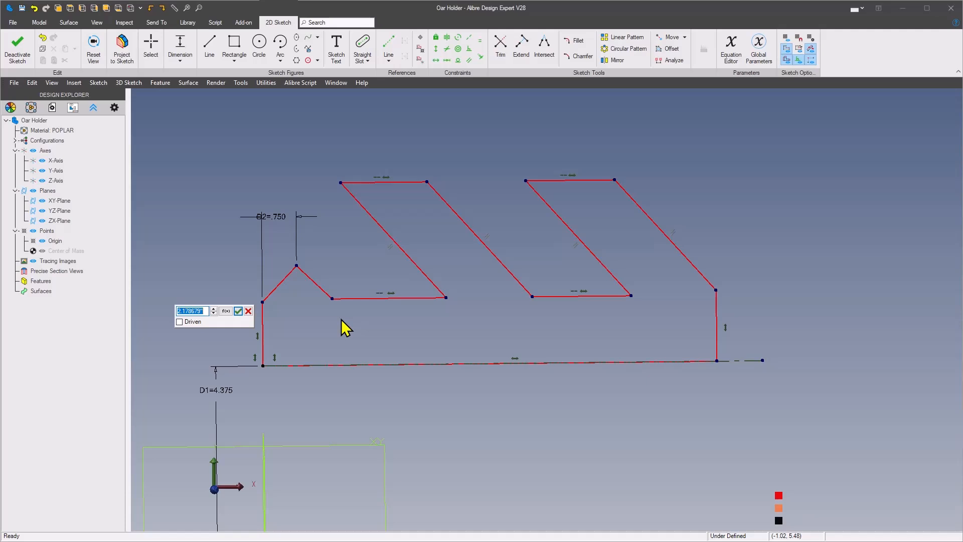
type("2.0325")
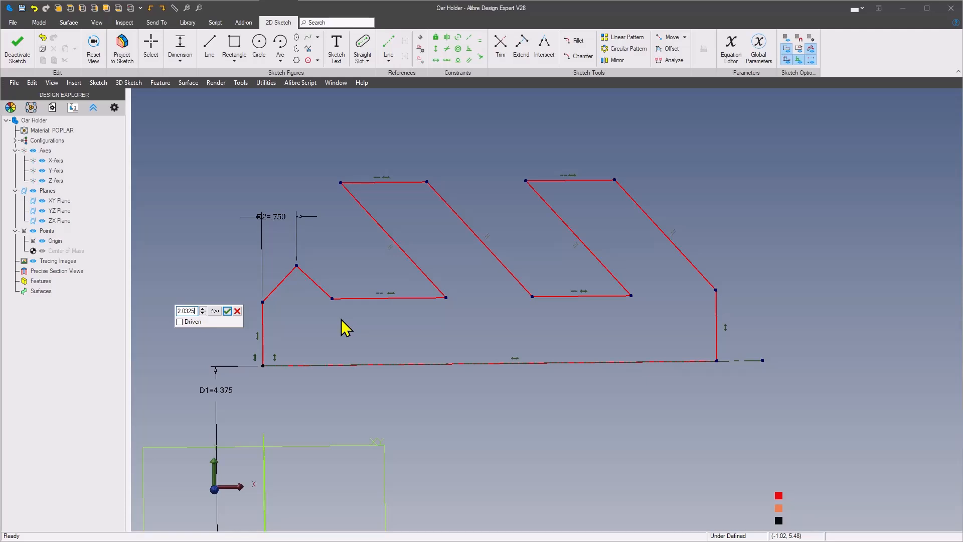
key("Left")
key("Left")
key("BackSpace")
type("6")
key("Return")
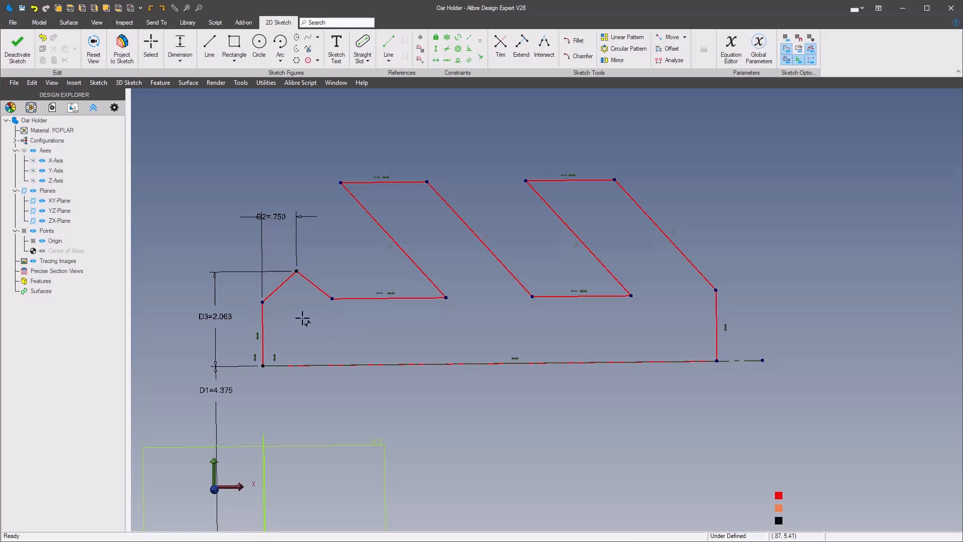
Set the angle between the vertical left edge and the slope rising to the peak to 135°.
left_click(264, 321)
left_click(300, 323)
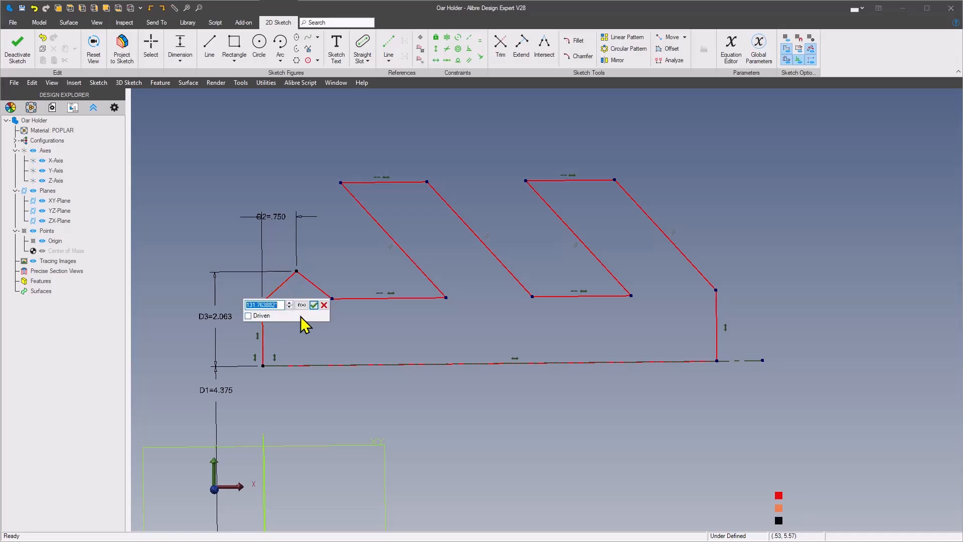
type("135")
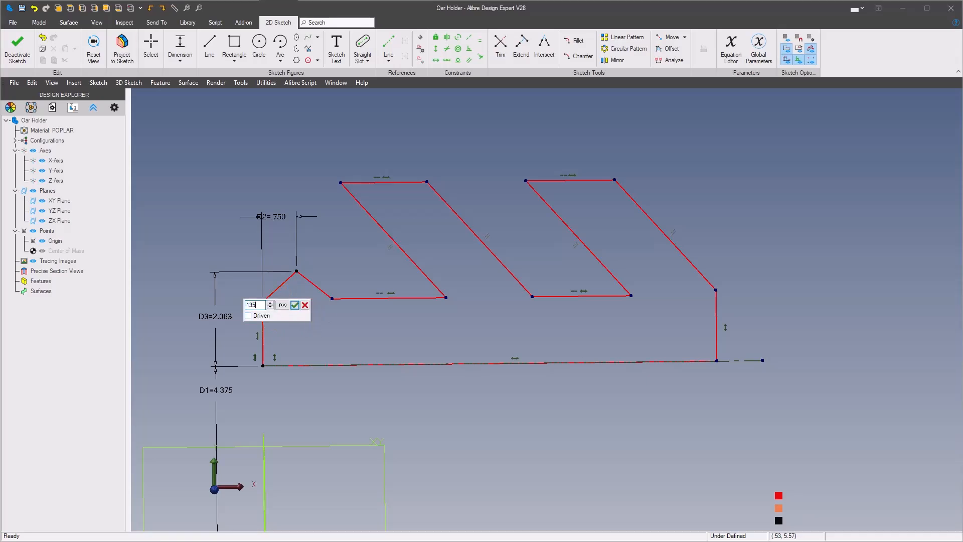
key("Return")
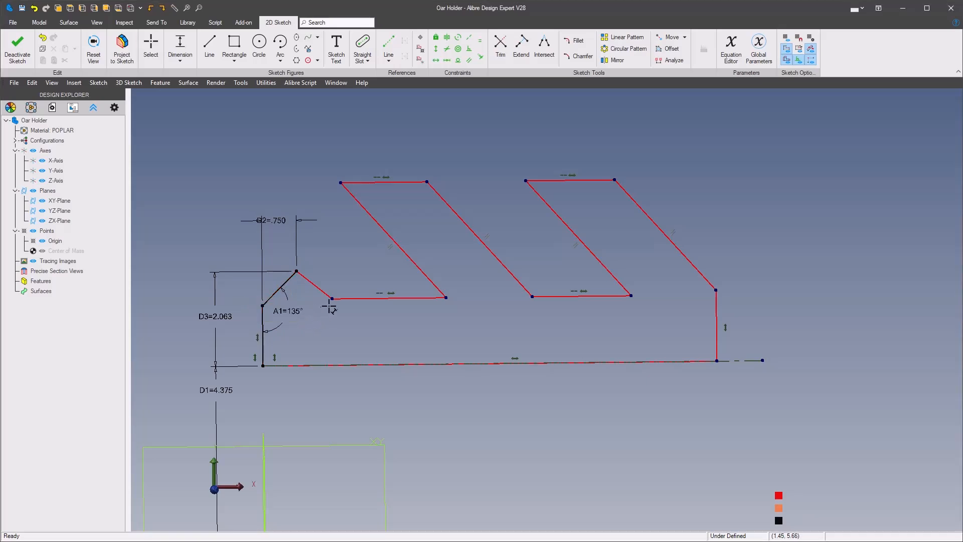
Set the angle between the slope descending from the peak and the adjacent horizontal edge equal to a1.
left_click(350, 297)
left_click(345, 270)
type("a1")
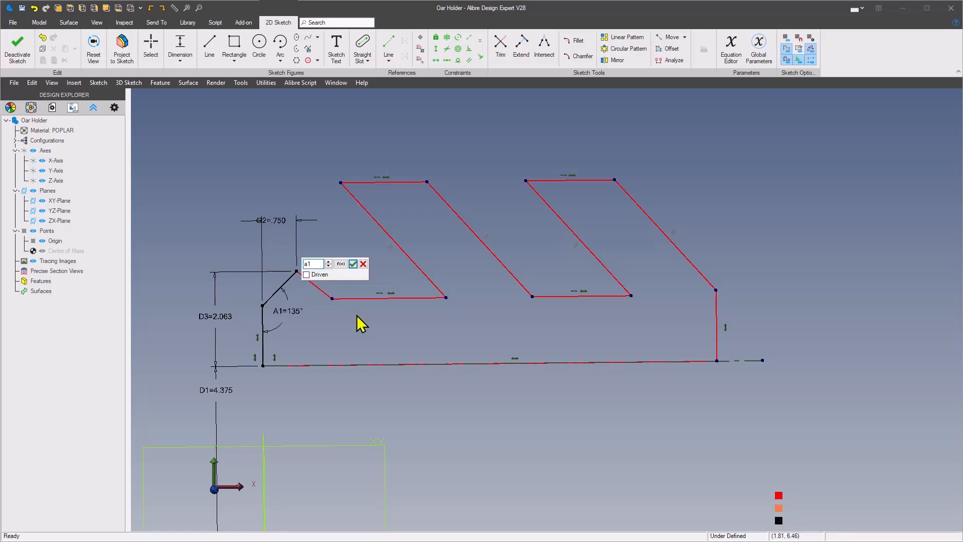
key("Return")
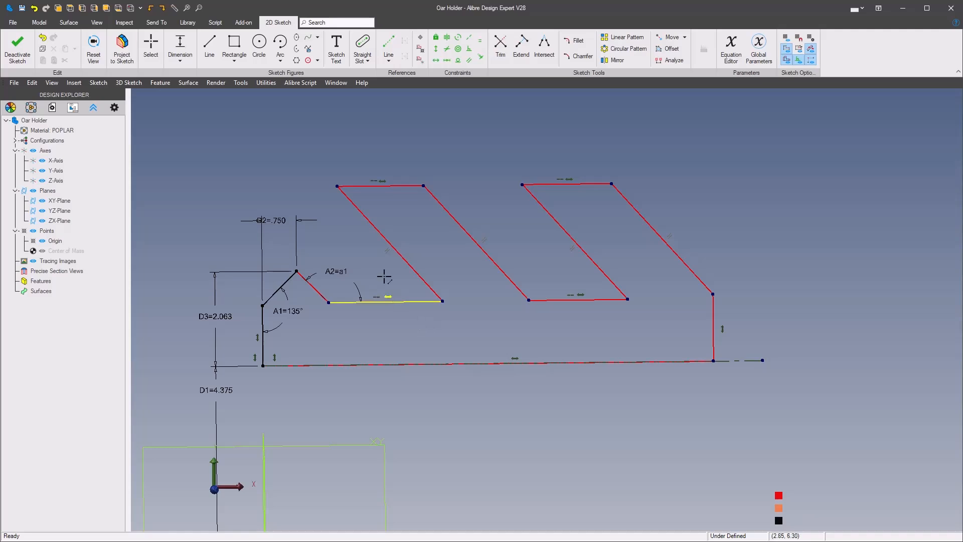
Dimension the height from the base edge to the left arm's flat top and set it to 4.
mouse_move(371, 222)
middle_mouse_down()
mouse_move(351, 264)
mouse_move(393, 257)
middle_mouse_up()
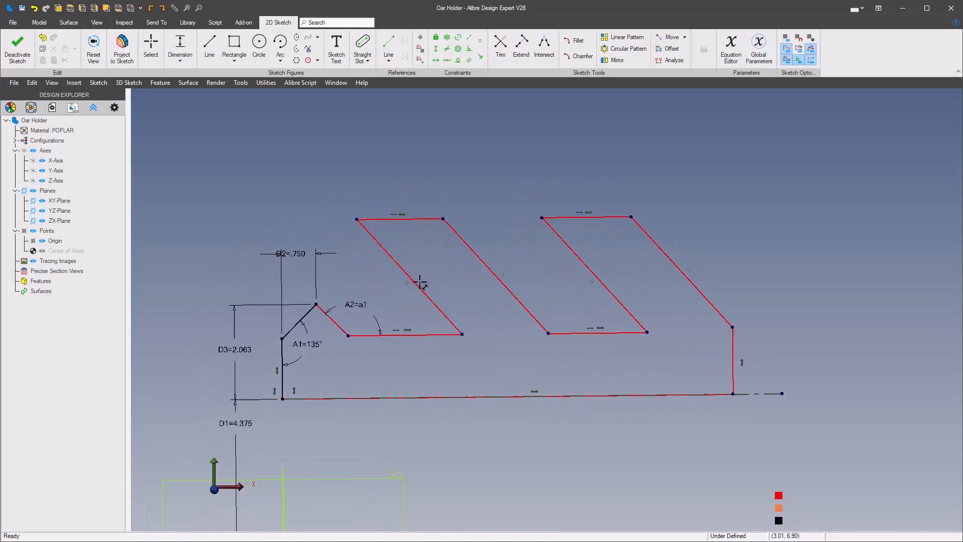
middle_click_drag(368, 276, 401, 257)
left_click(446, 200)
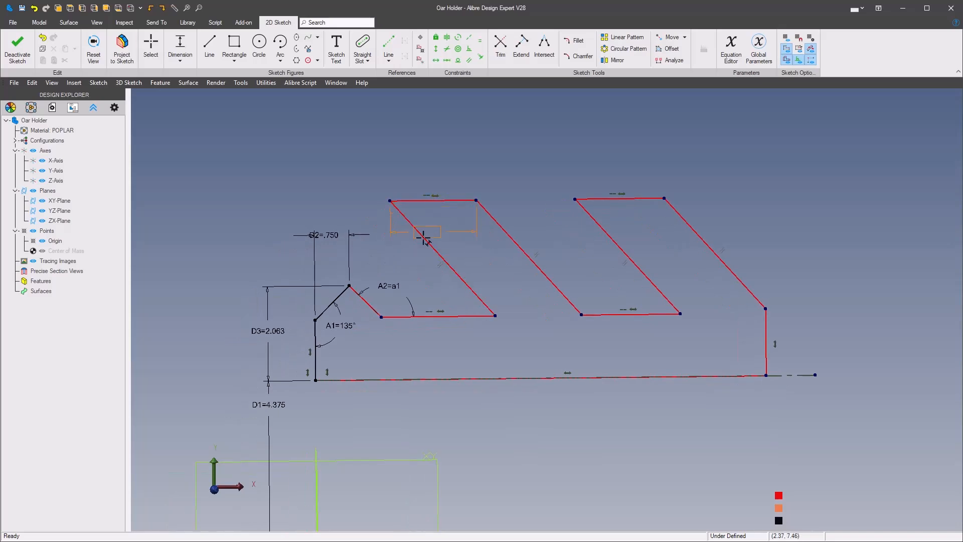
left_click(361, 380)
left_click(214, 271)
type("4")
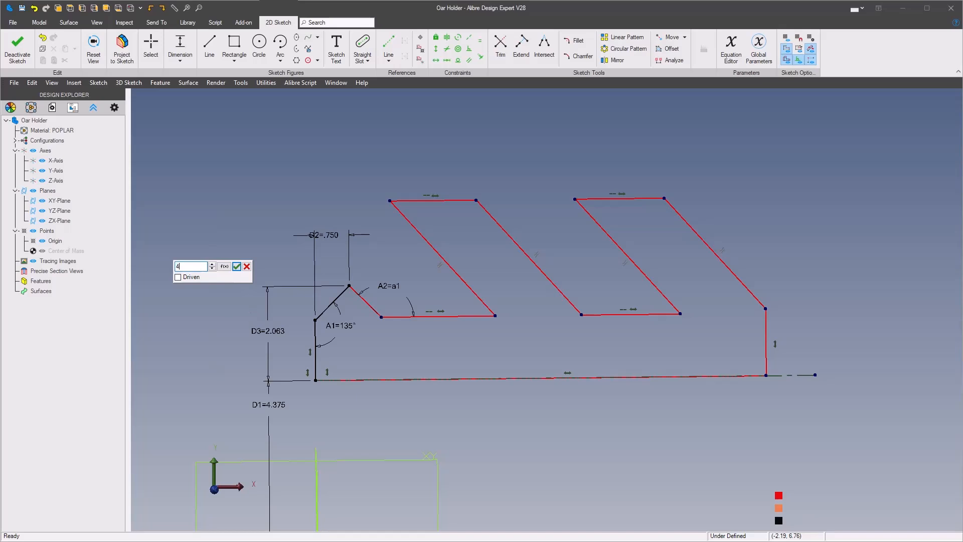
key("Return")
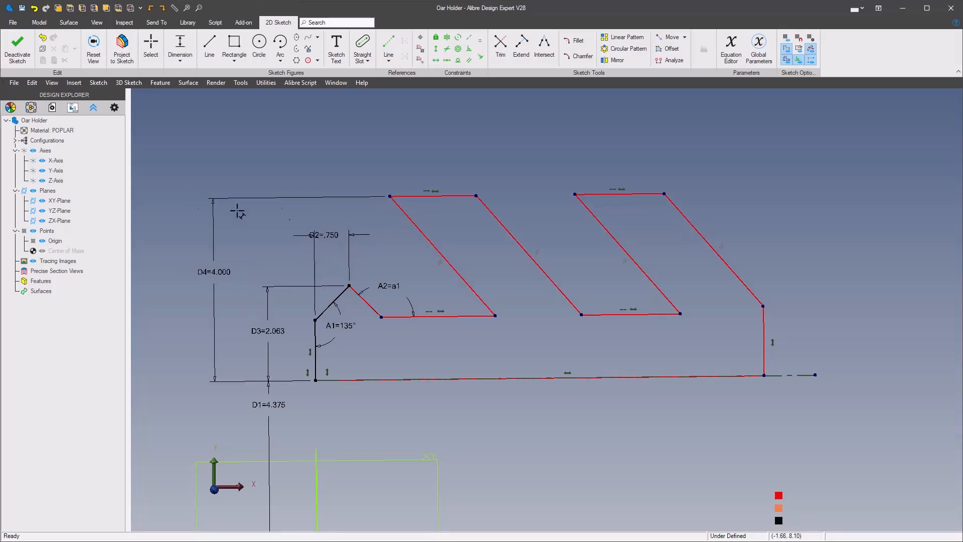
Dimension the horizontal distance from the vertical left edge to the start of the left arm's flat top and set it to 2.125.
left_click_drag(0, 75, 714, 46)
left_click(316, 340)
left_click(350, 178)
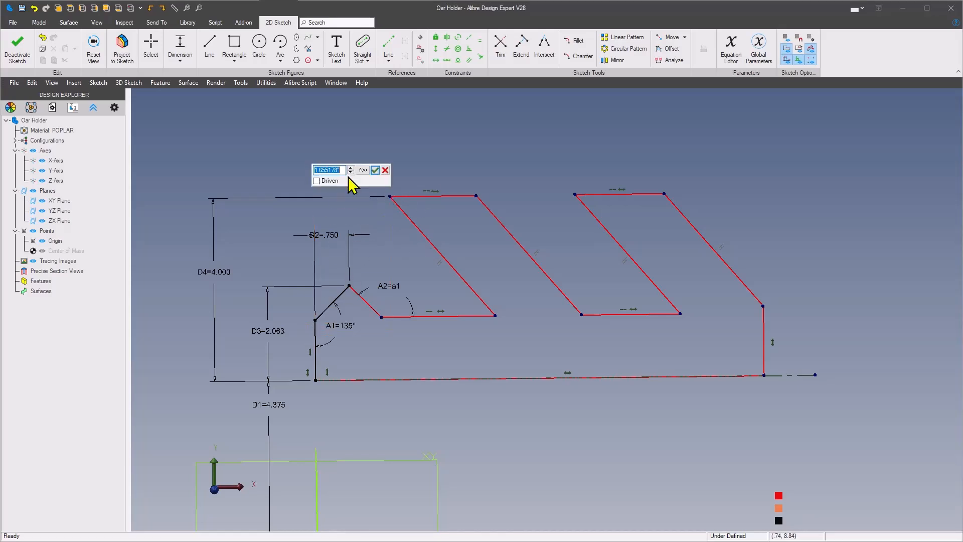
type("2.125")
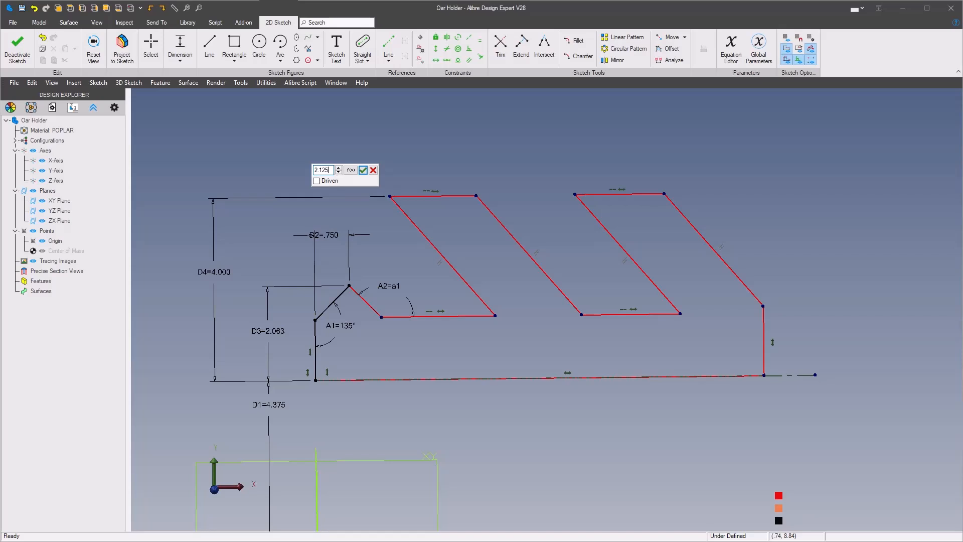
key("Return")
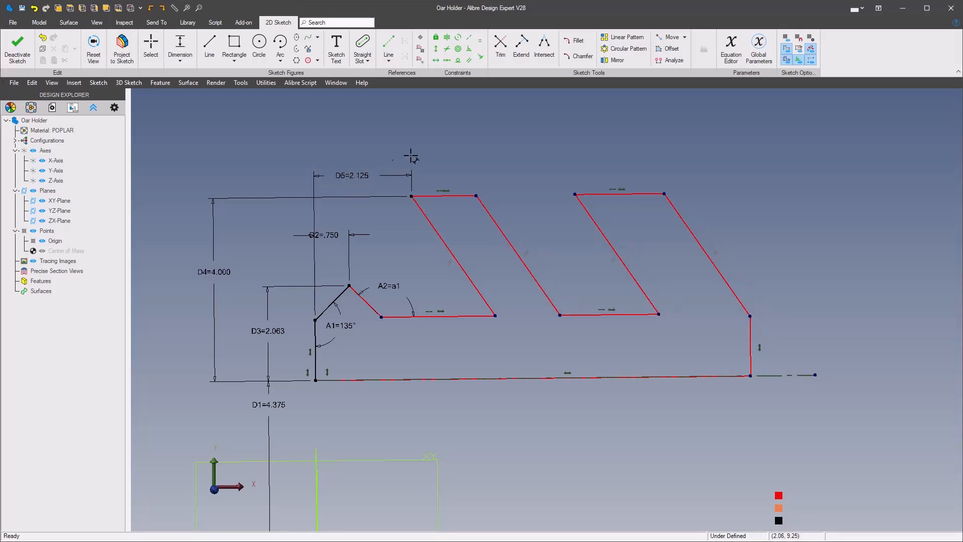
Dimension the length of the left arm's flat top edge and set it to 1.75.
left_click(431, 197)
left_click(445, 178)
type("1.75")
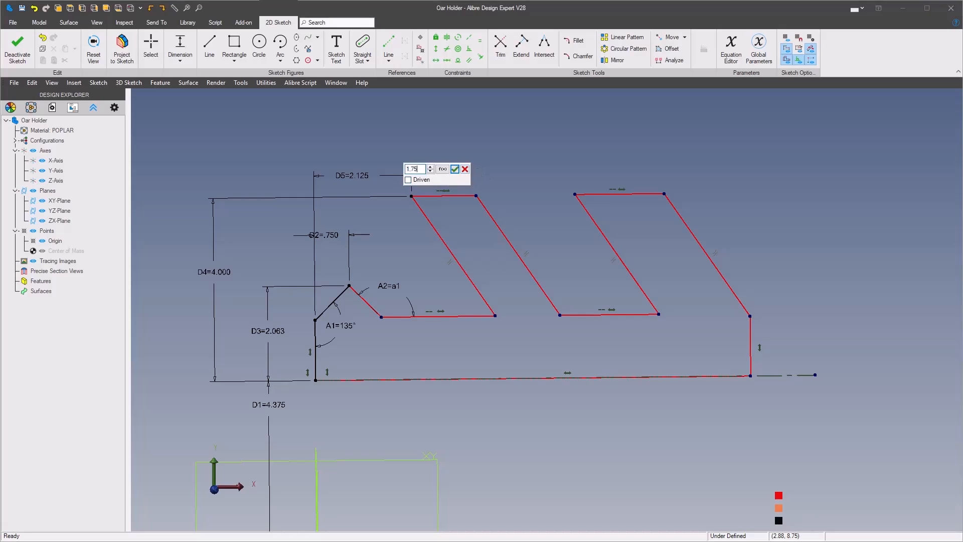
left_click(466, 170)
Apply an equal constraint between the right arm's flat top edge and the left arm's flat top edge.
right_click(537, 164)
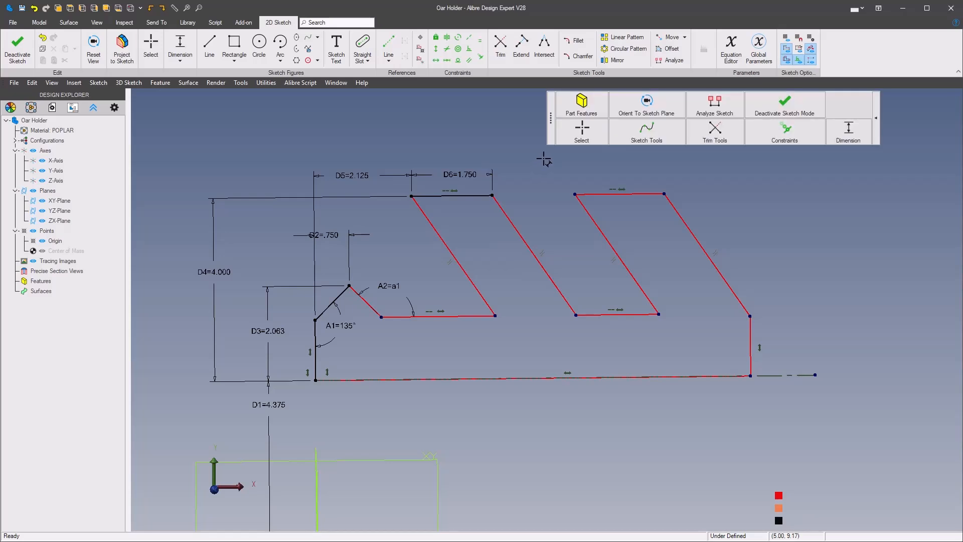
left_click(803, 141)
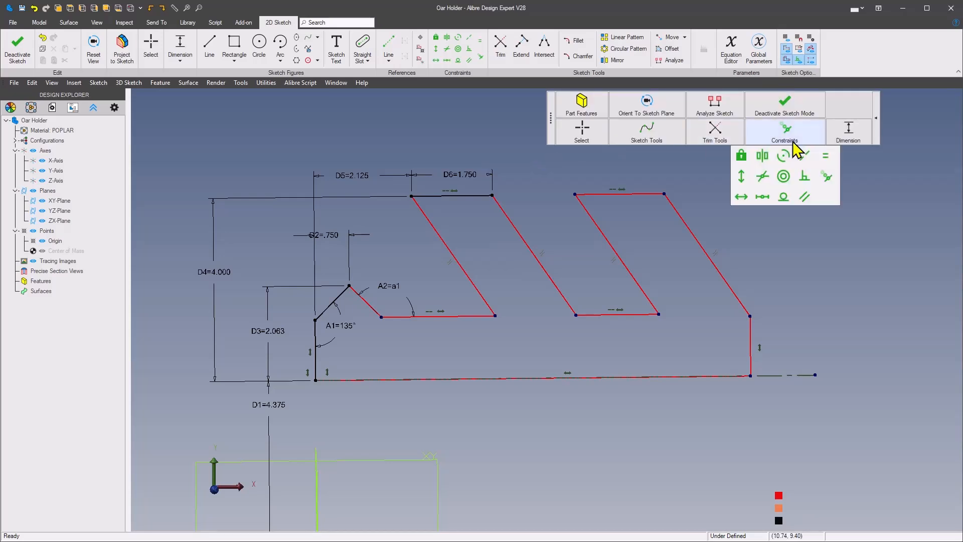
left_click(825, 156)
left_click(639, 193)
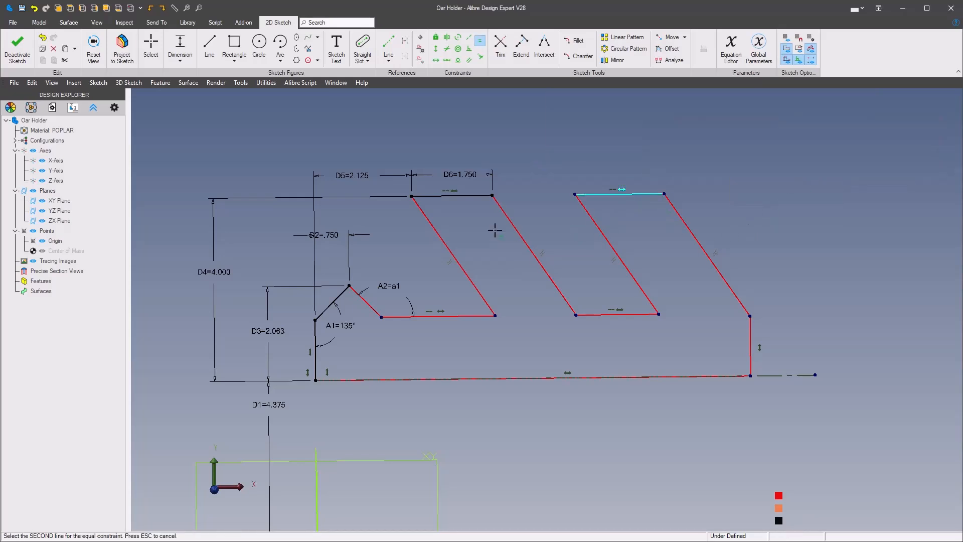
left_click(467, 195)
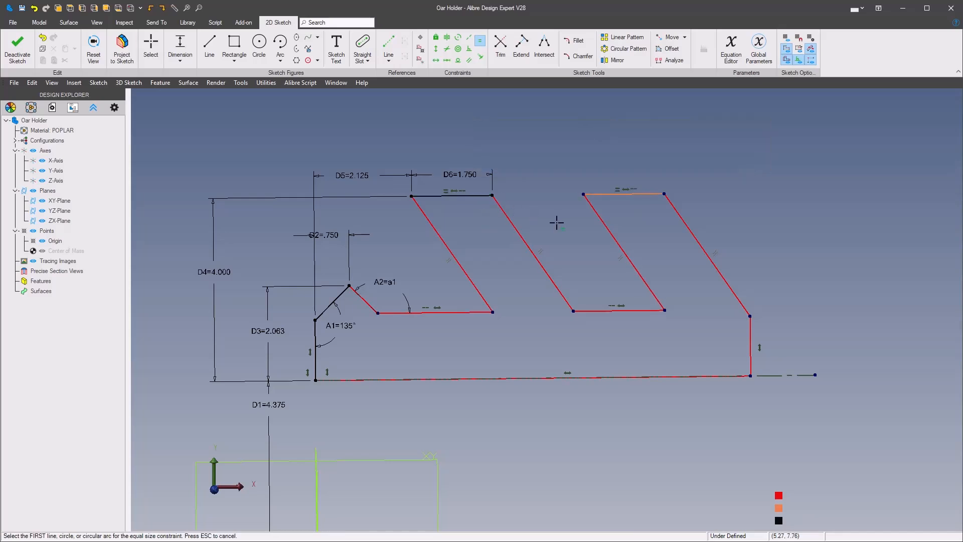
Dimension the horizontal gap between the flat tops of the left and right arms and set it to 3.3125.
middle_click(559, 231)
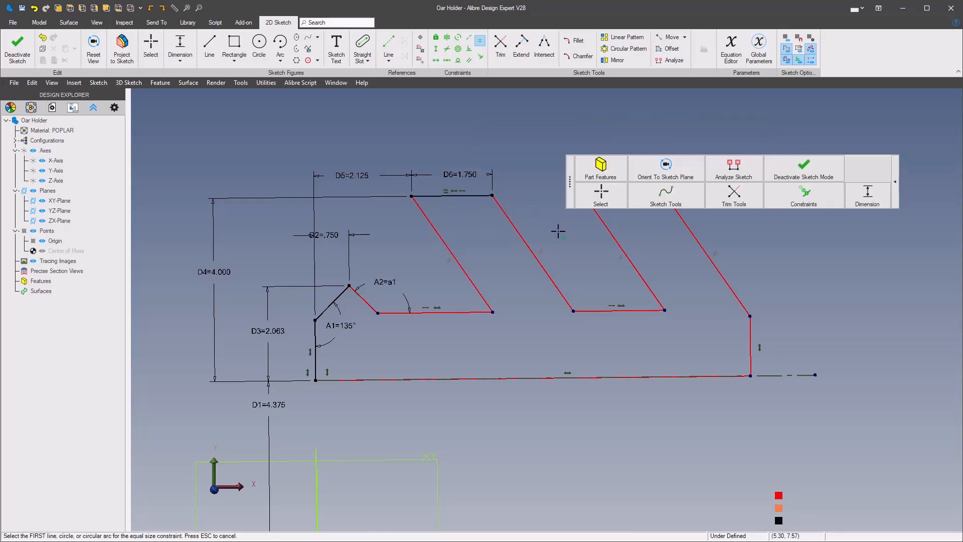
left_click(867, 197)
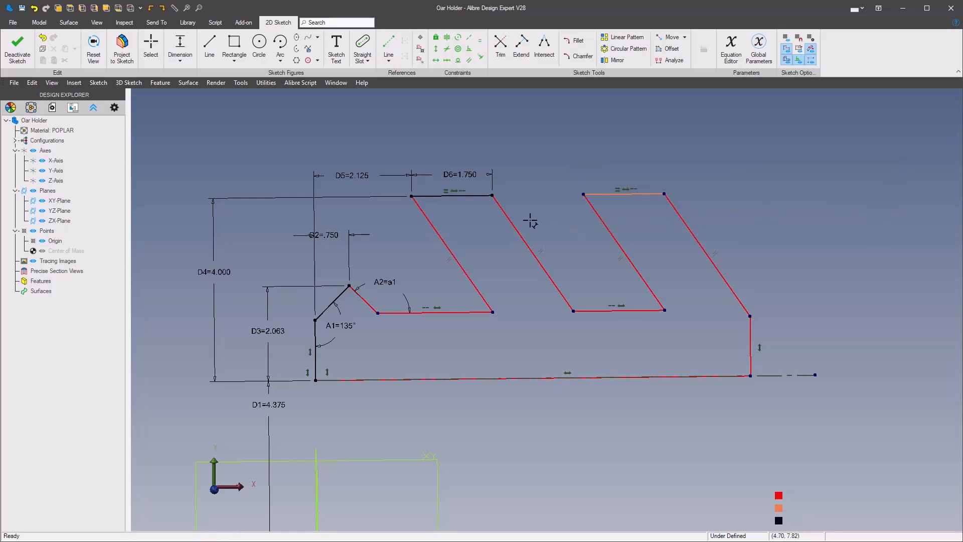
left_click(583, 194)
left_click(492, 195)
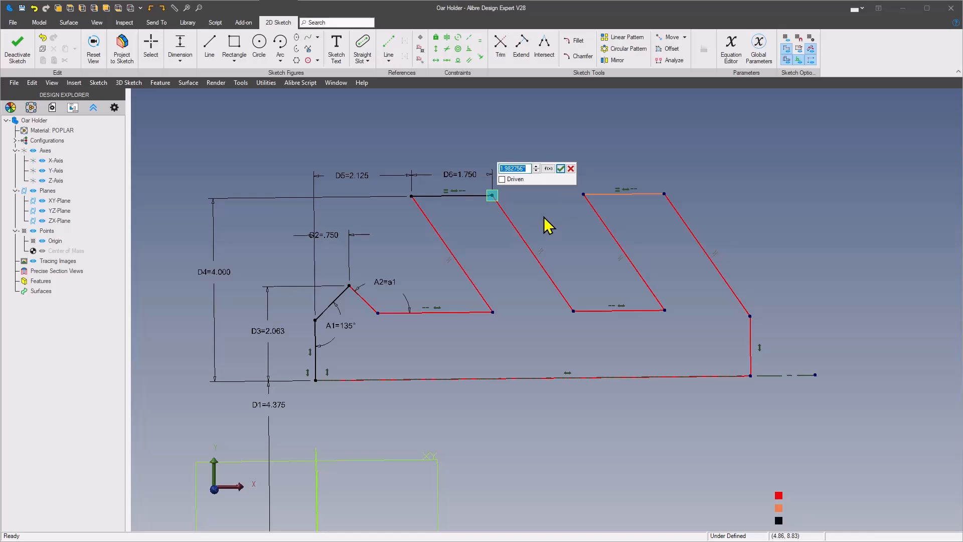
type("3.")
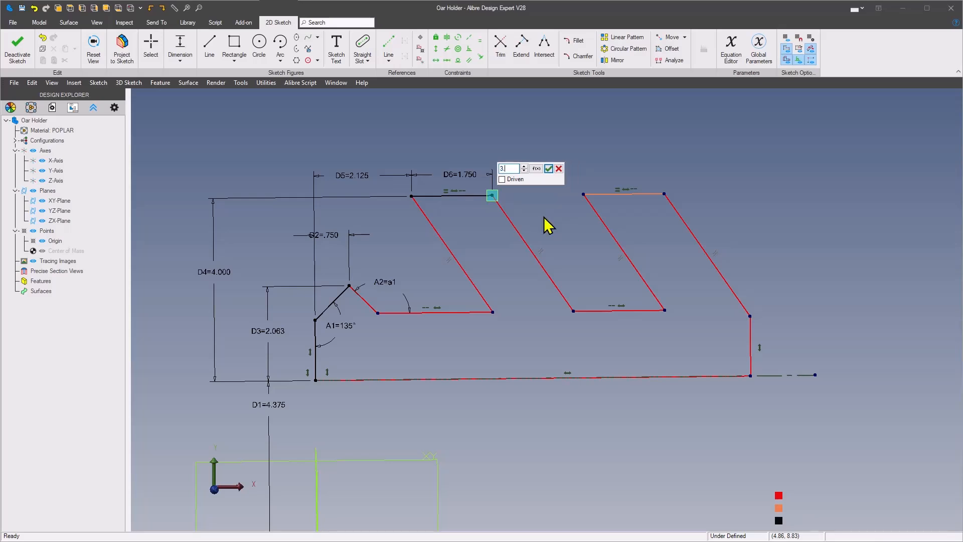
type("3125")
key("Return")
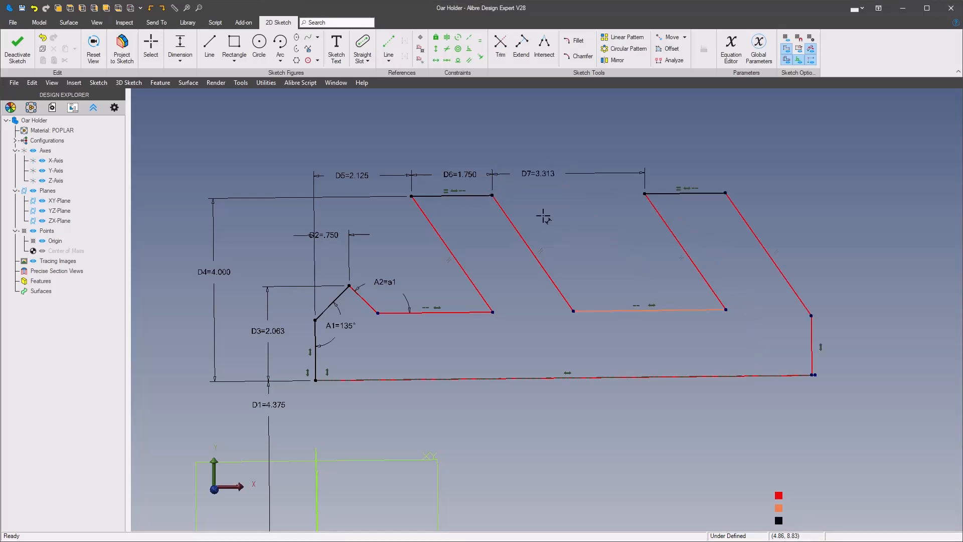
Set the angle between the left arm's flat top and its outer sloping edge to 45°.
middle_click_drag(592, 260, 597, 246)
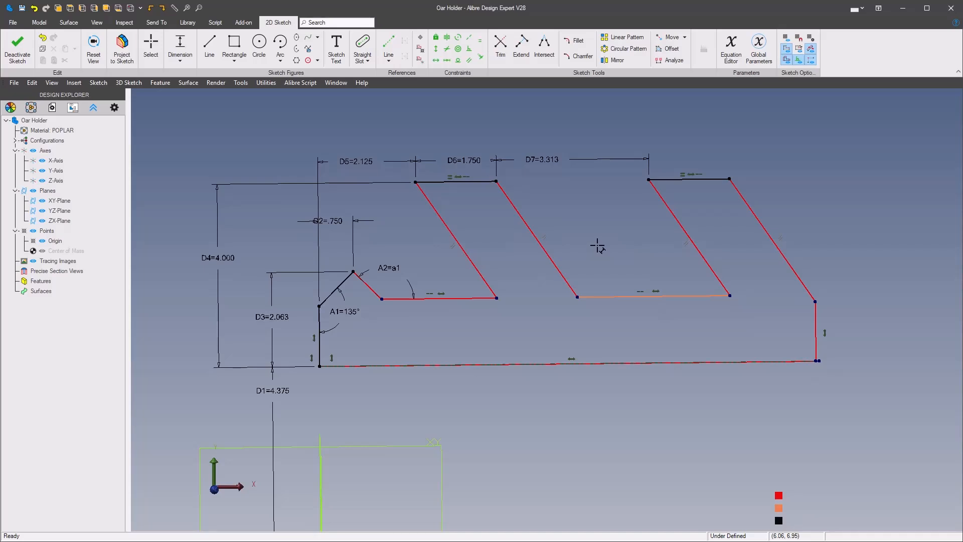
middle_click_drag(473, 210, 473, 257)
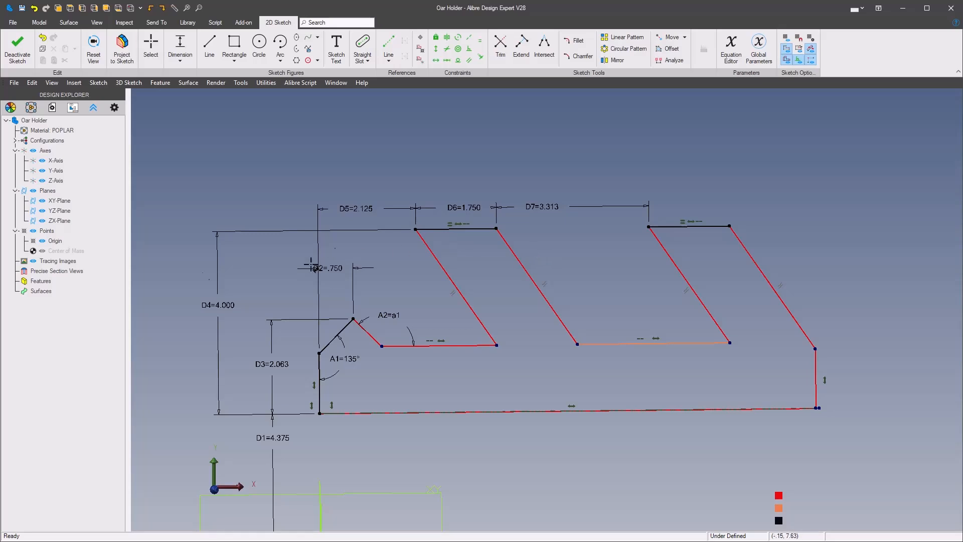
scroll(453, 244, "up", 3)
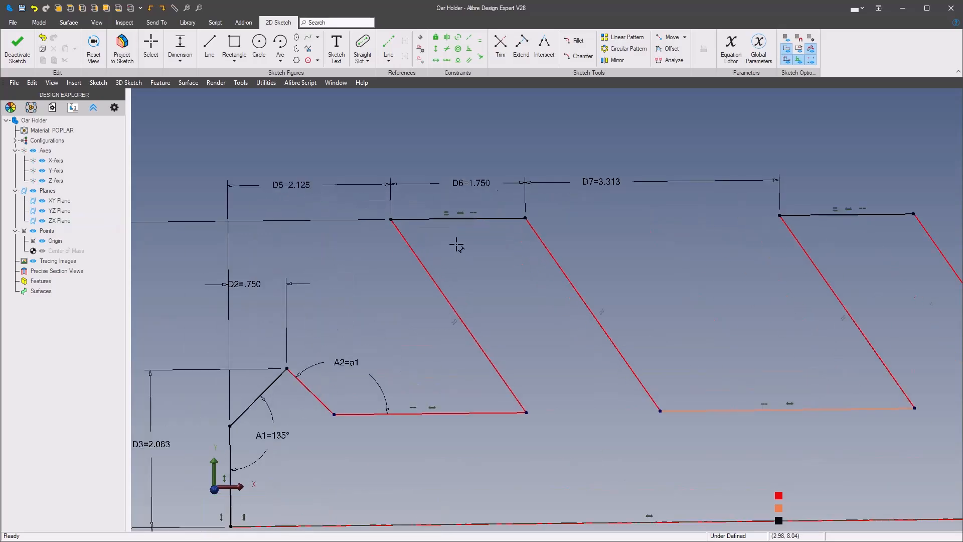
left_click(534, 238)
left_click(512, 218)
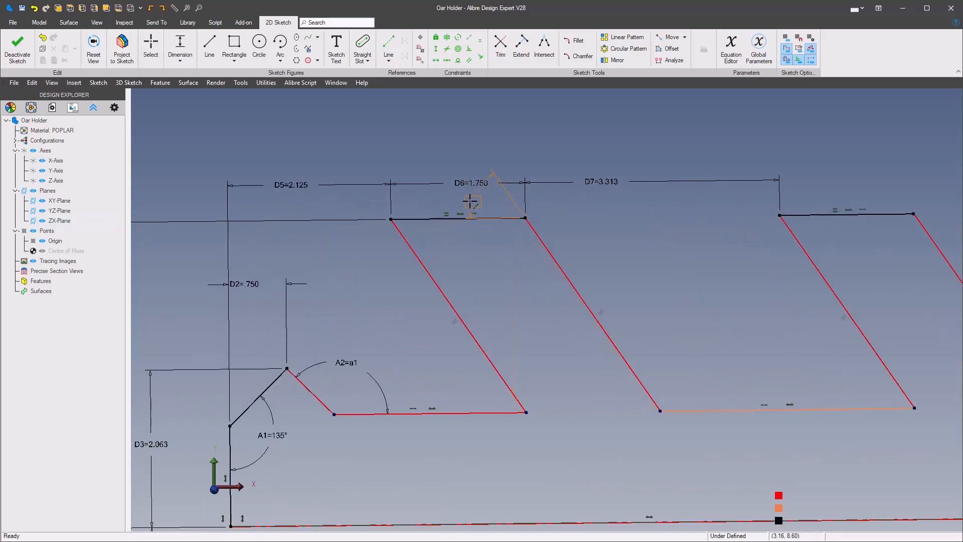
left_click(413, 196)
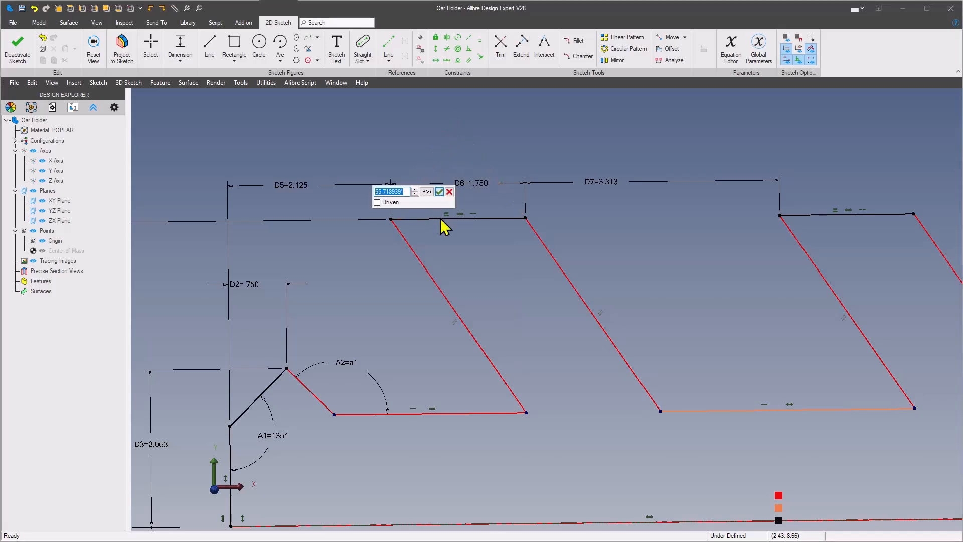
type("45")
key("Return")
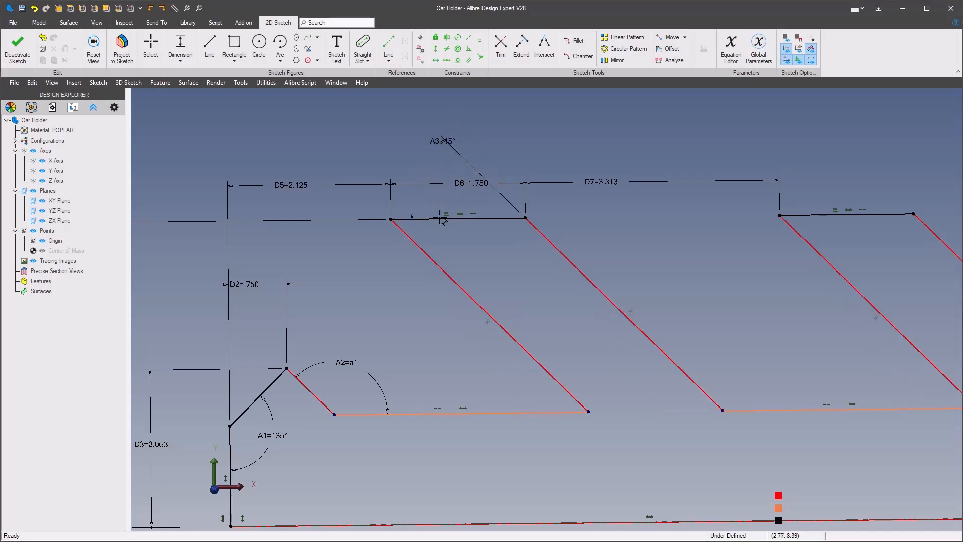
mouse_move(713, 313)
middle_mouse_down()
mouse_move(569, 303)
mouse_move(588, 284)
middle_mouse_up()
scroll(569, 303, "down", 4)
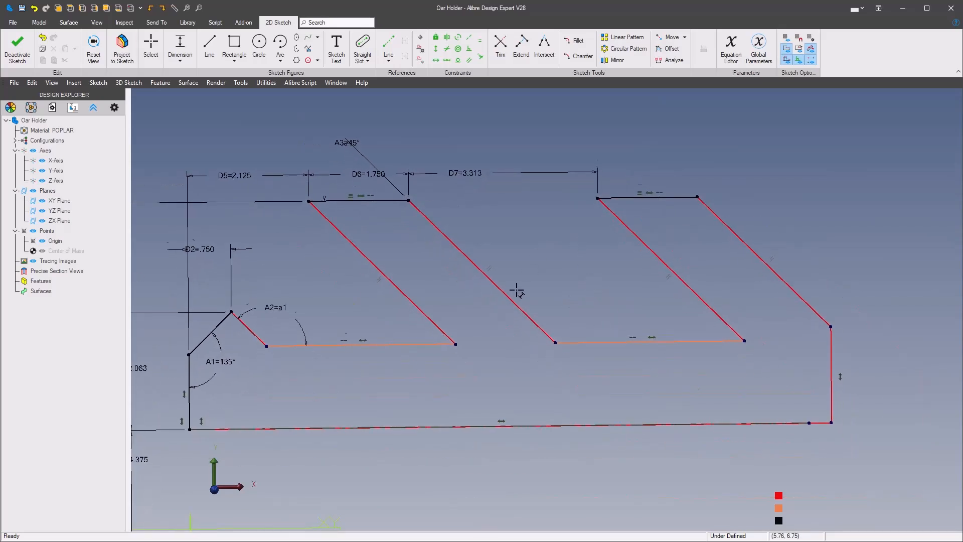
middle_click_drag(516, 293, 510, 266)
left_click(464, 295)
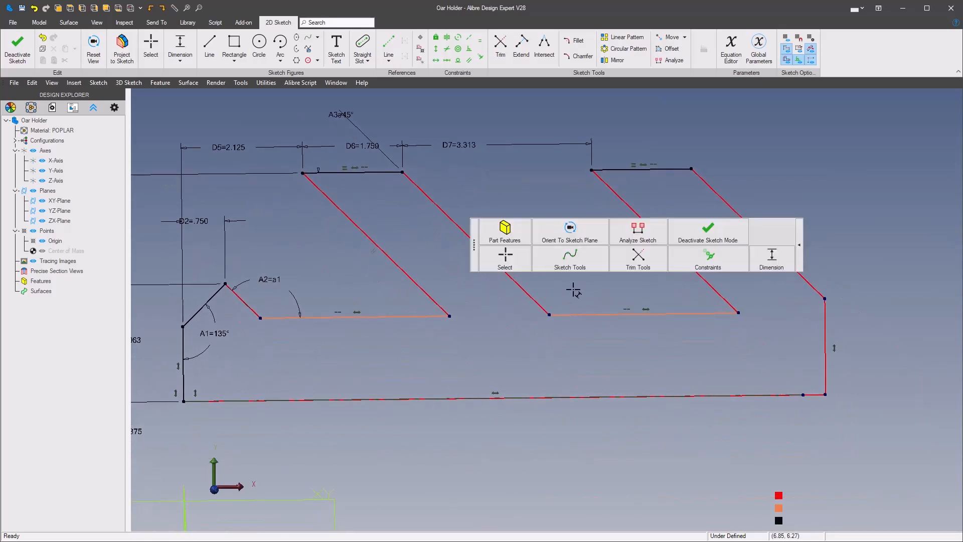
left_click(578, 314)
left_click(535, 294)
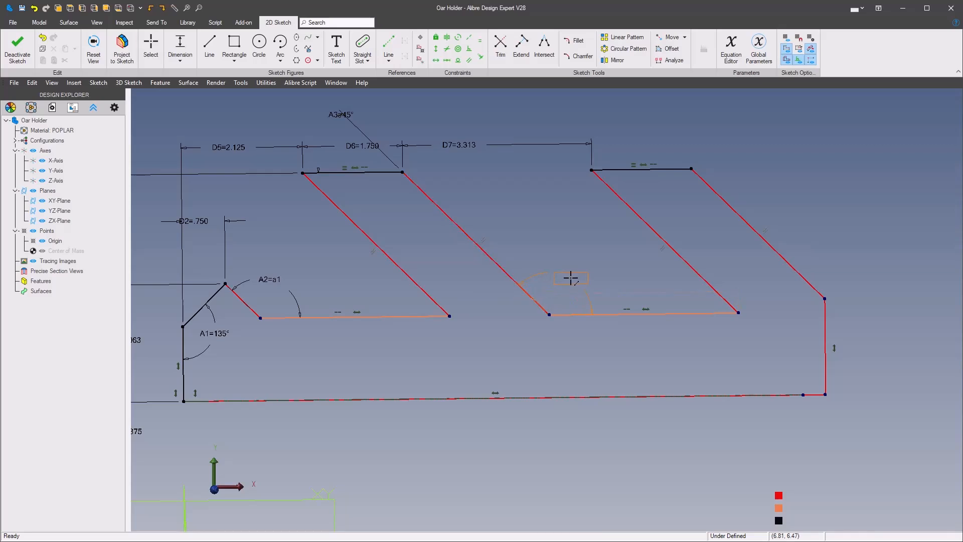
left_click(570, 277)
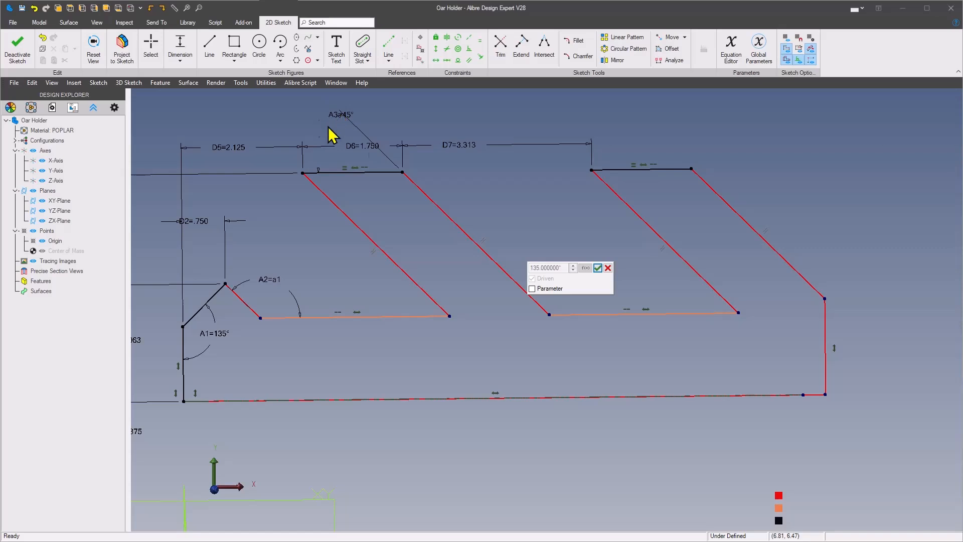
left_click(608, 268)
Dimension the height from the base edge to the horizontal edge beside the peak and set it to 1.125.
middle_click_drag(590, 280, 623, 278)
middle_click_drag(362, 380, 419, 365)
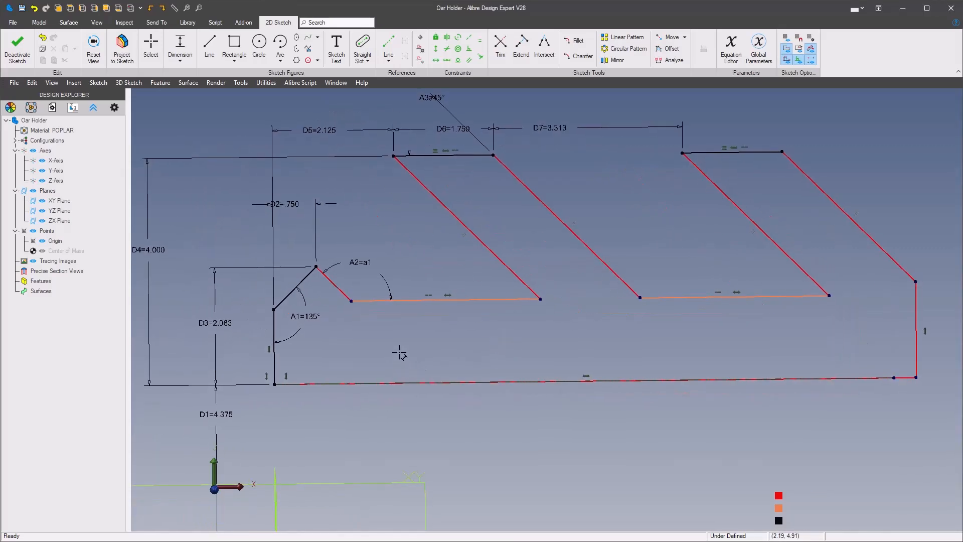
left_click(424, 301)
left_click(420, 382)
left_click(436, 351)
type("1.125")
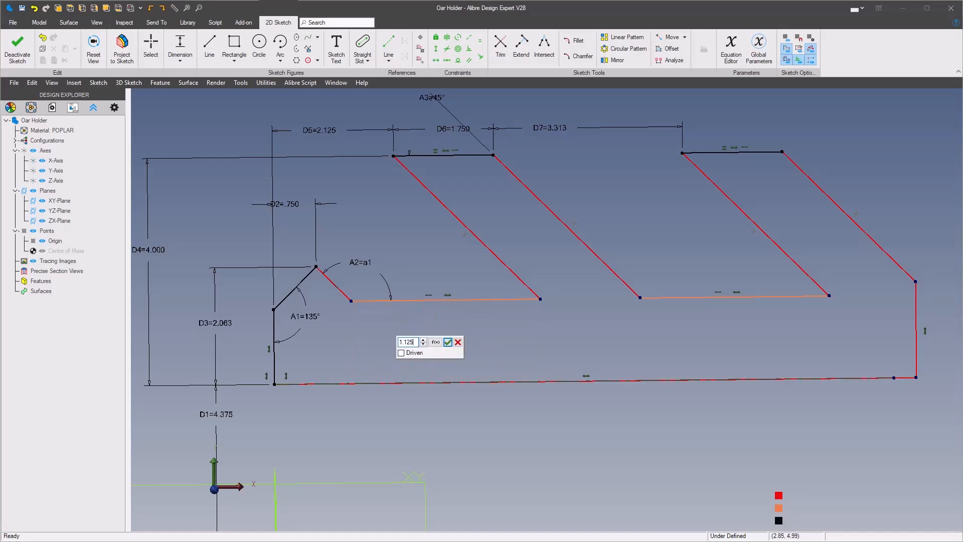
key("Return")
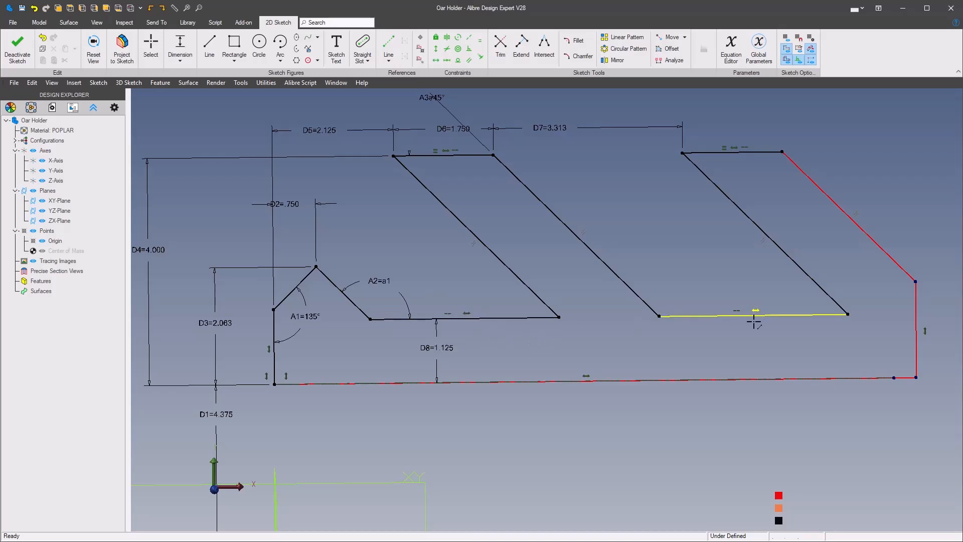
Consult the reference drawing and dimension the vertical edge at the profile's right end, setting its height to 1.3125.
middle_click_drag(600, 332, 435, 354)
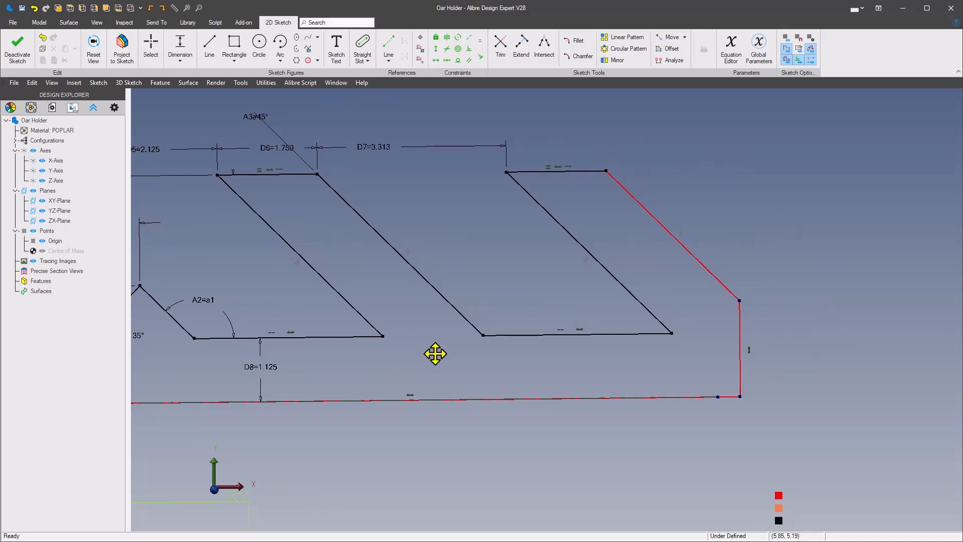
middle_click_drag(447, 385, 625, 330)
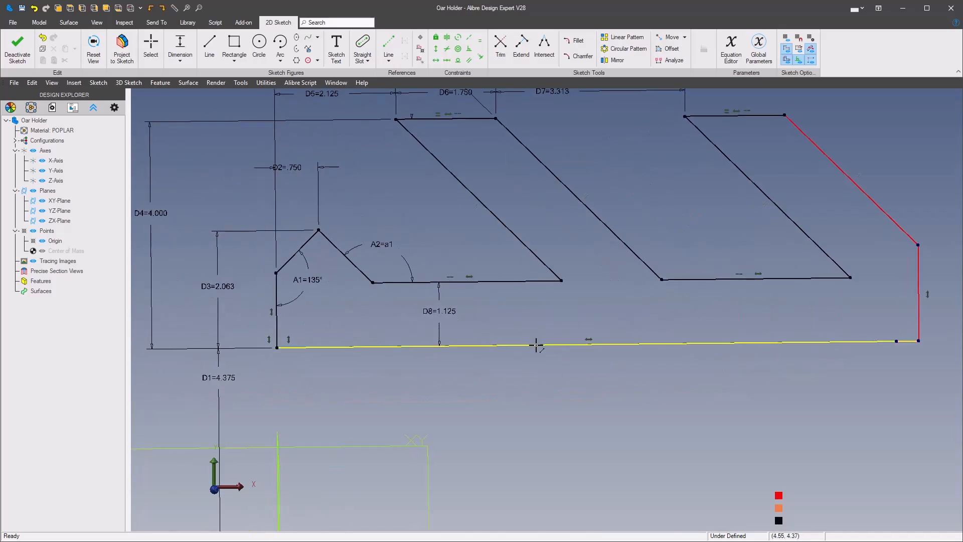
mouse_move(537, 337)
middle_mouse_down()
mouse_move(527, 372)
mouse_move(683, 279)
mouse_move(573, 282)
mouse_move(574, 337)
middle_mouse_up()
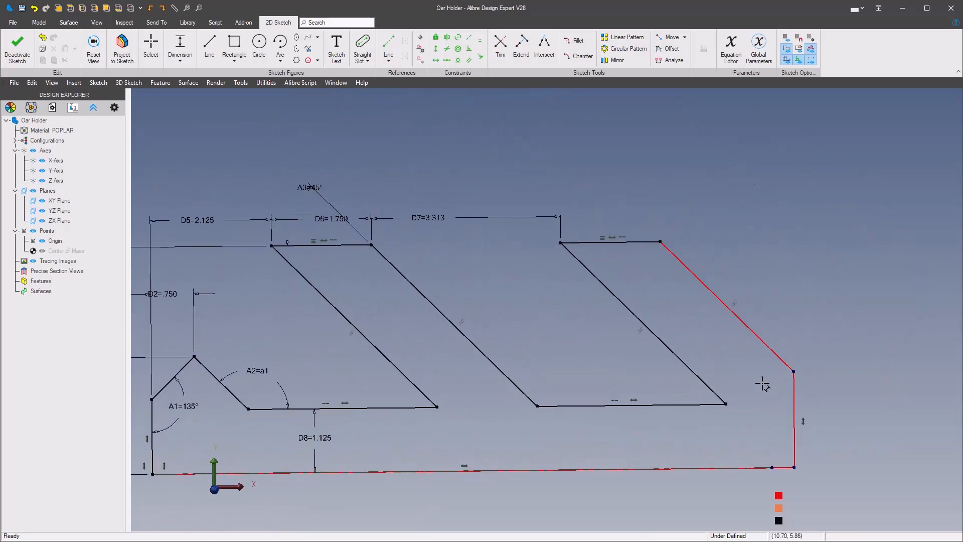
middle_click_drag(729, 373, 639, 326)
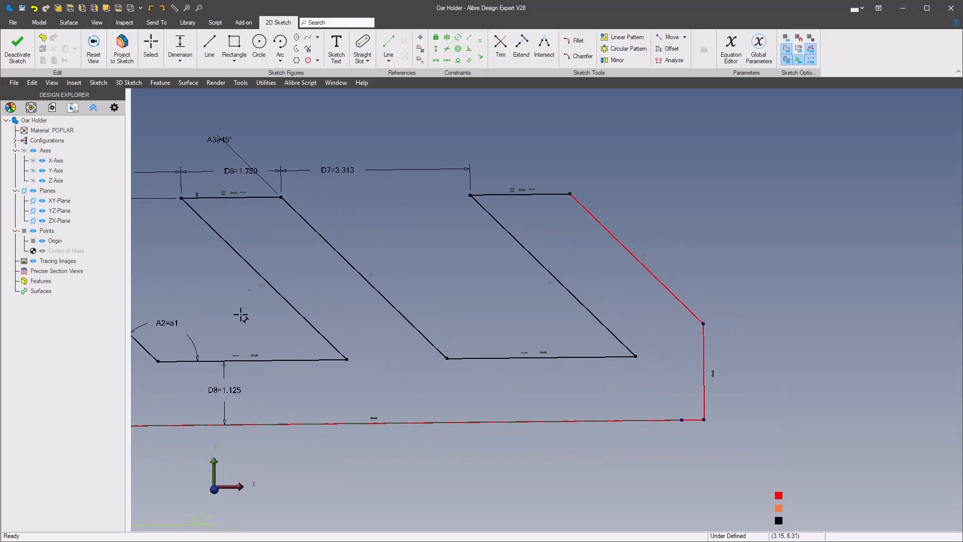
left_click_drag(0, 55, 740, 59)
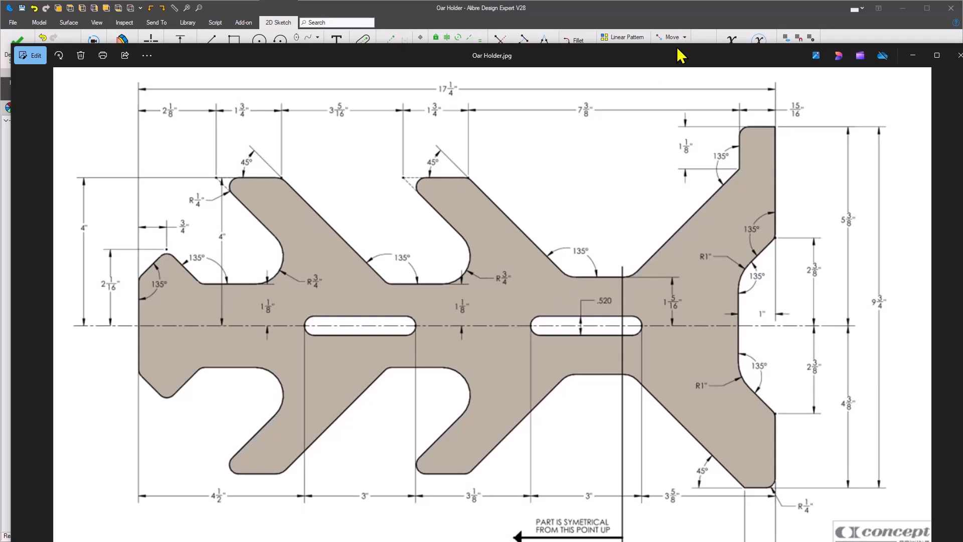
left_click_drag(681, 62, 0, 47)
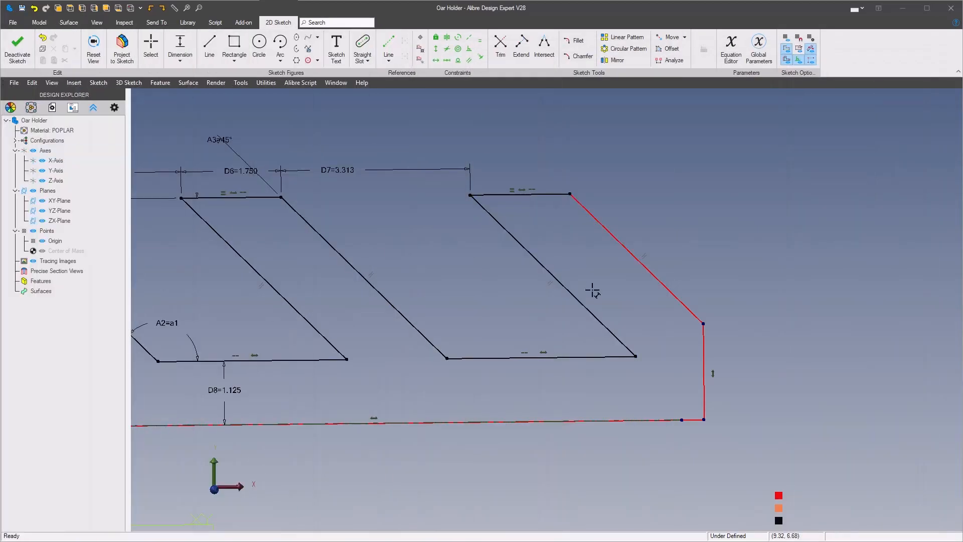
middle_click_drag(656, 333, 585, 337)
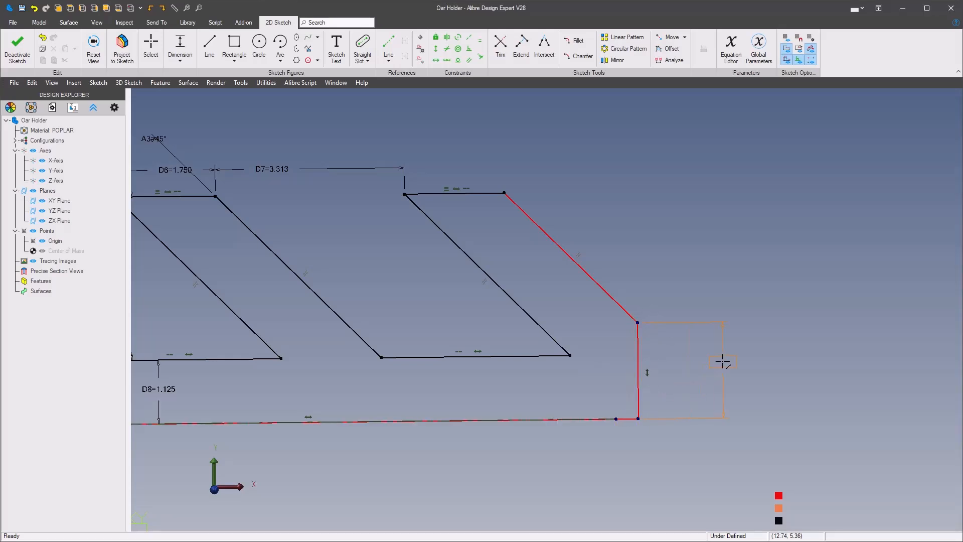
left_click(723, 362)
type("1")
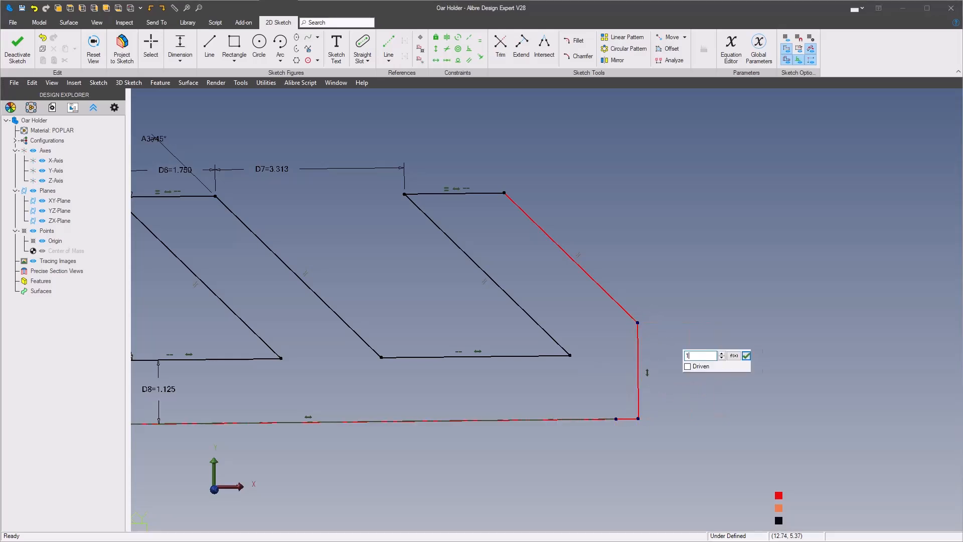
type(".3125")
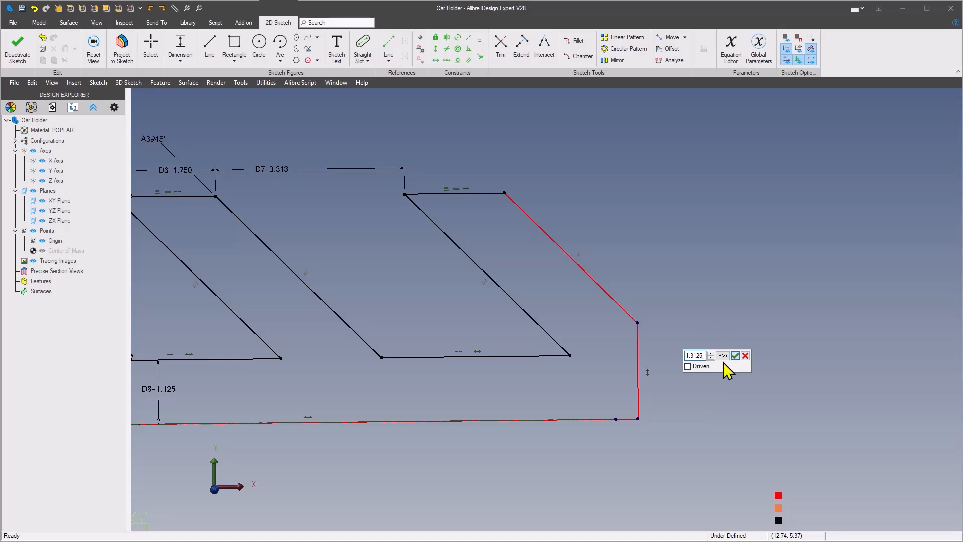
key("Return")
scroll(757, 241, "down", 3)
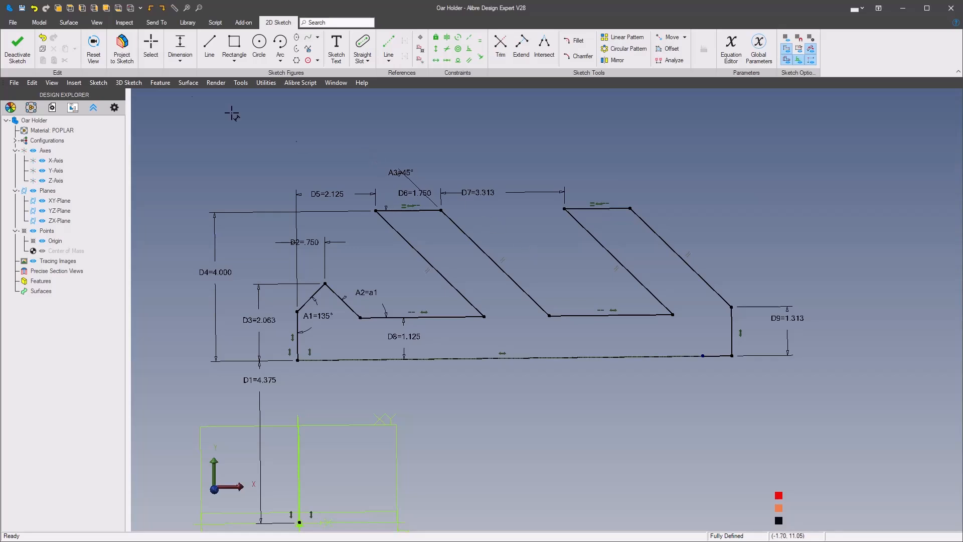
Extrude the half-profile sketch as a boss to a depth of 0.75 inches along its normal.
right_click(491, 155)
left_click(535, 108)
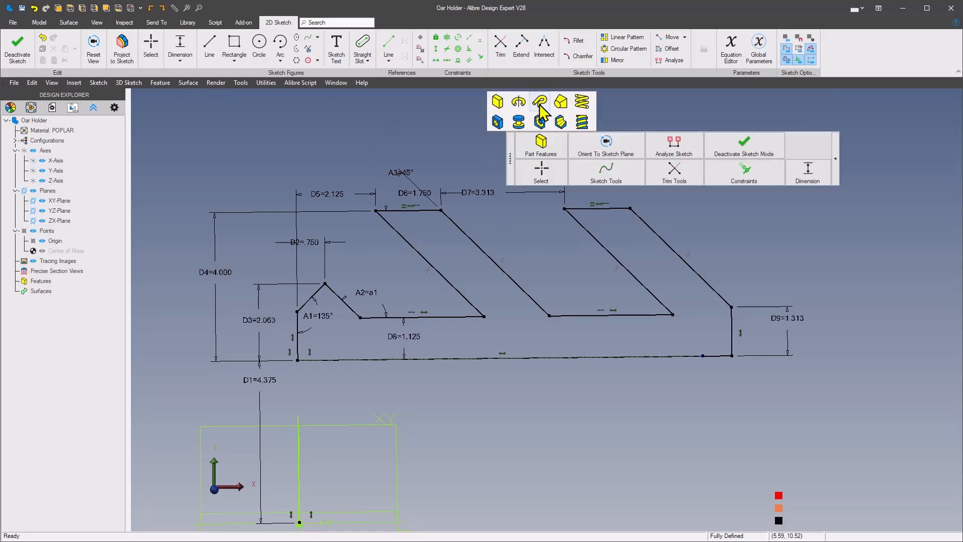
left_click(498, 103)
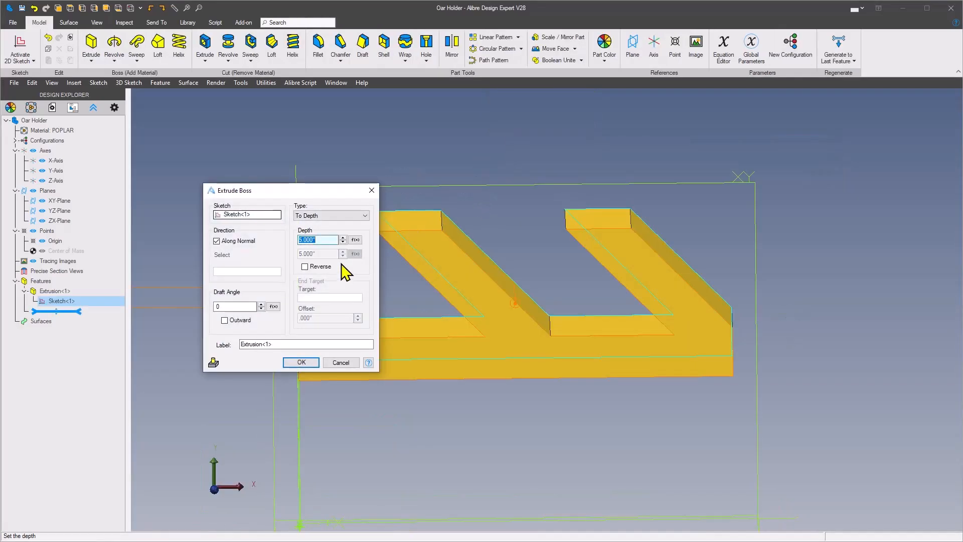
type(".75")
key("Tab")
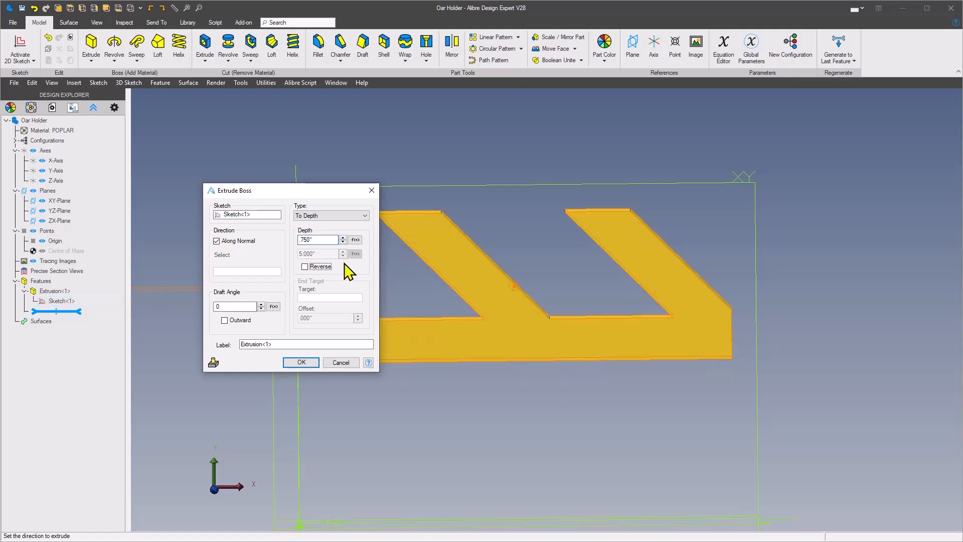
left_click(302, 362)
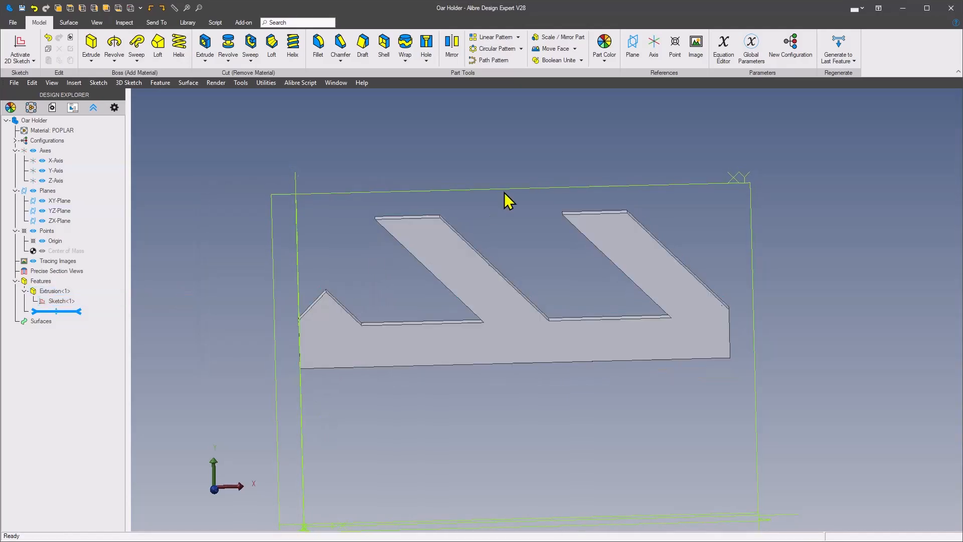
Set up a constant-radius edge fillet with a radius of 0.25 and the label "Fillet .25".
scroll(380, 298, "up", 2)
scroll(380, 298, "down", 1)
middle_click_drag(381, 298, 445, 101)
left_click(318, 47)
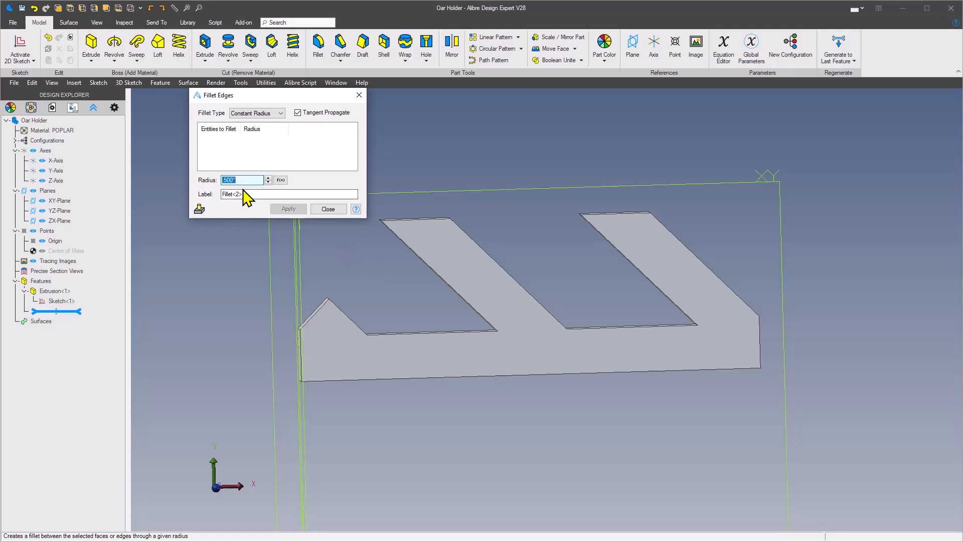
type(".25")
key("Tab")
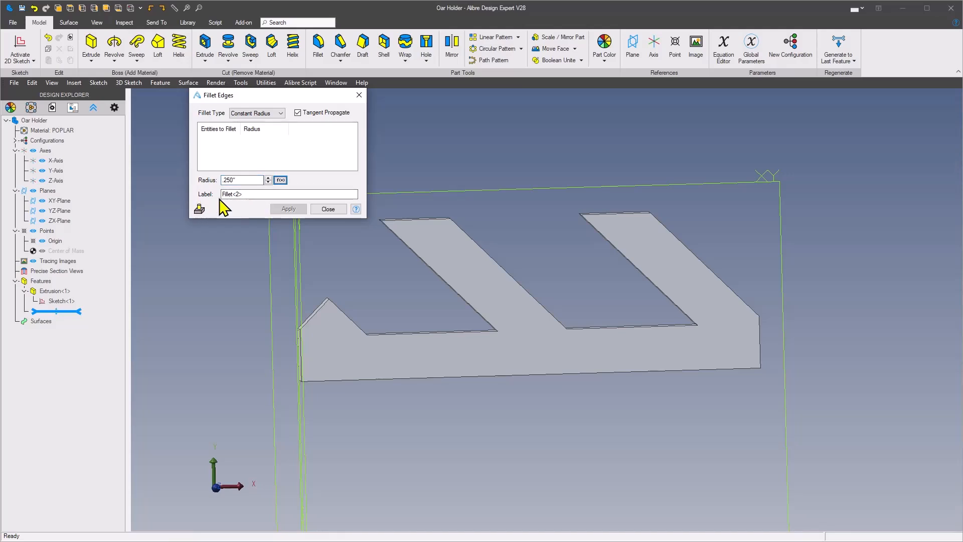
left_click(251, 194)
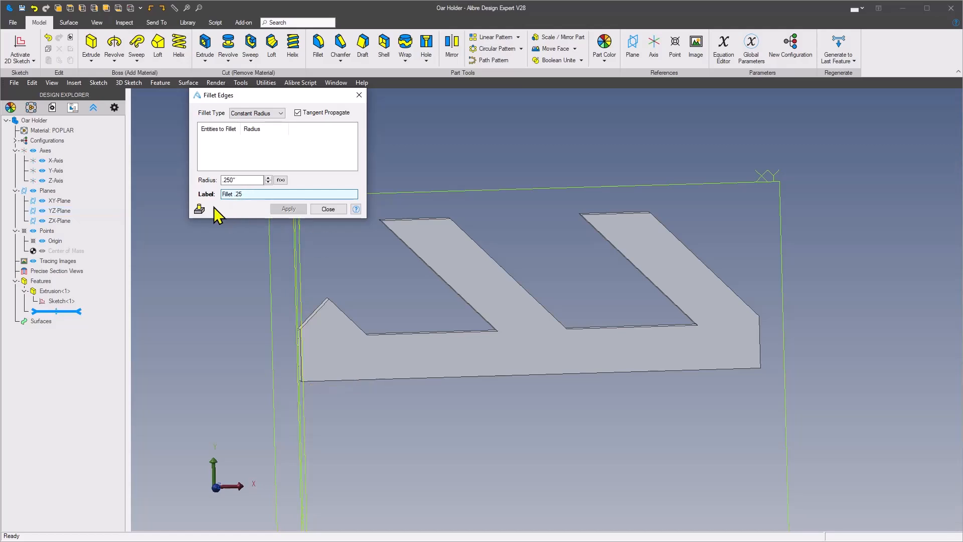
Add the left corner edges of both arms' flat tops to the 0.25 fillet.
middle_click_drag(350, 279, 360, 292)
left_click(293, 155)
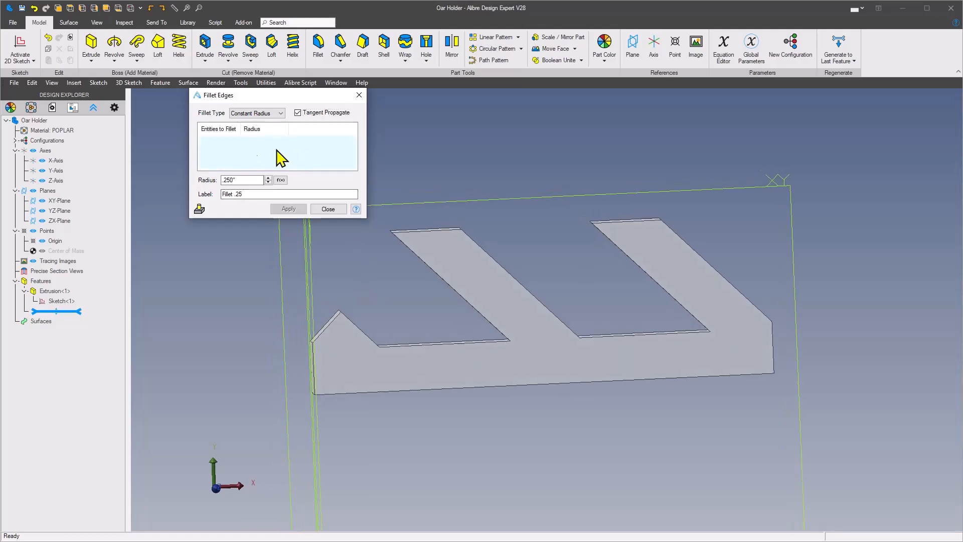
scroll(401, 272, "up", 2)
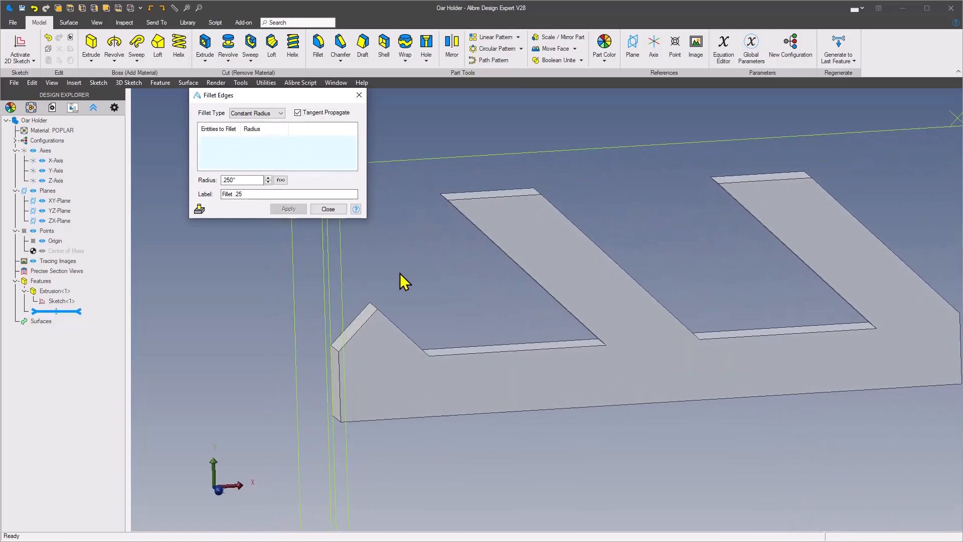
scroll(393, 269, "up", 2)
scroll(384, 299, "up", 2)
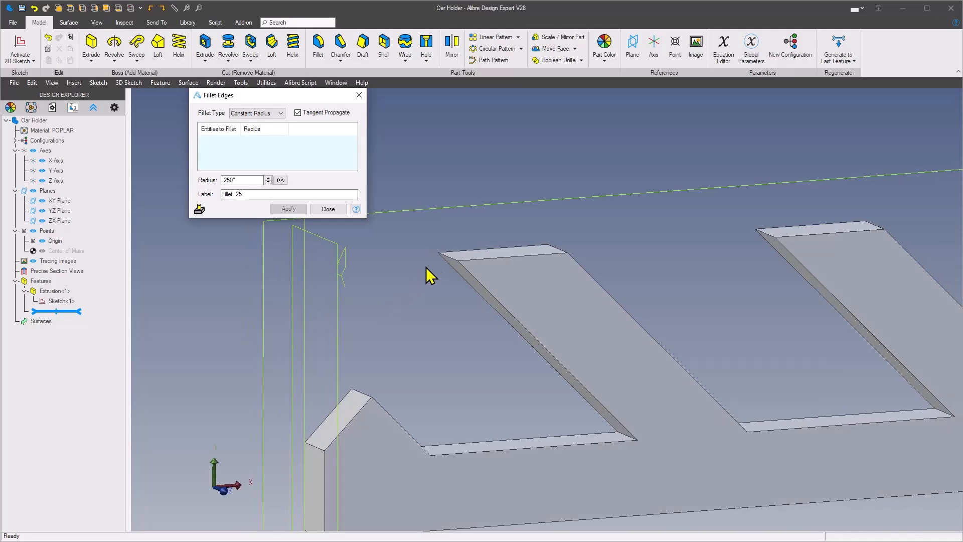
left_click(443, 255)
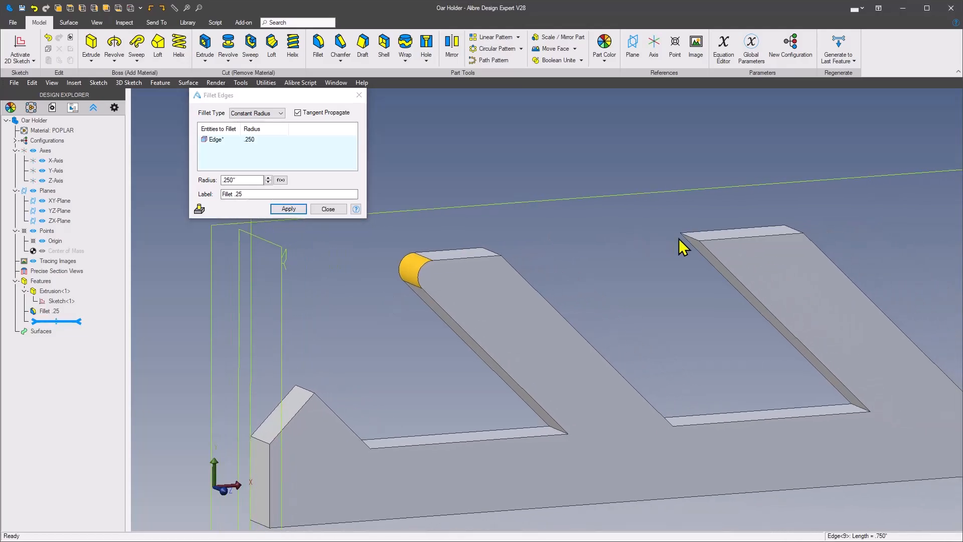
left_click(687, 239)
scroll(422, 323, "down", 2)
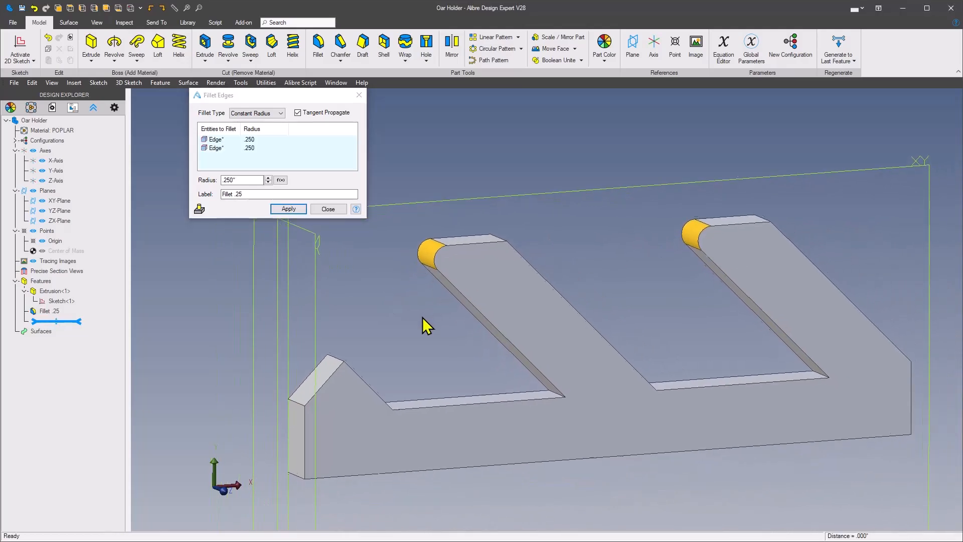
Add the peak edge and the left end's upper corner edge to the 0.25 fillet and create it.
scroll(426, 325, "up", 1)
scroll(425, 325, "up", 2)
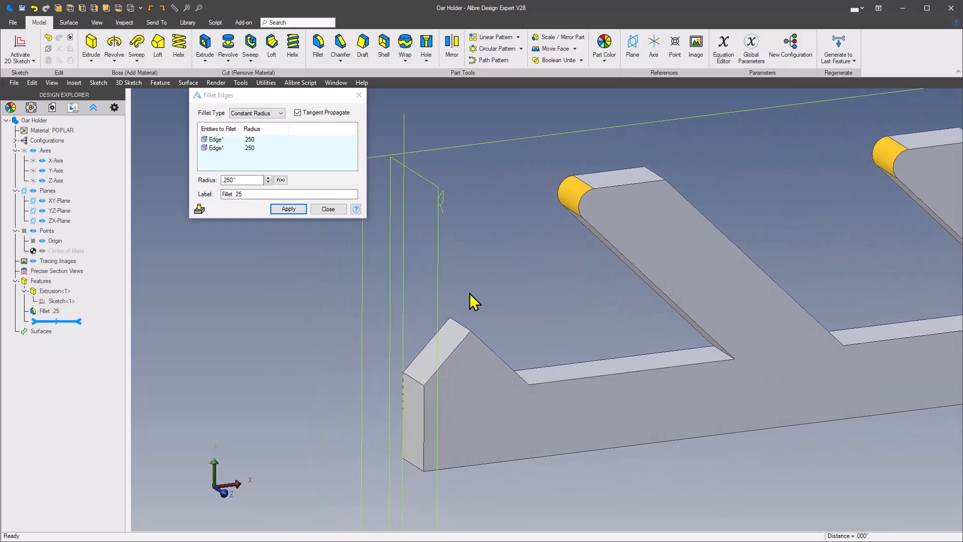
left_click(465, 328)
scroll(381, 321, "down", 2)
scroll(277, 346, "up", 2)
scroll(276, 346, "up", 2)
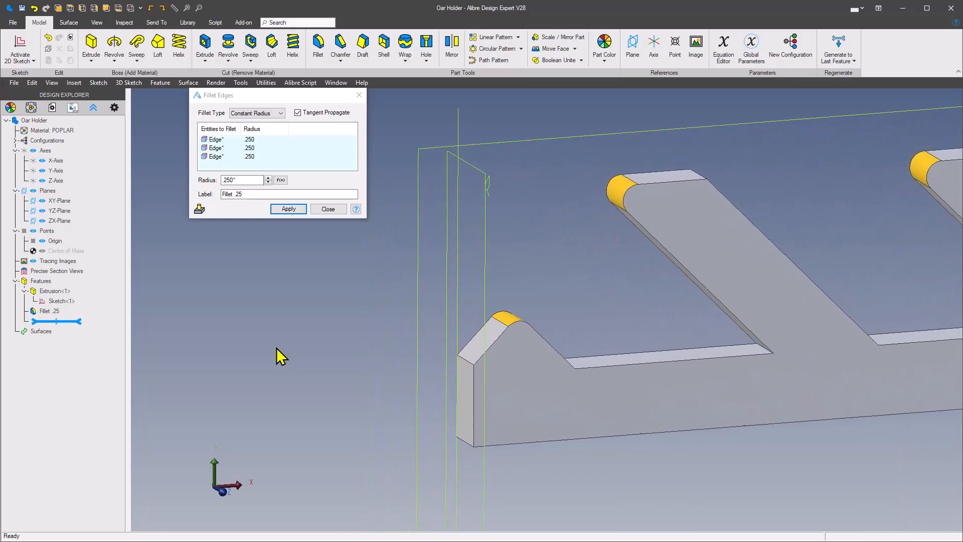
left_click(466, 360)
scroll(239, 272, "down", 4)
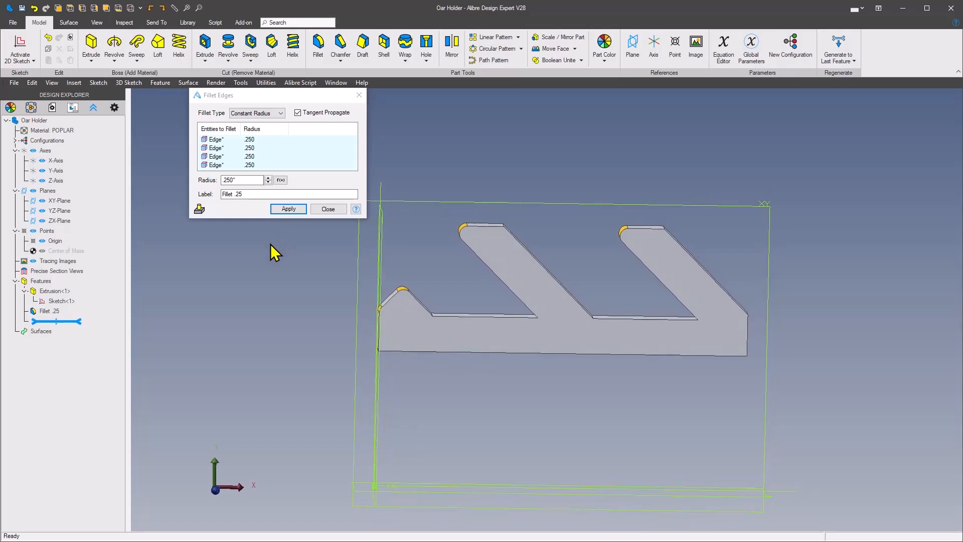
left_click(289, 209)
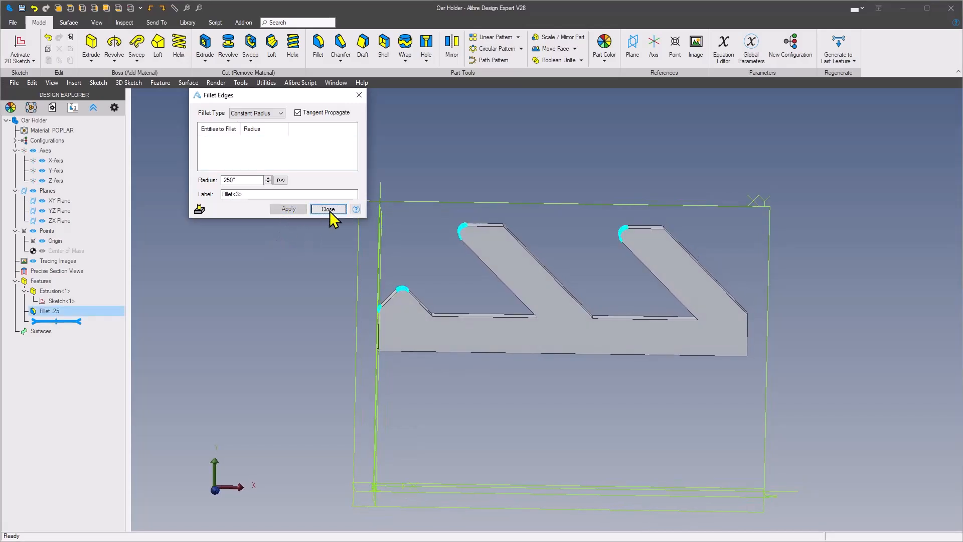
left_click(328, 209)
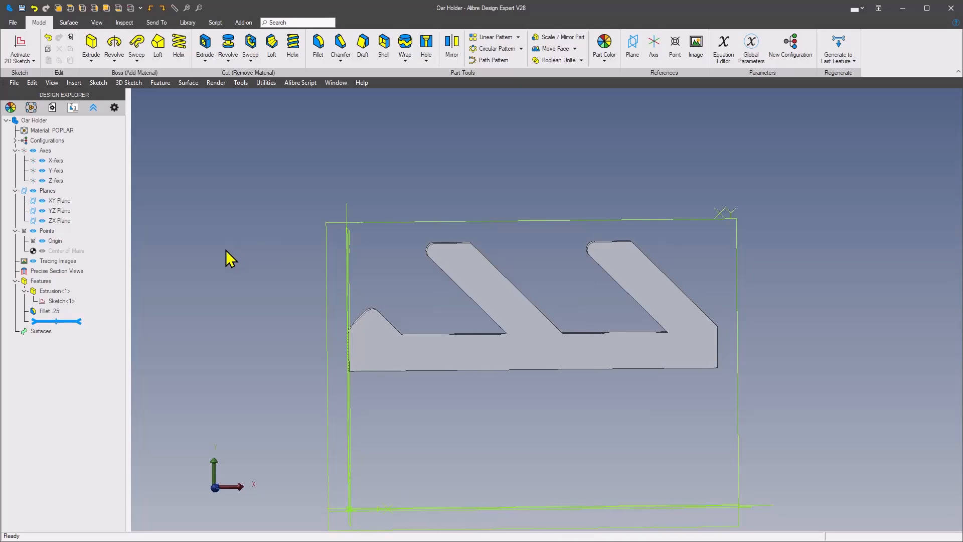
Consult the reference drawing and set up another constant-radius fillet with radius 0.75, labelled "Fillet .75".
left_click(318, 44)
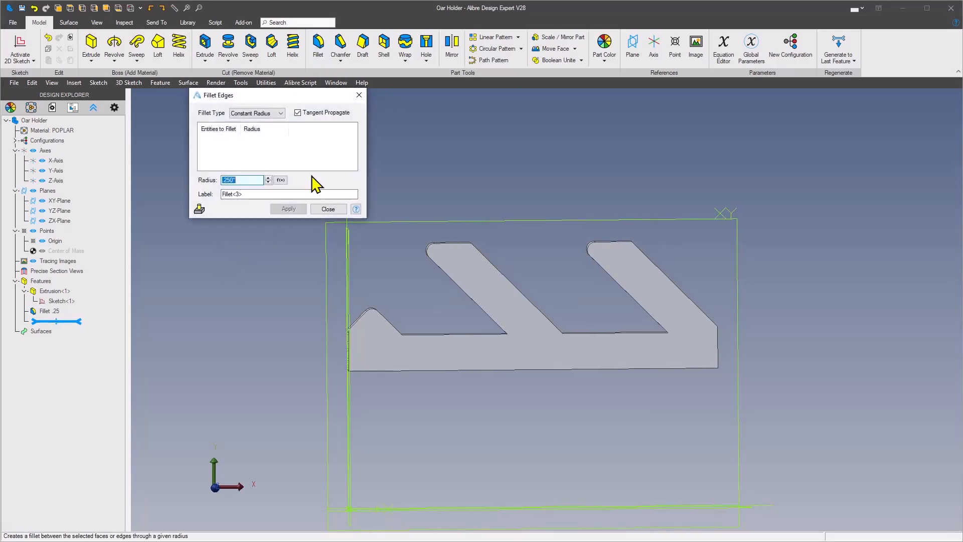
mouse_move(0, 98)
left_mouse_down()
mouse_move(392, 94)
mouse_move(760, 46)
left_mouse_up()
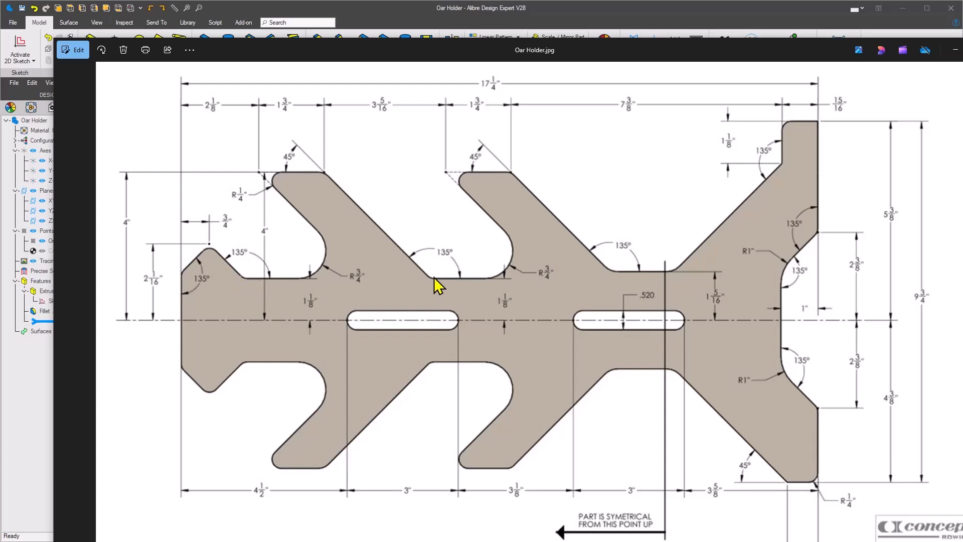
double_click(675, 50)
left_click_drag(20, 33, 0, 33)
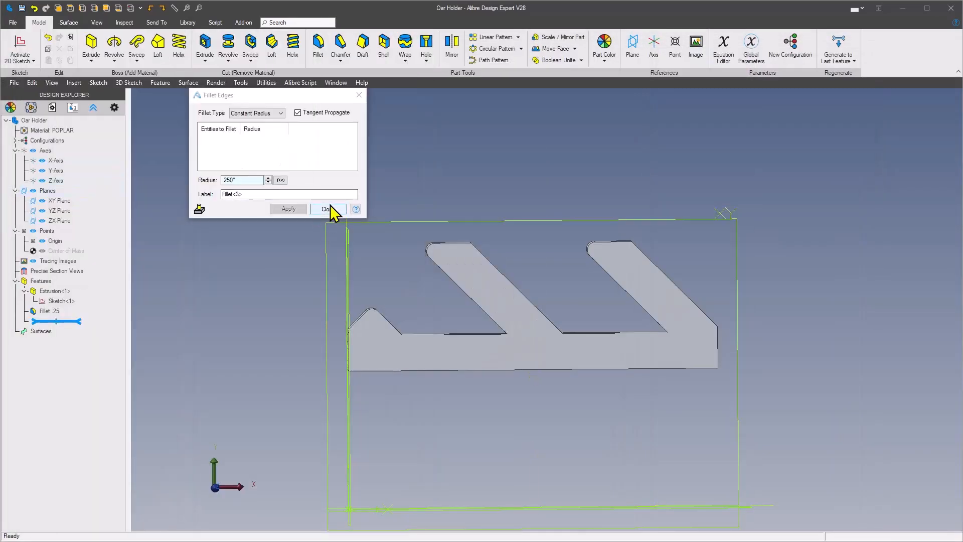
left_click(250, 180)
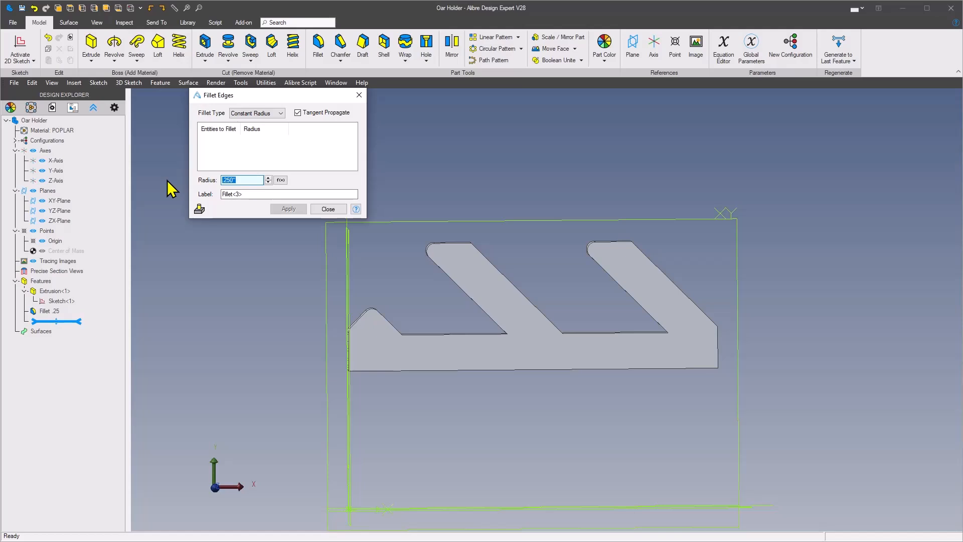
type(".75")
key("Tab")
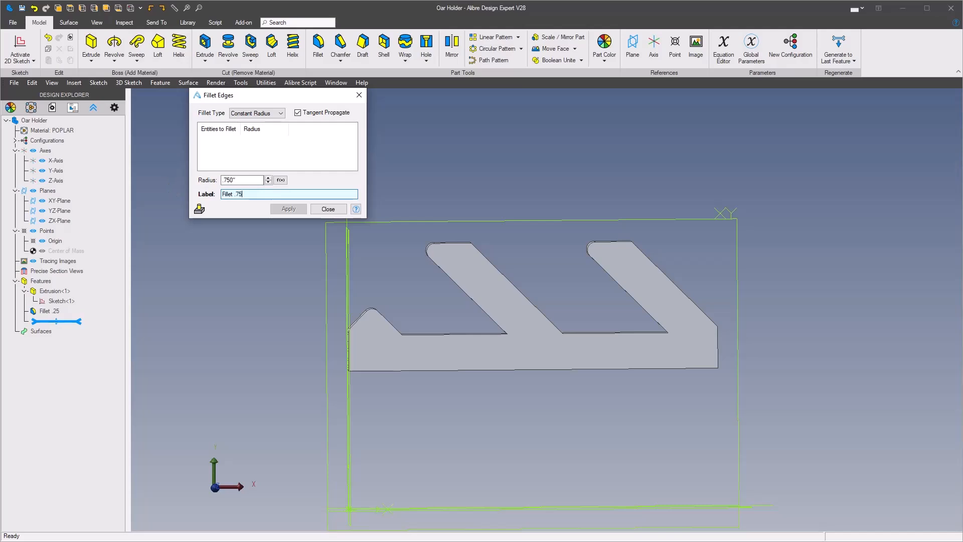
Fillet the inner corner edges where each arm's left slope meets the horizontal edge, using the 0.75 radius.
left_click(290, 157)
scroll(359, 380, "up", 4)
middle_click_drag(359, 381, 384, 377)
scroll(384, 377, "up", 3)
left_click(382, 386)
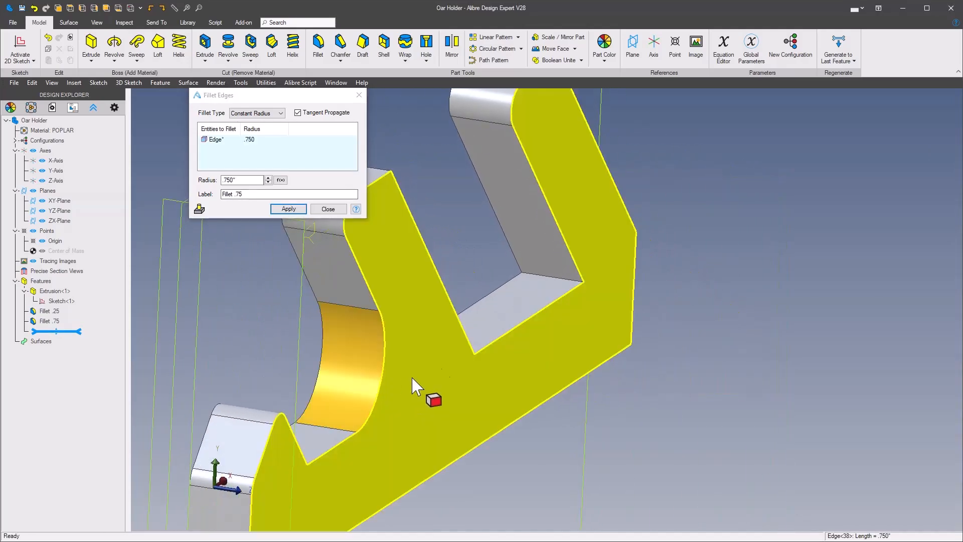
left_click(560, 287)
scroll(502, 281, "down", 5)
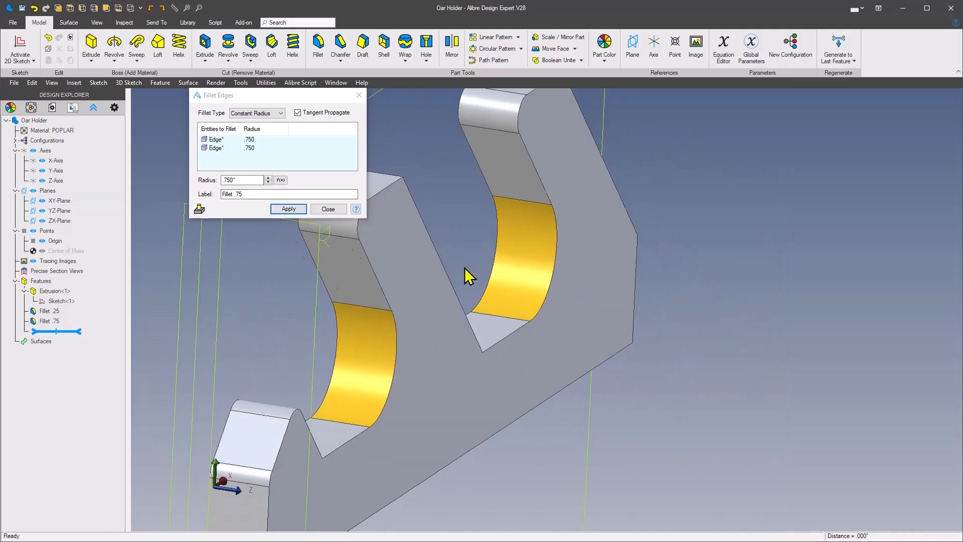
left_click(288, 209)
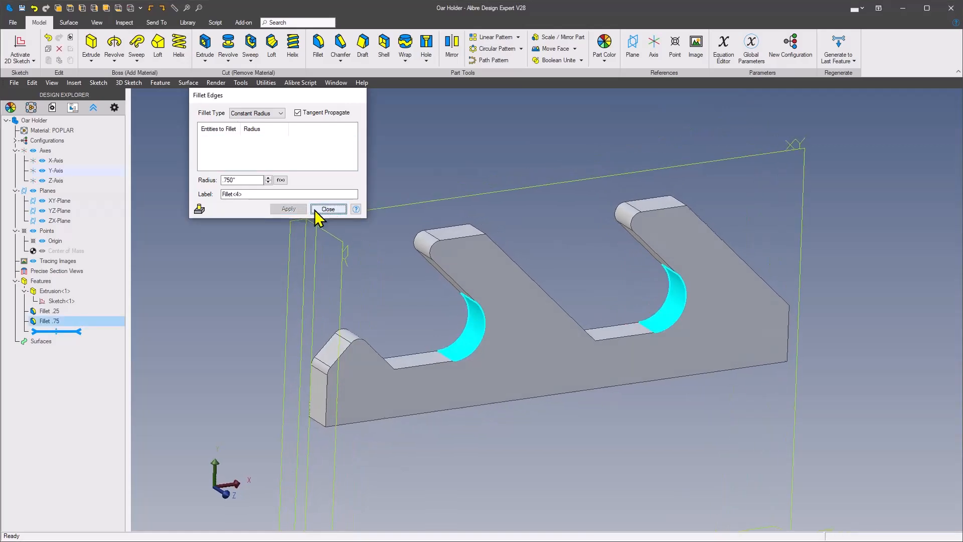
Reopen the 0.25 fillet and add the corner edge where the left peak's slope meets the first horizontal edge.
left_click(327, 209)
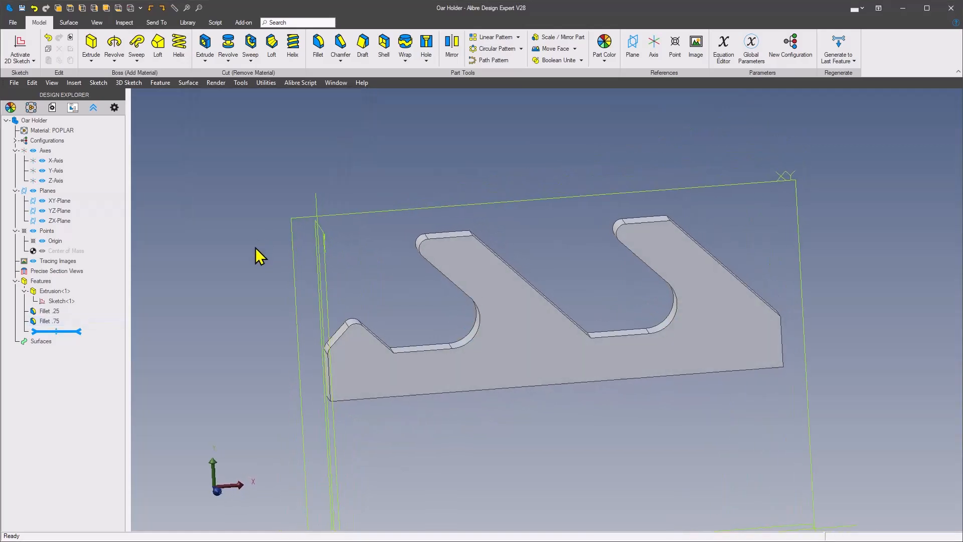
right_click(52, 312)
left_click(76, 318)
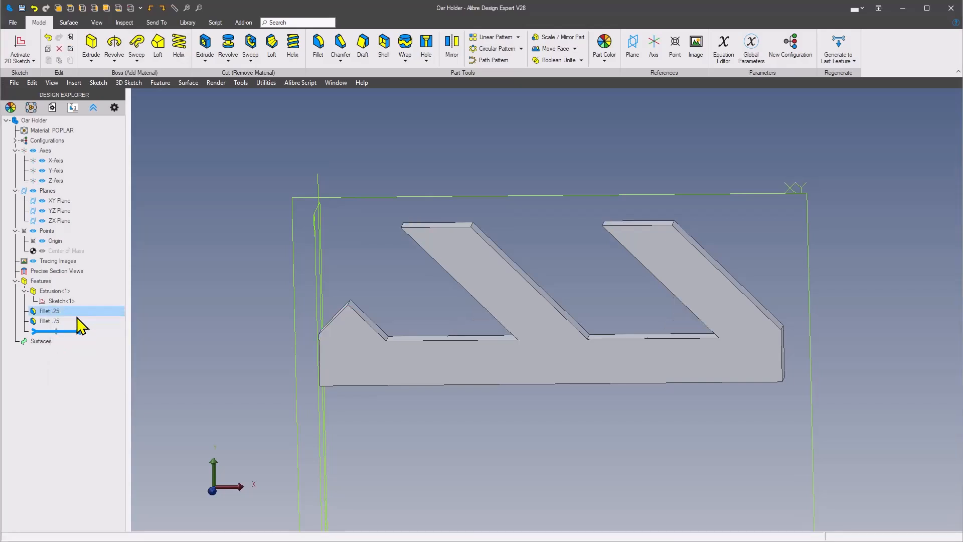
scroll(160, 290, "up", 3)
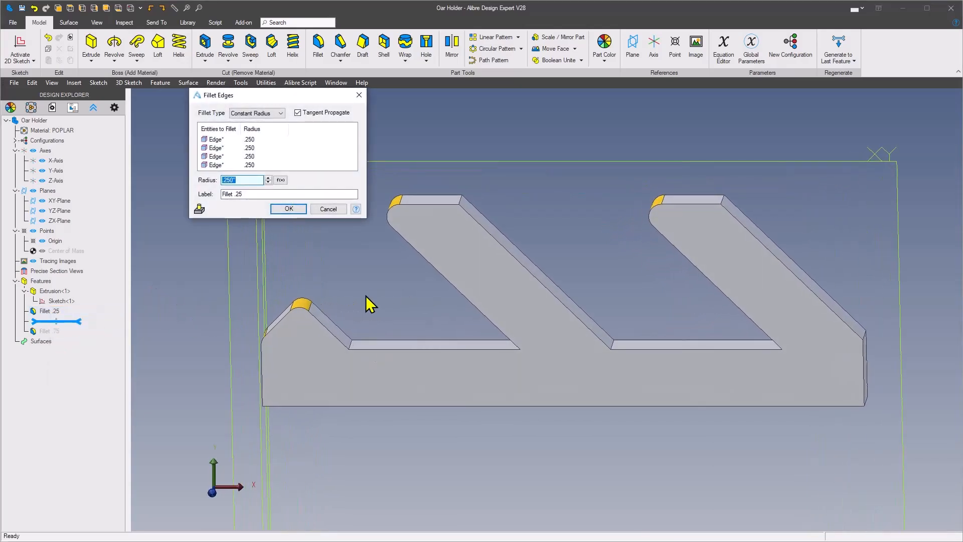
scroll(367, 295, "up", 1)
left_click(313, 308)
scroll(337, 283, "down", 2)
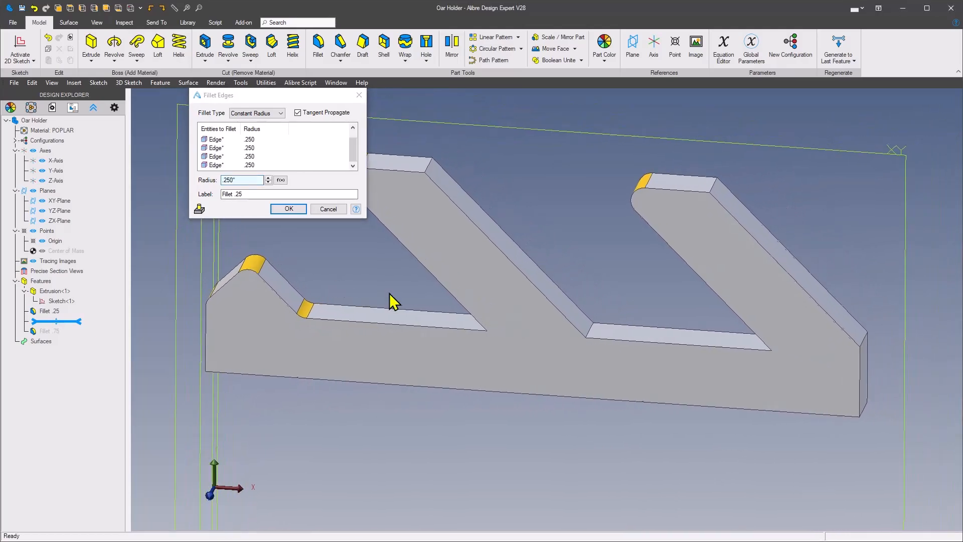
Add the corner edge where the first arm's right slope meets the second horizontal edge, apply the 0.25 fillet and regenerate to the last feature.
scroll(625, 309, "up", 2)
left_click(581, 332)
scroll(580, 332, "down", 3)
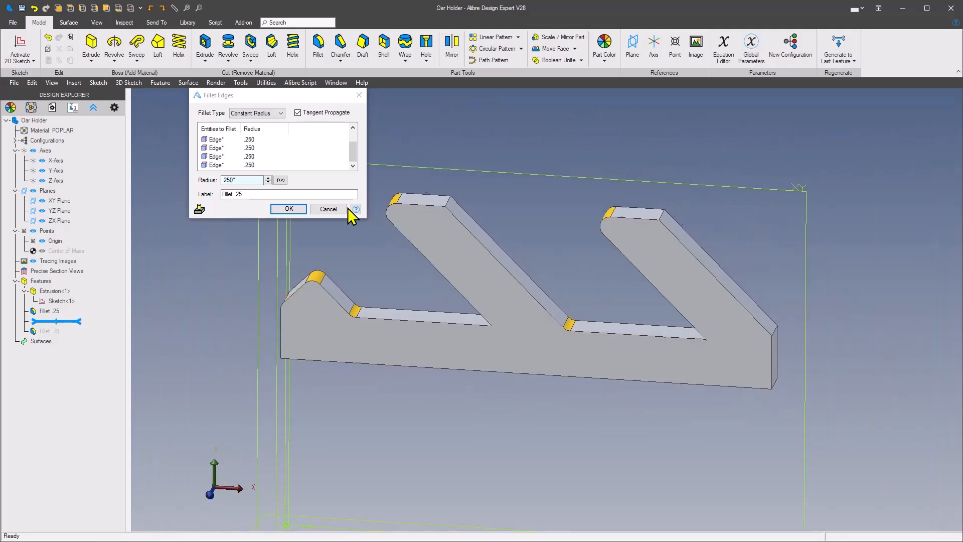
left_click(289, 210)
scroll(570, 122, "down", 2)
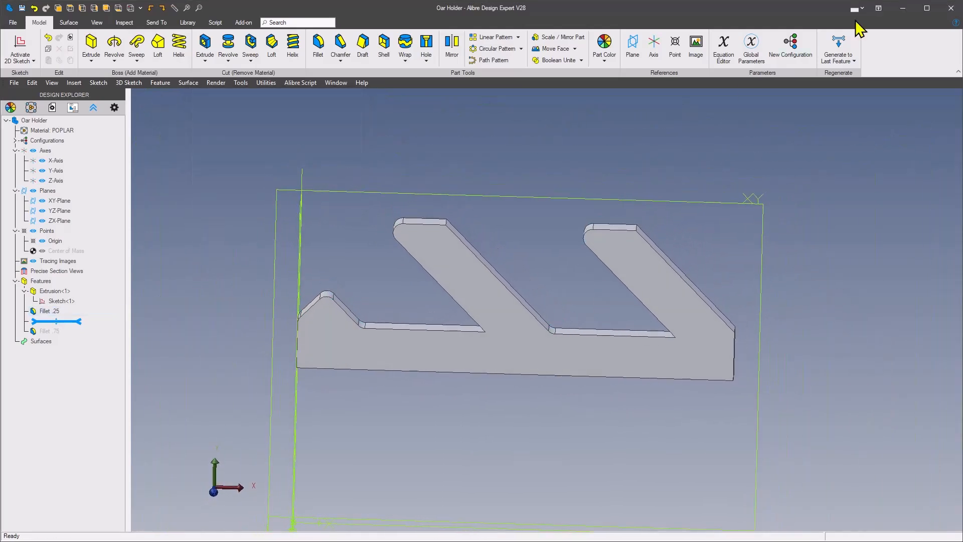
left_click(845, 47)
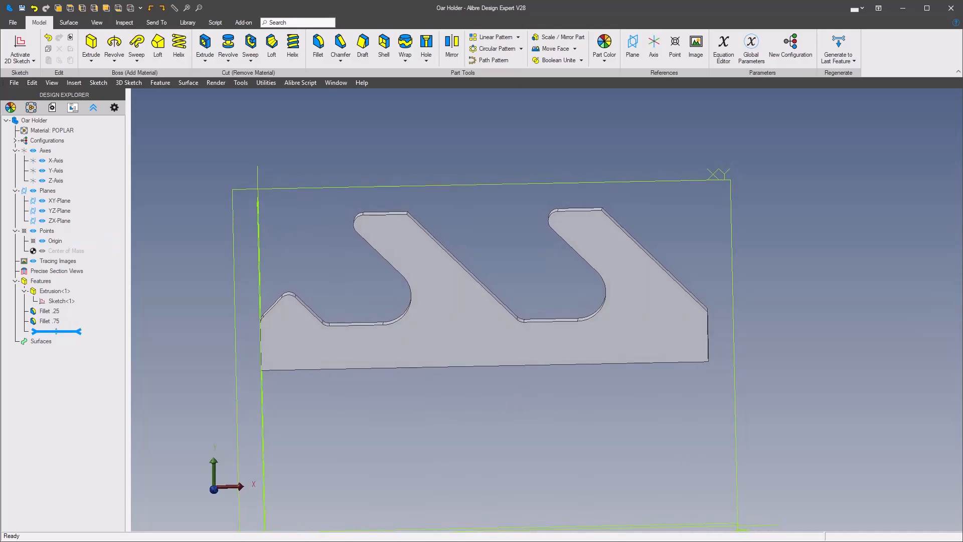
Consult the reference drawing and add the right corner edge of the first arm's flat top to the 0.25 fillet.
left_click_drag(0, 46, 686, 36)
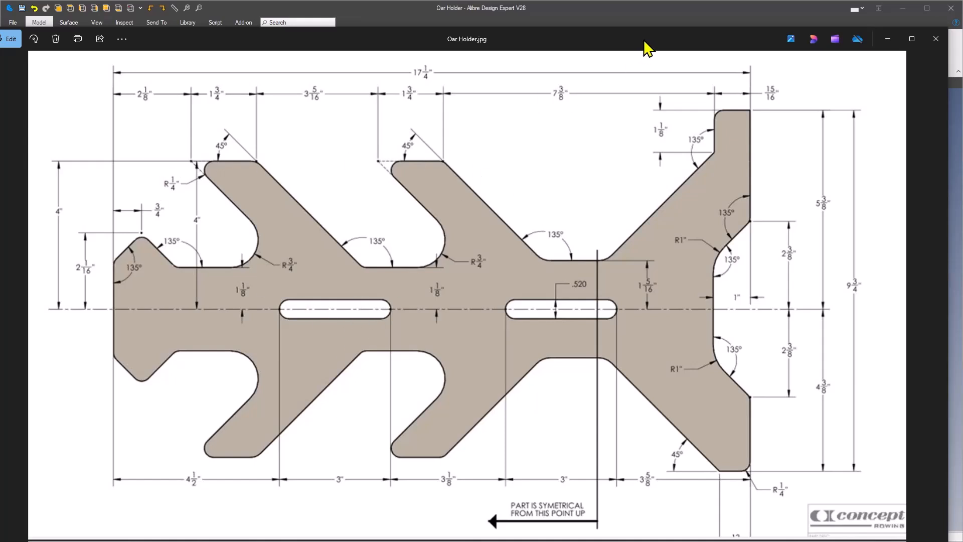
left_click_drag(647, 48, 0, 46)
middle_click_drag(533, 130, 474, 150)
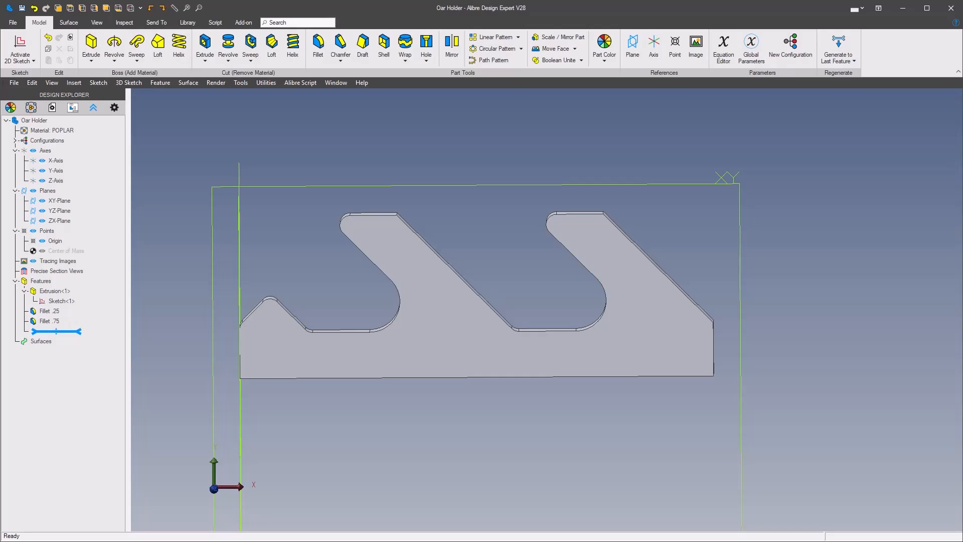
key("alt+Tab")
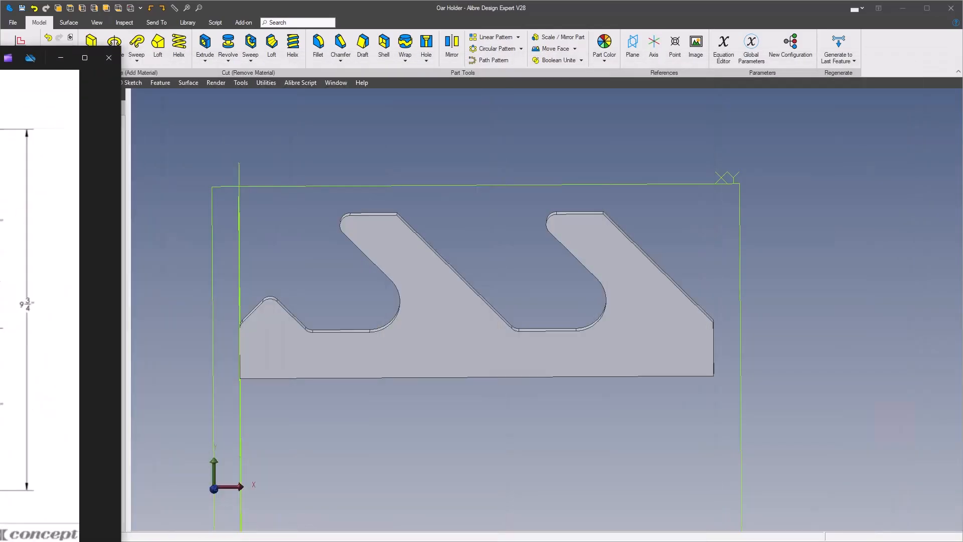
right_click(46, 312)
left_click(64, 318)
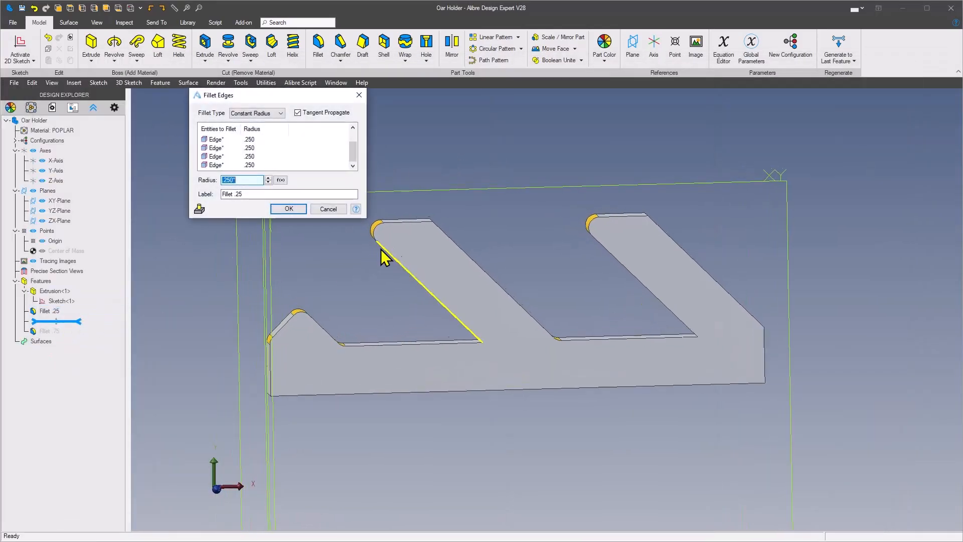
scroll(436, 230, "up", 5)
left_click(428, 233)
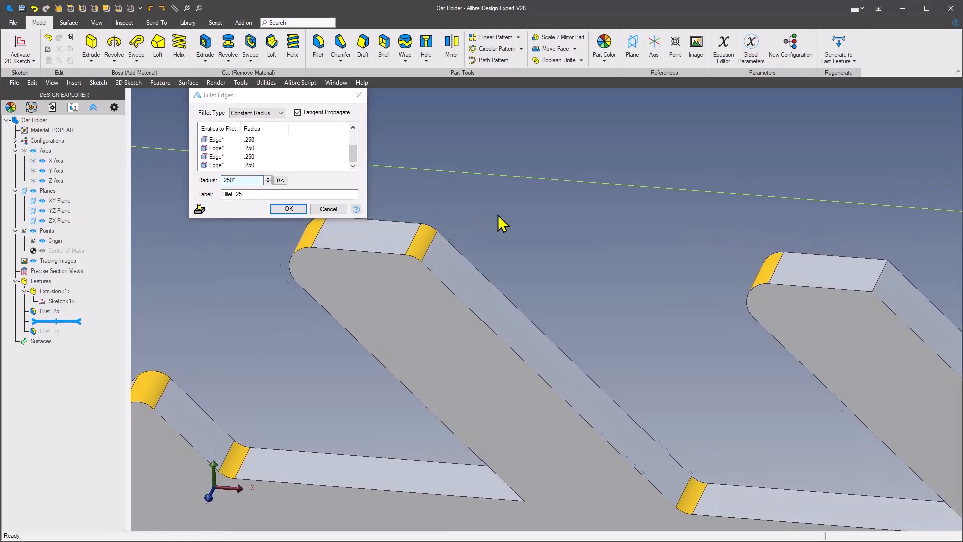
Add the right corner edge of the second arm's flat top, apply the 0.25 fillet and regenerate to the last feature.
middle_click_drag(888, 245, 660, 247)
left_click(653, 277)
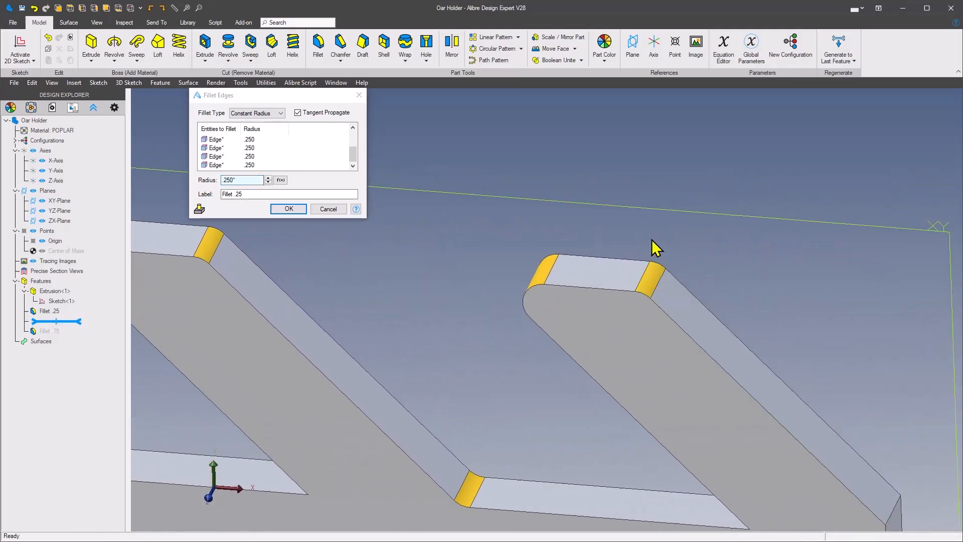
scroll(318, 228, "down", 5)
left_click(289, 209)
middle_click_drag(322, 208, 333, 200)
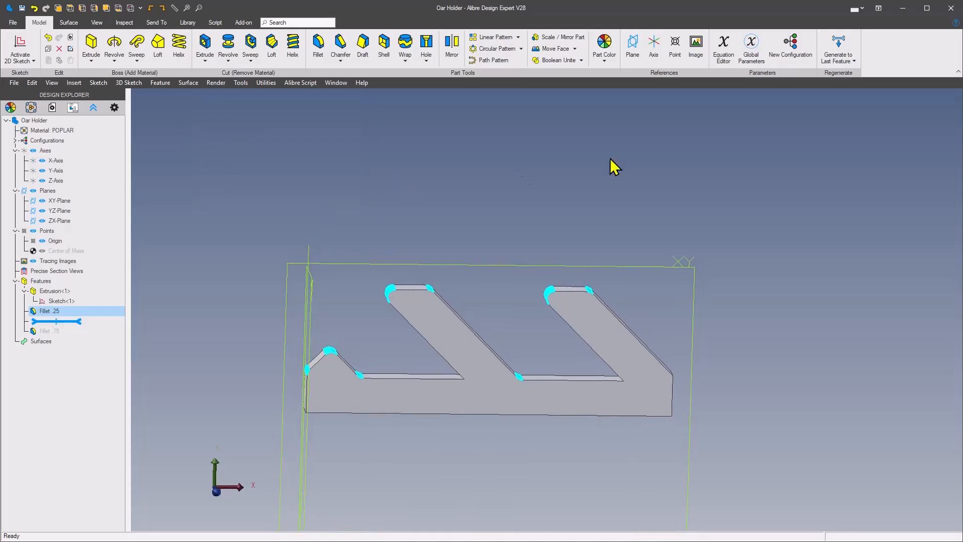
left_click(839, 48)
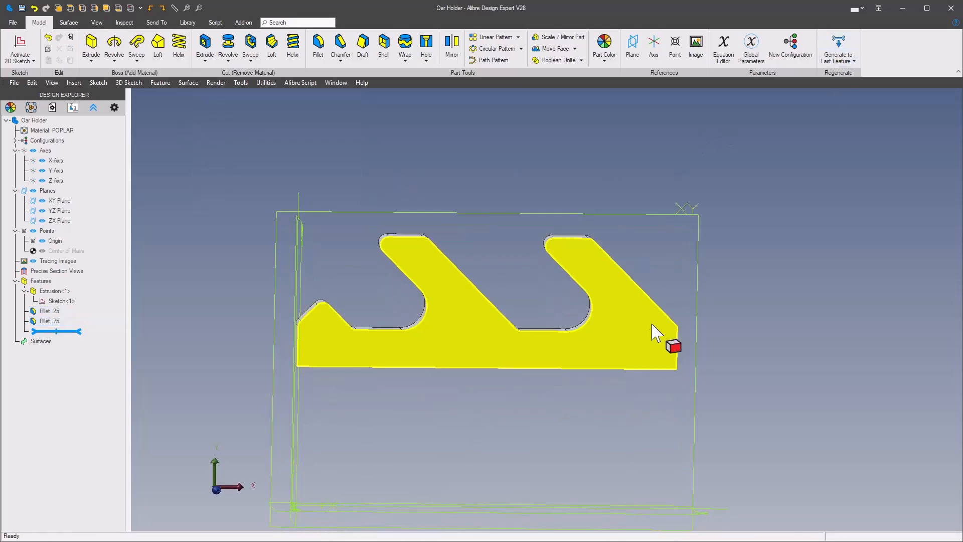
middle_click_drag(276, 288, 291, 145)
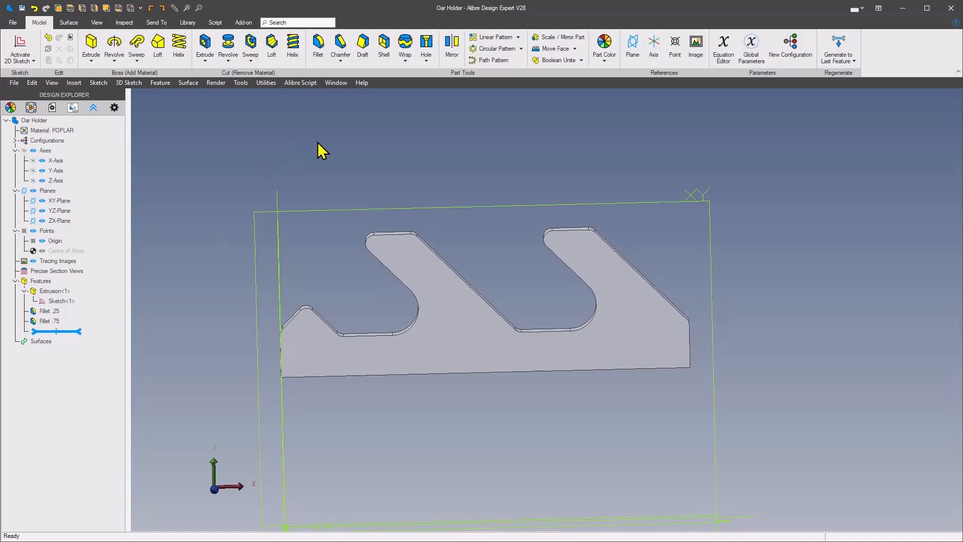
left_click(453, 46)
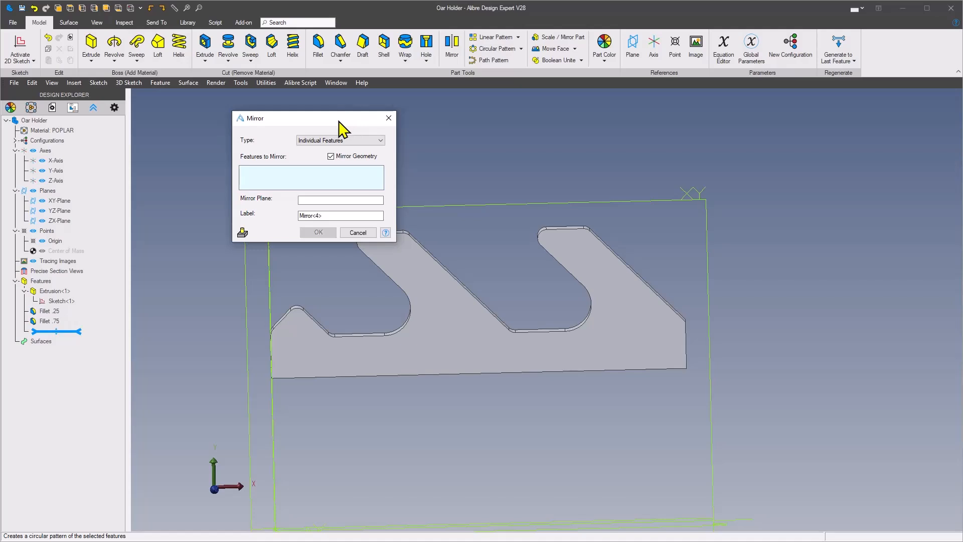
left_click_drag(339, 123, 425, 138)
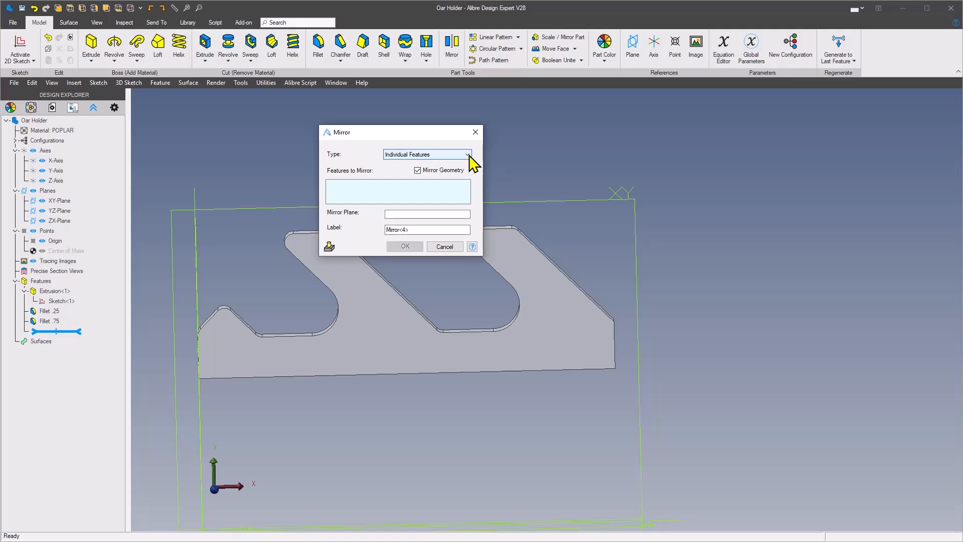
left_click_drag(438, 133, 495, 135)
left_click(524, 157)
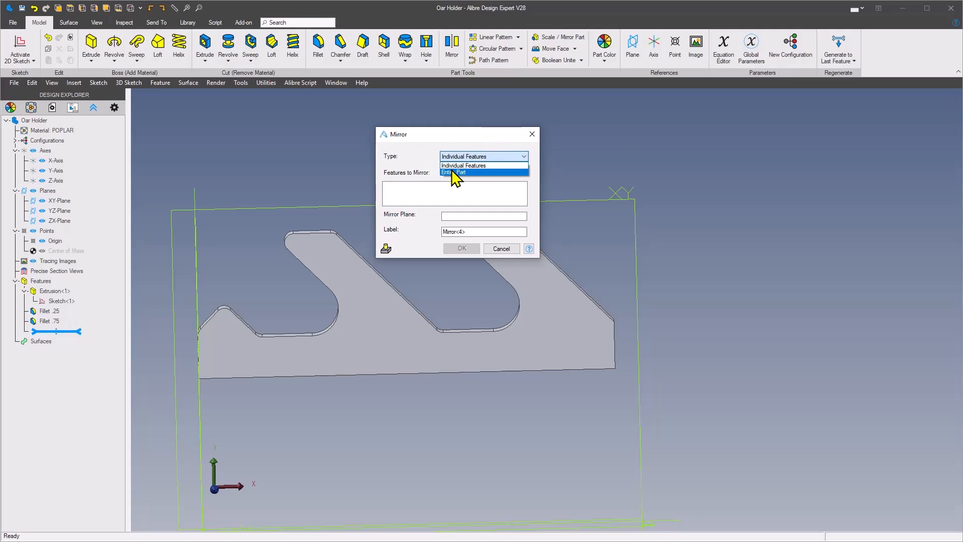
left_click(477, 172)
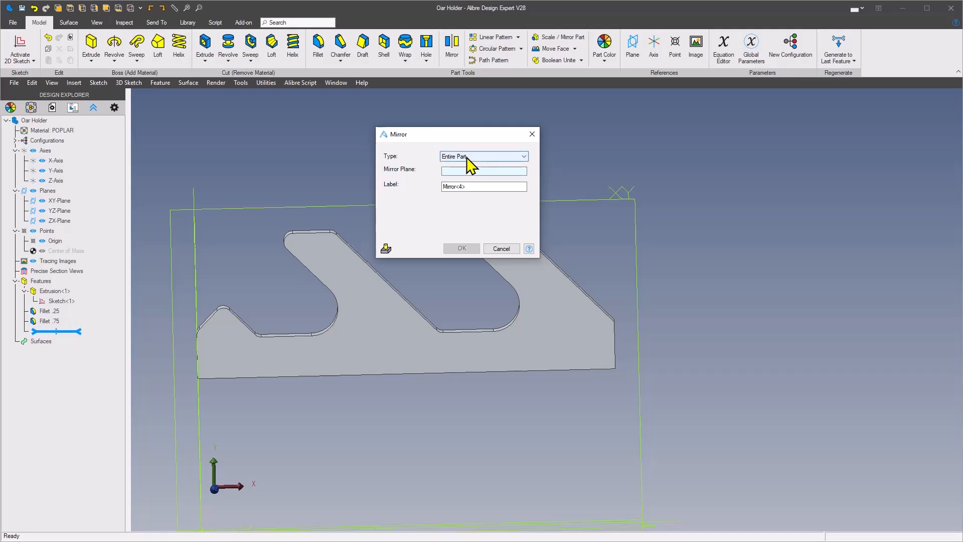
middle_click_drag(497, 394, 516, 376)
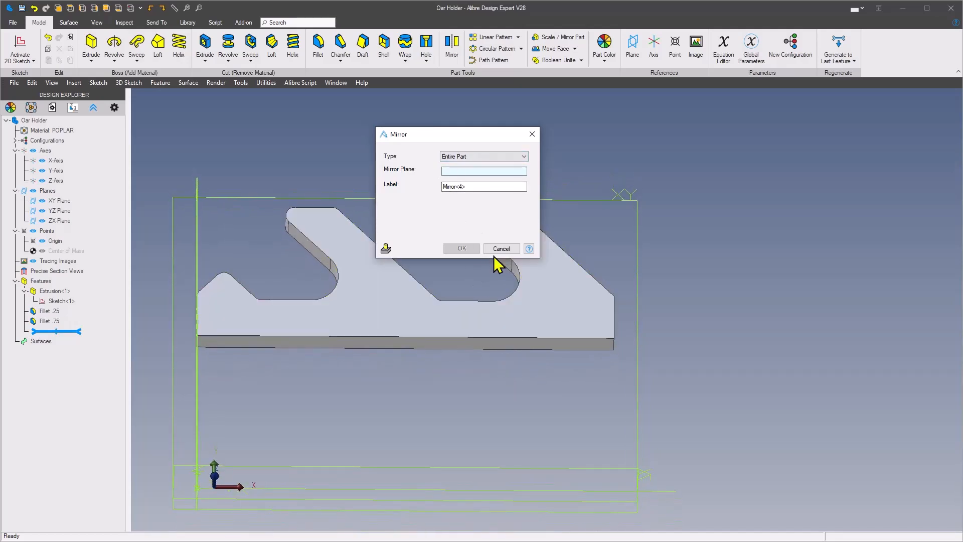
left_click(449, 346)
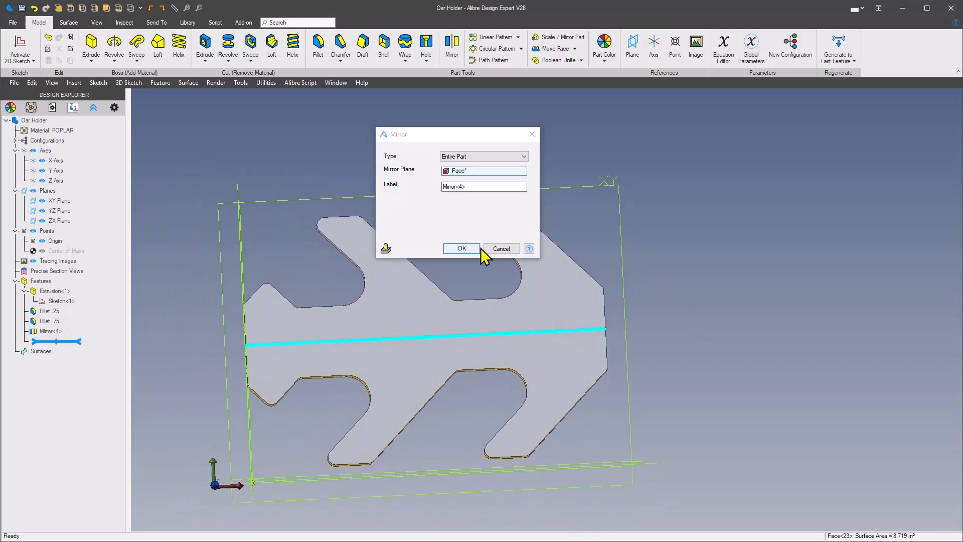
left_click(513, 253)
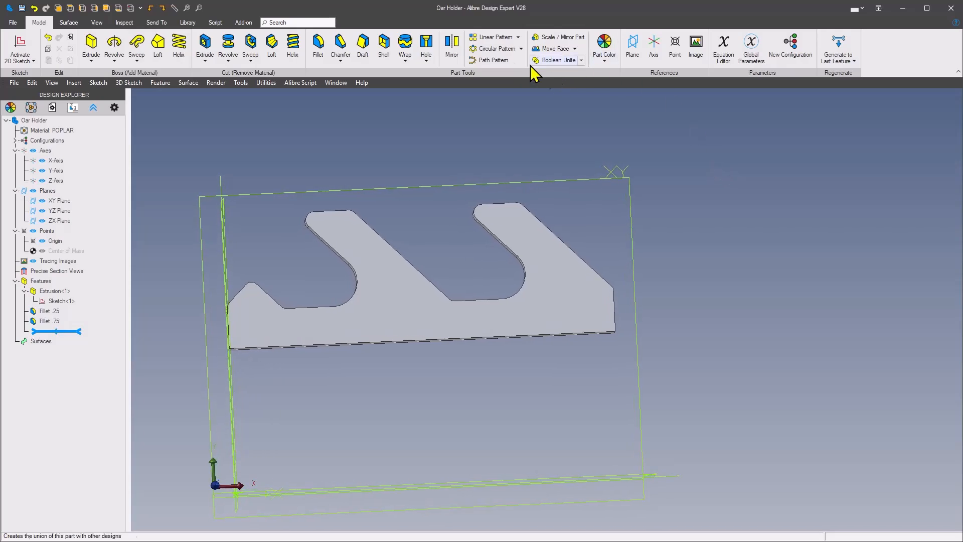
Mirror the extrusion and the Fillet .25 and Fillet .75 features as individual features about the part's long flat bottom face.
left_click(452, 47)
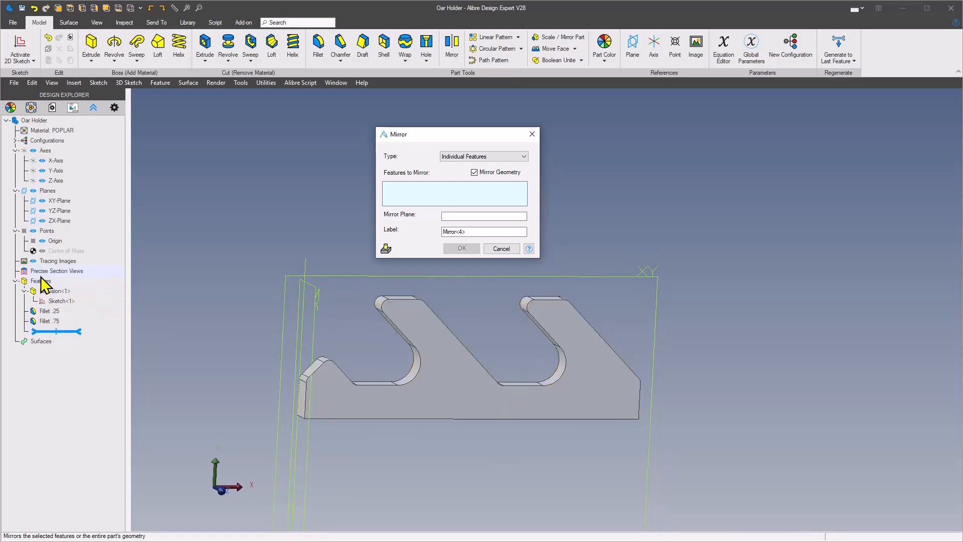
left_click(54, 291)
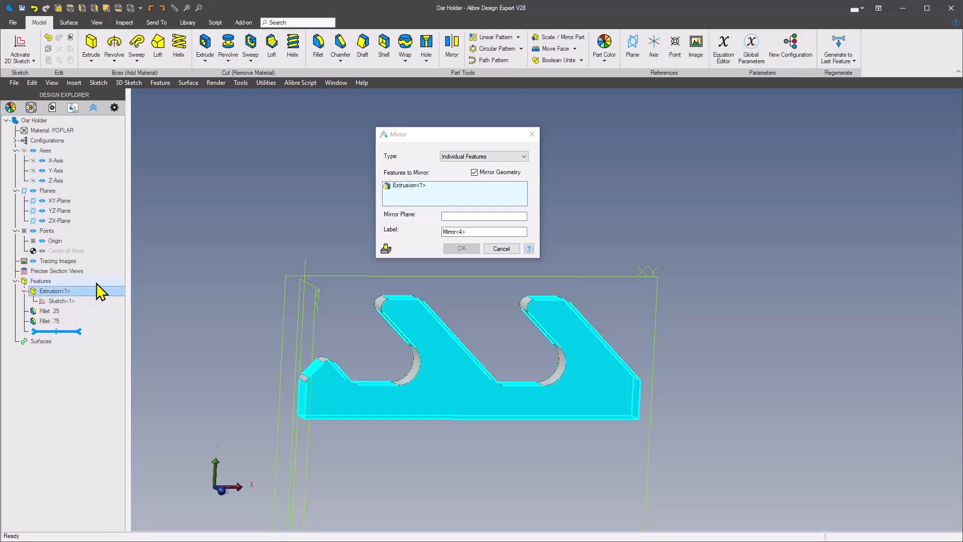
left_click(46, 311)
left_click(46, 321)
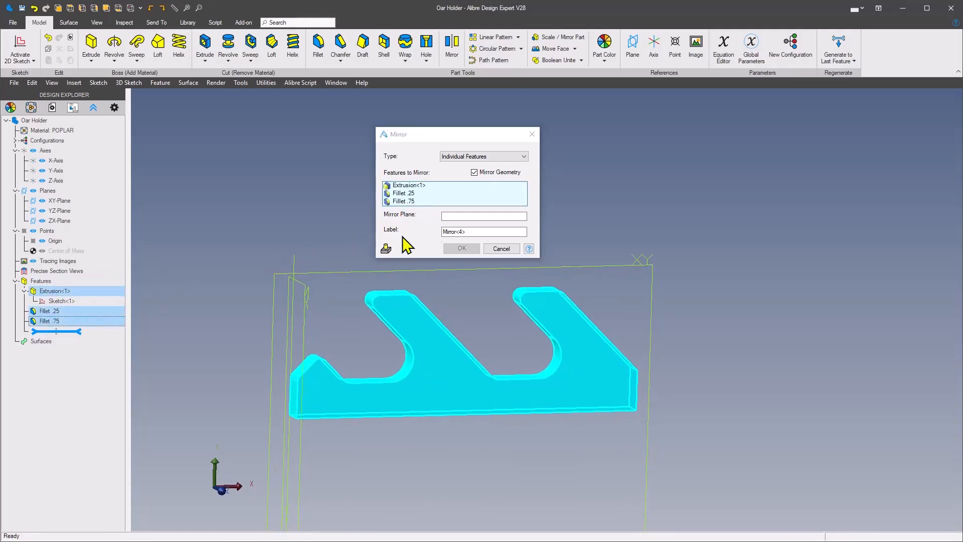
left_click(457, 217)
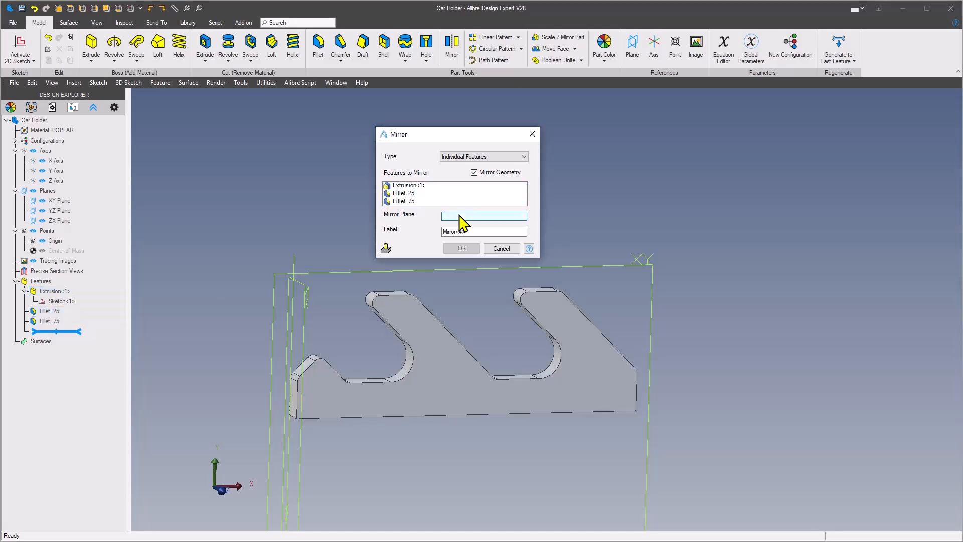
left_click(434, 408)
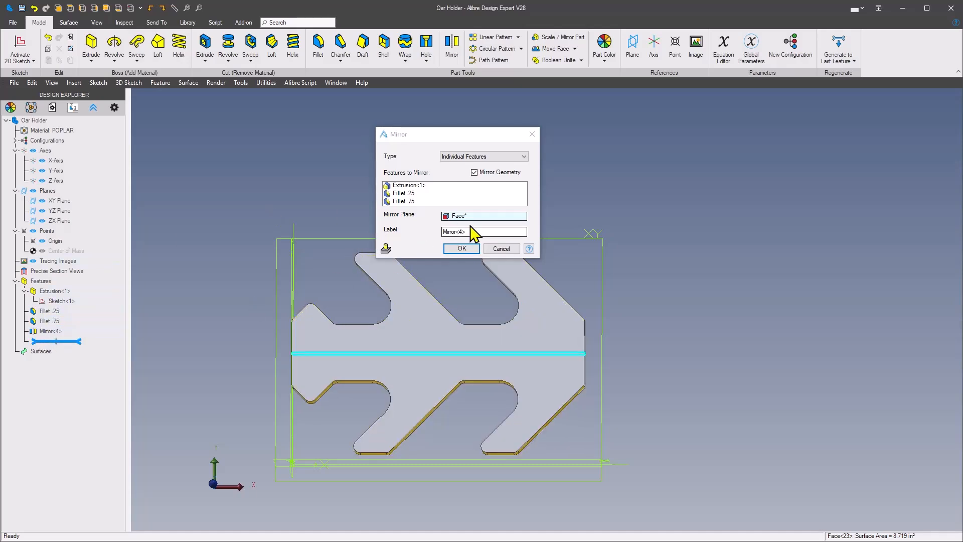
left_click(462, 249)
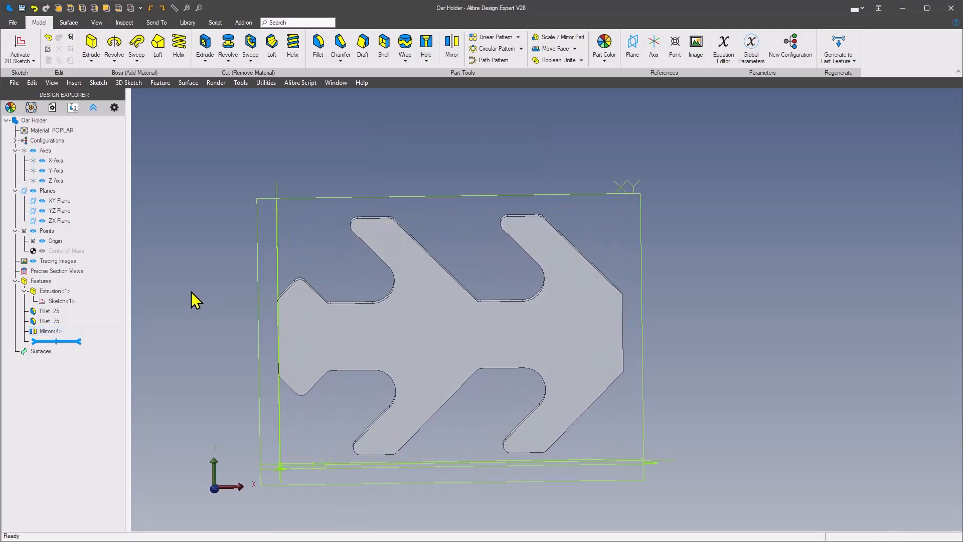
Consult the reference drawing for the remaining right-hand section and start a 2D sketch on the XY plane.
left_click_drag(0, 103, 681, 56)
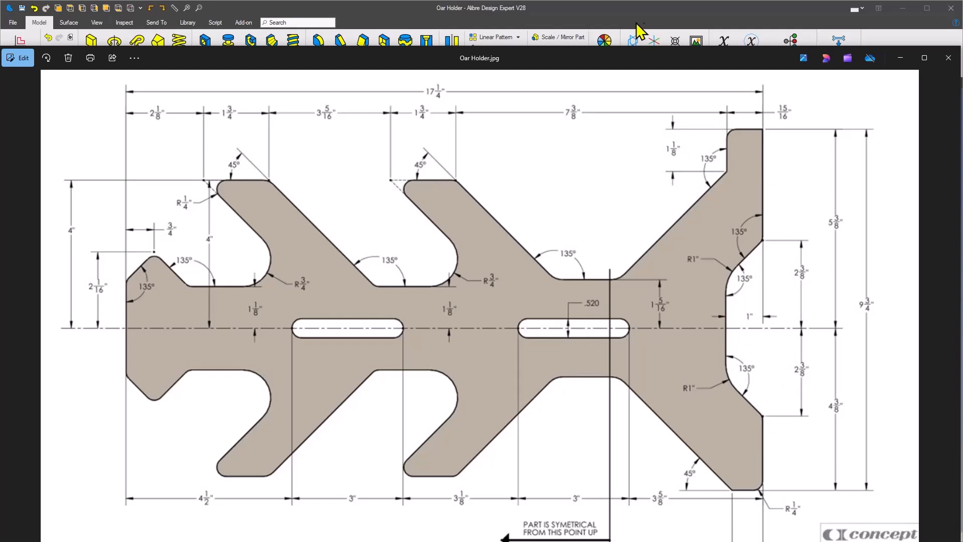
left_click_drag(662, 61, 0, 60)
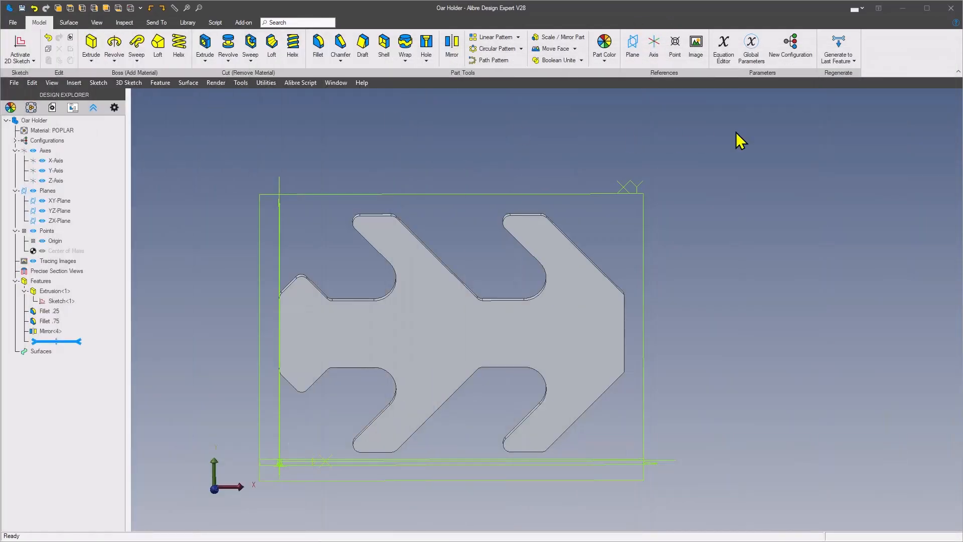
right_click(554, 179)
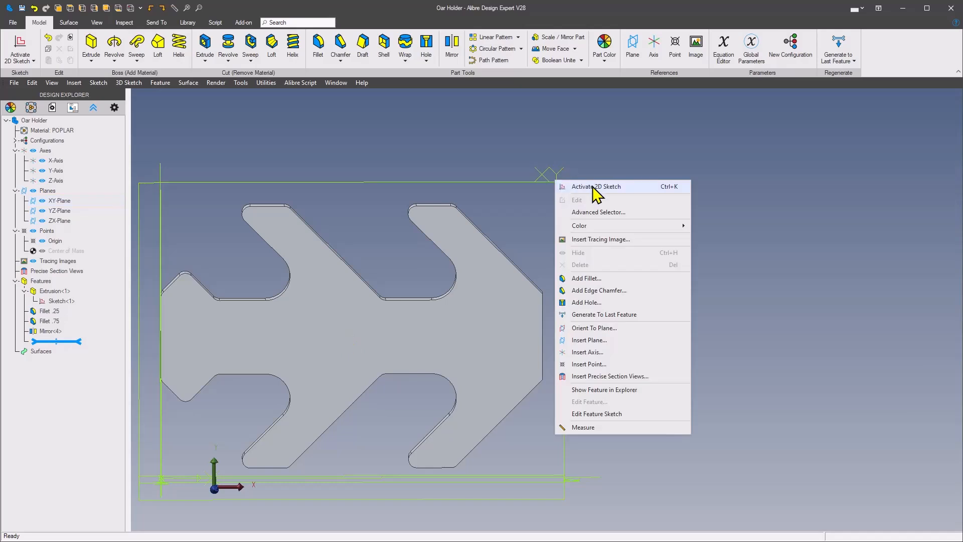
left_click(596, 188)
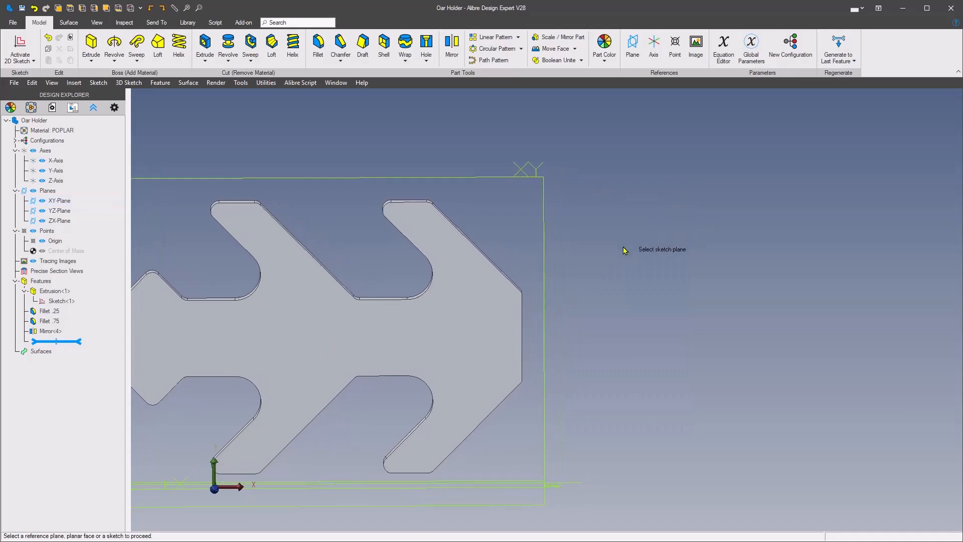
left_click(543, 197)
scroll(607, 236, "up", 5)
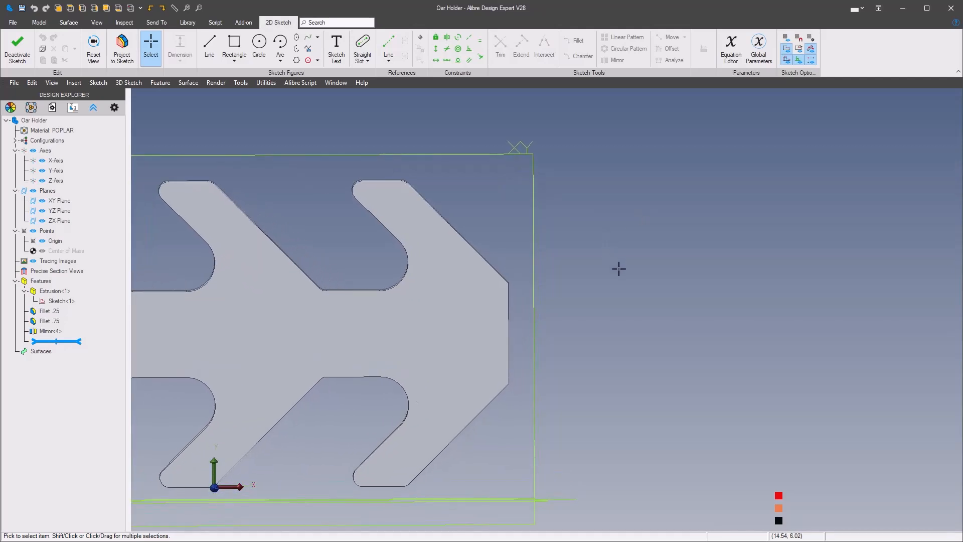
scroll(634, 256, "up", 1)
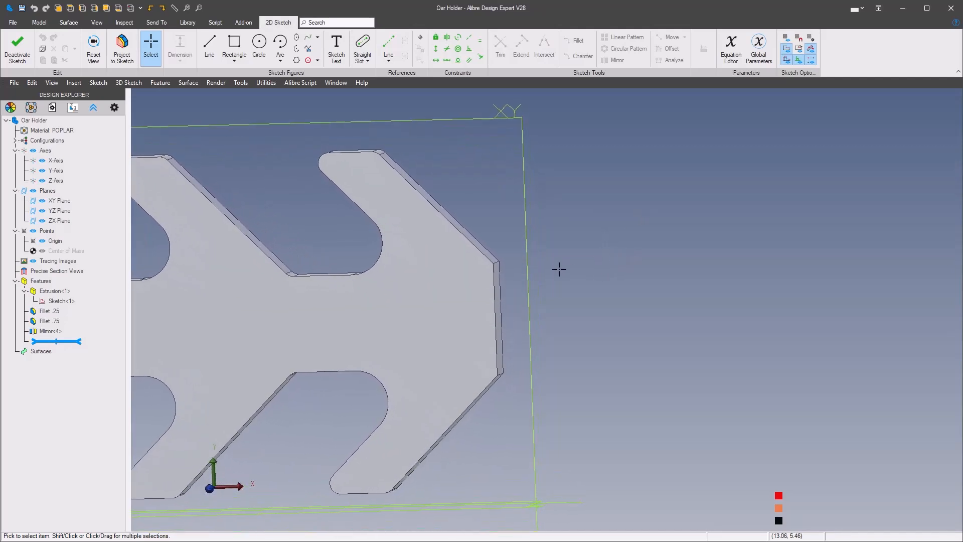
Project the vertical edge at the part's right end into the sketch as a reference figure.
left_click(503, 285)
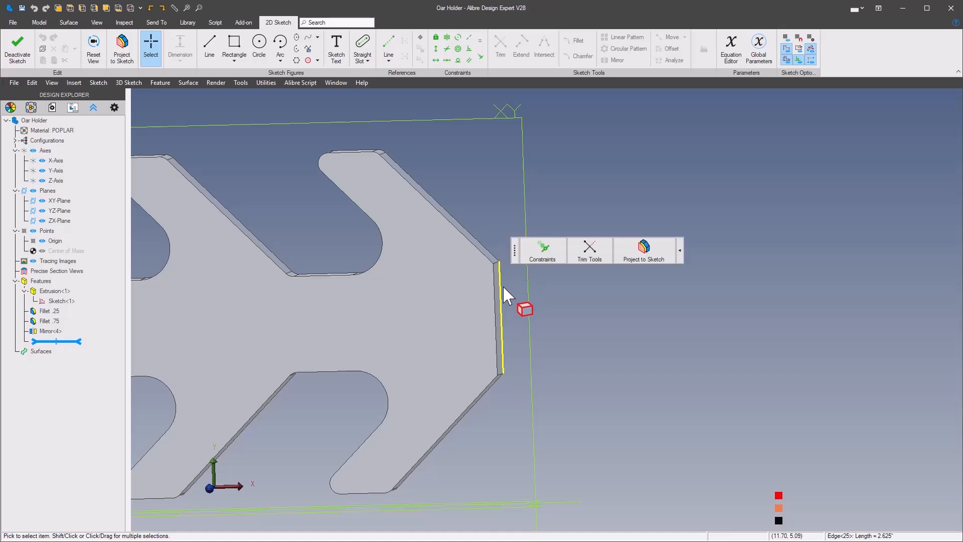
left_click(642, 256)
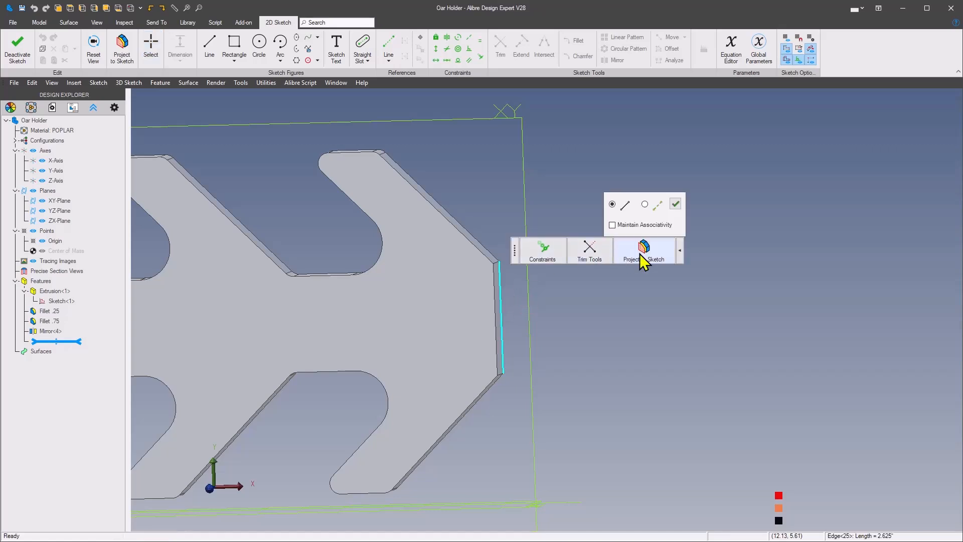
left_click(646, 204)
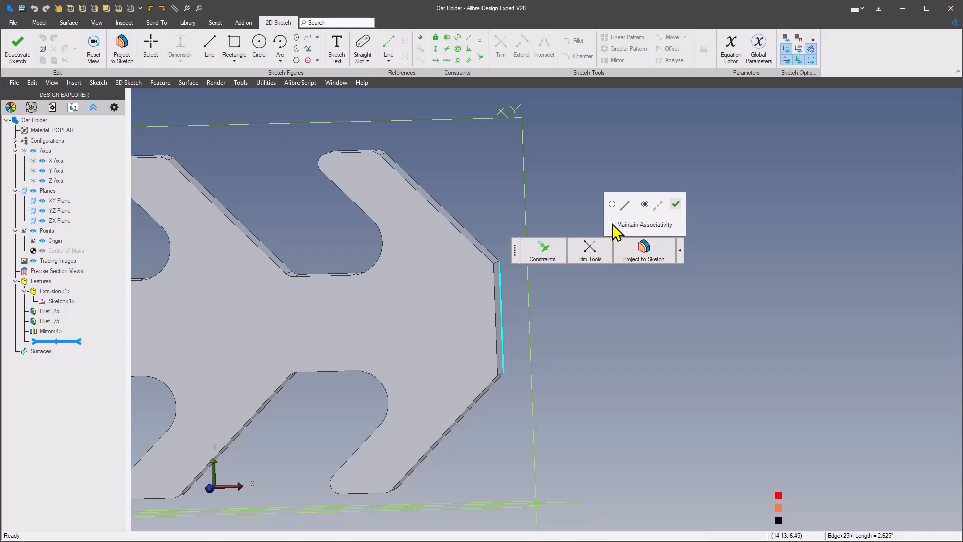
left_click(676, 204)
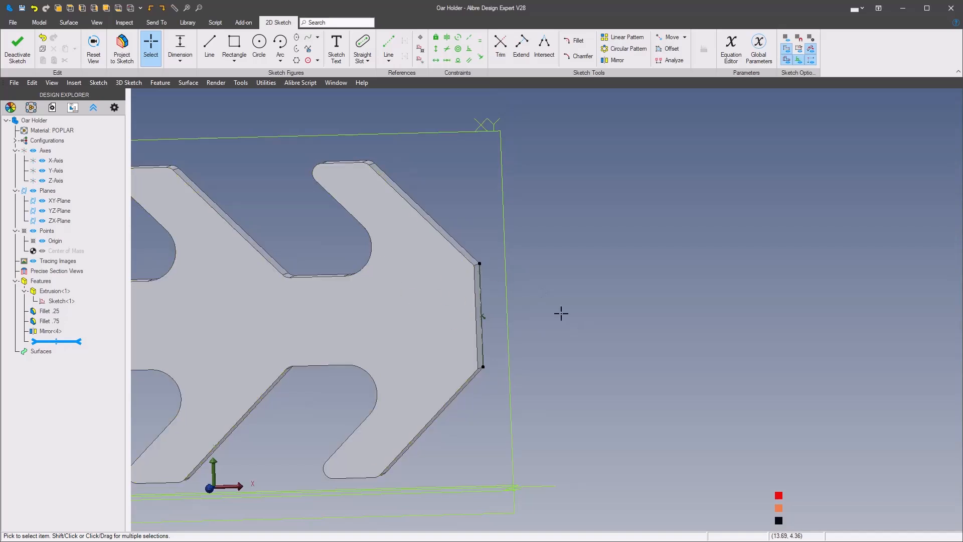
Sketch the upper arm outline from the projected edge's upper end: horizontal line about 3.6", upward diagonal, vertical line, and flat top about 1.4".
right_click(600, 281)
mouse_move(600, 270)
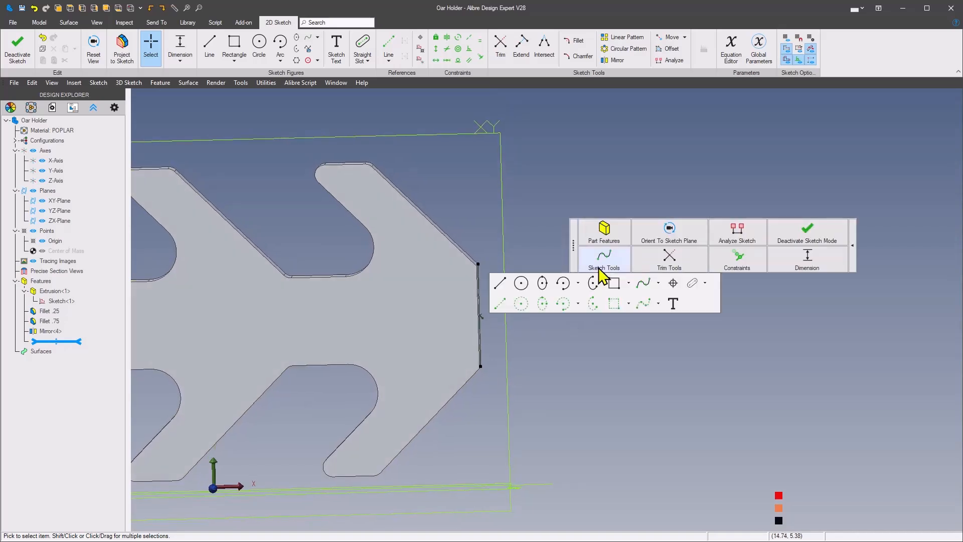
left_click(499, 282)
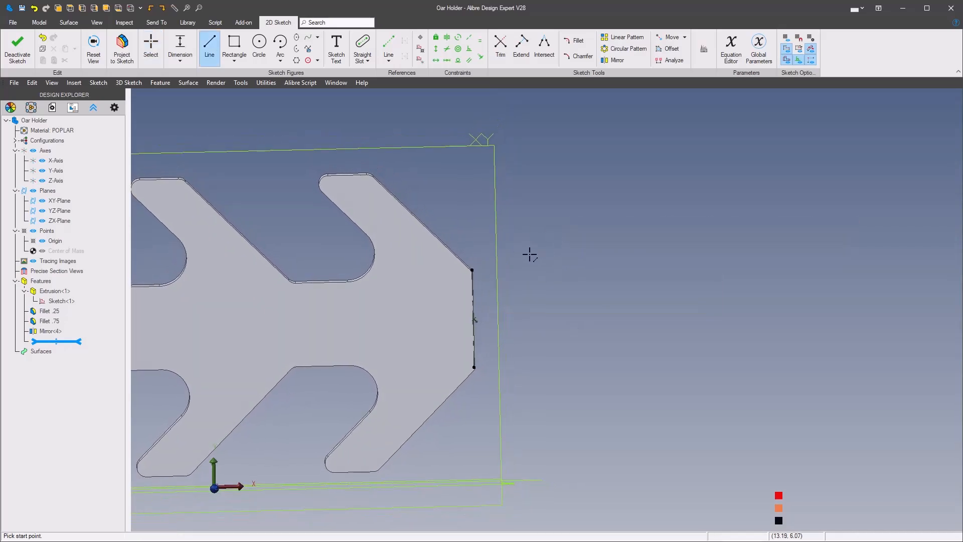
left_click(473, 271)
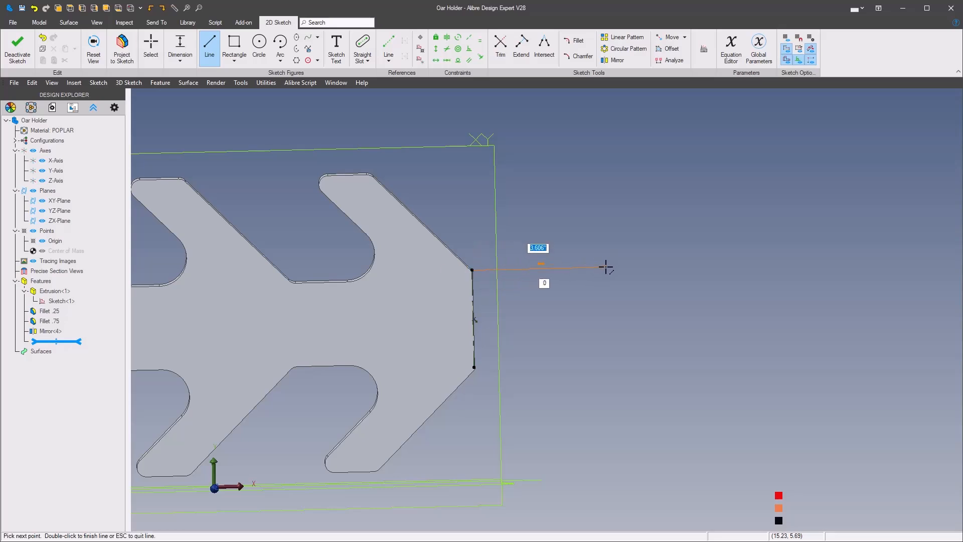
left_click(606, 270)
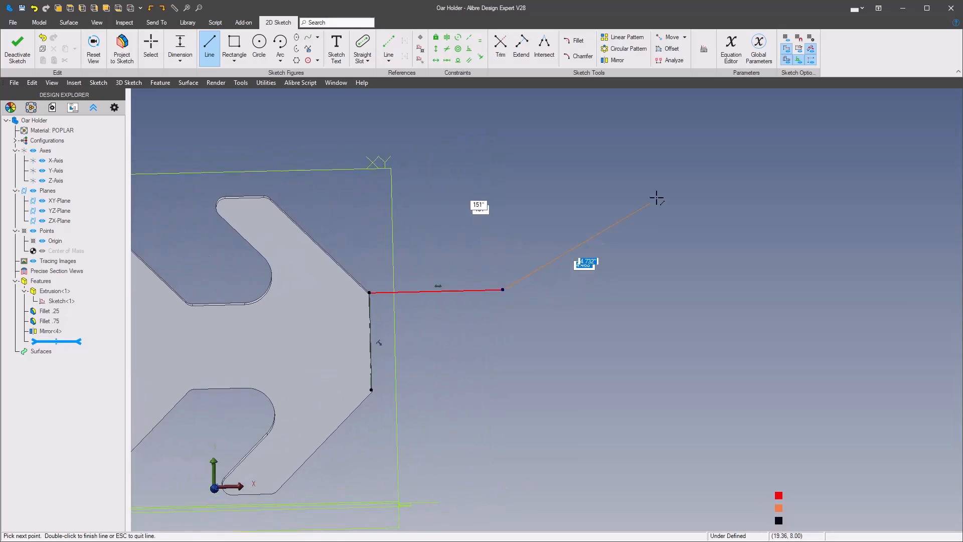
left_click(602, 245)
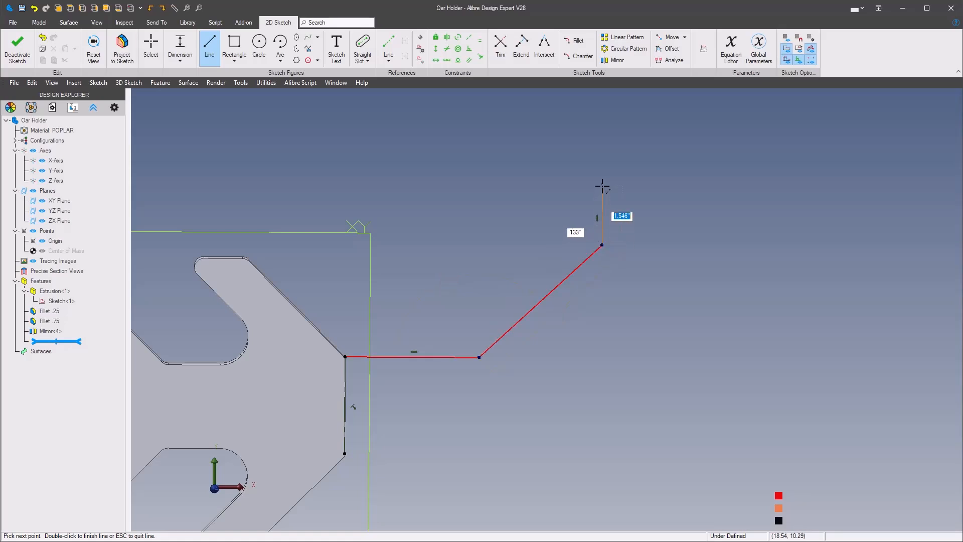
left_click(602, 176)
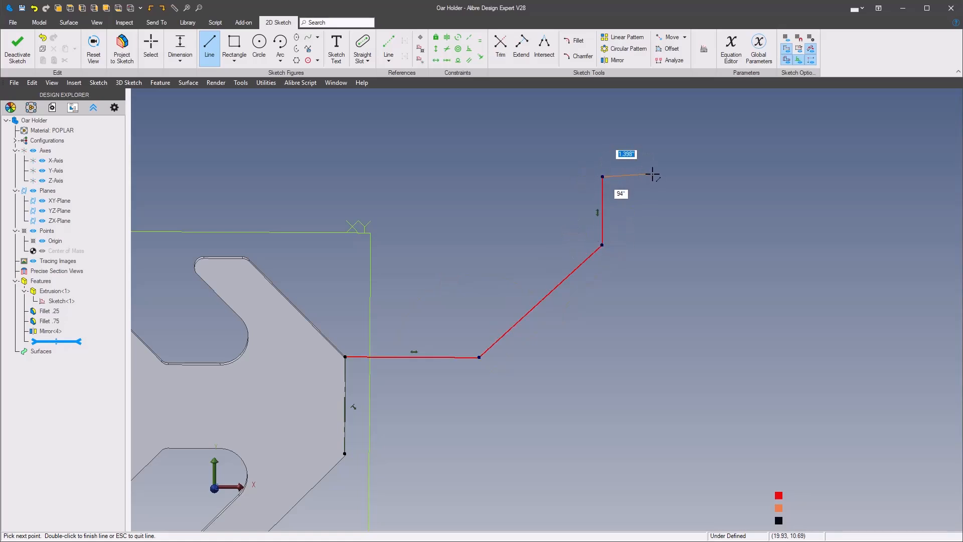
left_click(654, 177)
Continue the outline down the right side with a downward line, inward diagonal, recess line, outward diagonal and vertical line.
left_click(659, 275)
left_click(616, 337)
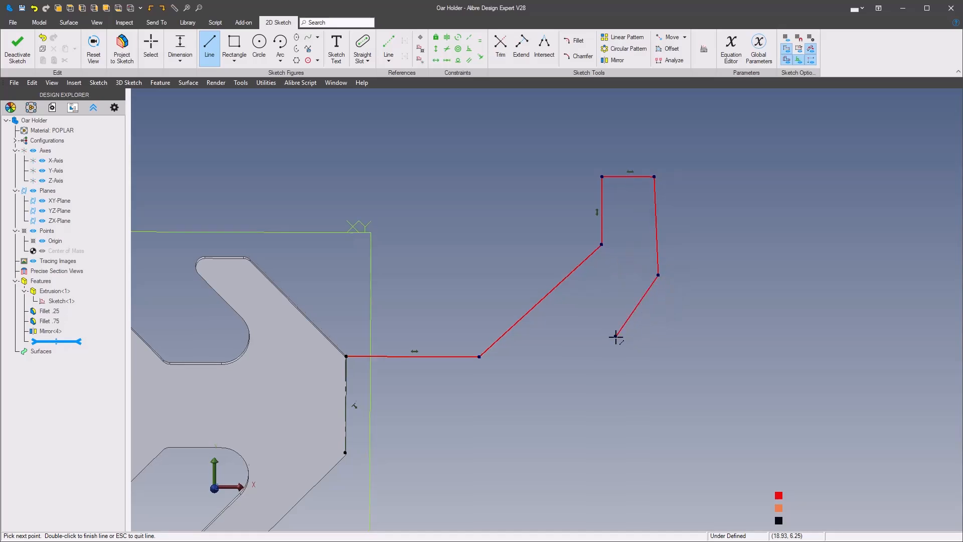
left_click(615, 303)
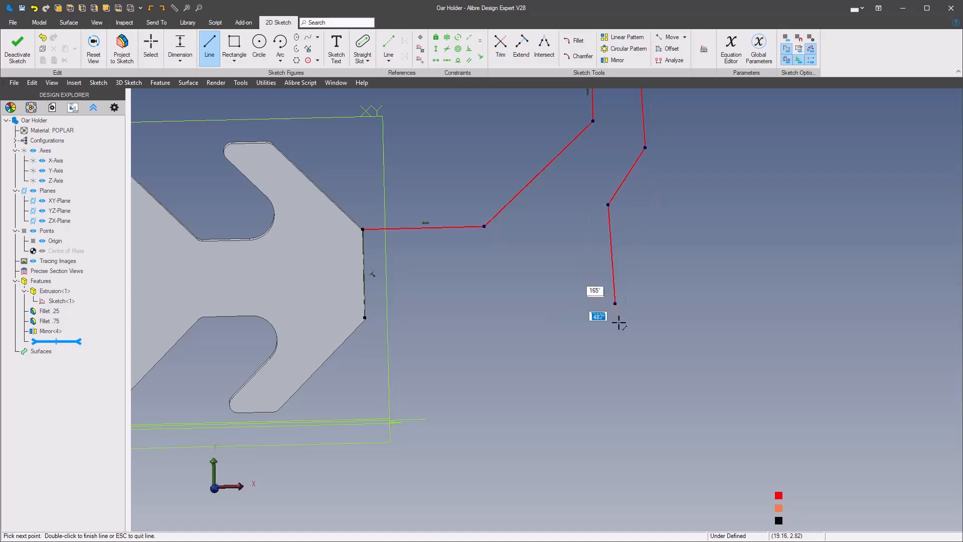
left_click(681, 366)
left_click(685, 419)
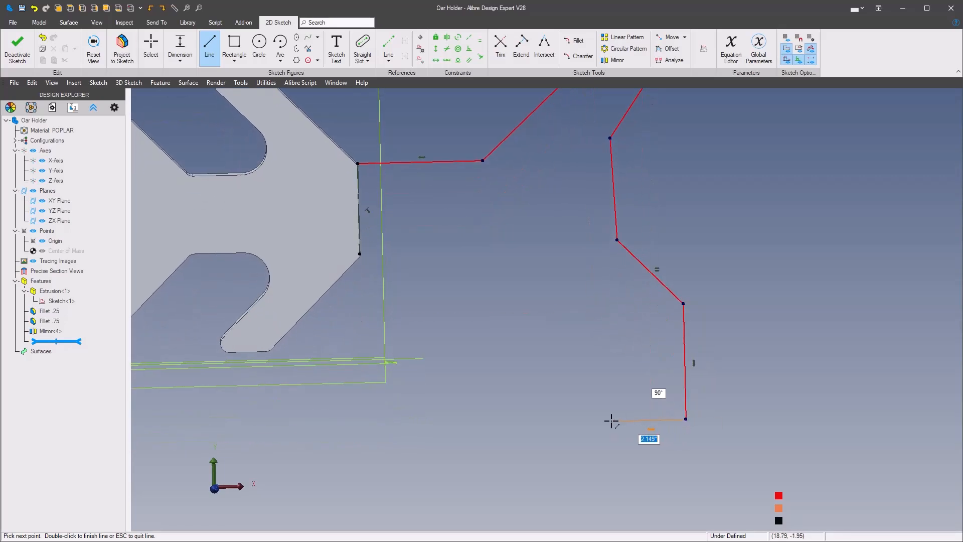
Close the outline with the lower arm's flat bottom, a long diagonal and a horizontal line to the projected edge's lower end.
left_click(621, 421)
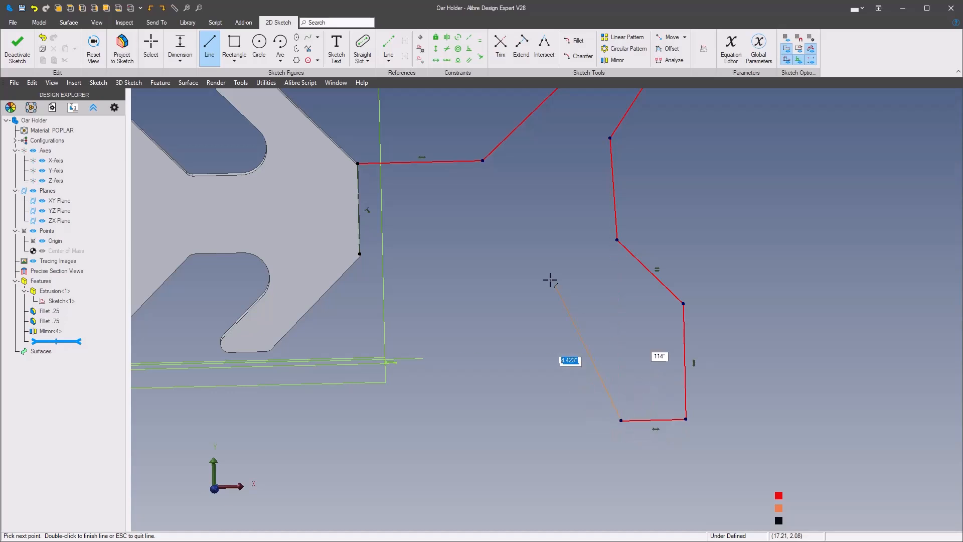
left_click(499, 251)
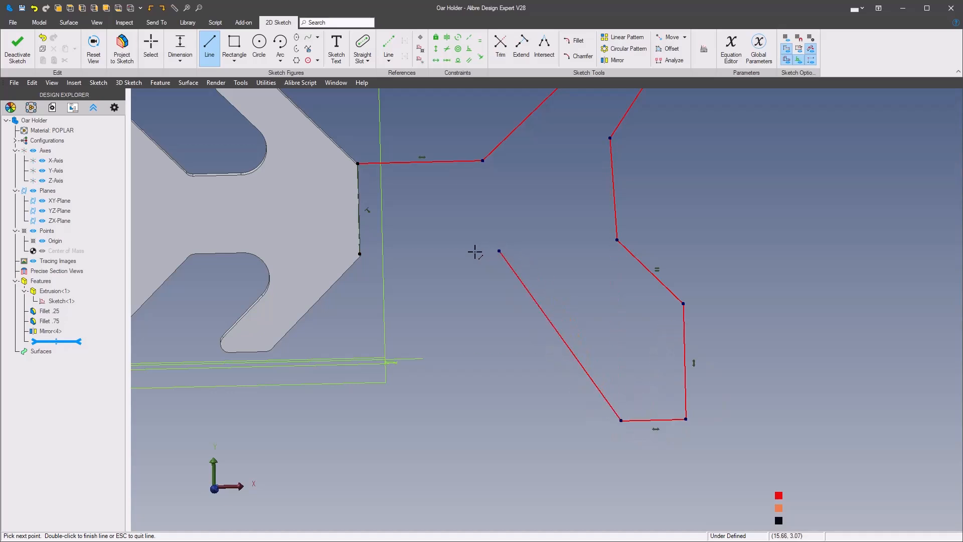
left_click(359, 255)
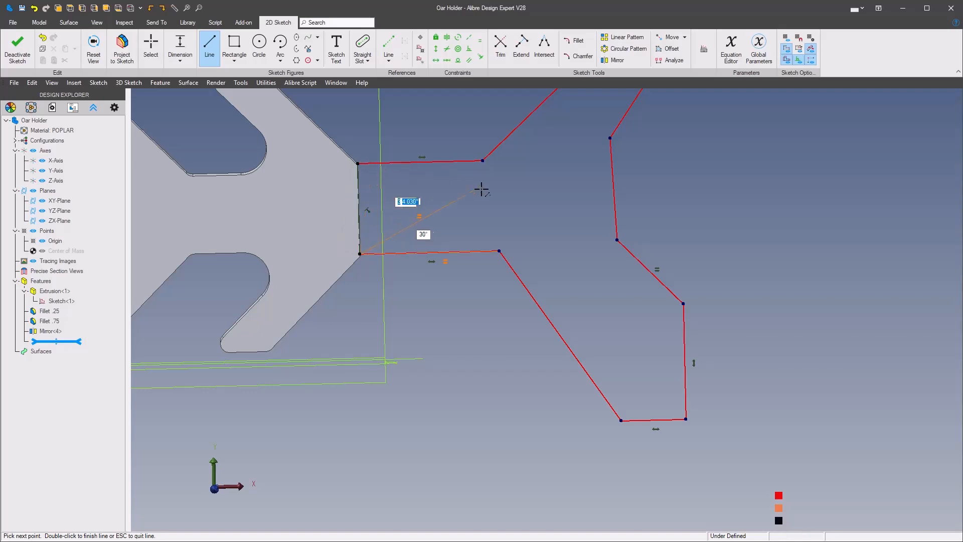
key("Escape")
scroll(436, 230, "up", 3)
mouse_move(436, 230)
middle_mouse_down()
mouse_move(488, 258)
mouse_move(428, 228)
middle_mouse_up()
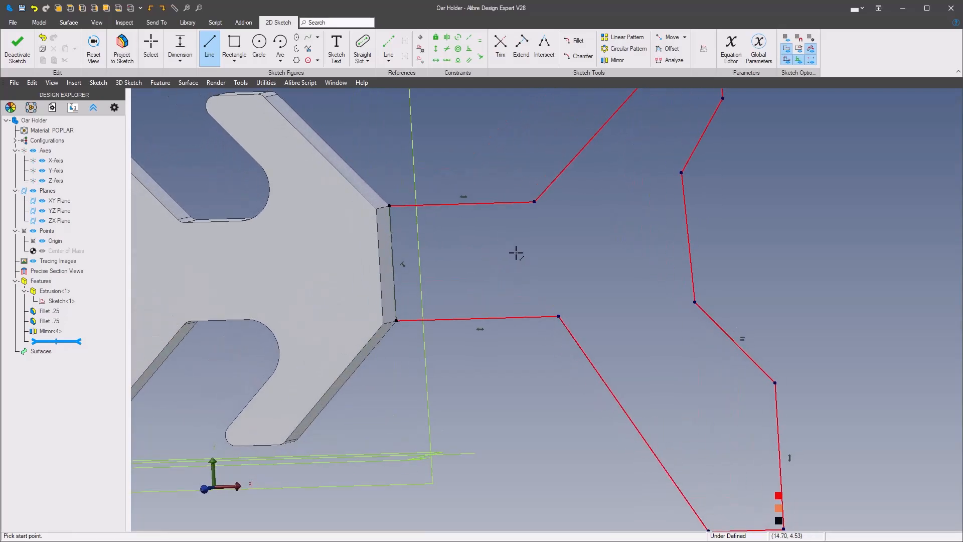
key("Escape")
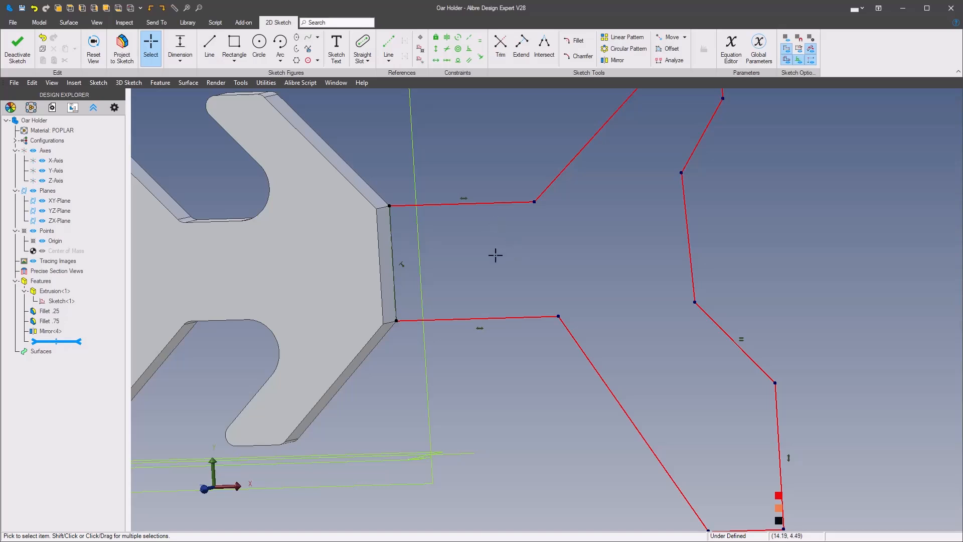
Convert the projected end edge to a regular figure and constrain the lower and upper horizontal lines equal in length.
right_click(389, 236)
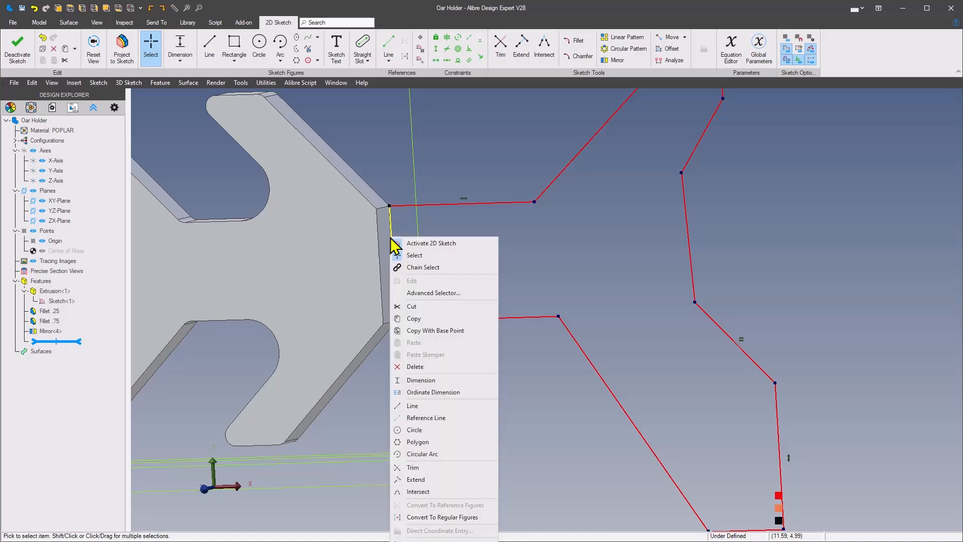
left_click(454, 518)
scroll(588, 276, "down", 1)
mouse_move(486, 350)
middle_mouse_down()
mouse_move(587, 273)
mouse_move(570, 293)
mouse_move(581, 296)
middle_mouse_up()
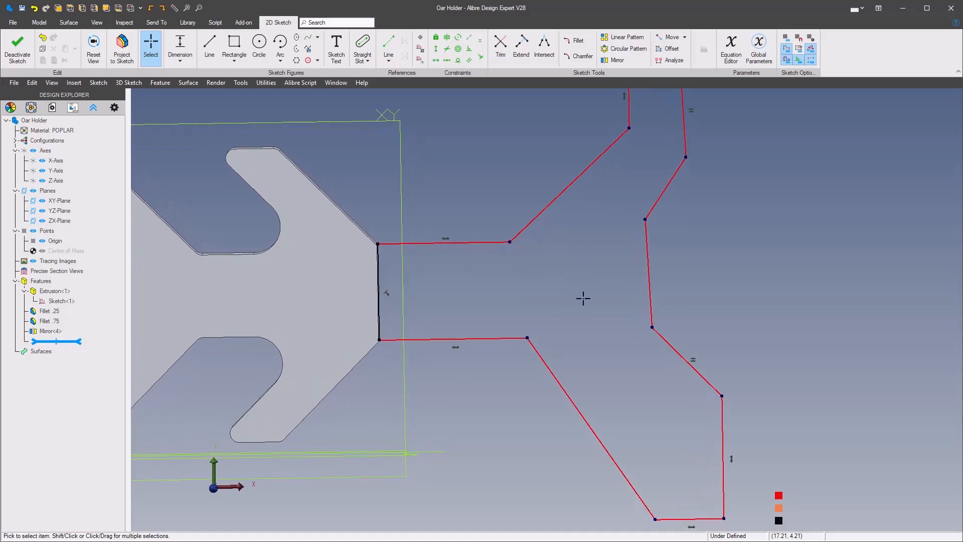
right_click(600, 296)
left_click(775, 266)
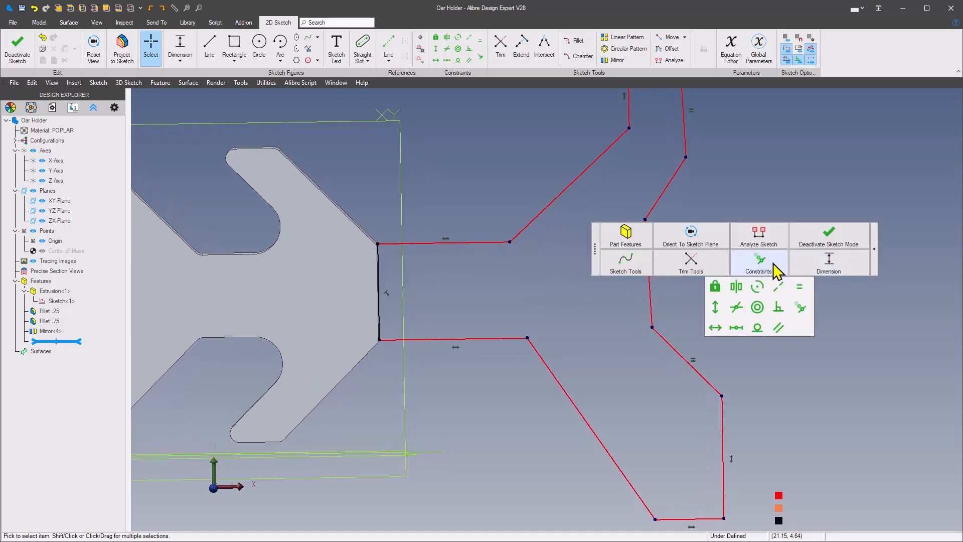
left_click(801, 285)
left_click(474, 336)
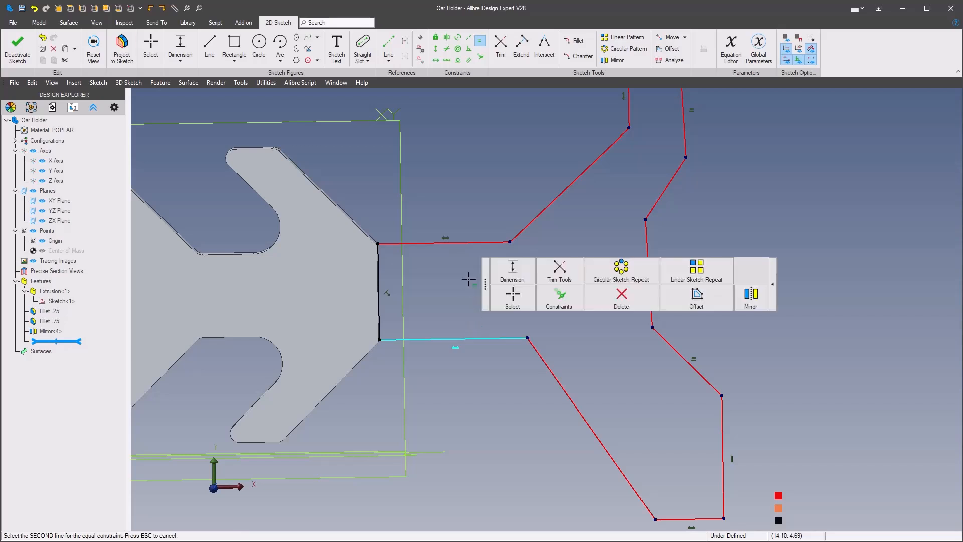
left_click(469, 243)
Apply a vertical constraint to the recessed middle line on the outline's right side.
scroll(669, 273, "down", 2)
middle_click_drag(668, 273, 654, 288)
right_click(653, 288)
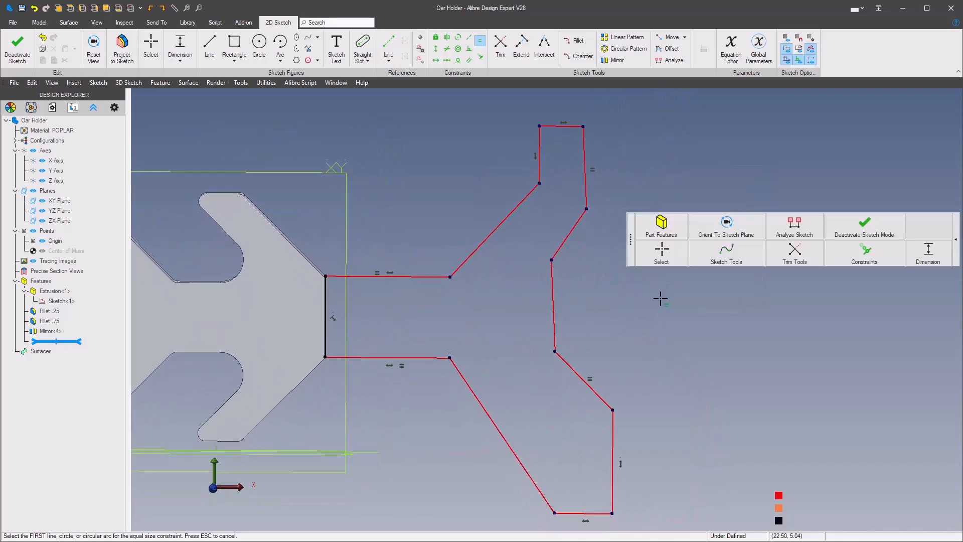
left_click(831, 271)
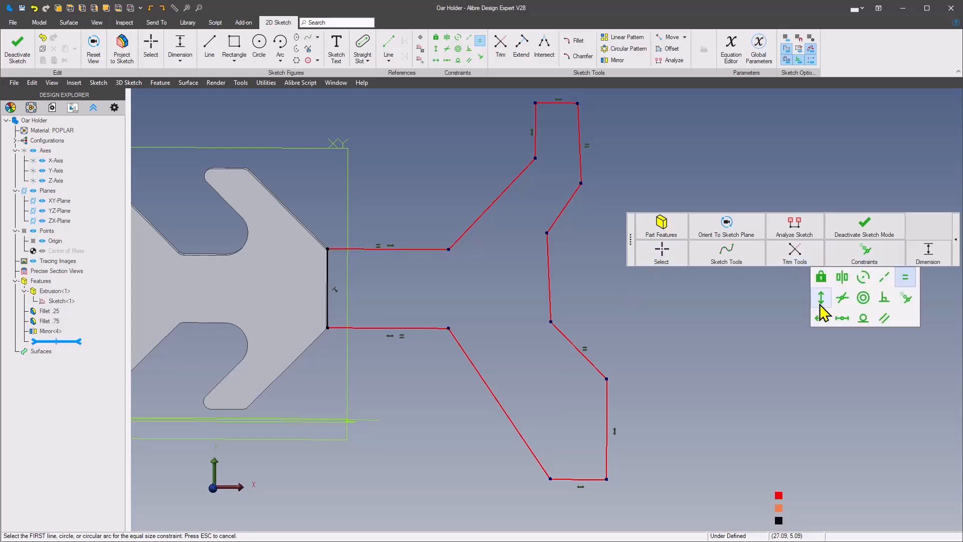
left_click(819, 311)
left_click(546, 275)
right_click(580, 287)
left_click(636, 292)
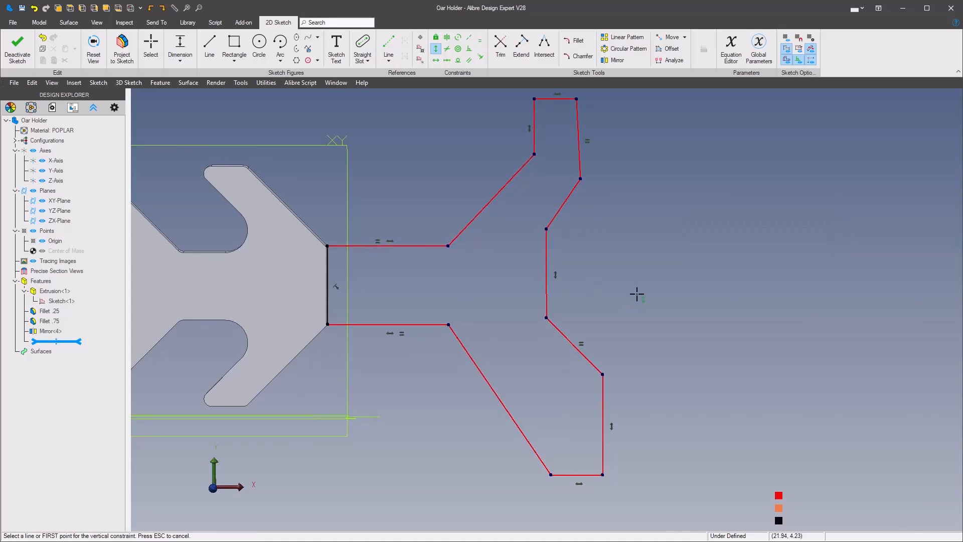
right_click(706, 285)
left_click(854, 268)
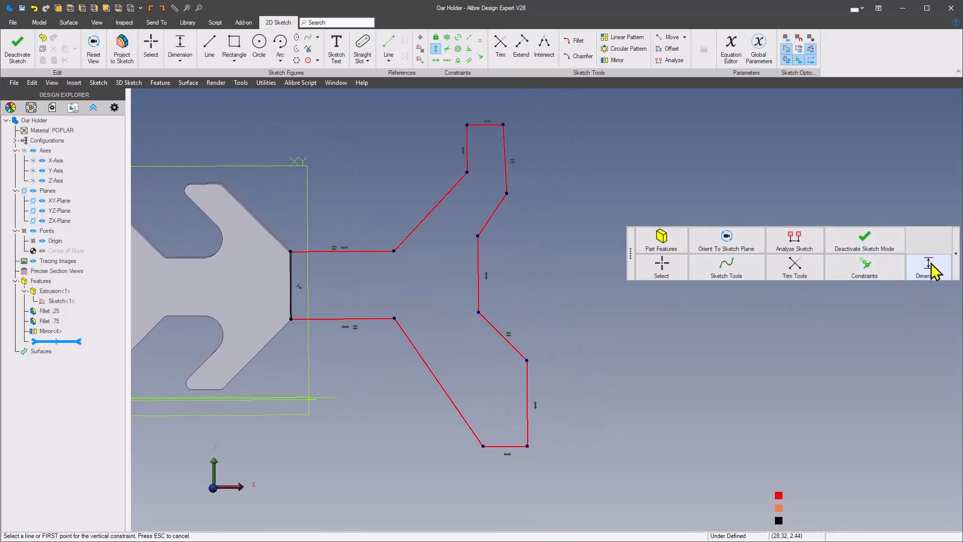
left_click(928, 270)
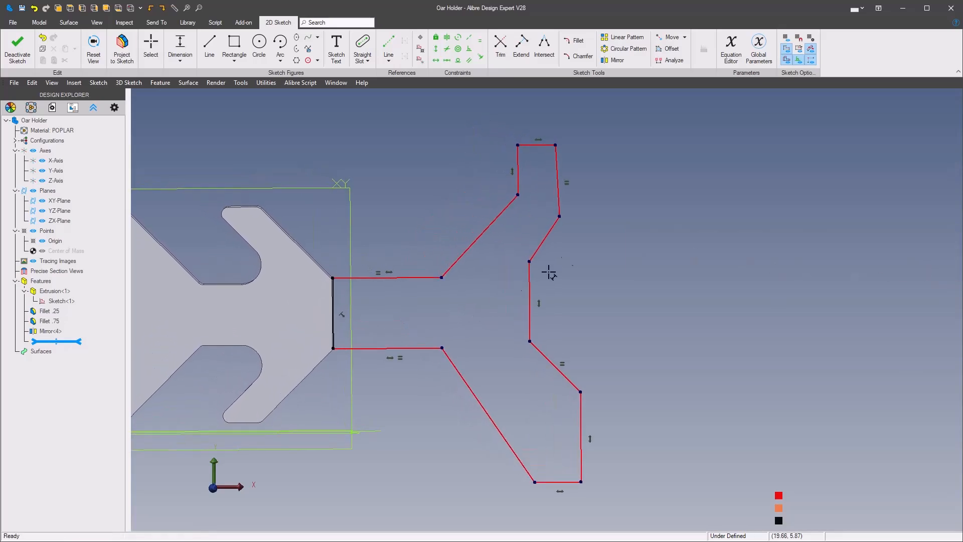
scroll(649, 153, "up", 1)
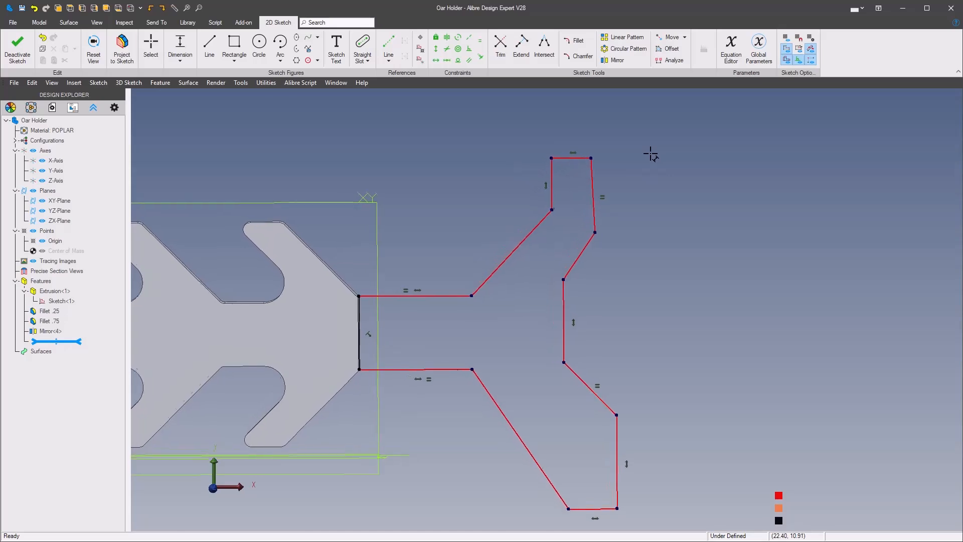
middle_click_drag(429, 234, 510, 254)
right_click(493, 242)
key("Escape")
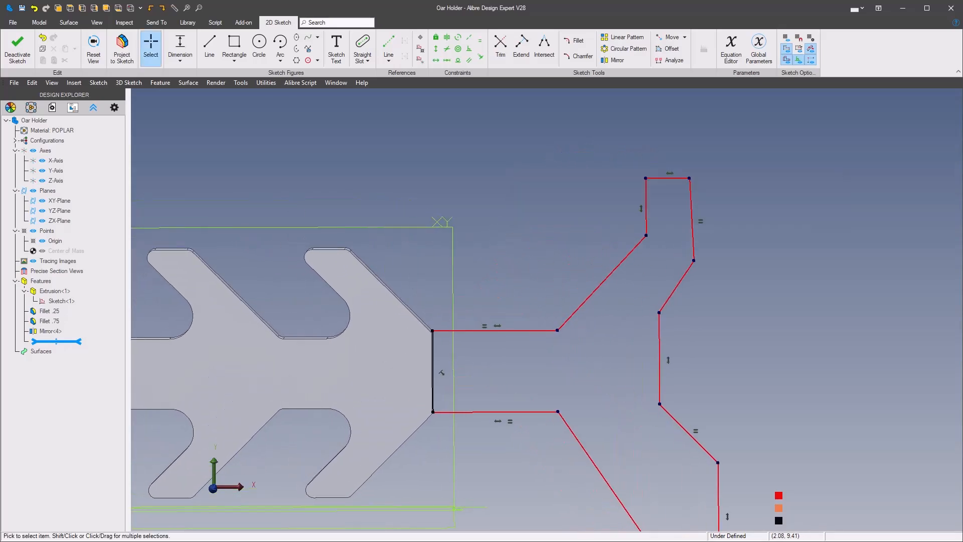
Project the second upper arm's top edge and right diagonal edge into the sketch as associative reference lines, after checking the reference drawing.
left_click_drag(0, 82, 470, 86)
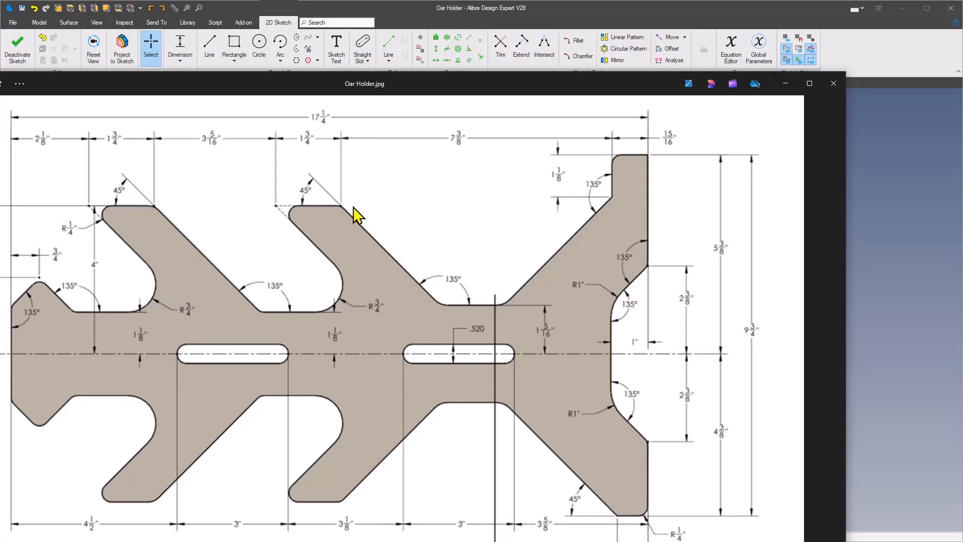
left_click_drag(648, 82, 0, 90)
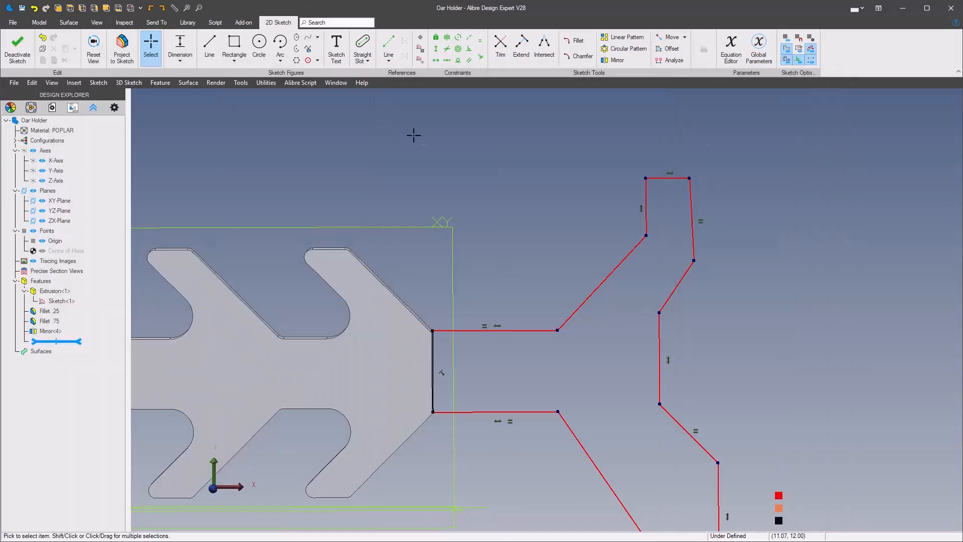
scroll(399, 211, "up", 5)
mouse_move(430, 284)
middle_mouse_down()
mouse_move(481, 320)
mouse_move(456, 303)
mouse_move(434, 304)
middle_mouse_up()
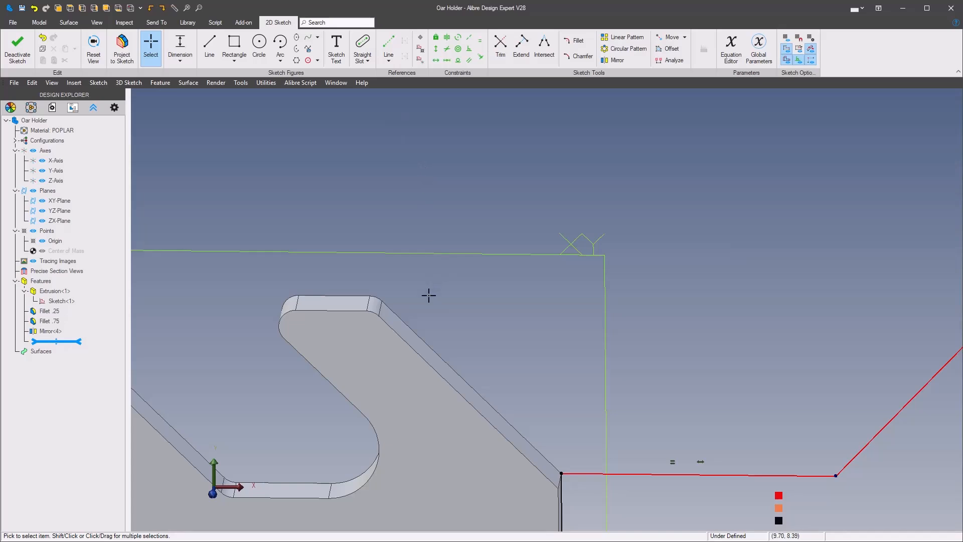
left_click(440, 353)
left_click(552, 299)
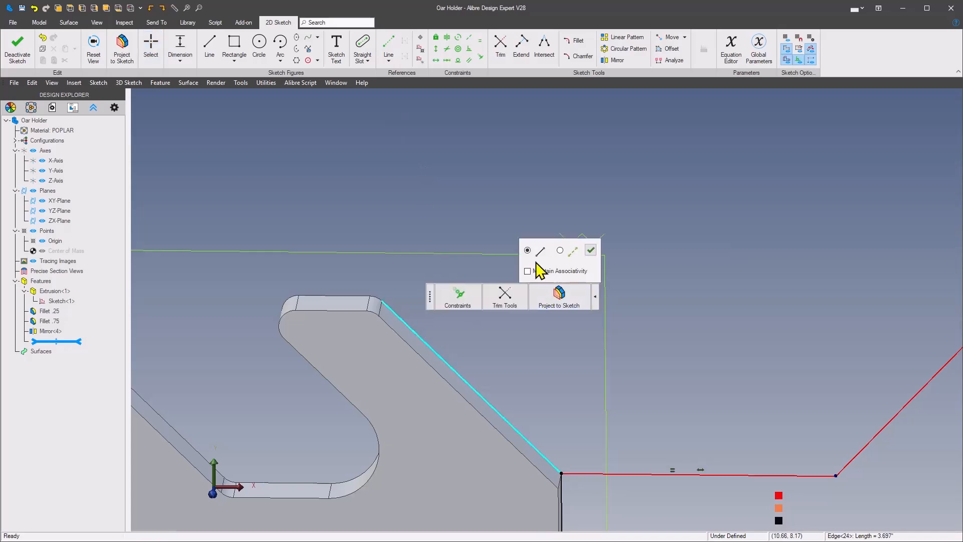
left_click(405, 269)
left_click(373, 267)
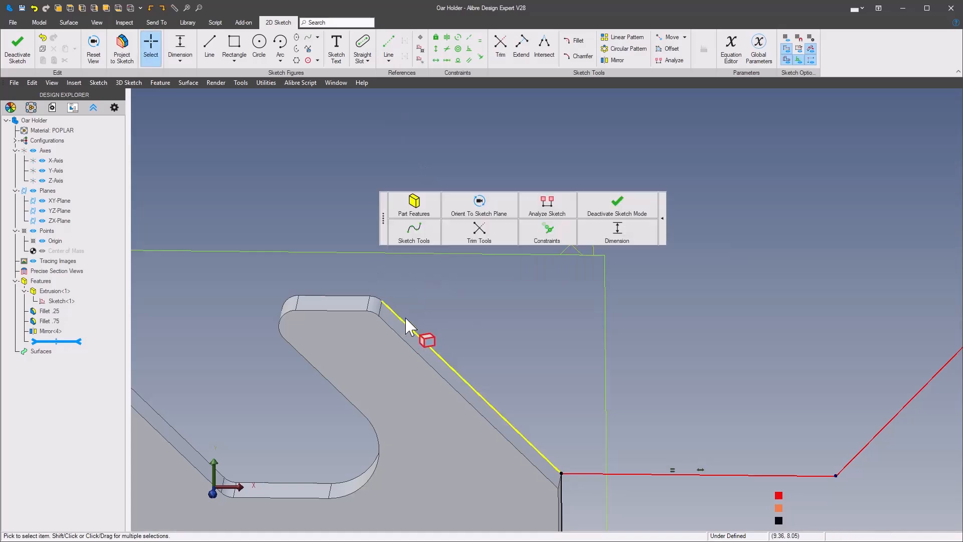
left_click(406, 319)
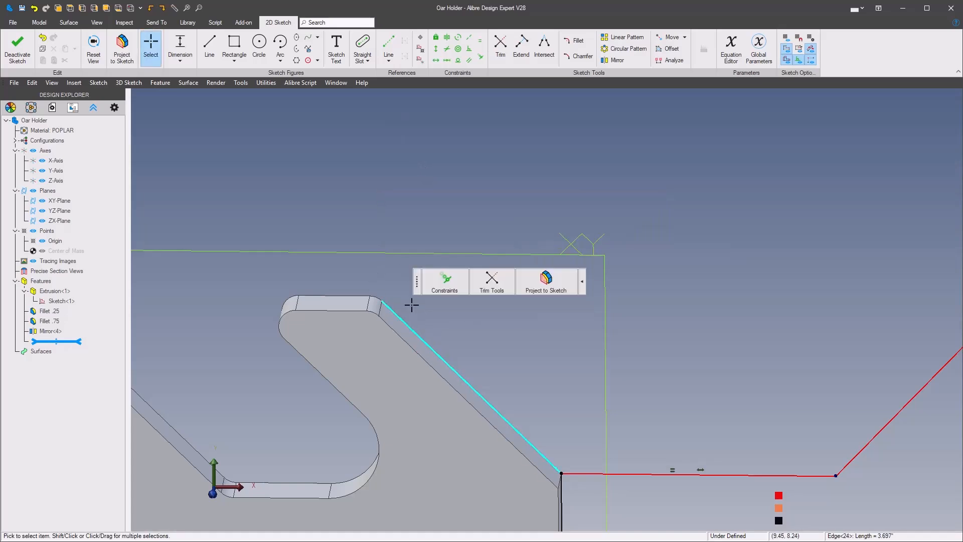
left_click(358, 299, "shift")
left_click(491, 258)
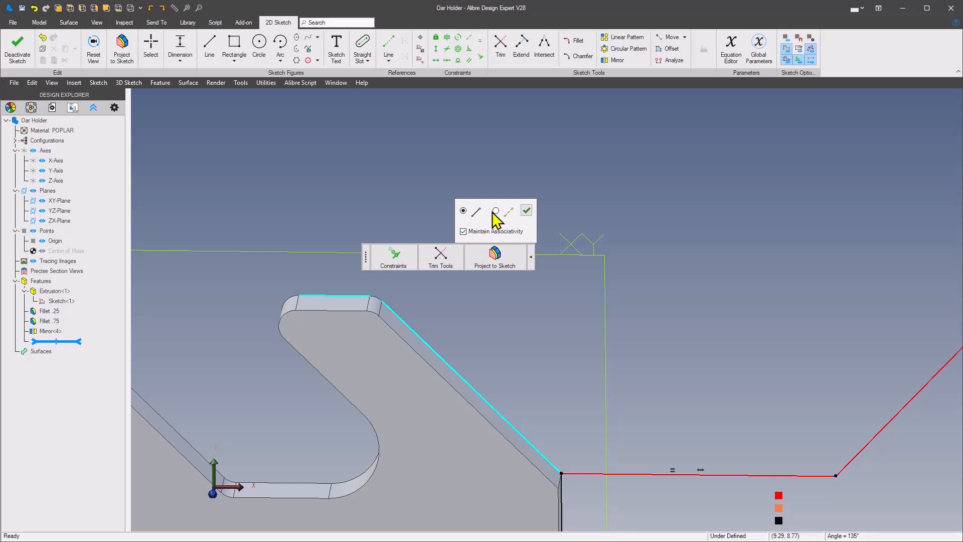
left_click(526, 211)
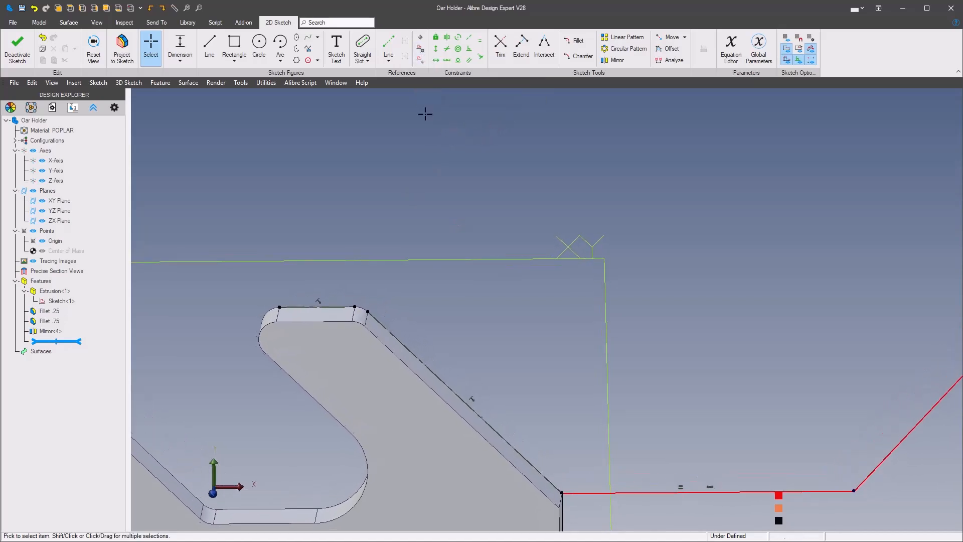
Place a sketch node beside the arm's rounded corner and constrain it to the intersection of the two projected reference lines.
mouse_move(477, 137)
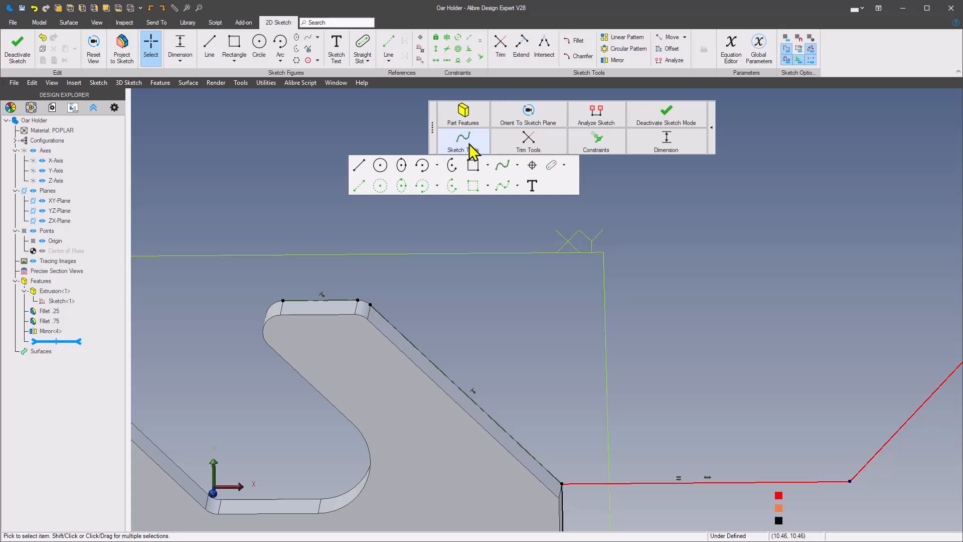
left_click(533, 165)
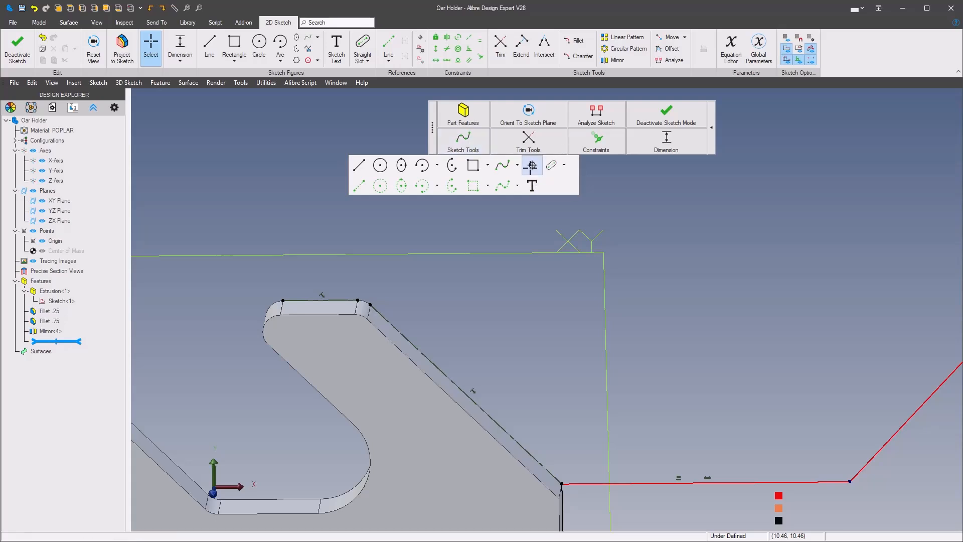
left_click(382, 291)
mouse_move(702, 248)
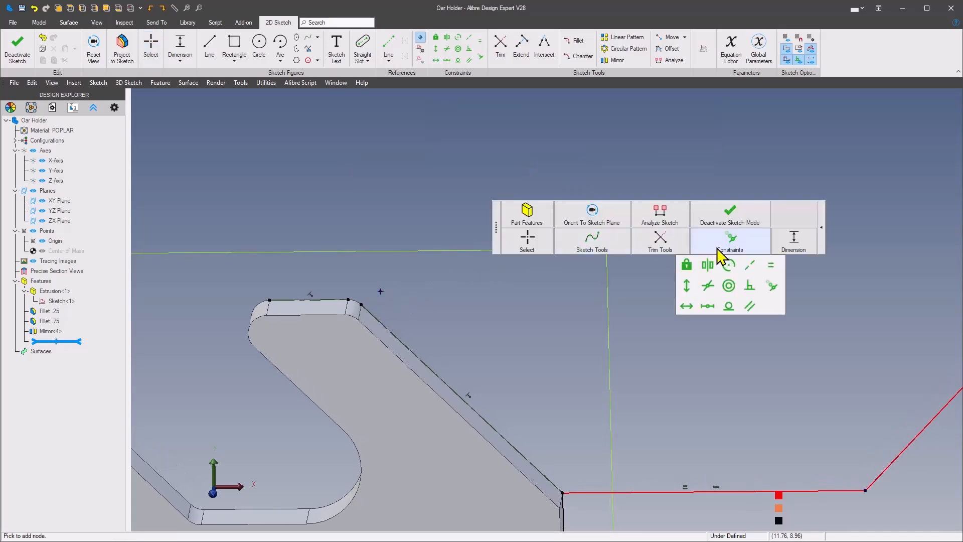
left_click(708, 286)
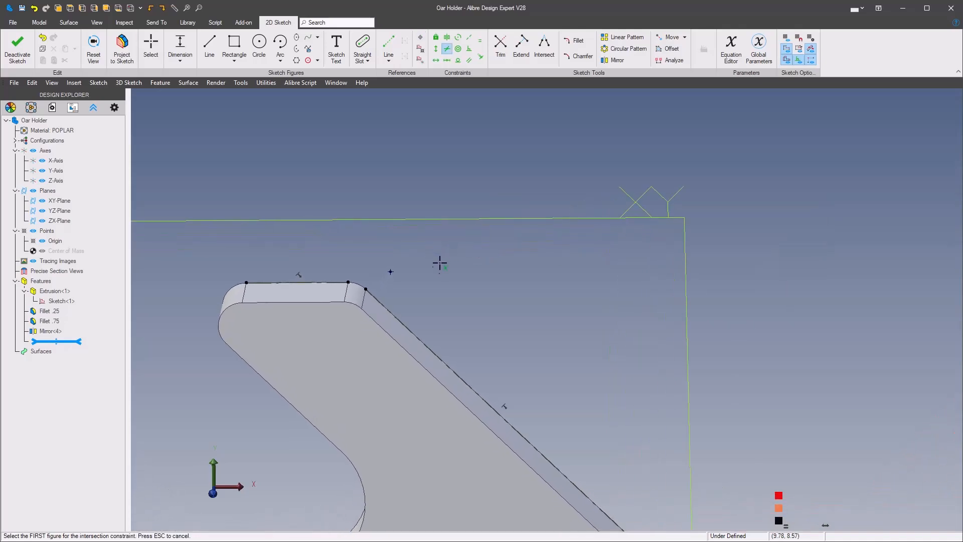
left_click(401, 321)
left_click(314, 283)
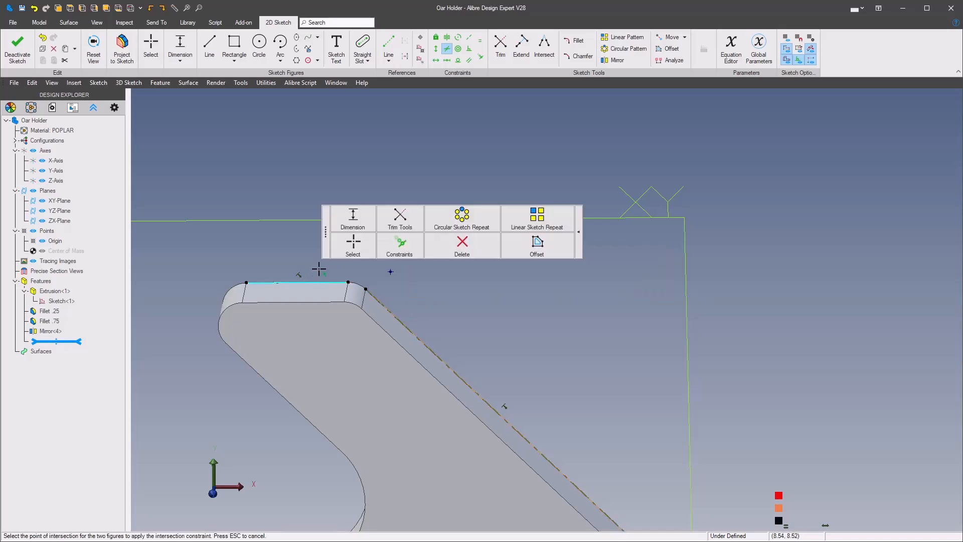
left_click(390, 272)
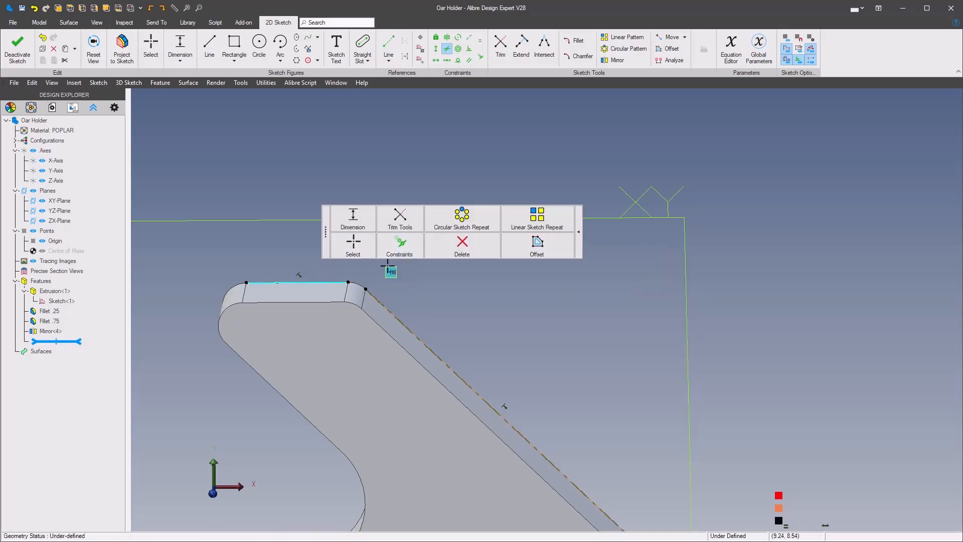
Dimension the horizontal distance from the intersection node to the inner vertical line of the outline's upper arm as 7.375.
scroll(446, 284, "down", 1)
left_click(476, 290)
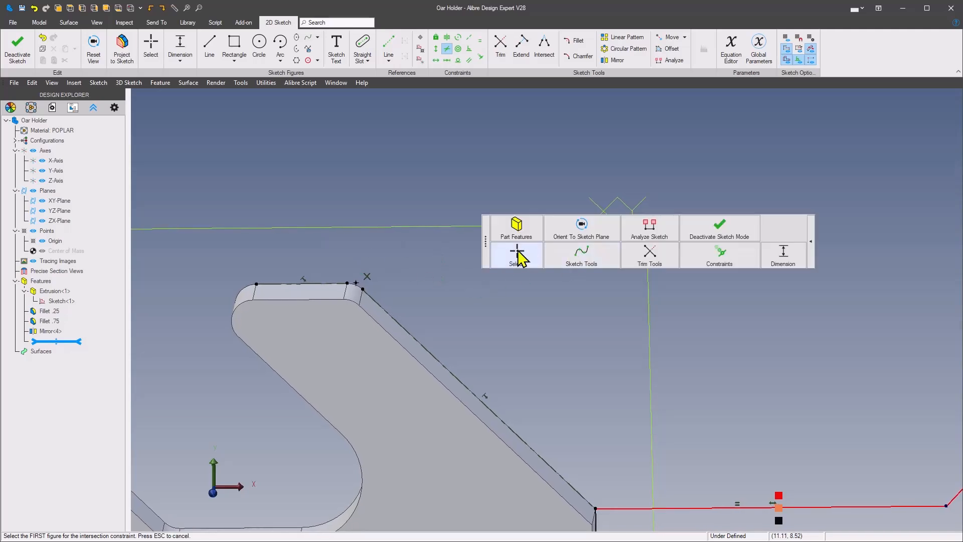
left_click(783, 254)
scroll(401, 256, "down", 1)
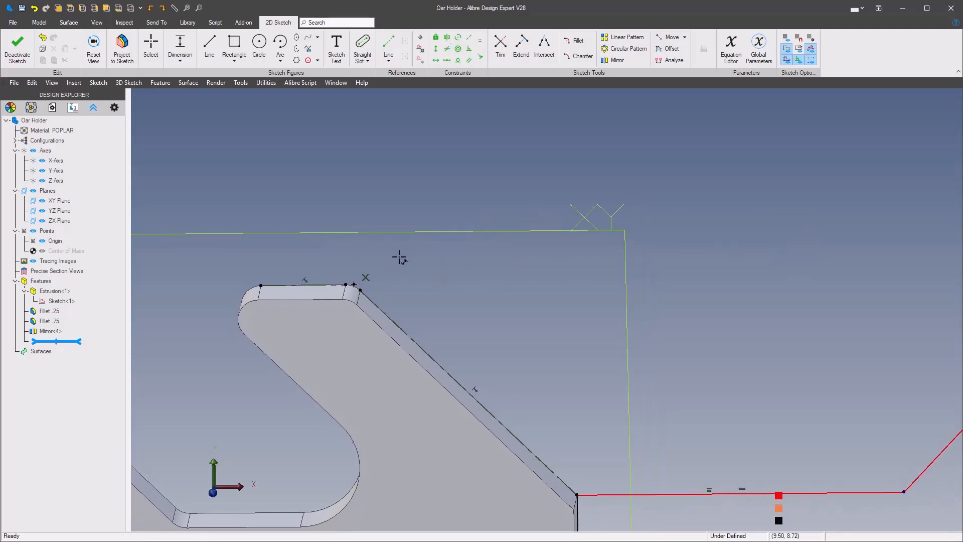
scroll(354, 284, "down", 1)
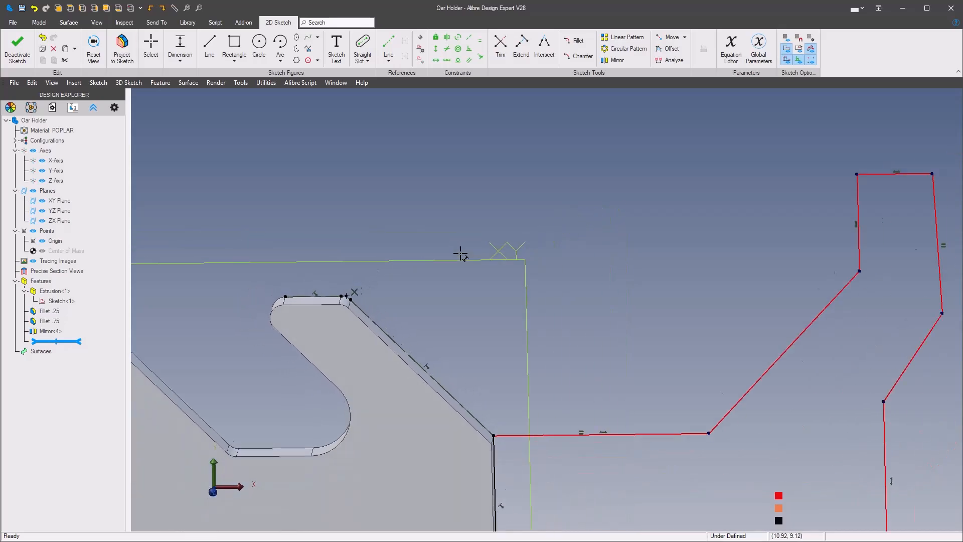
scroll(458, 254, "down", 1)
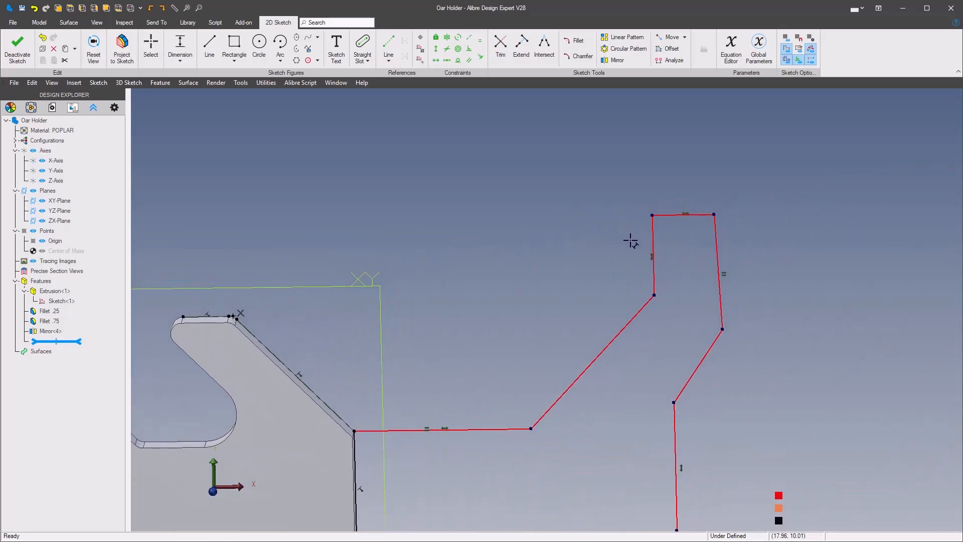
left_click(654, 242)
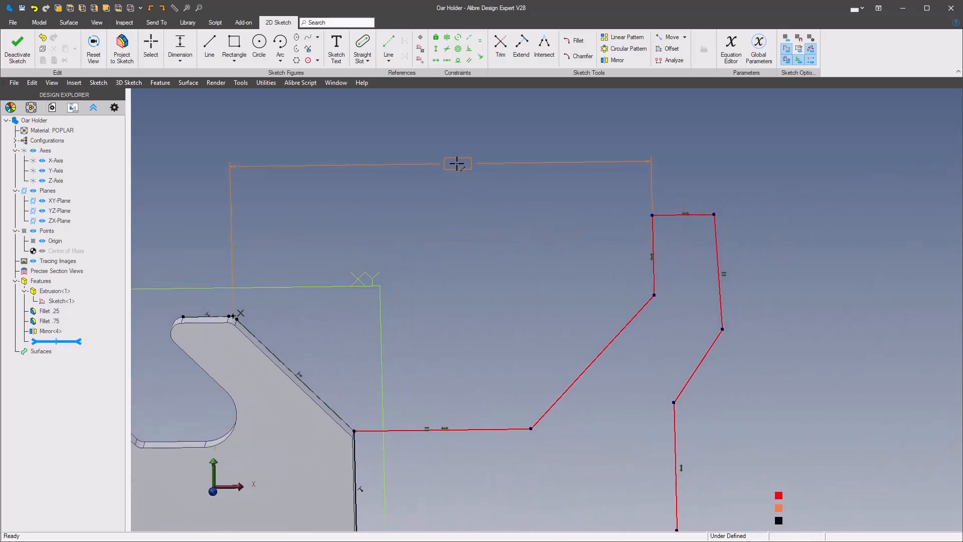
left_click(456, 164)
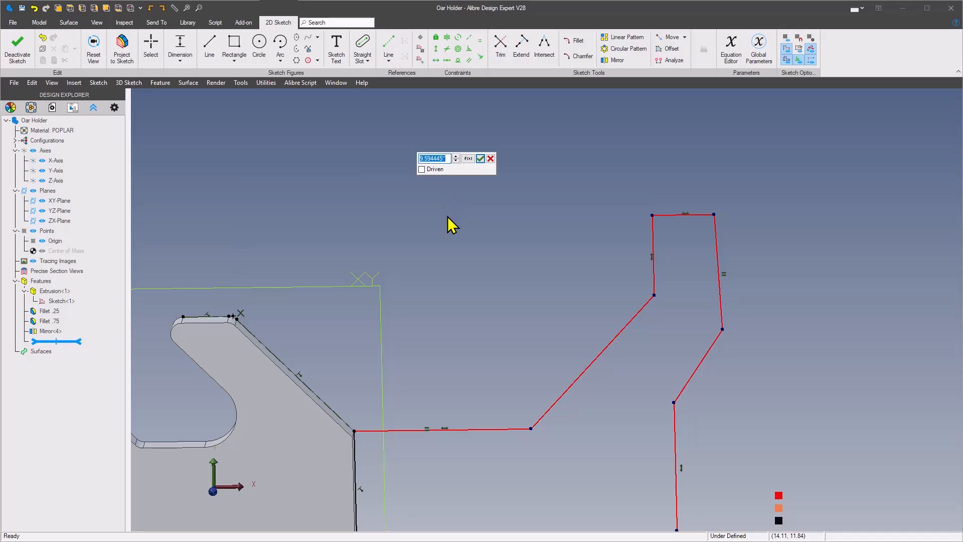
type("7.375")
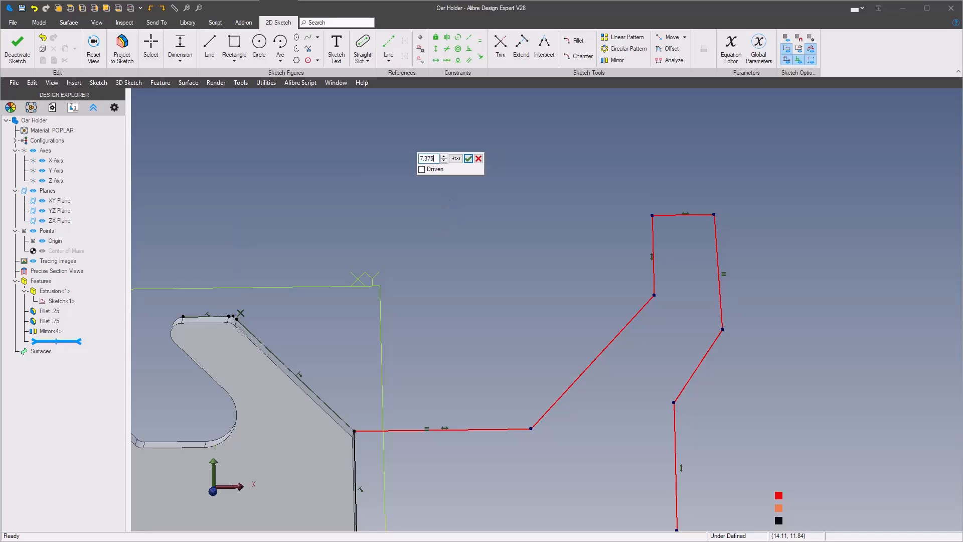
key("Return")
Reshape the outline's upper arm by moving its inner diagonal and outer top corner until the outer line is roughly upright.
key("space")
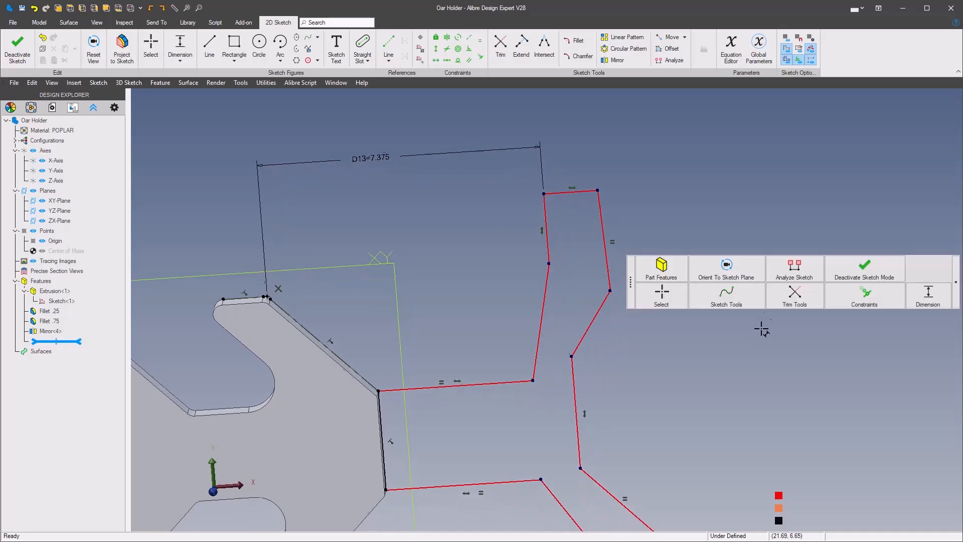
left_click(662, 295)
mouse_move(565, 210)
left_mouse_down()
mouse_move(592, 236)
mouse_move(609, 344)
mouse_move(634, 307)
mouse_move(604, 322)
mouse_move(540, 326)
mouse_move(519, 361)
mouse_move(480, 380)
left_mouse_up()
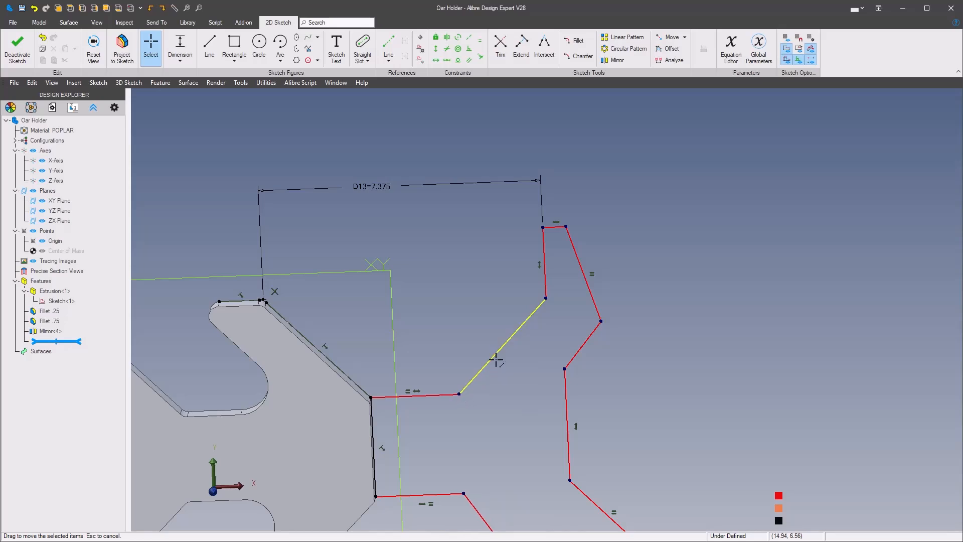
left_click_drag(550, 302, 521, 295)
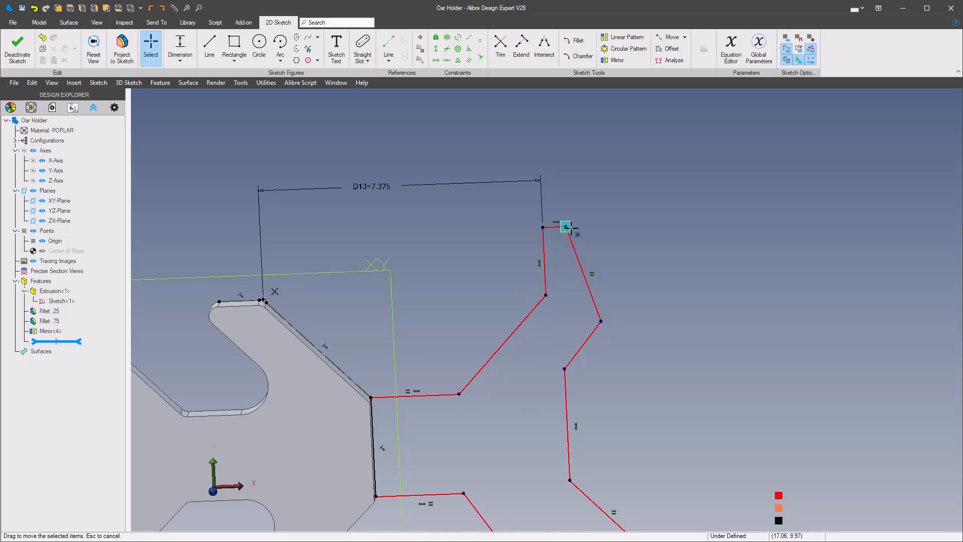
left_click_drag(565, 227, 593, 231)
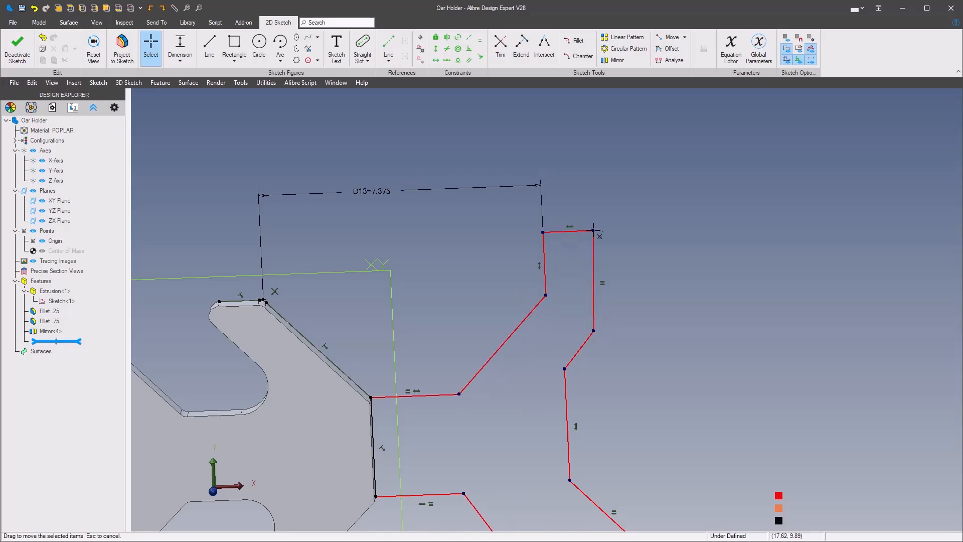
Replace the equal constraint on the upper arm's outer line with a vertical constraint.
left_click(607, 283)
key("Delete")
left_click(595, 281)
left_click(634, 249)
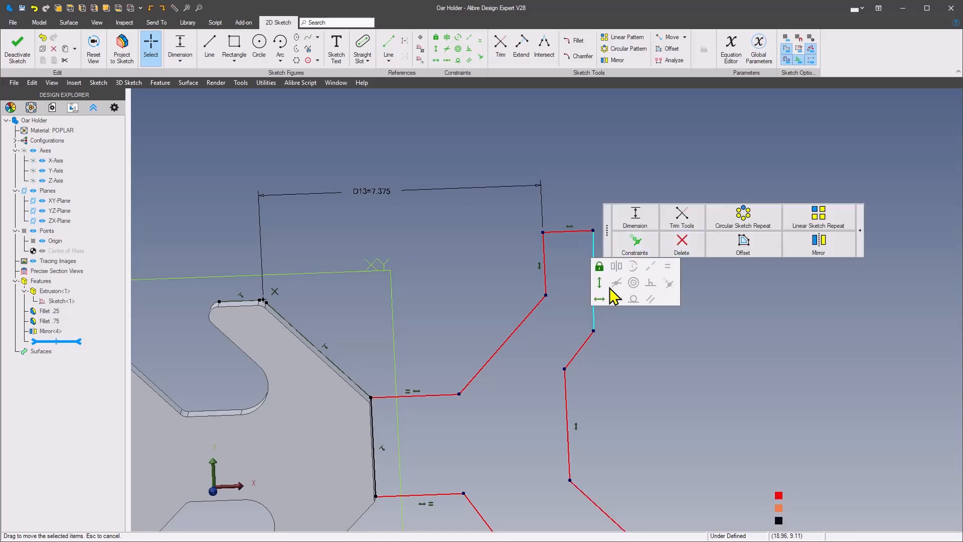
left_click(600, 284)
Dimension the width across the top of the outline's upper arm as 15/16.
left_click(686, 311)
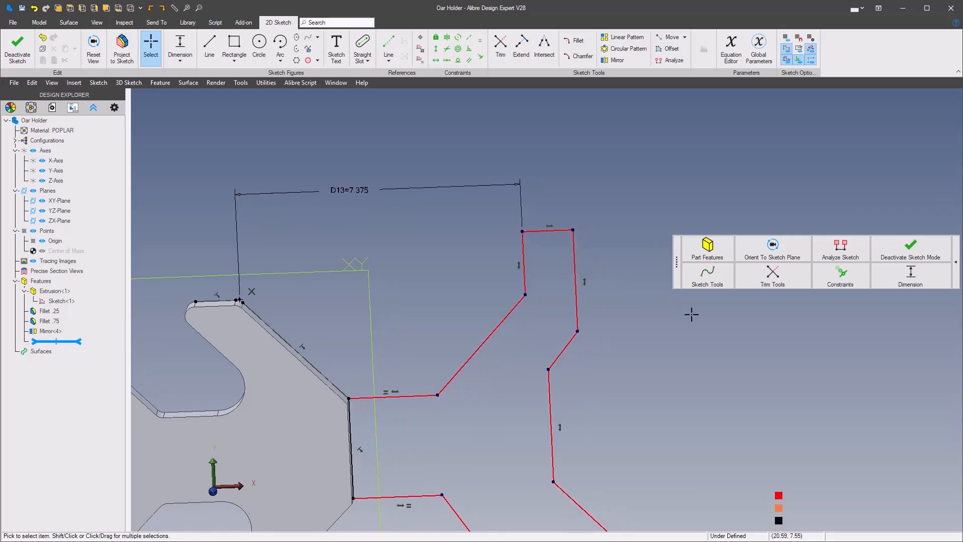
left_click(896, 279)
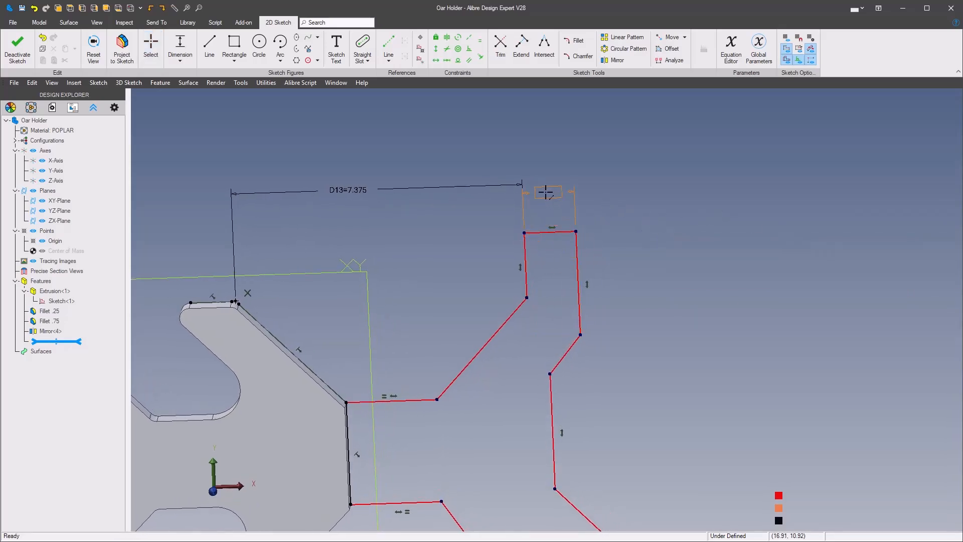
left_click(543, 187)
type("15")
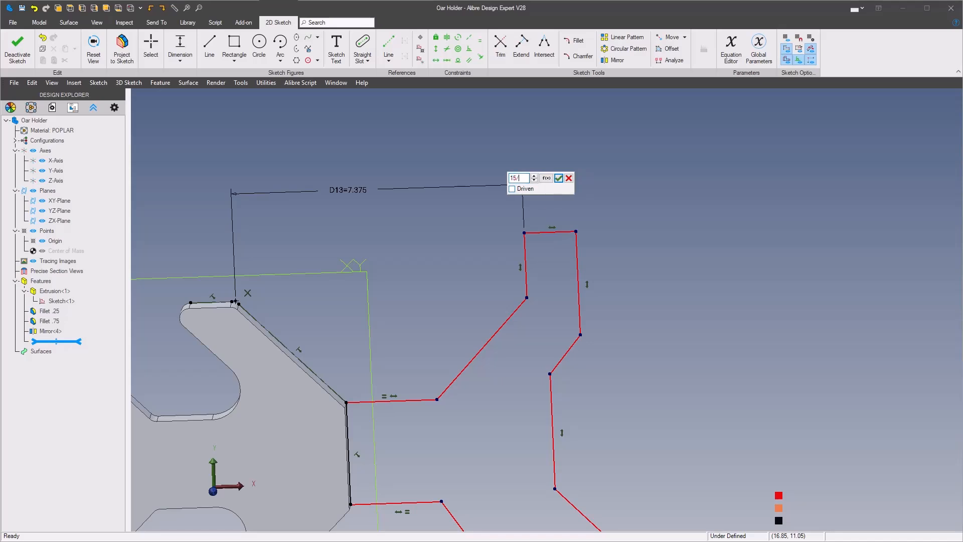
type("/16")
key("Return")
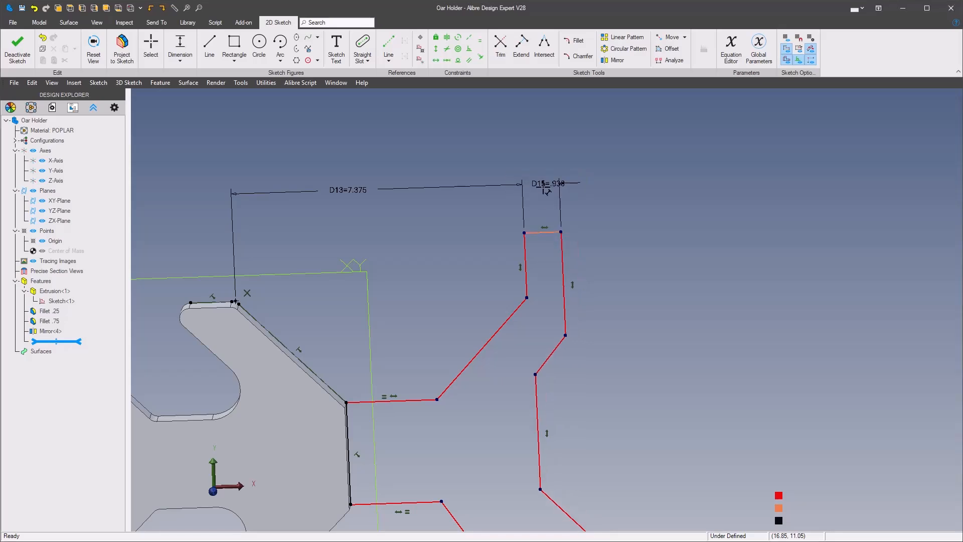
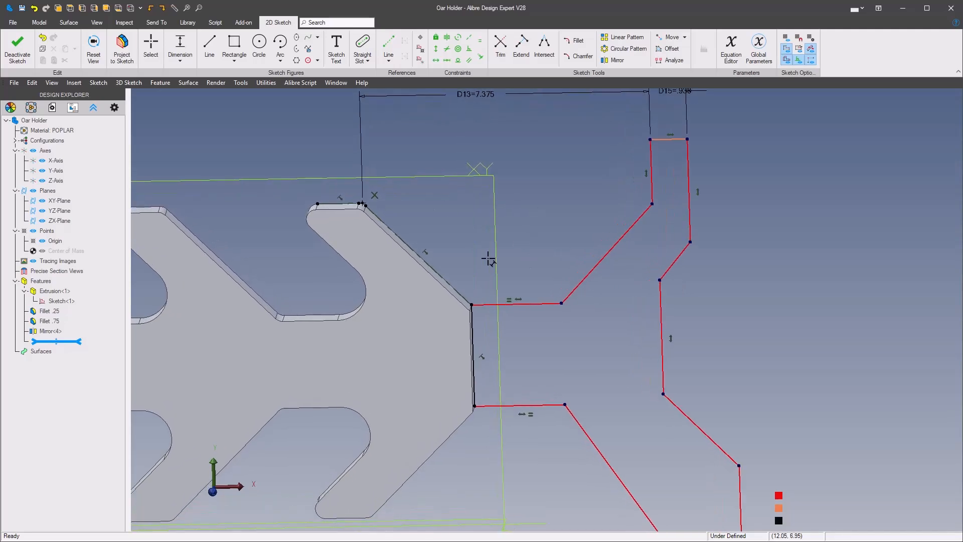
Dimension the angle between the upper arm's inner vertical line and the adjoining diagonal as 135°.
right_click(519, 251)
left_click(817, 219)
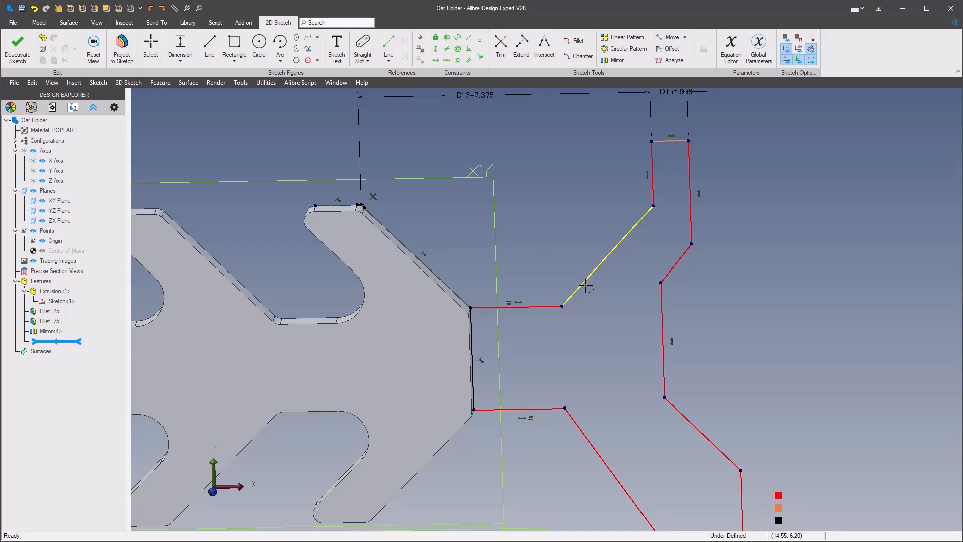
left_click(616, 267)
left_click(601, 295)
left_click(581, 281)
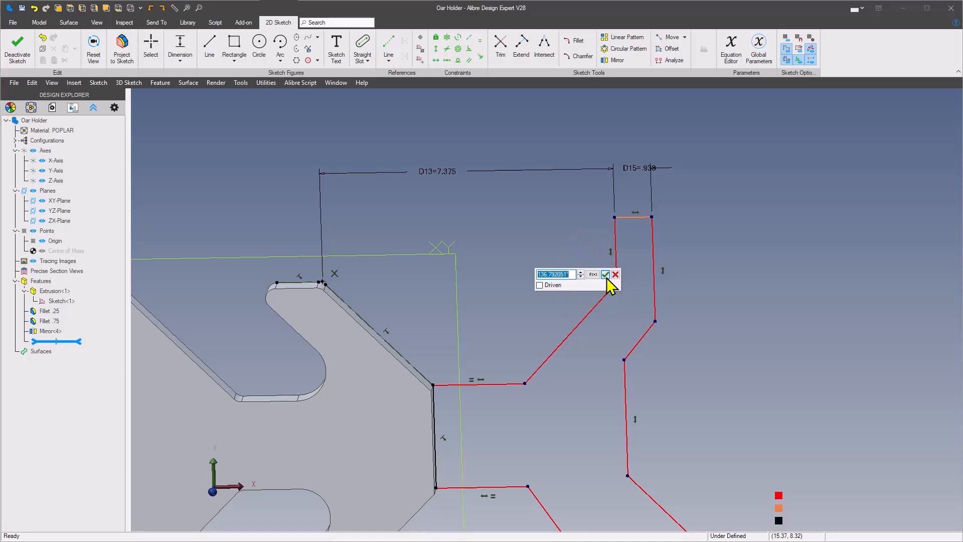
type("135")
key("Return")
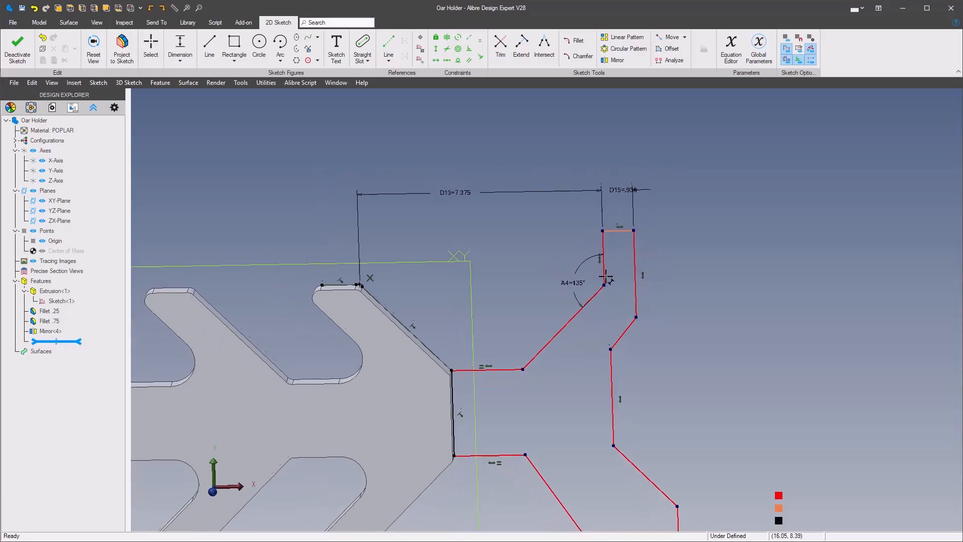
scroll(735, 288, "up", 2)
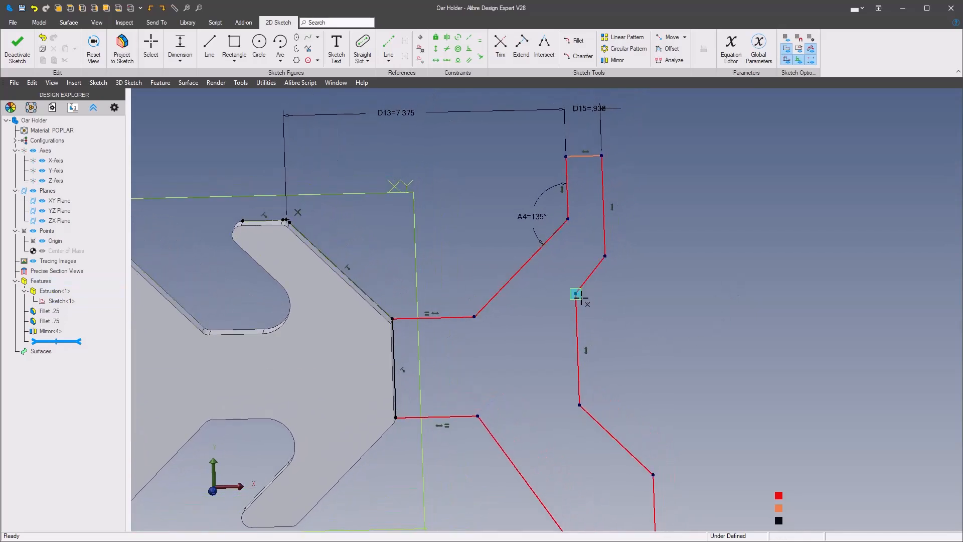
Make the short outer diagonal of the upper arm parallel to its long inner diagonal.
right_click(635, 306)
mouse_move(864, 268)
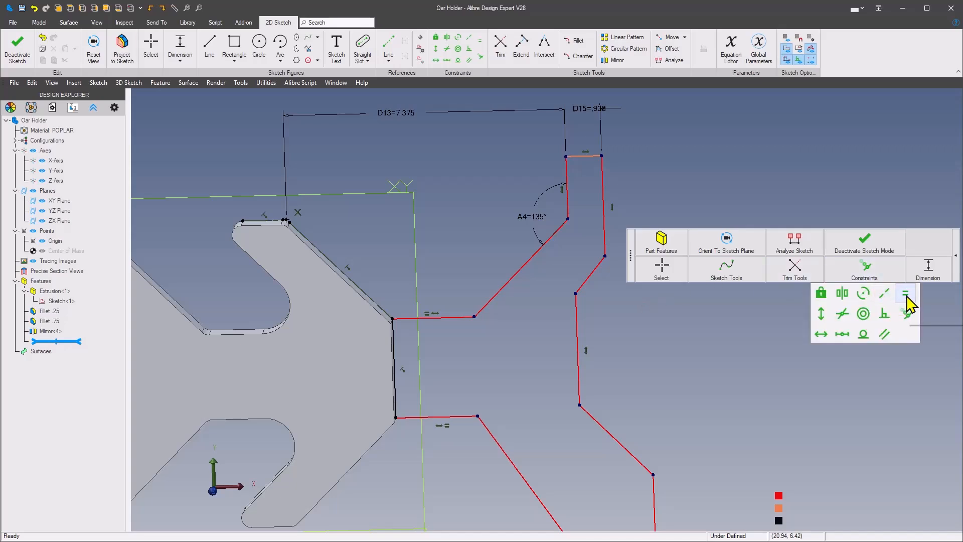
left_click(884, 333)
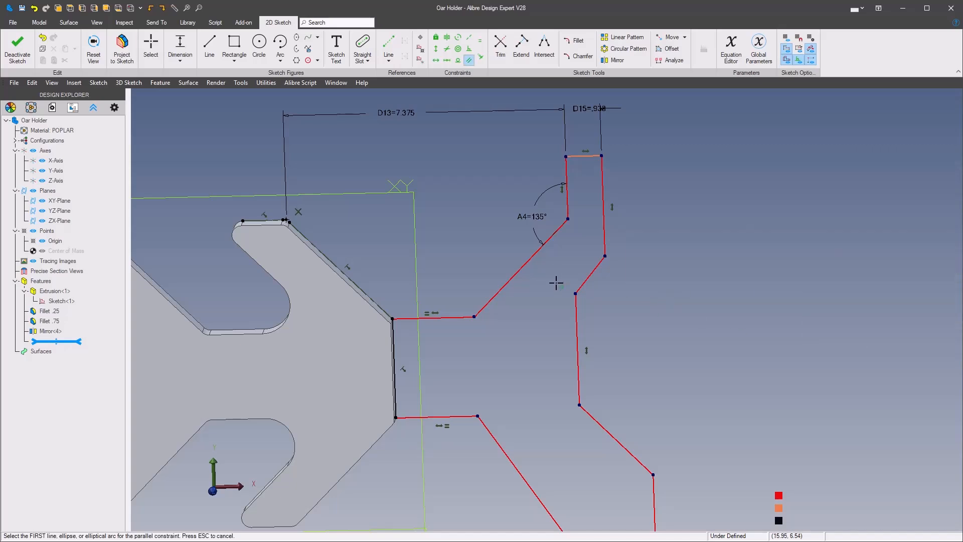
left_click(588, 277)
left_click(529, 259)
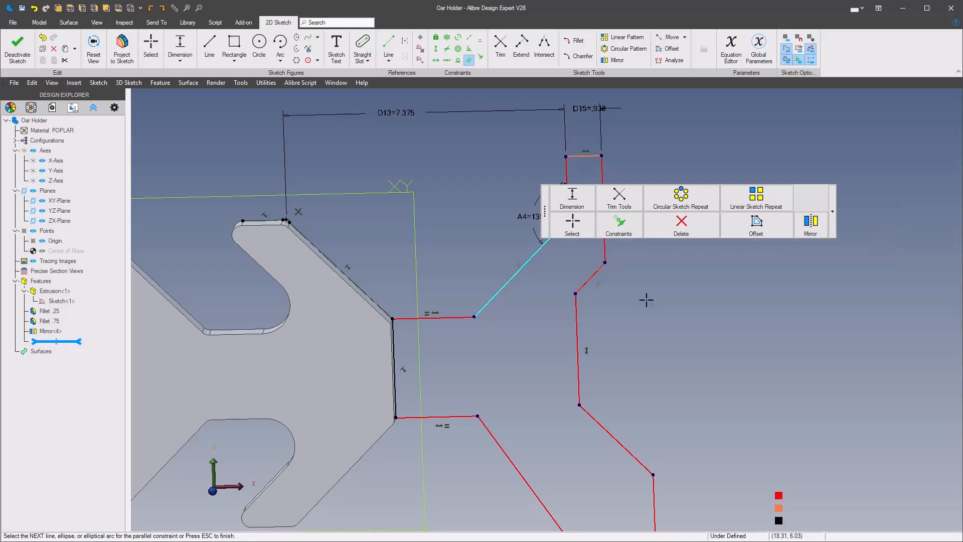
key("Escape")
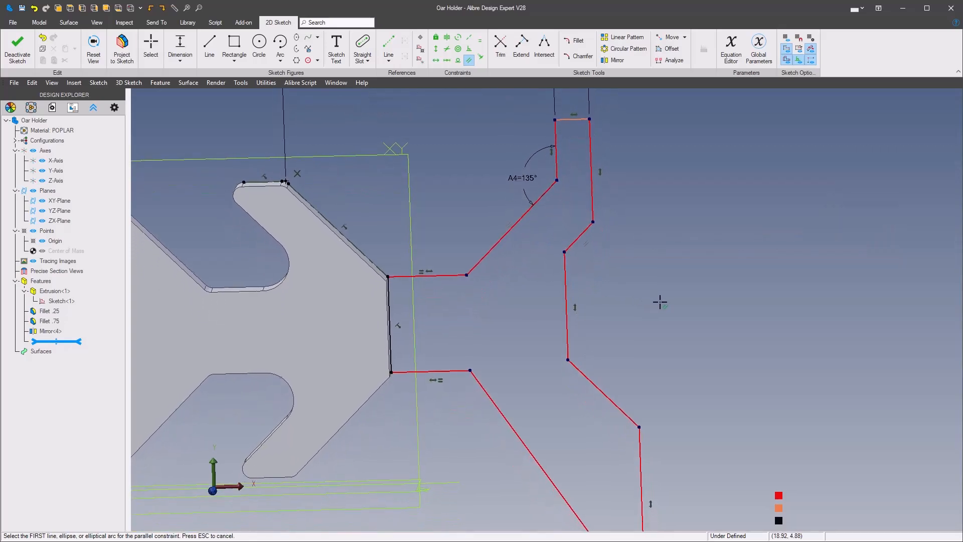
Make the outer and inner diagonals of the outline's lower arm parallel, and end the constraint command.
left_click(605, 390)
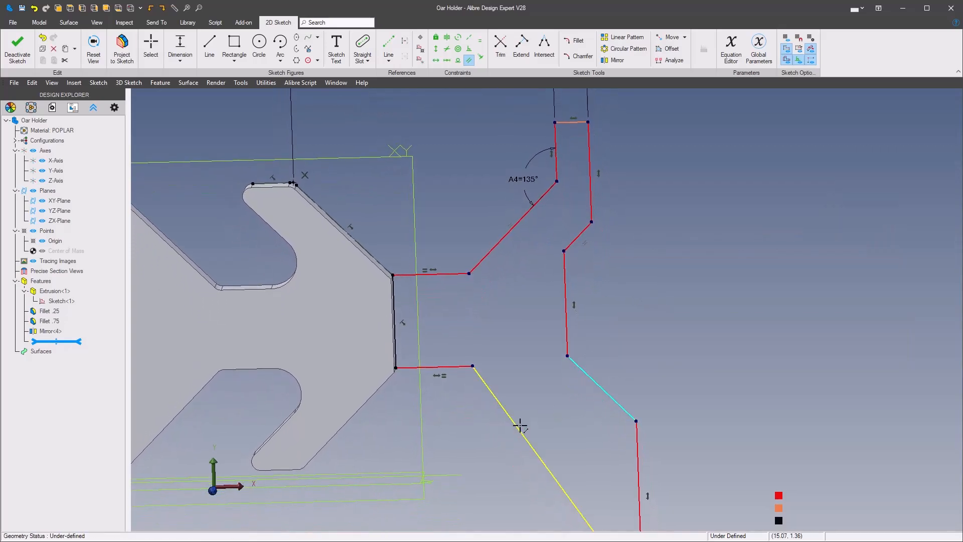
left_click(519, 428)
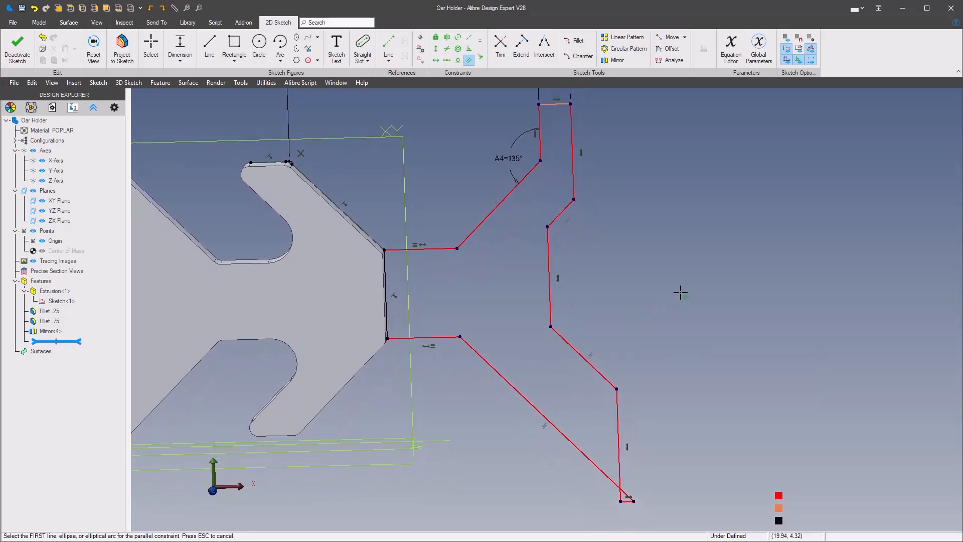
left_click(676, 265)
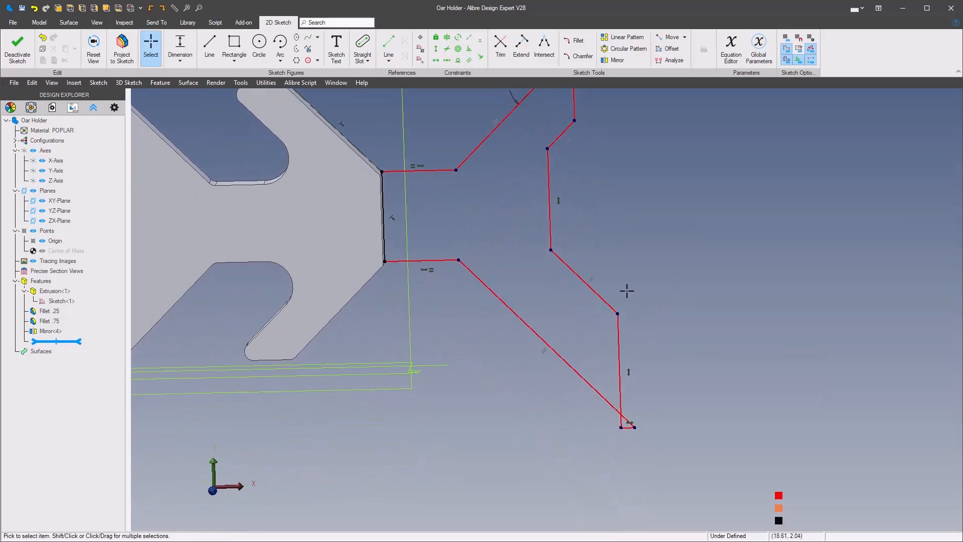
Reshape the outline by moving the lower arm's bottom inner corner inward and the middle outer vertical line slightly outward.
mouse_move(633, 426)
left_mouse_down()
mouse_move(577, 400)
mouse_move(581, 435)
mouse_move(576, 423)
left_mouse_up()
scroll(640, 366, "down", 2)
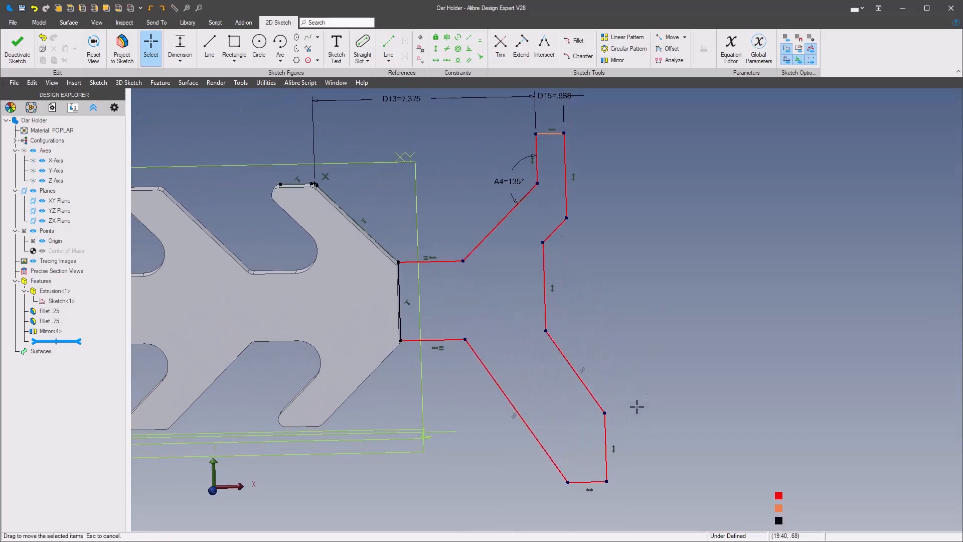
mouse_move(545, 306)
left_mouse_down()
mouse_move(565, 307)
mouse_move(556, 311)
left_mouse_up()
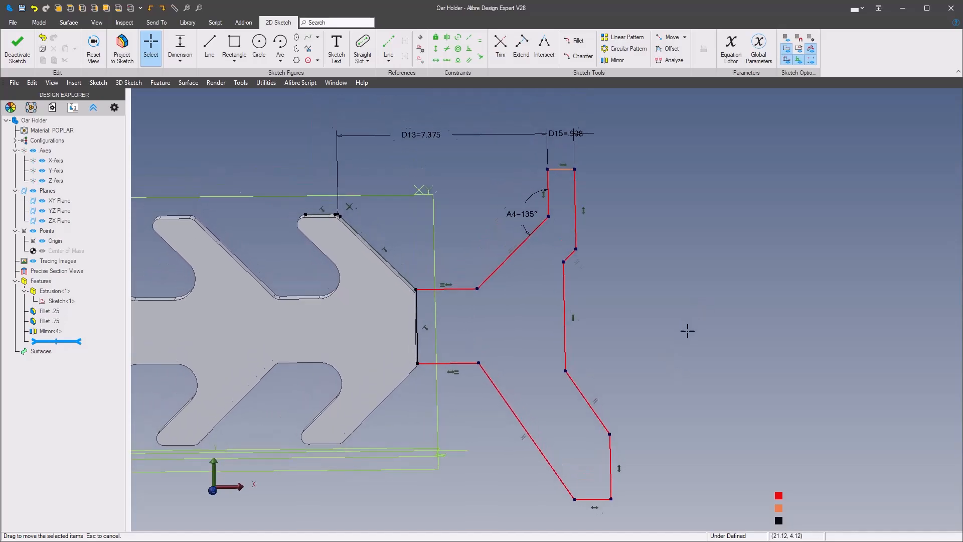
Dimension the height of the upper arm's inner vertical line as 1.125.
right_click(690, 341)
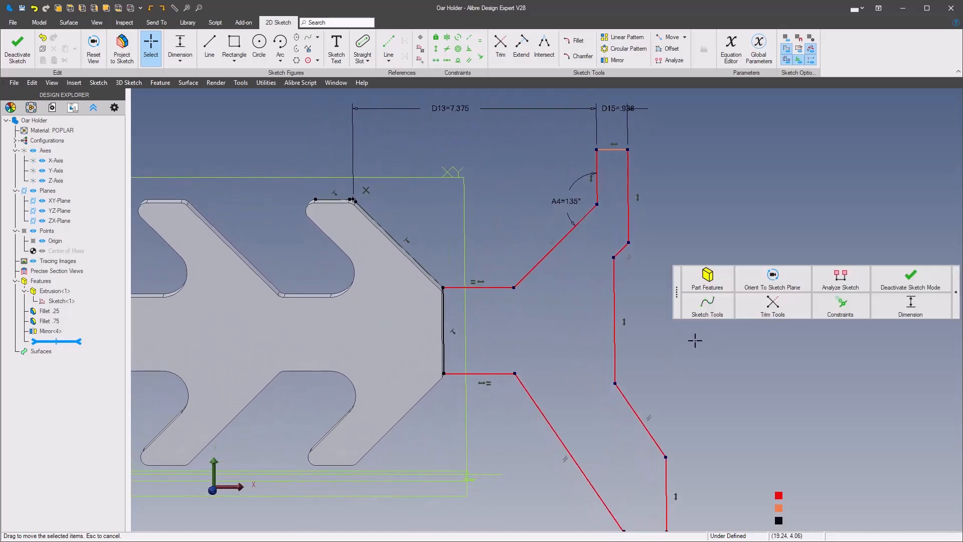
left_click(705, 308)
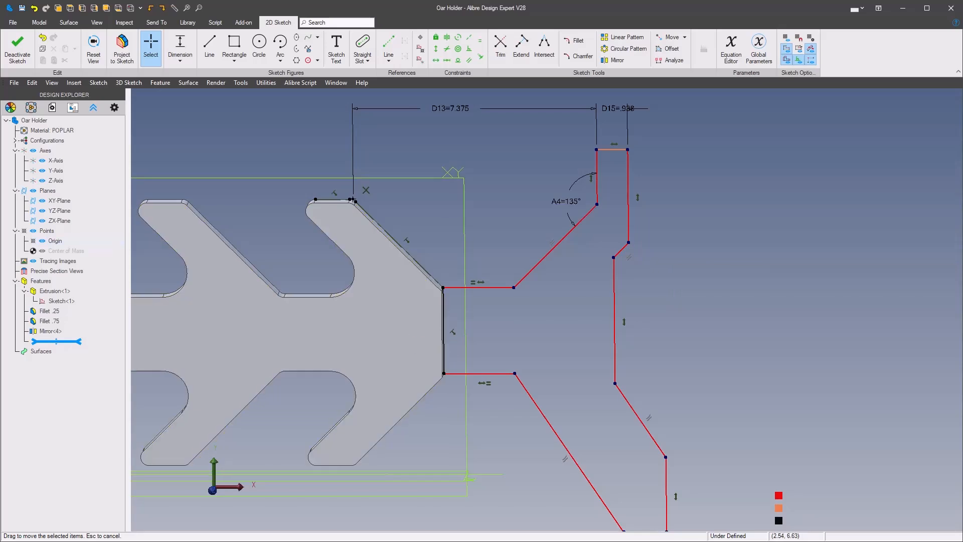
scroll(405, 174, "up", 2)
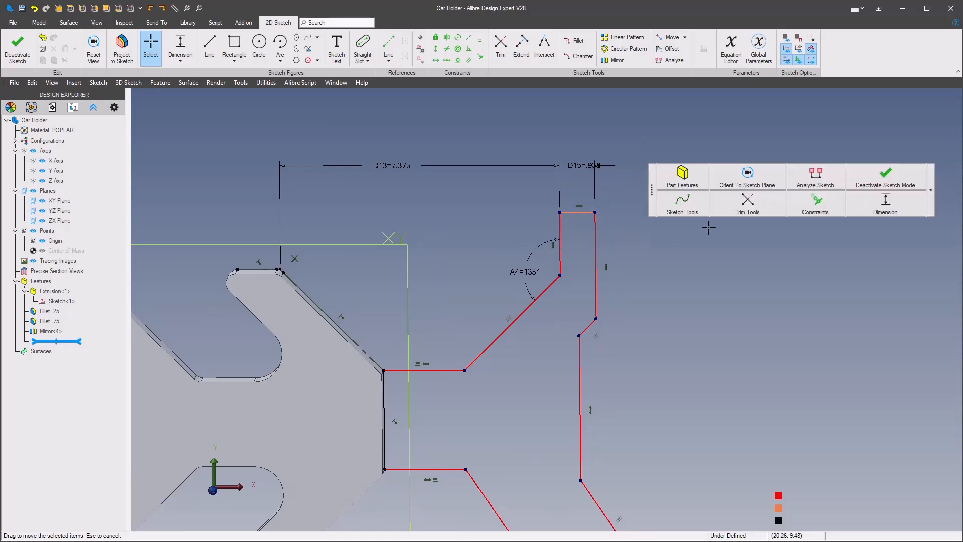
left_click(887, 208)
left_click(574, 215)
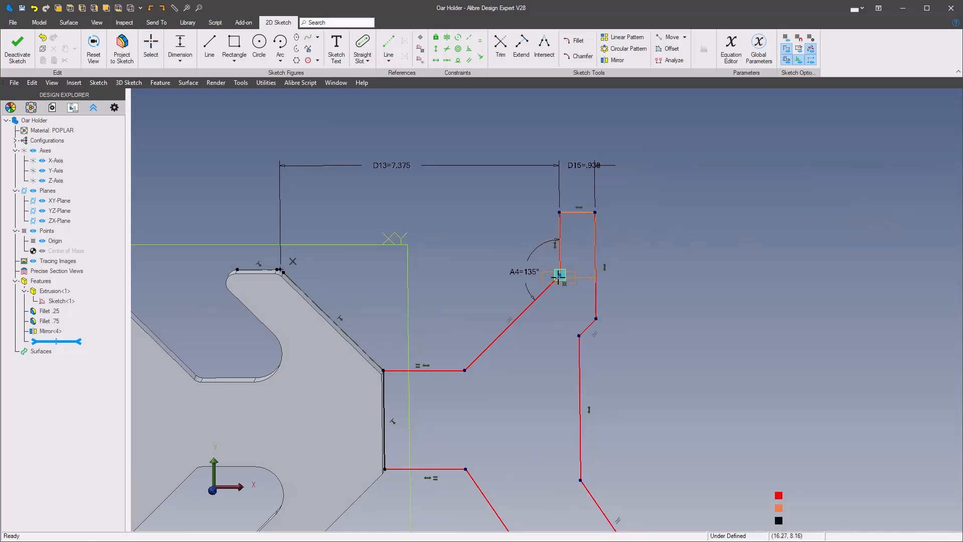
left_click(487, 245)
type("1.12")
key("Return")
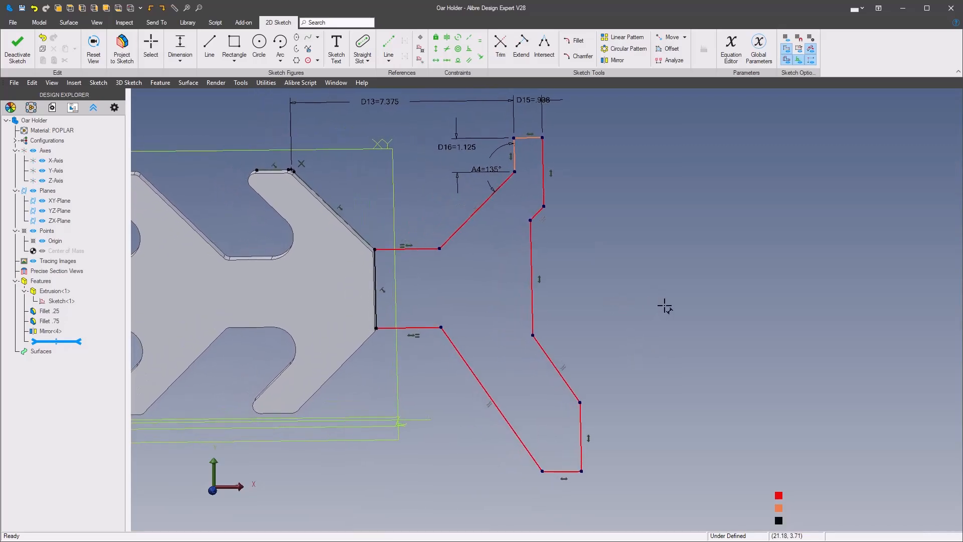
Draw a horizontal reference line from the midpoint of the outline's inner vertical edge to beyond its outer vertical line.
right_click(645, 312)
left_click(702, 279)
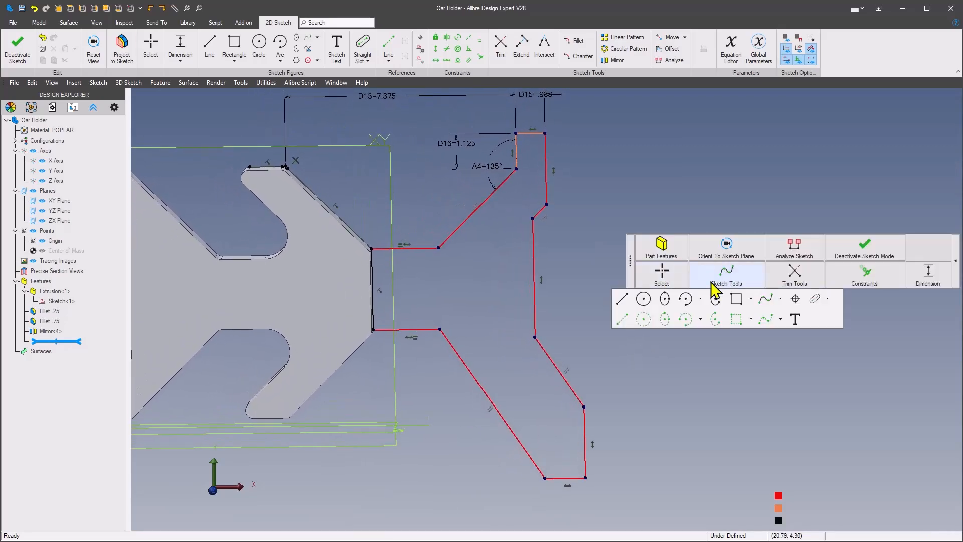
left_click(624, 321)
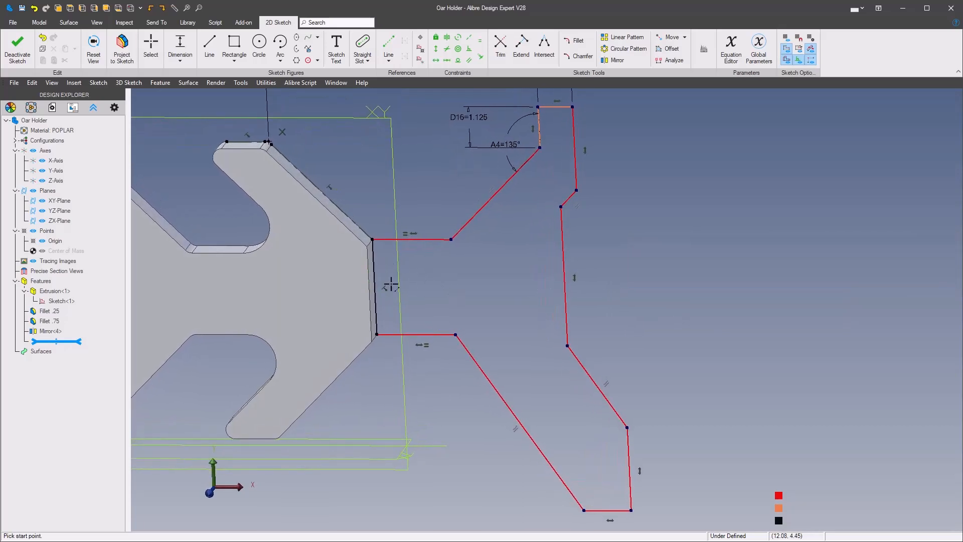
left_click(374, 287)
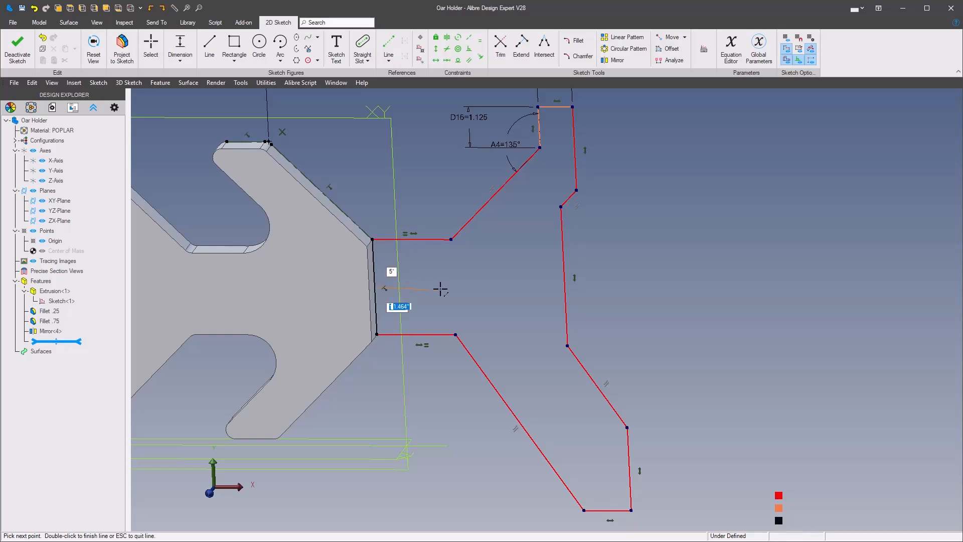
left_click(637, 287)
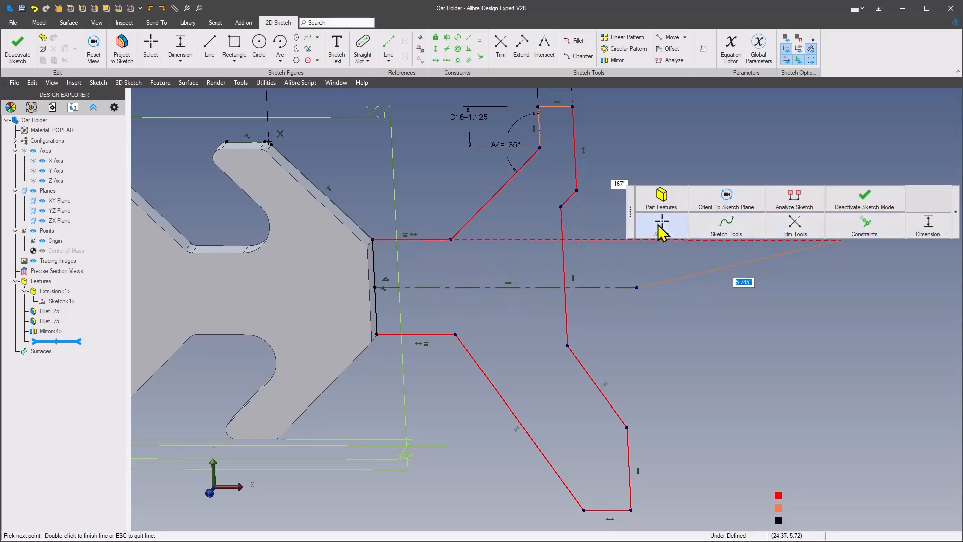
left_click(659, 228)
Dimension the distances from the horizontal reference line to the outline's top edge as 5.375 and to its bottom edge as 4.375.
middle_click_drag(683, 317, 742, 286)
scroll(721, 275, "up", 3)
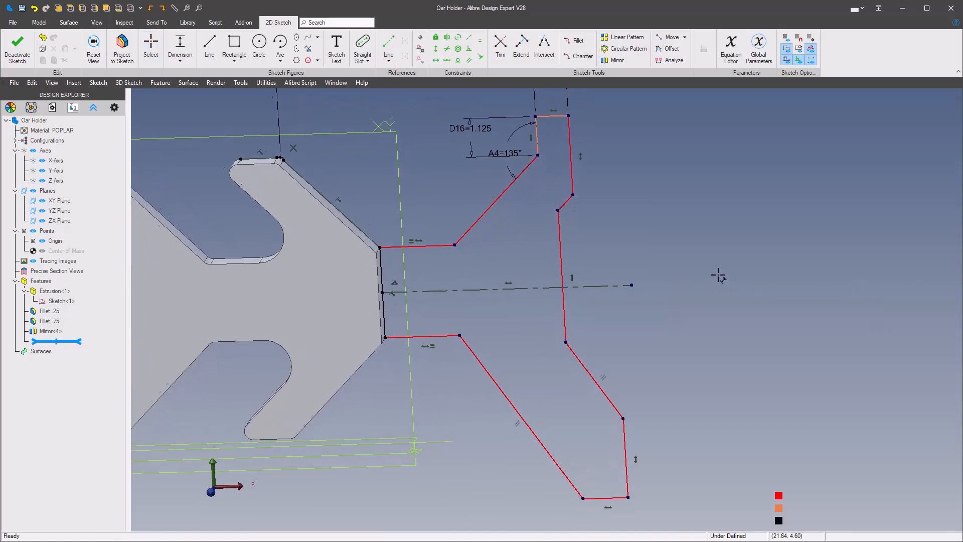
left_click(613, 293)
left_click(554, 119)
left_click(644, 172)
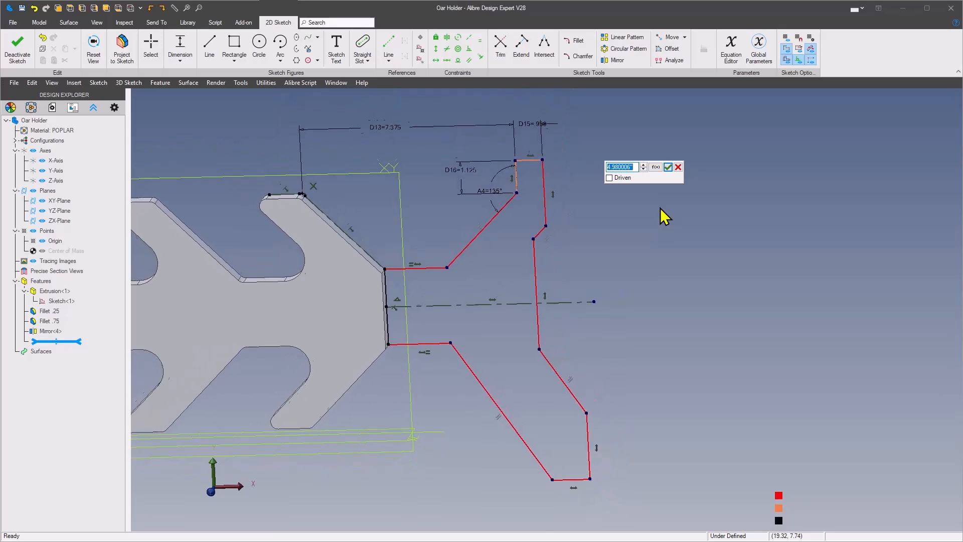
type("5.375")
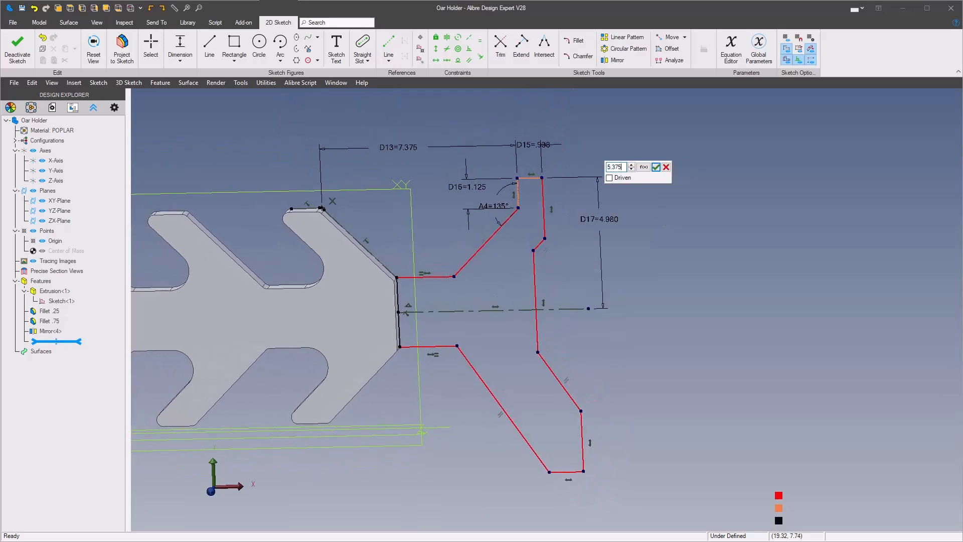
key("Return")
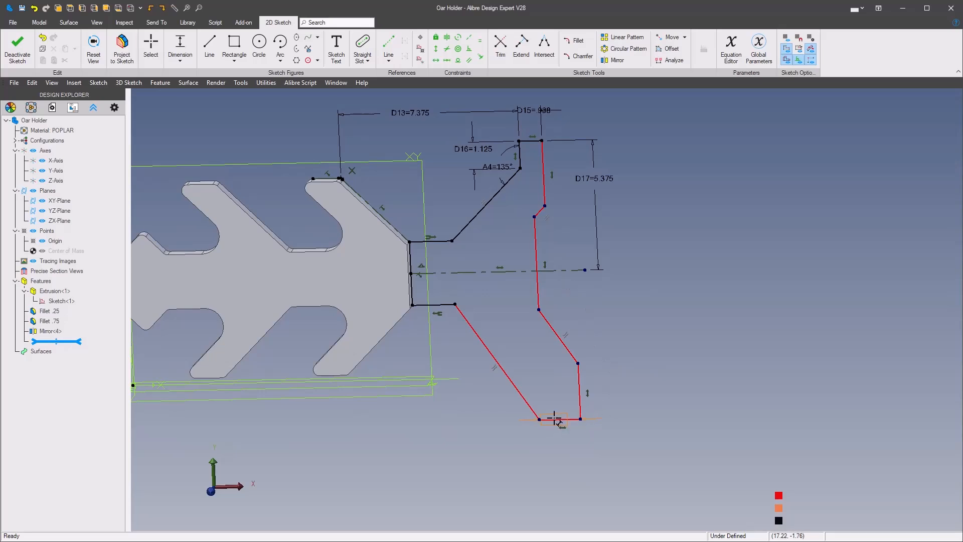
left_click(624, 320)
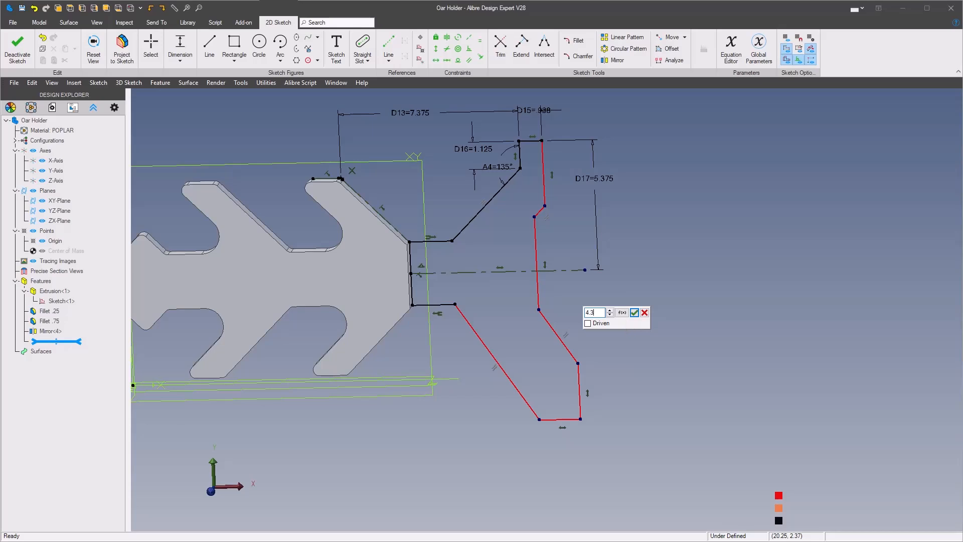
key("Return")
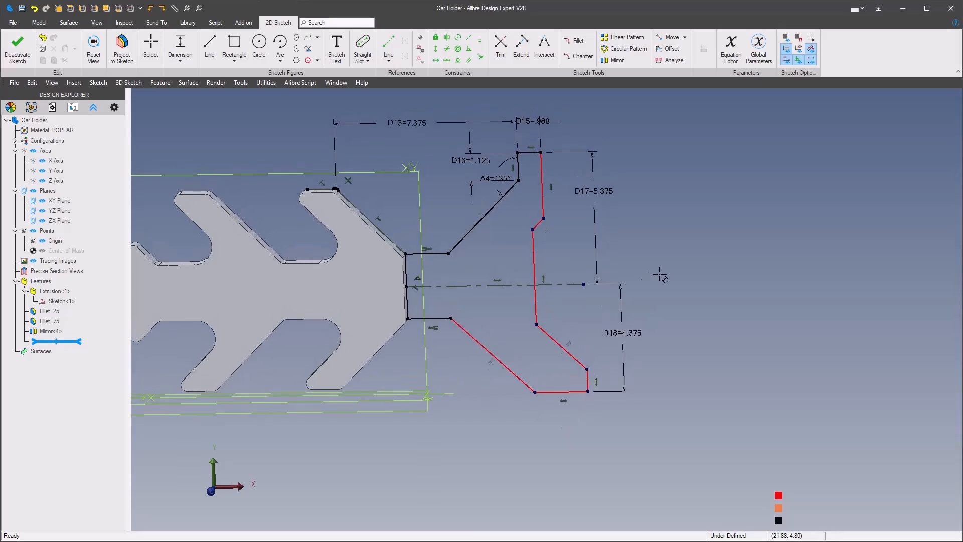
Reshape the lower arm by moving its bottom inner corner and then shifting its outer upper corner inward.
right_click(701, 344)
left_click(662, 303)
scroll(548, 419, "up", 1)
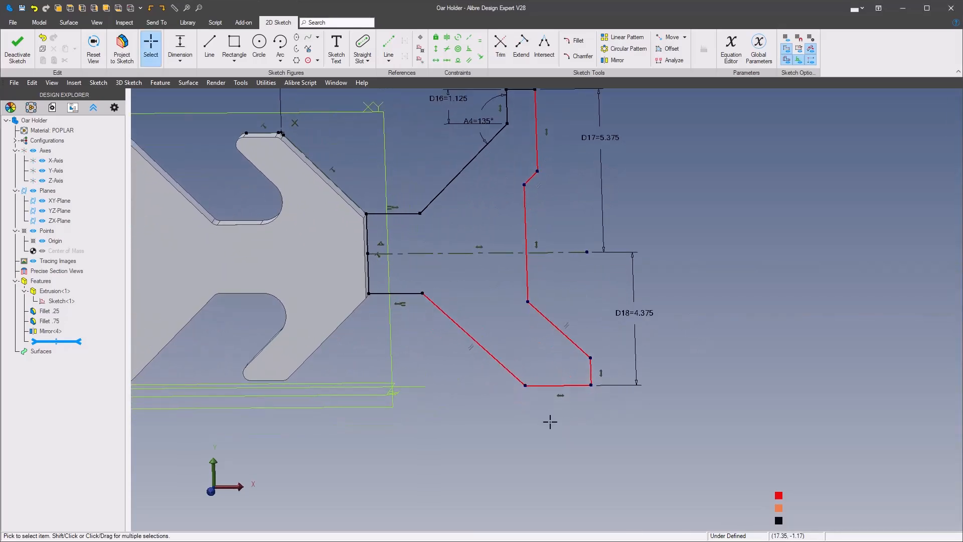
mouse_move(526, 388)
left_mouse_down()
mouse_move(490, 383)
mouse_move(528, 396)
left_mouse_up()
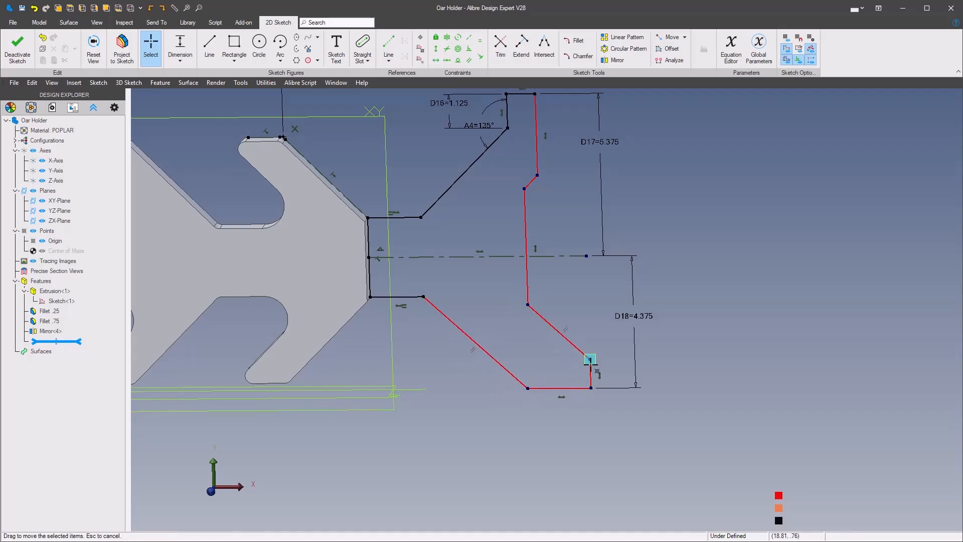
left_click_drag(590, 359, 566, 357)
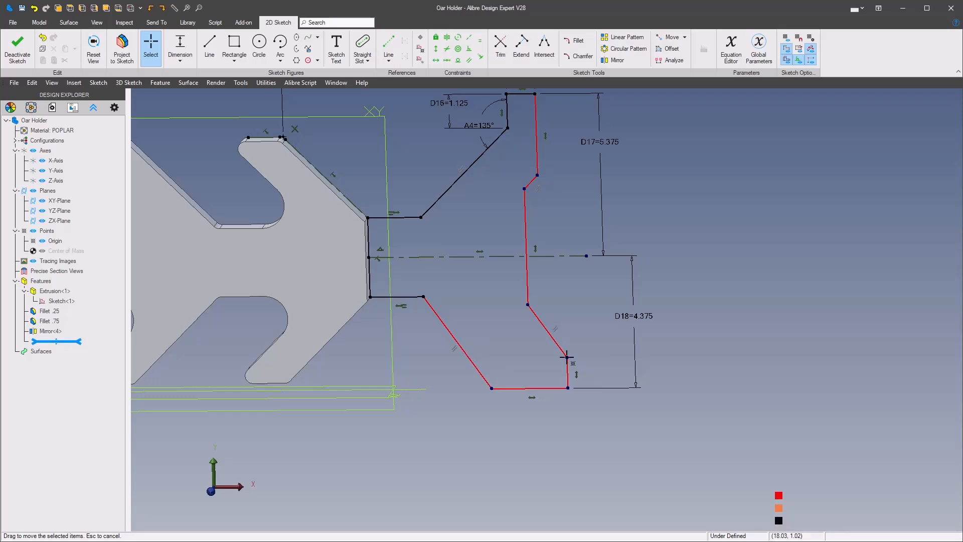
right_click(715, 324)
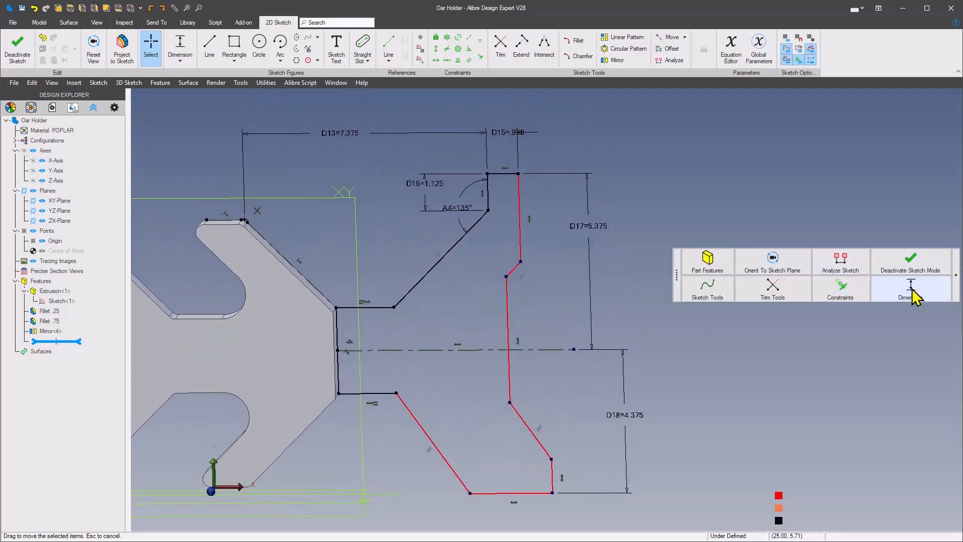
left_click(911, 288)
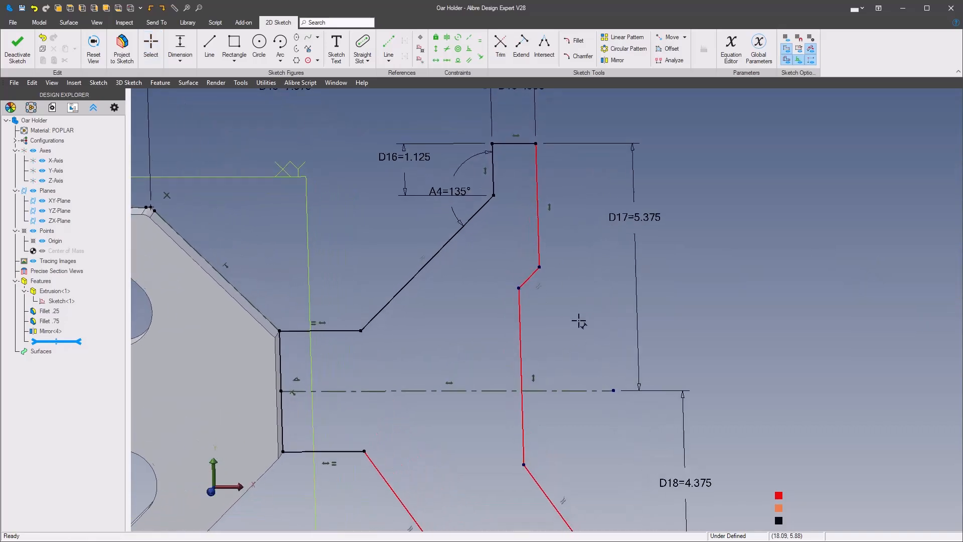
left_click(539, 245)
left_click(525, 276)
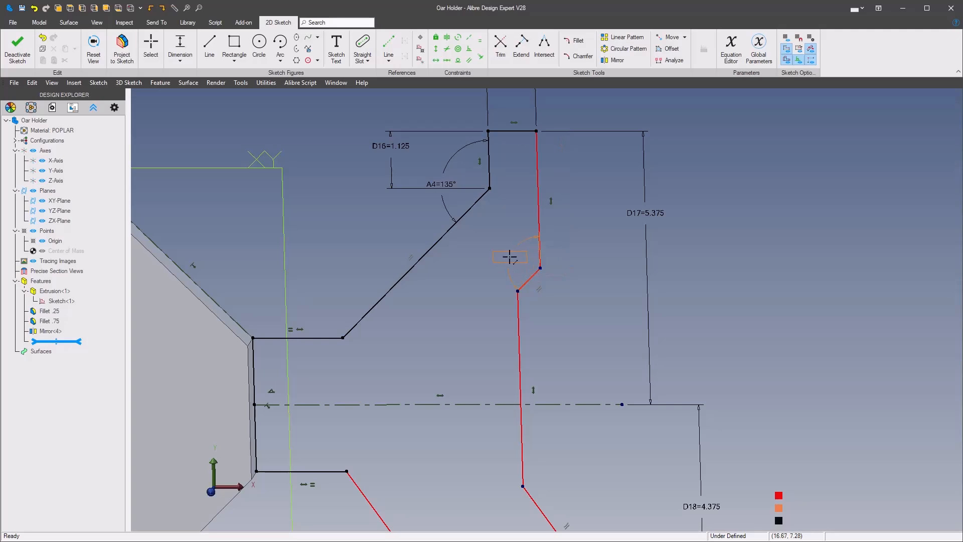
left_click(510, 256)
left_click(546, 247)
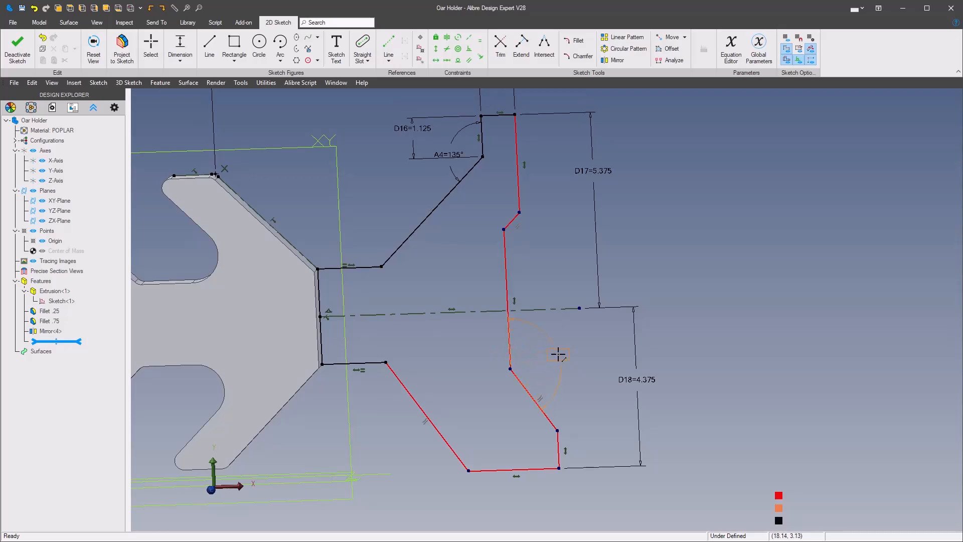
Dimension the angle between the middle outer vertical line and the lower outer diagonal as a4.
left_click(558, 355)
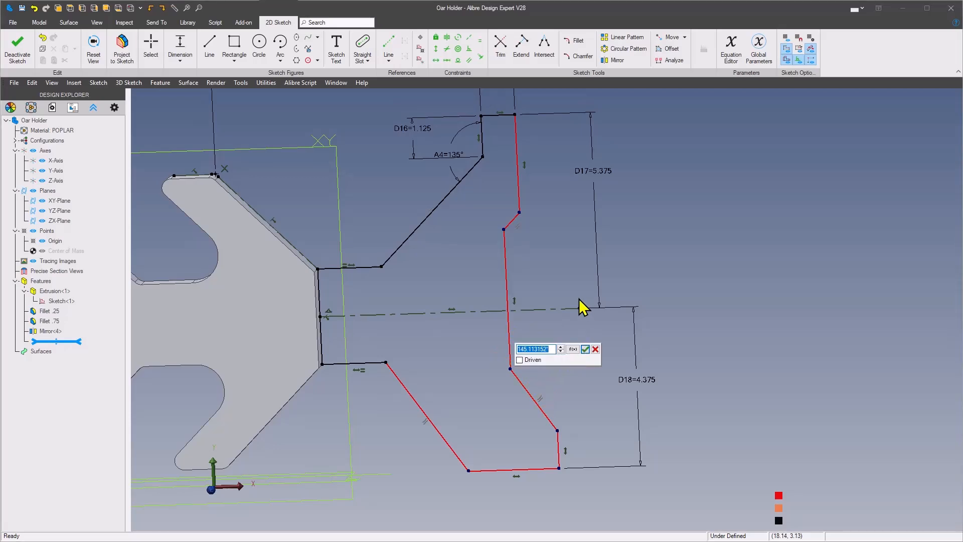
type("a4")
left_click(584, 349)
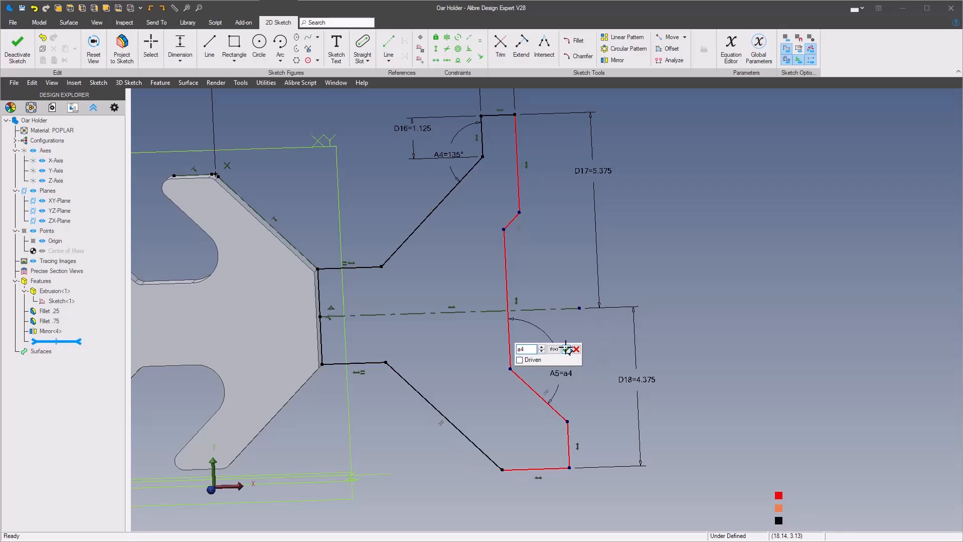
Consult the reference drawing for the position and depth of the recess in the outer edge.
scroll(699, 371, "down", 3)
scroll(697, 374, "up", 1)
middle_click_drag(697, 373, 711, 389)
middle_click(710, 389)
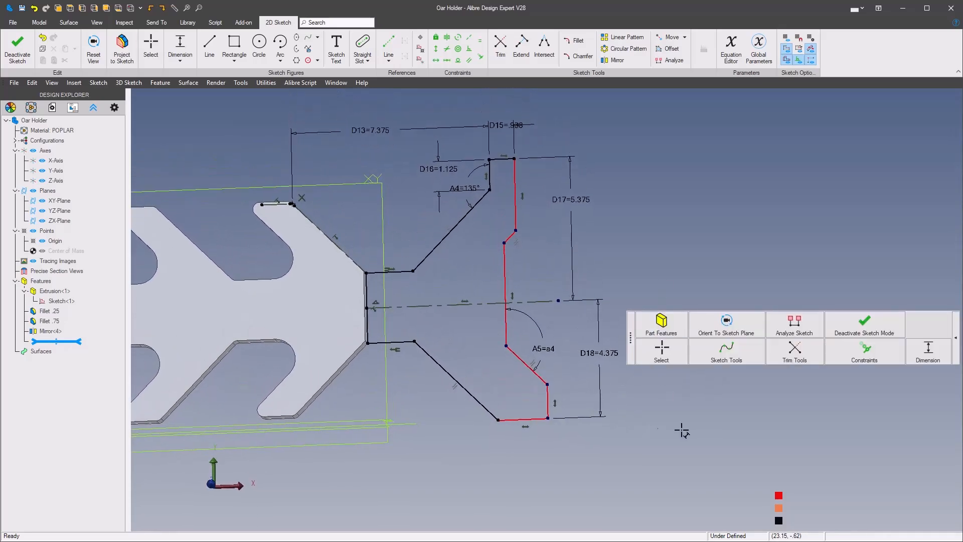
left_click(884, 362)
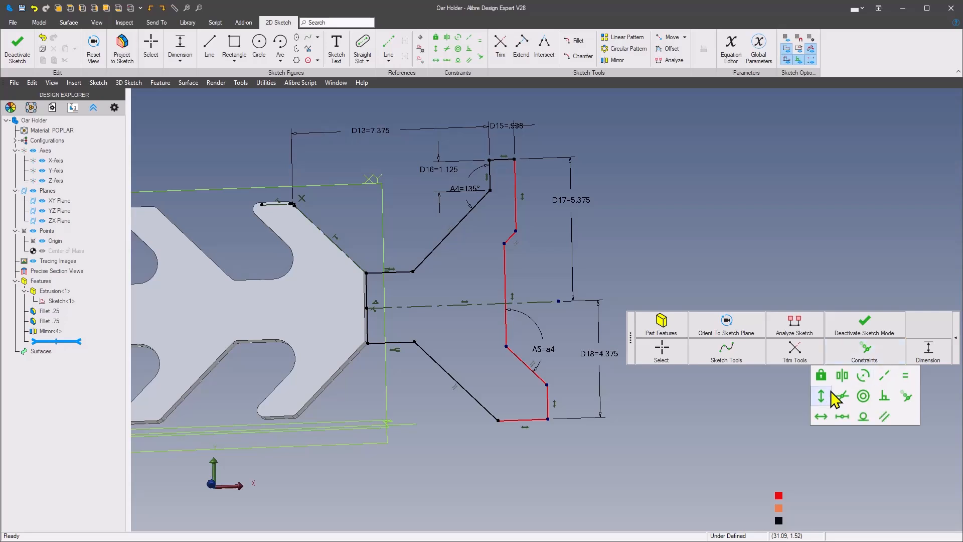
left_click(664, 353)
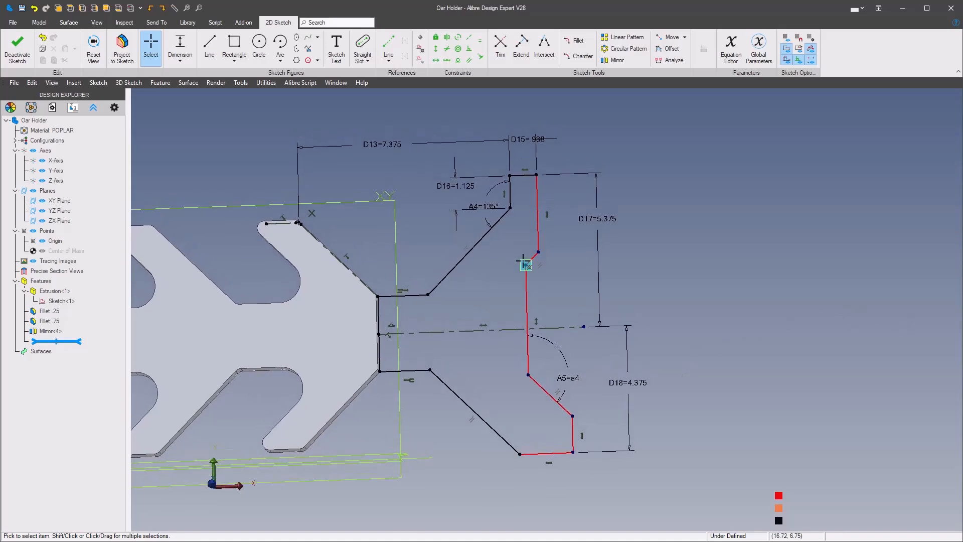
key("alt+Tab")
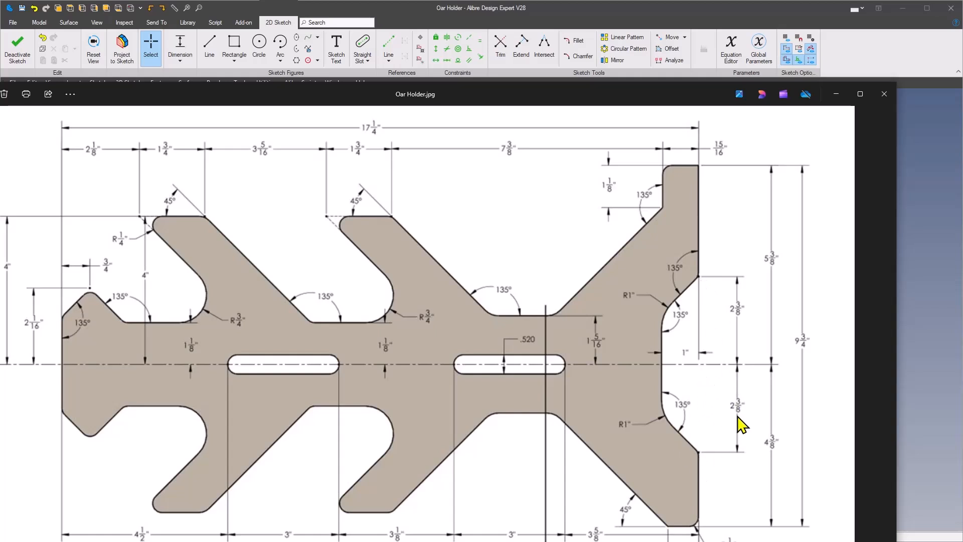
left_click_drag(668, 90, 0, 71)
Dimension the vertical distance from the recess's upper outer corner to the horizontal reference line as 2.375.
right_click(698, 280)
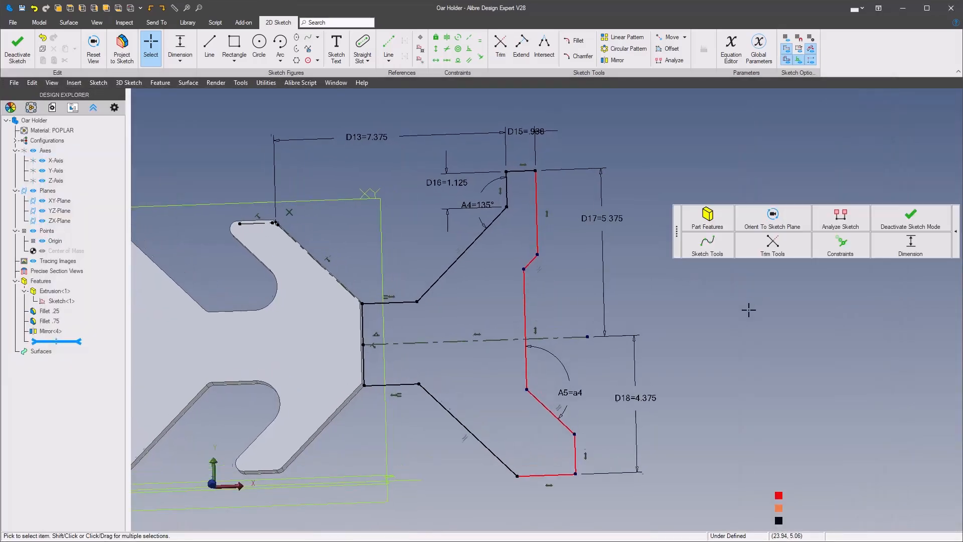
left_click(835, 254)
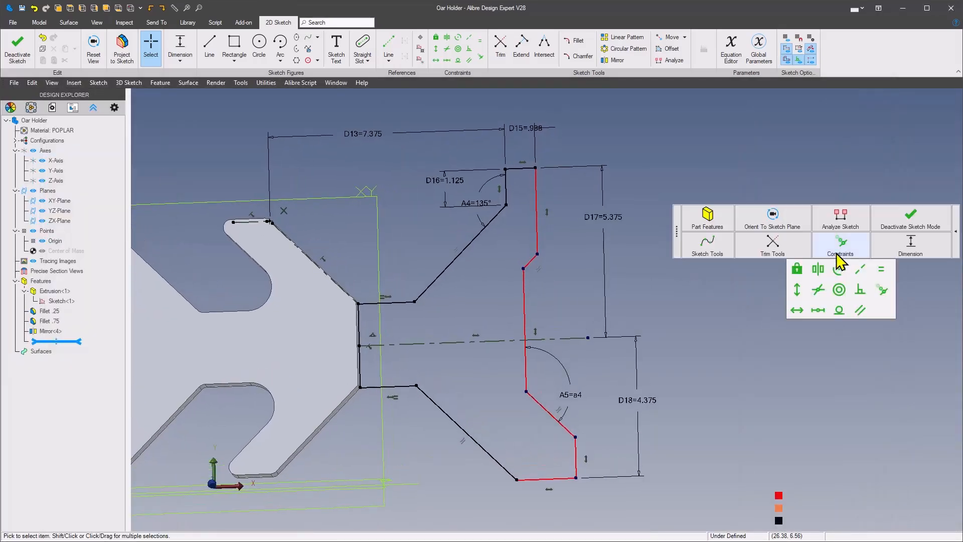
left_click(911, 246)
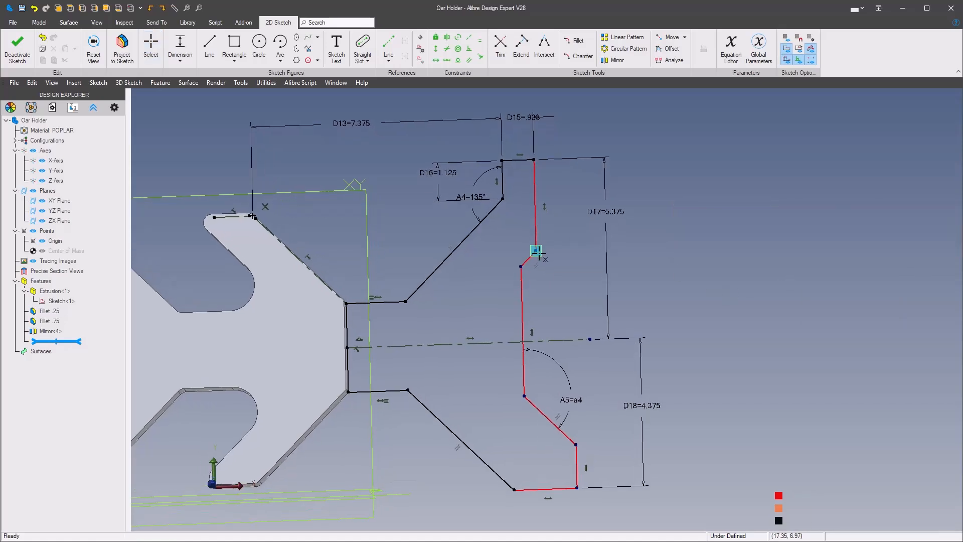
left_click(563, 339)
left_click(573, 295)
type("2.375")
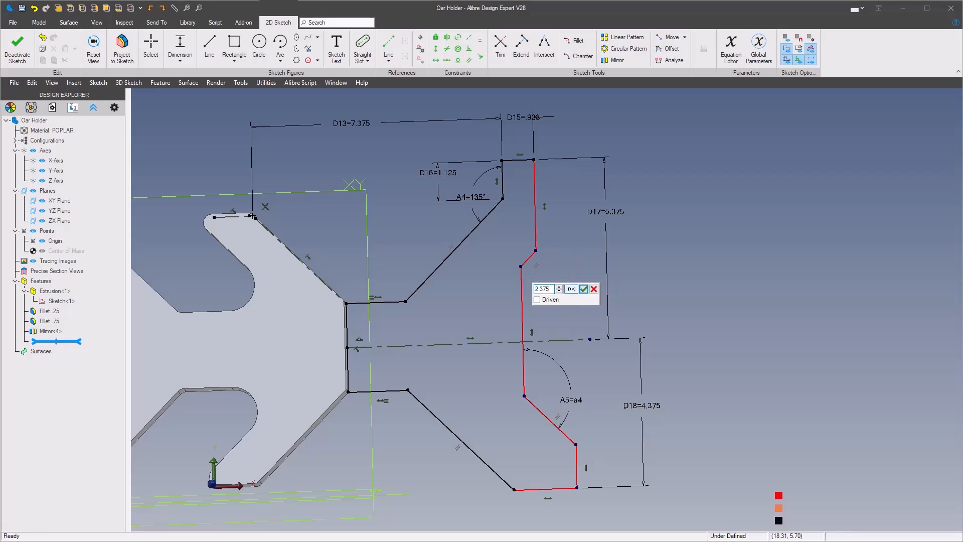
key("Return")
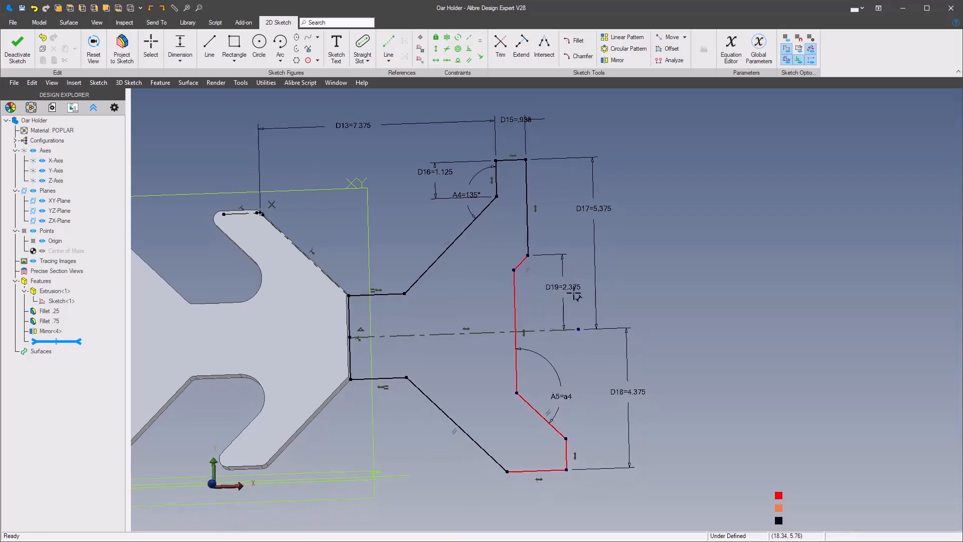
Dimension the vertical distance from the horizontal reference line to the recess's lower outer corner as d19.
scroll(647, 376, "up", 1)
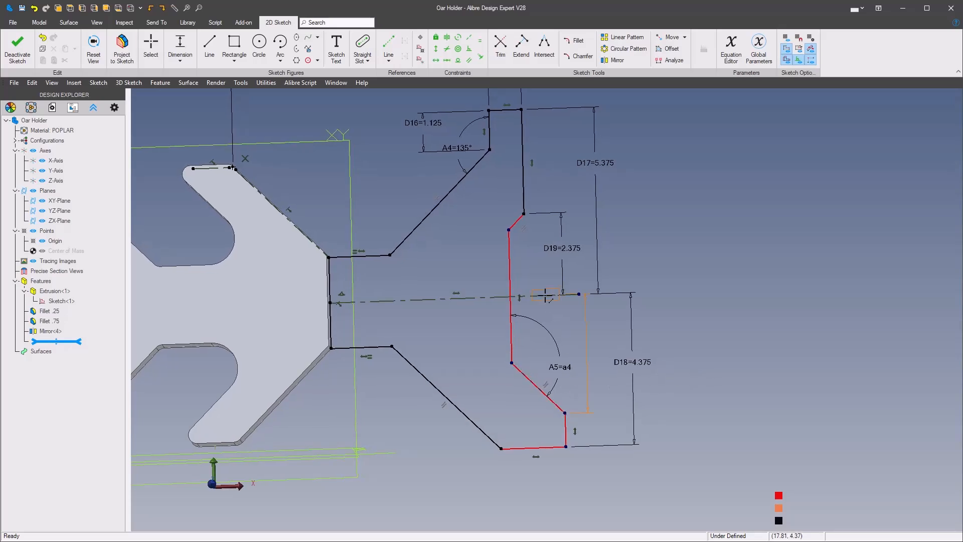
left_click(575, 339)
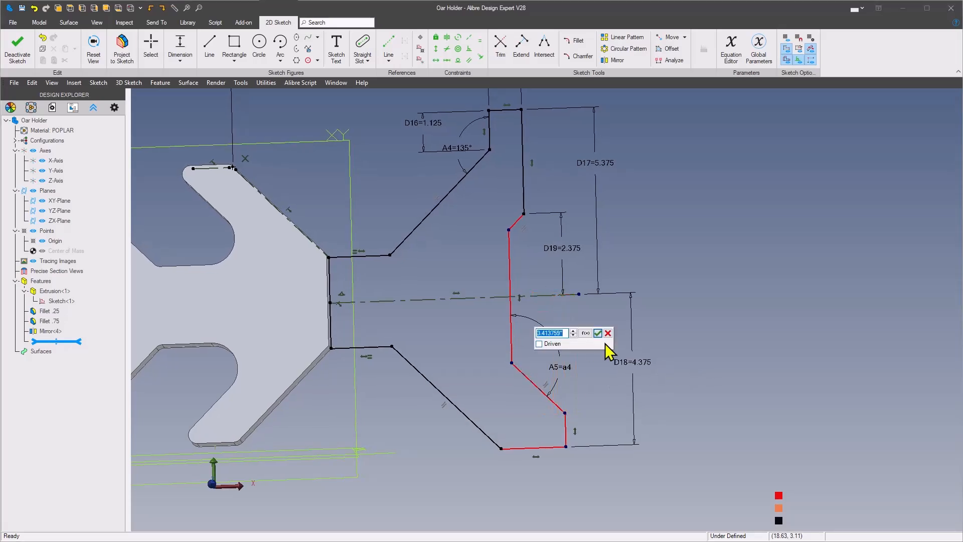
type("d19")
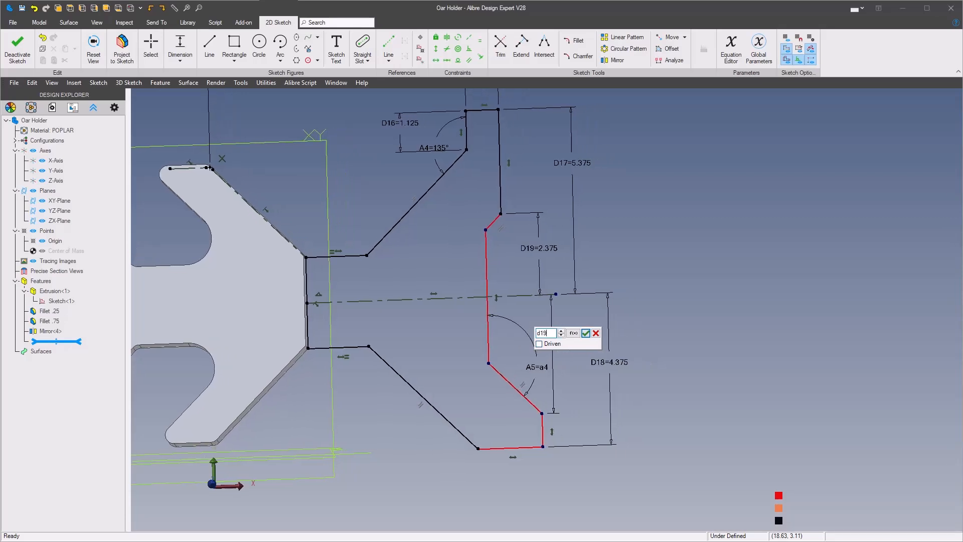
left_click(586, 334)
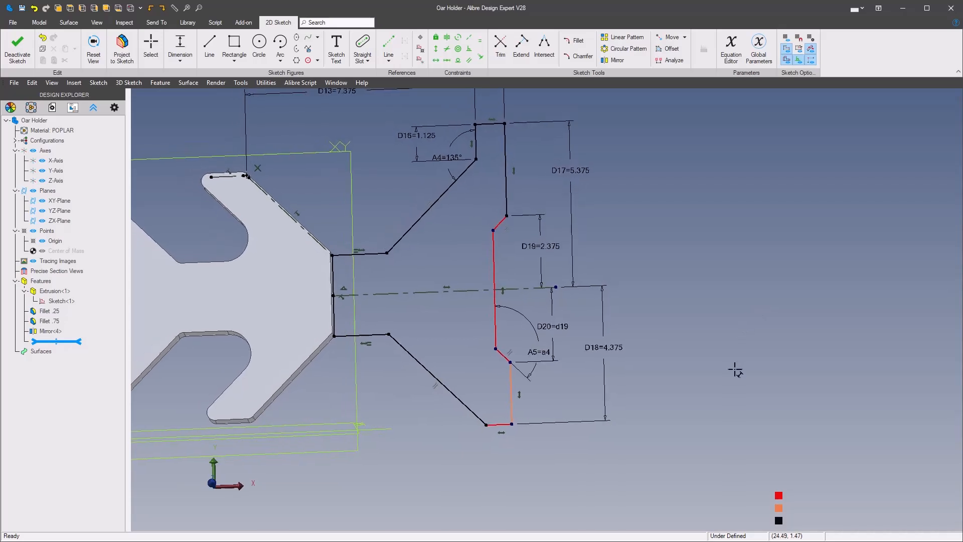
Dimension the horizontal distance between the upper outer vertical edge and the recess's vertical line as 1.
left_click(521, 224)
left_click(512, 300)
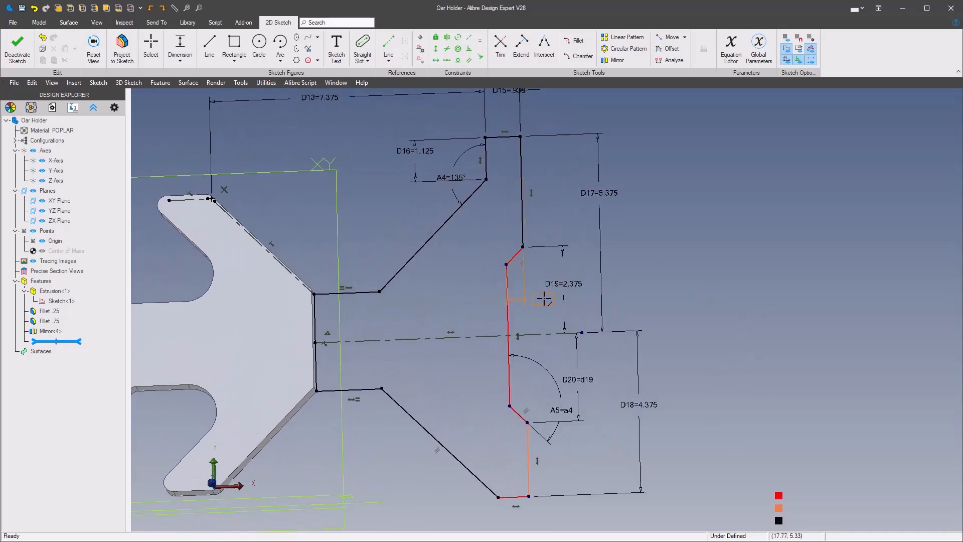
left_click(544, 299)
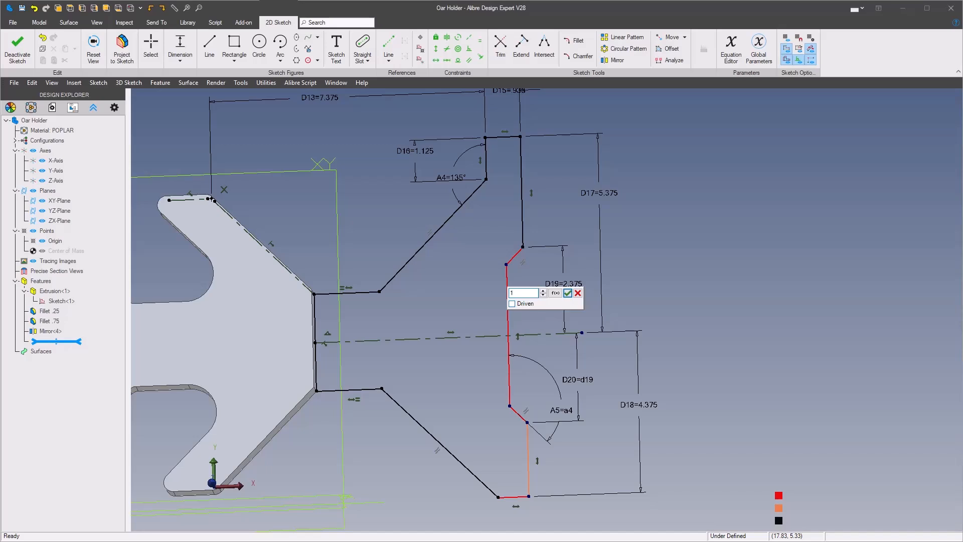
type("1")
key("Return")
scroll(718, 377, "down", 3)
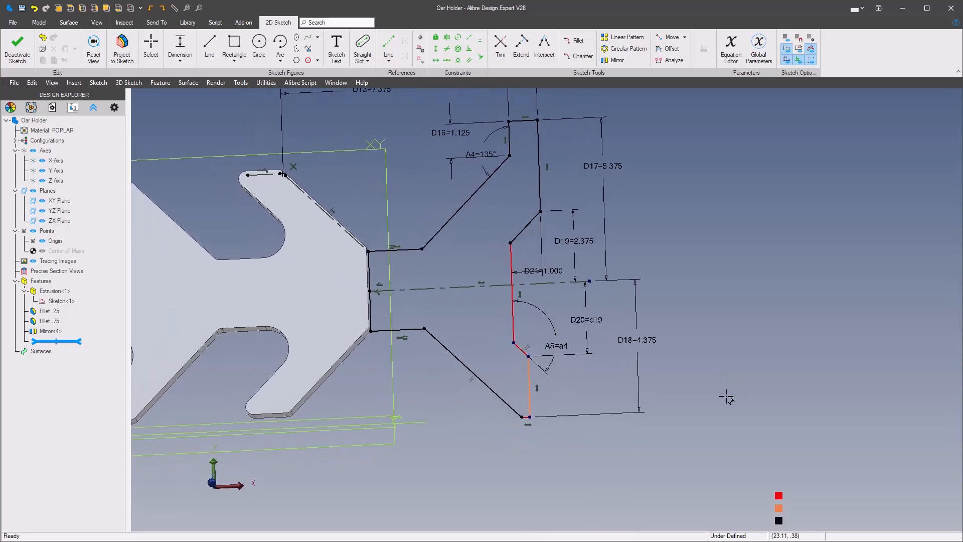
Move the recess's lower inner corner slightly upward to lengthen the lower recess diagonal and widen the lower arm.
right_click(726, 421)
left_click(653, 384)
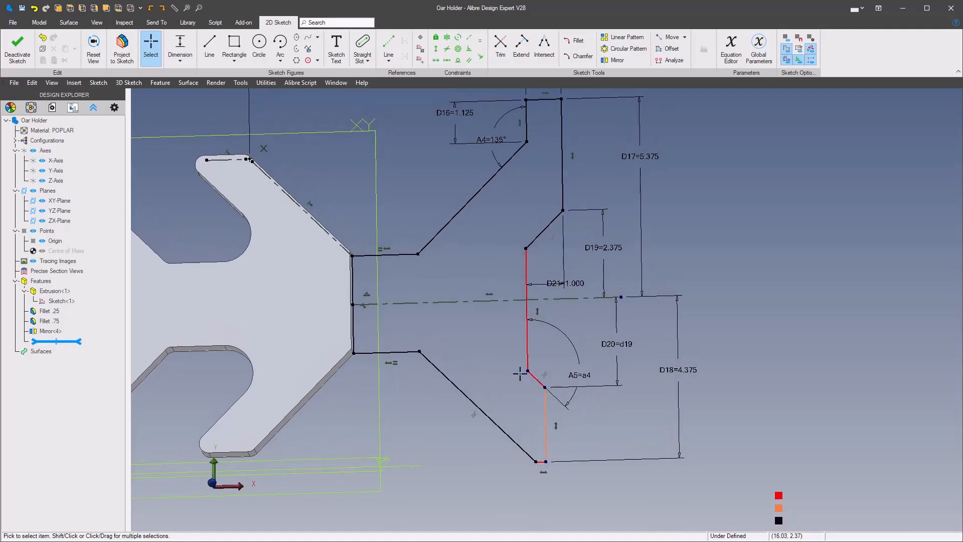
left_click_drag(526, 370, 523, 354)
middle_click_drag(794, 386, 745, 385)
Dimension the horizontal width of the lower arm's bottom edge as 16/16.
right_click(743, 386)
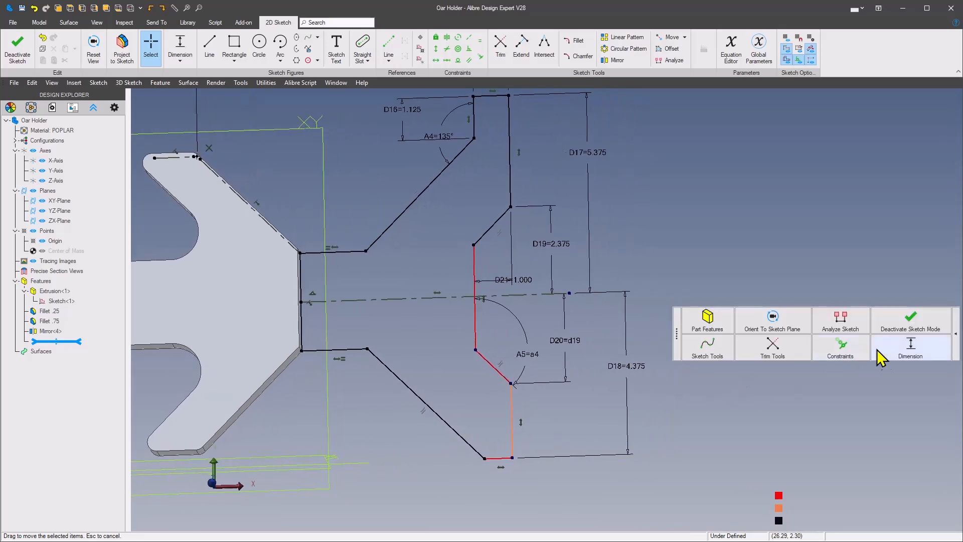
left_click(910, 348)
left_click(513, 362)
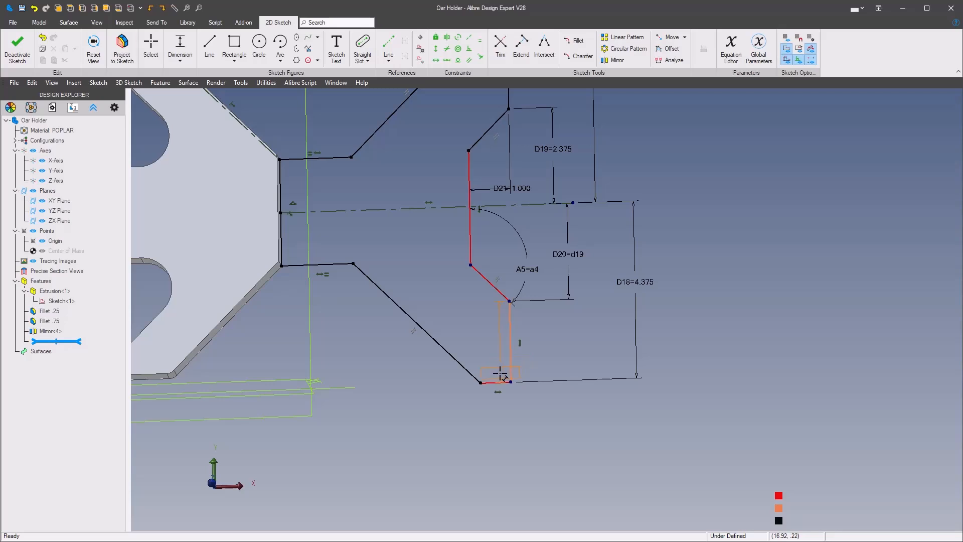
left_click(487, 383)
left_click(497, 422)
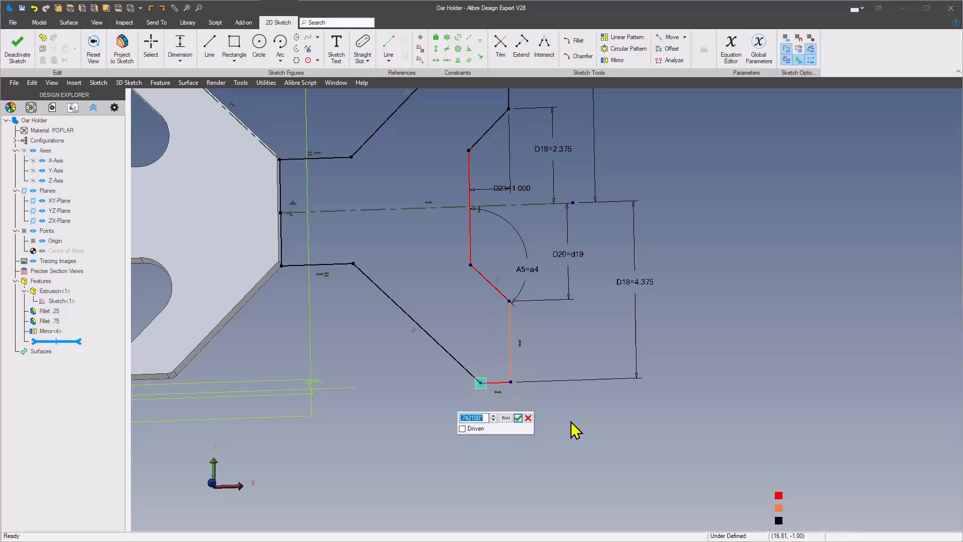
type("16/16")
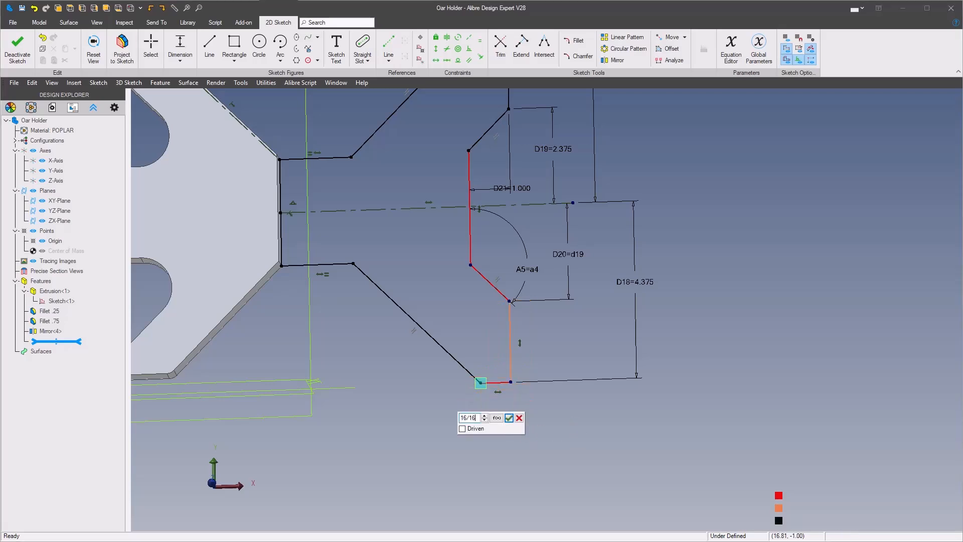
key("Return")
scroll(570, 415, "down", 2)
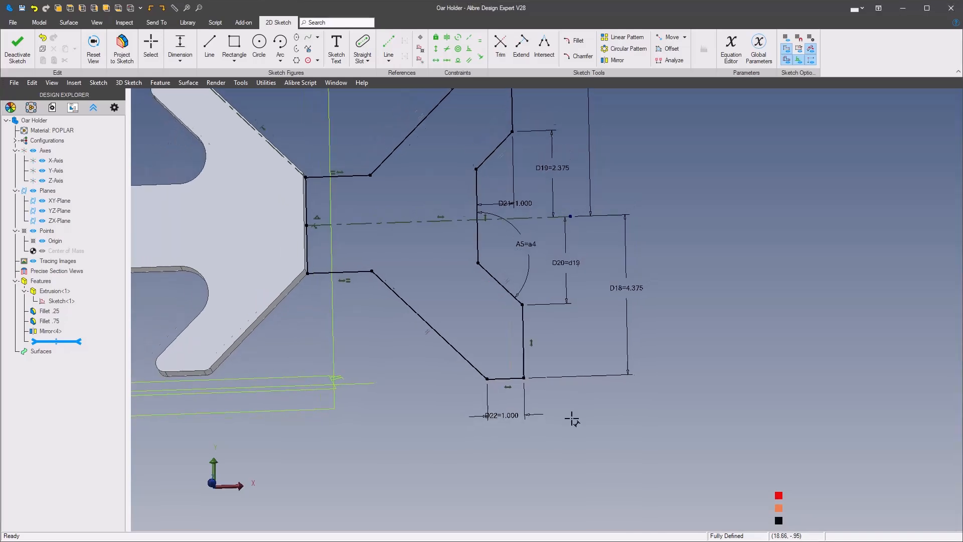
Set the lower arm's bottom width dimension to 13/16.
double_click(509, 408)
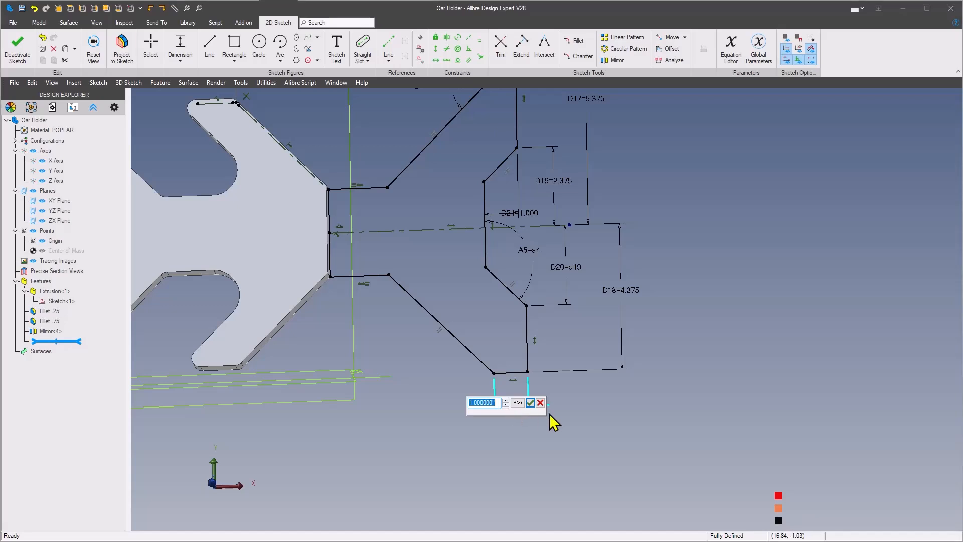
type("13/16")
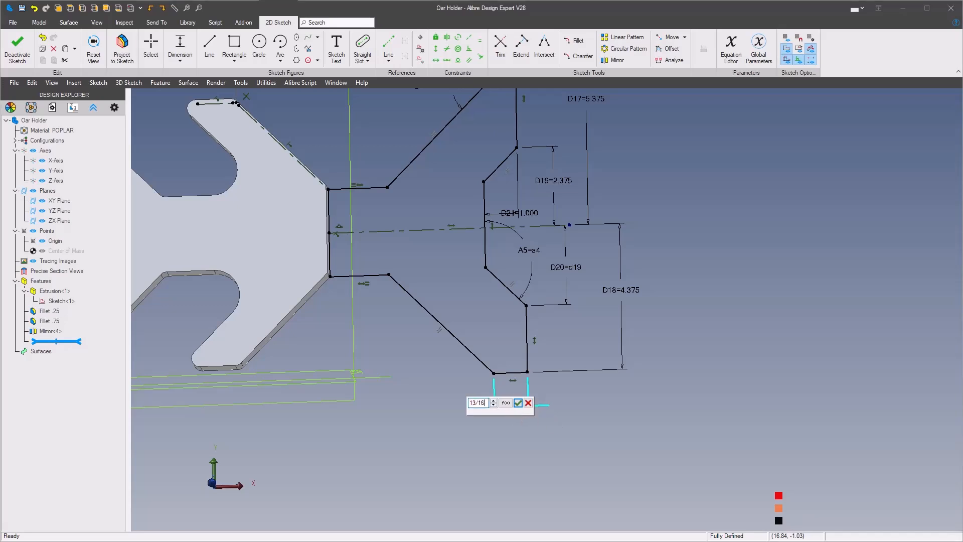
key("Return")
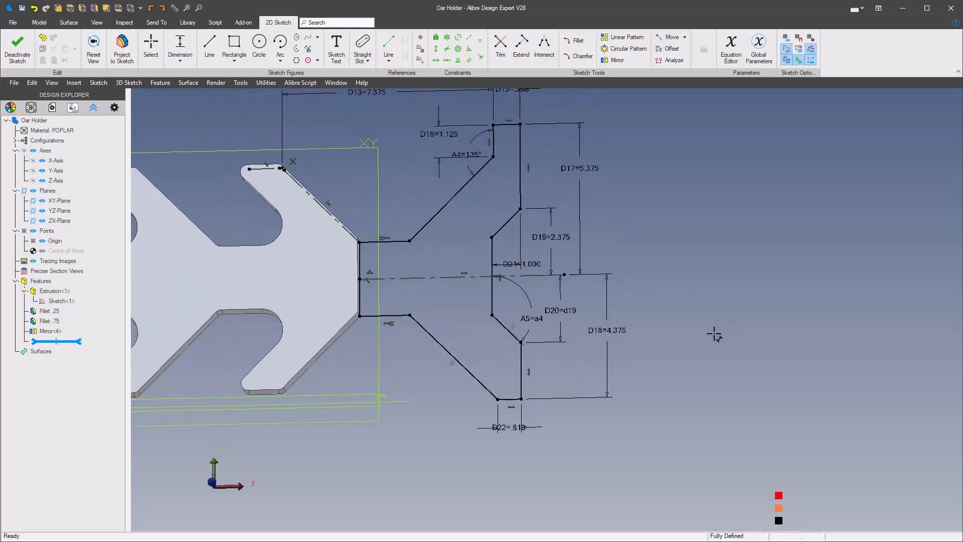
Check the angle between the lower arm's inner diagonal and its bottom edge without adding a dimension.
scroll(714, 351, "up", 2)
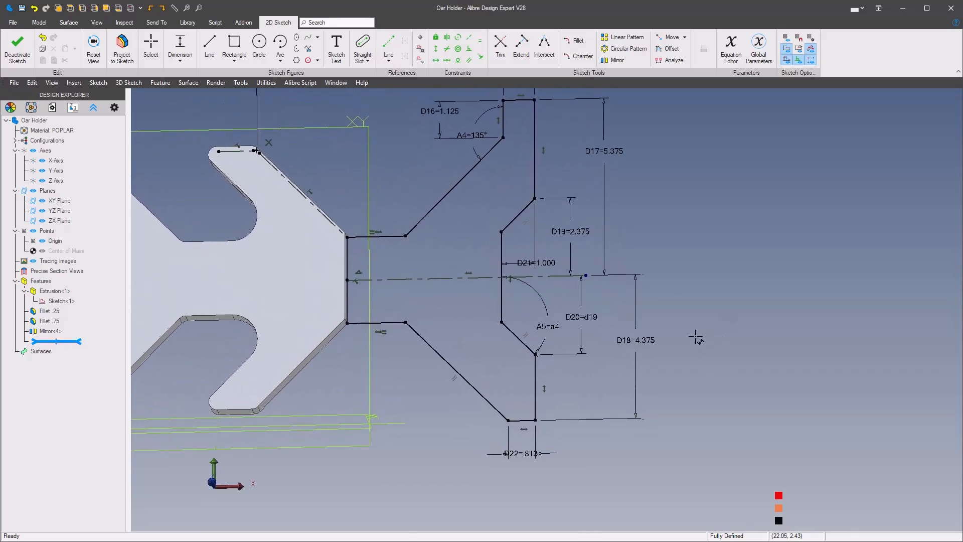
scroll(555, 398, "up", 2)
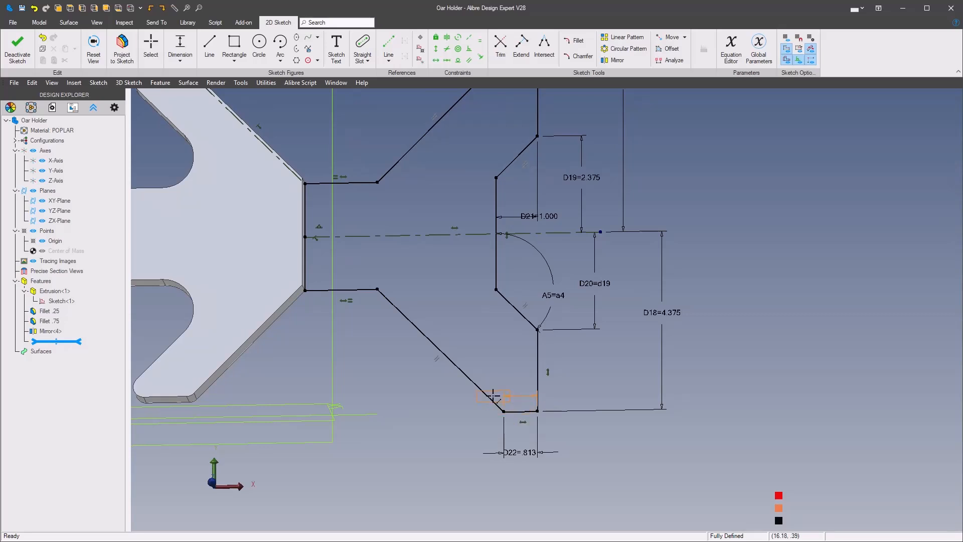
left_click(507, 382)
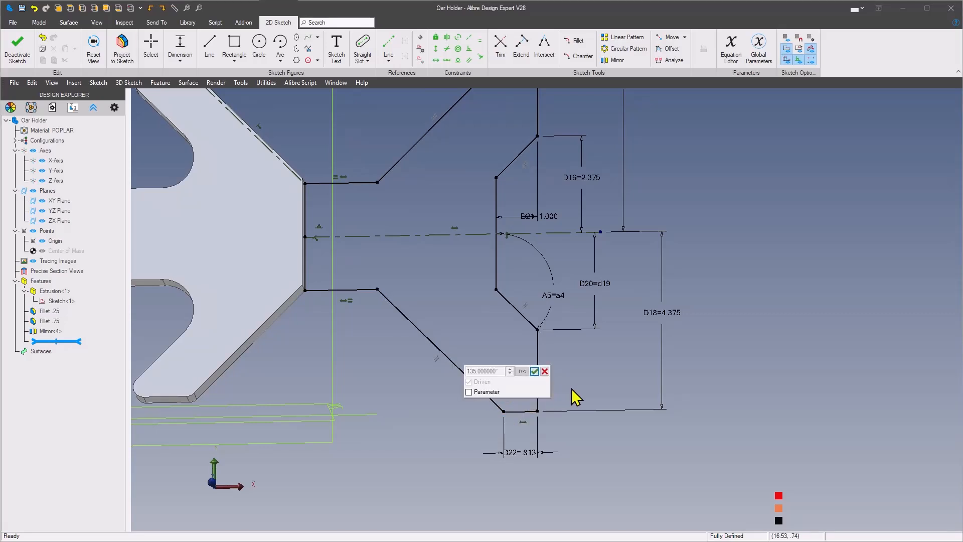
left_click(544, 371)
scroll(721, 345, "down", 1)
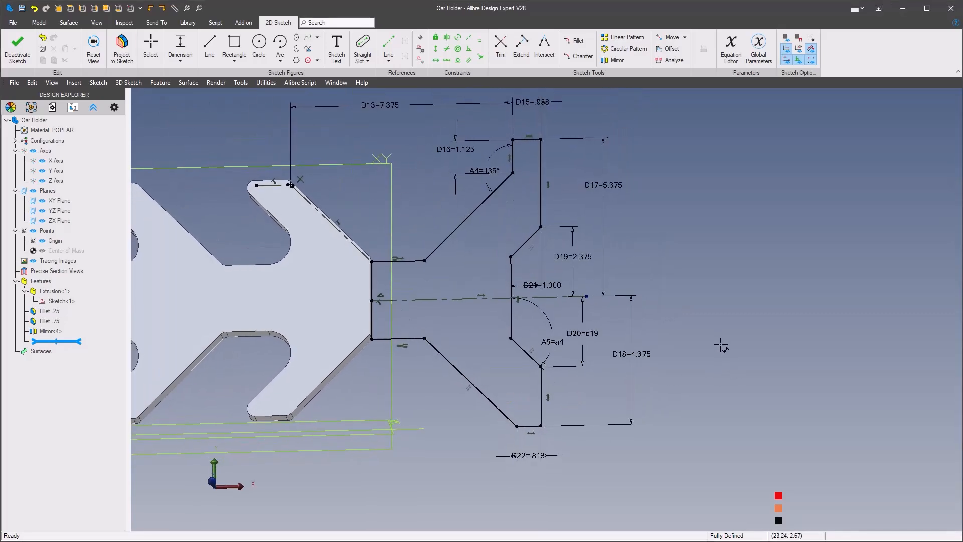
Check the horizontal distance from the recess's vertical line to the lower arm's outer edge without adding a dimension.
scroll(721, 345, "up", 2)
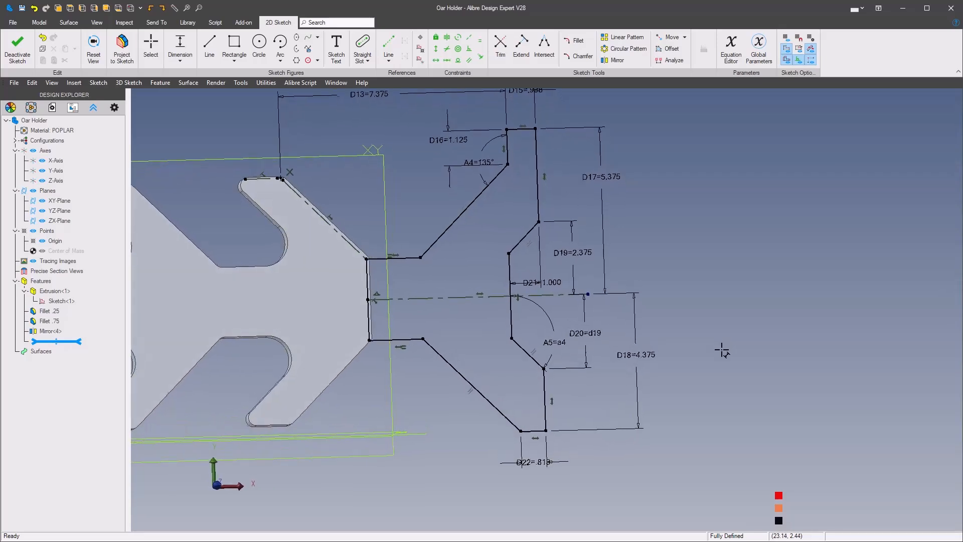
scroll(734, 356, "up", 1)
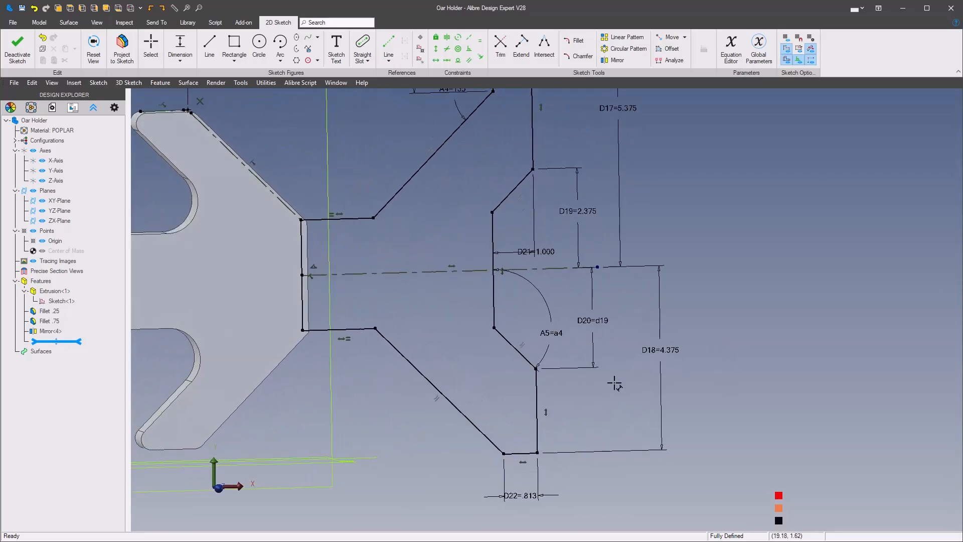
left_click(491, 305)
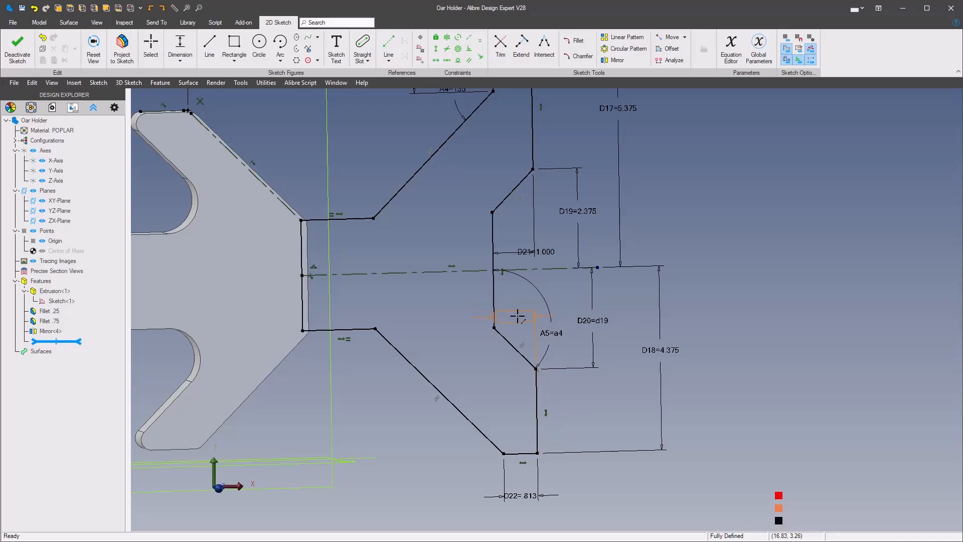
left_click(516, 317)
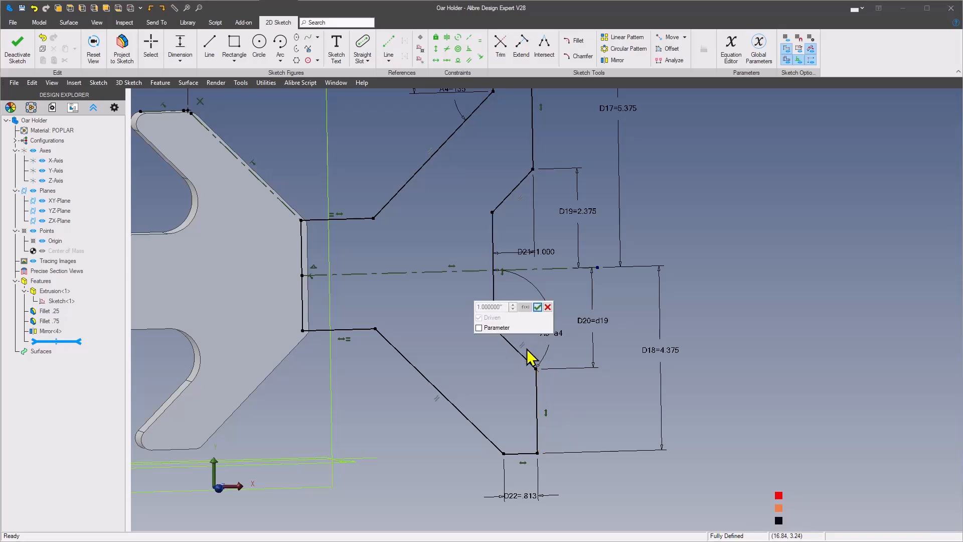
left_click(548, 307)
scroll(763, 348, "down", 3)
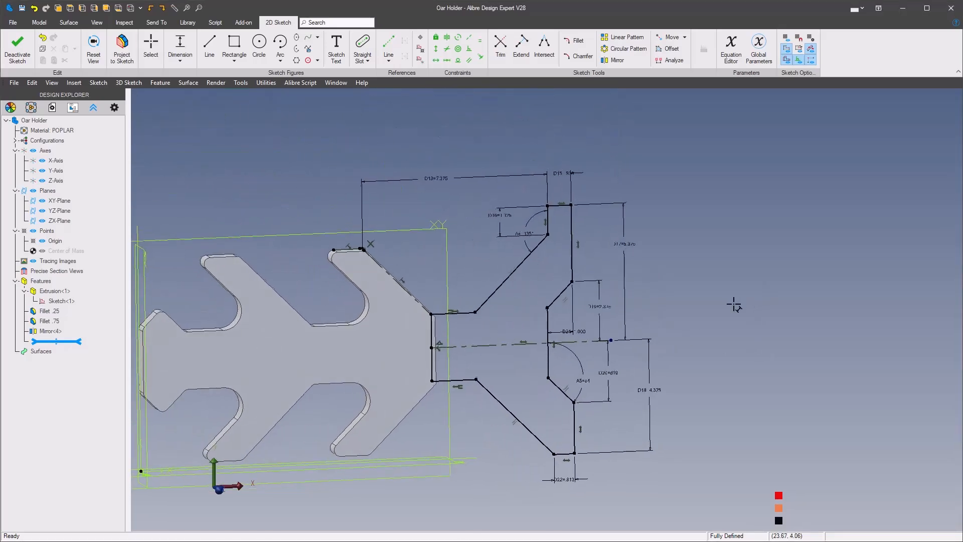
right_click(736, 290)
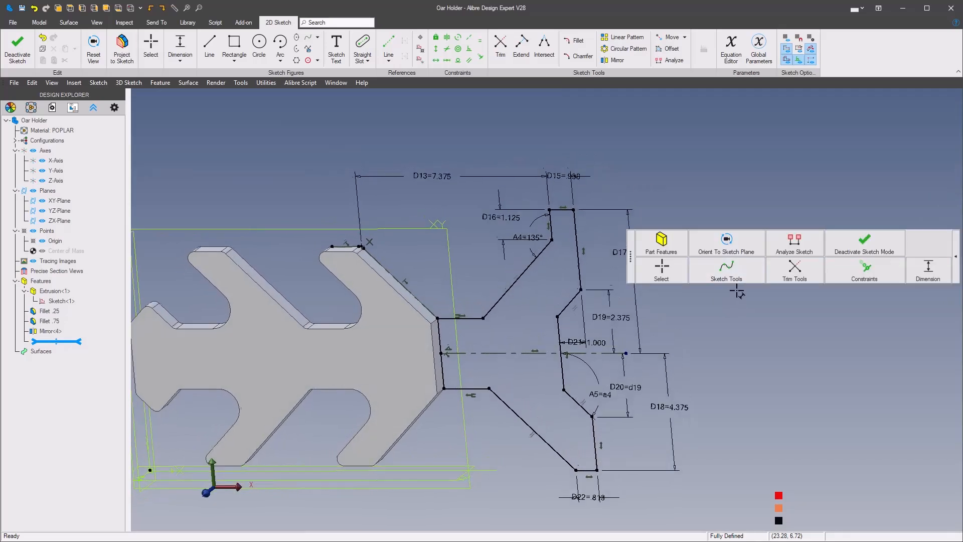
Extrude the right-hand section's sketch as a boss to depth, linking the depth to the first extrusion's parameter D10.
left_click(661, 242)
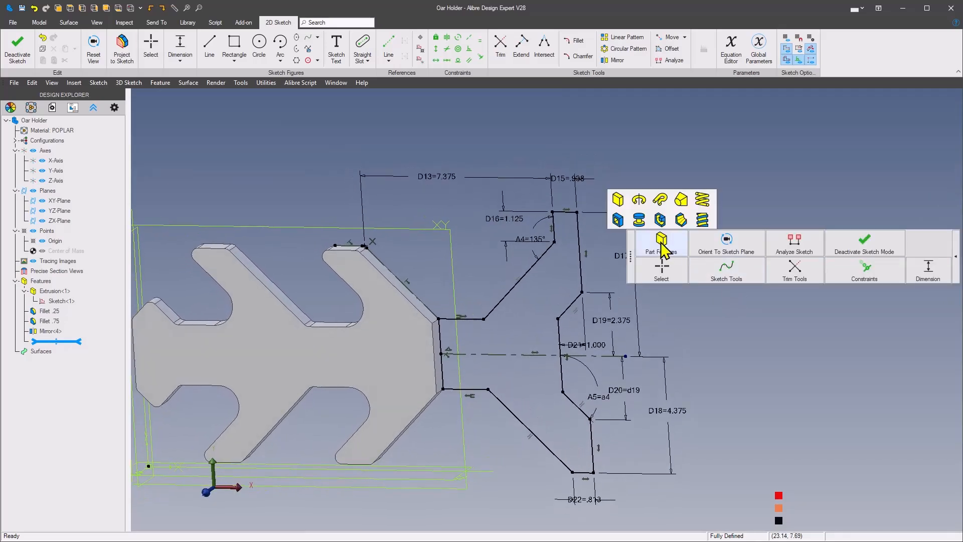
left_click(618, 200)
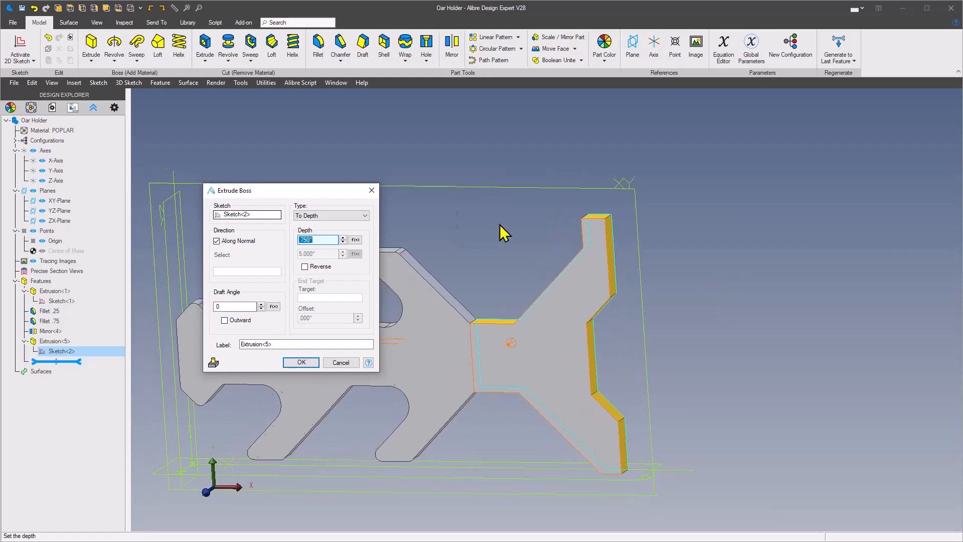
left_click(332, 215)
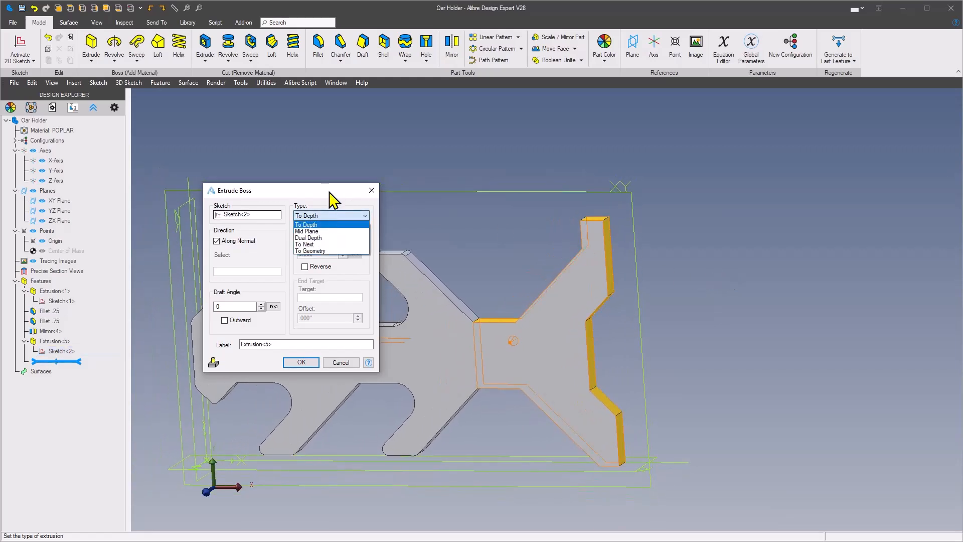
left_click(329, 192)
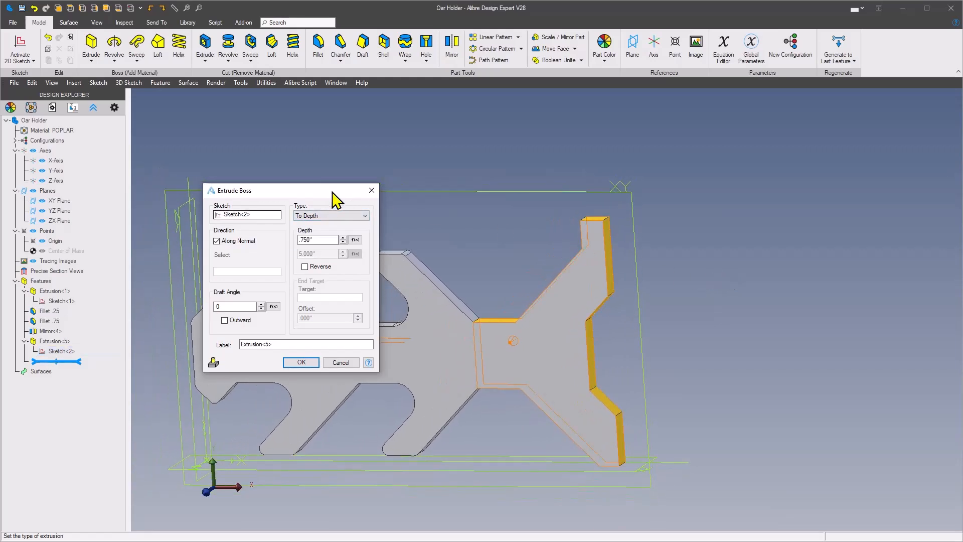
left_click(356, 240)
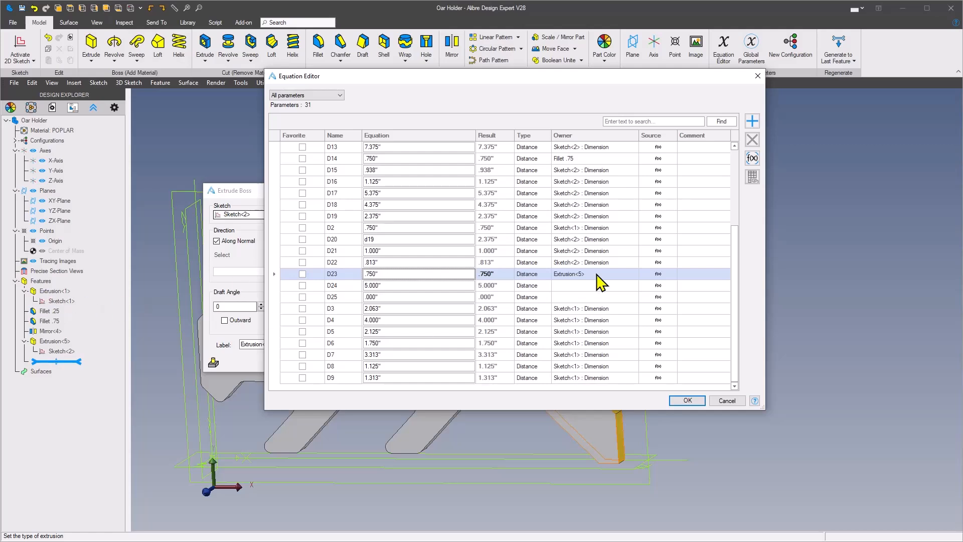
left_click(594, 137)
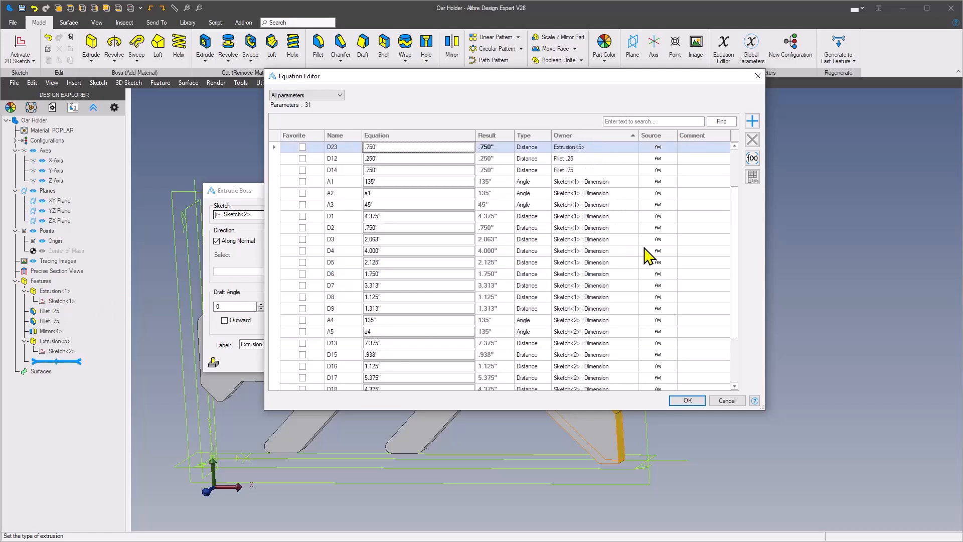
scroll(648, 256, "up", 2)
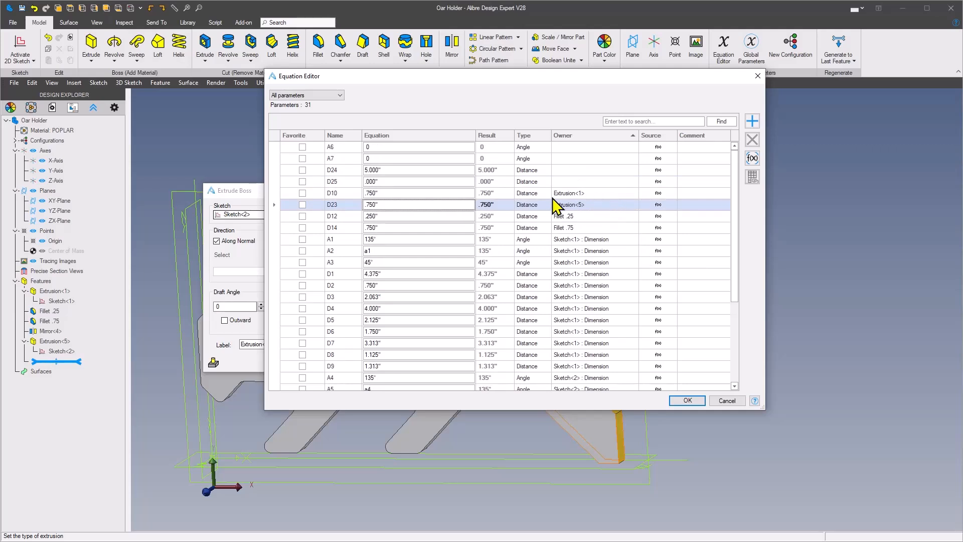
left_click(340, 193)
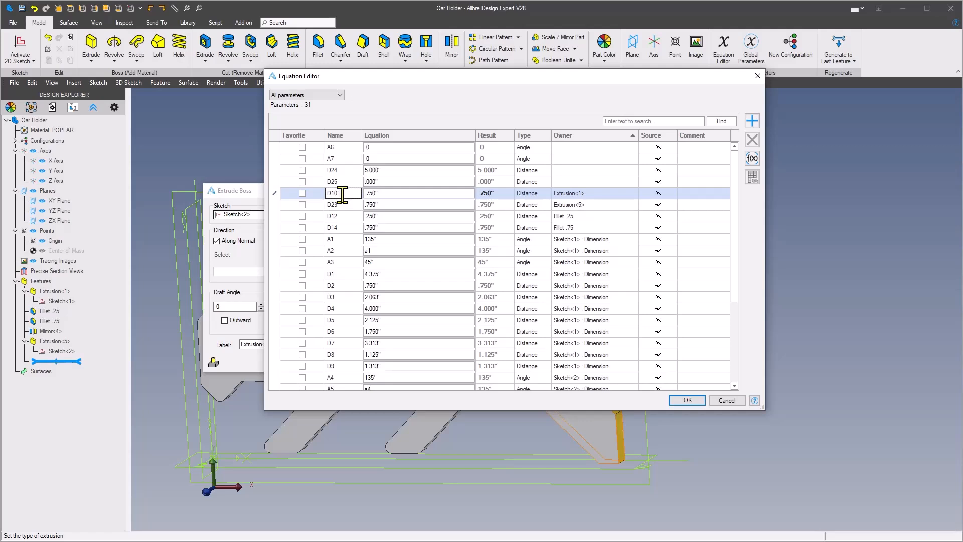
left_click(688, 400)
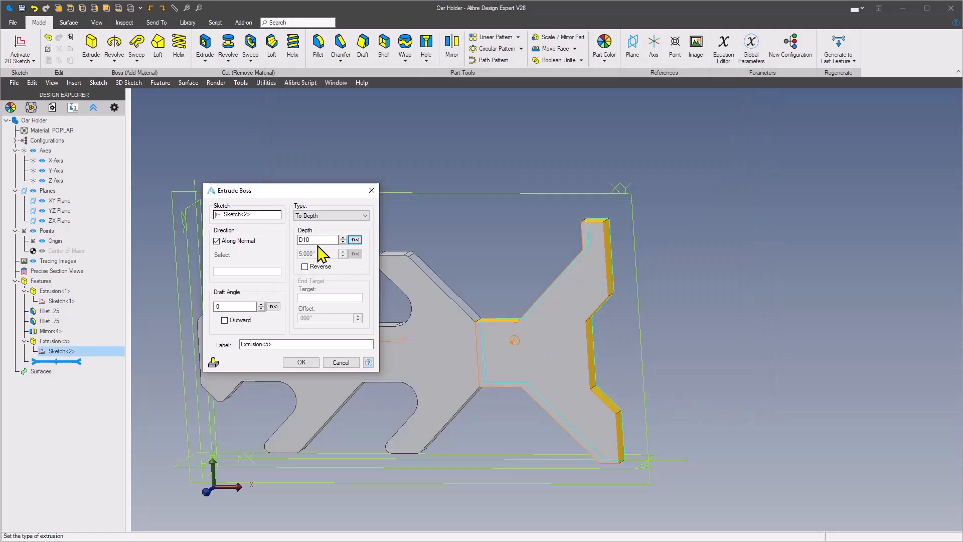
left_click(301, 362)
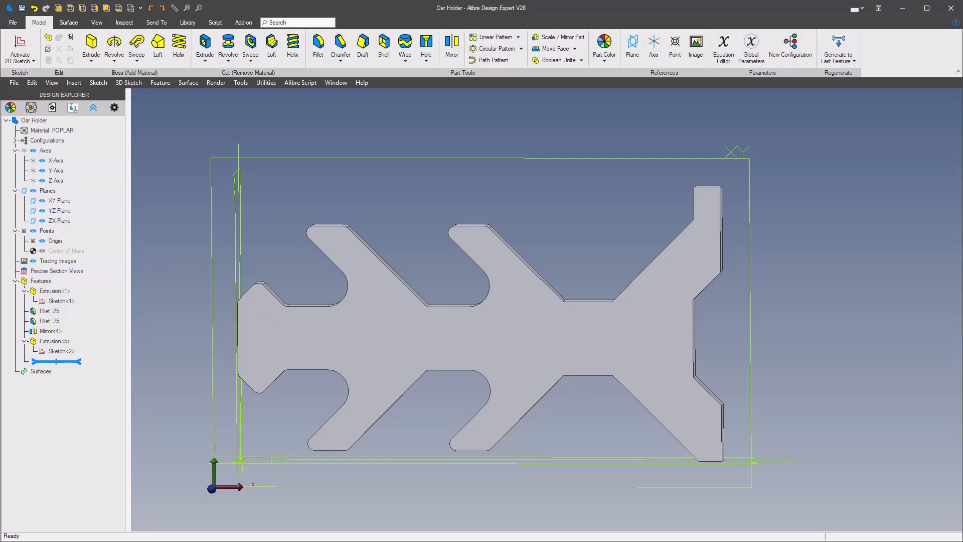
Start a constant-radius edge fillet with a .250" radius and label it Fillet .25.
key("alt+Tab")
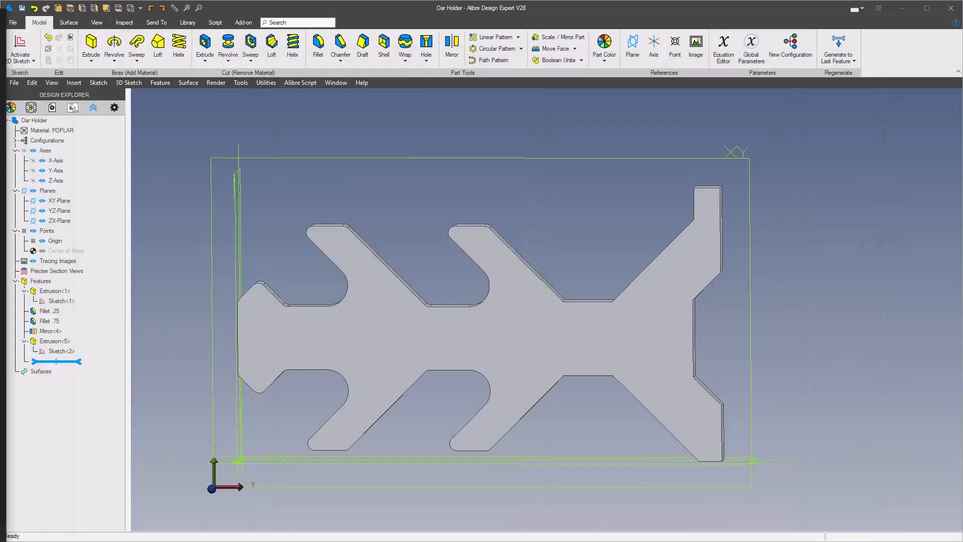
scroll(567, 235, "up", 3)
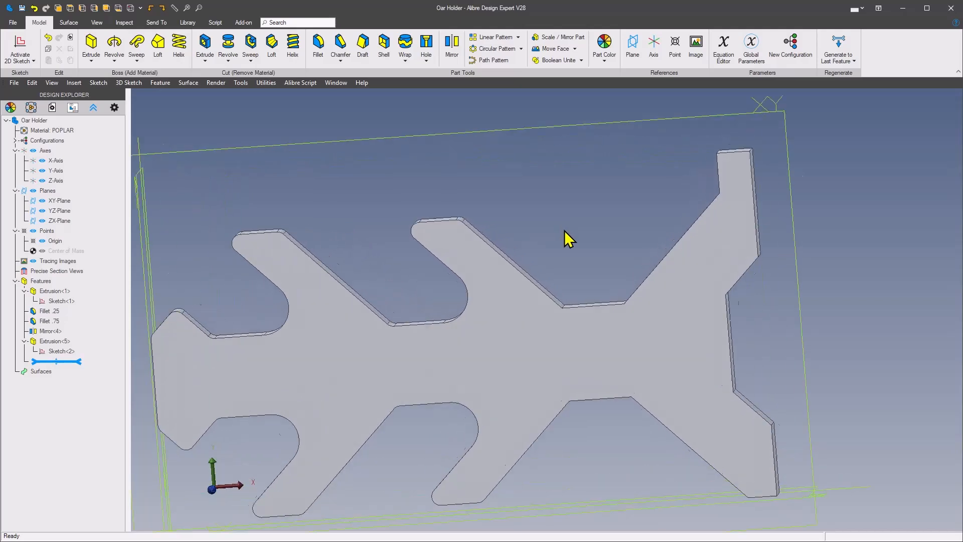
scroll(342, 186, "down", 2)
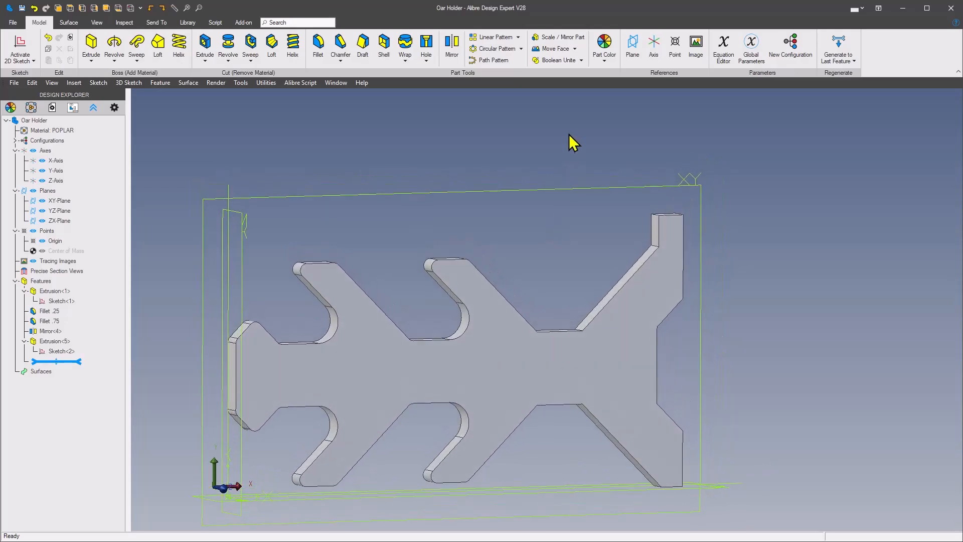
left_click(318, 46)
left_click(251, 195)
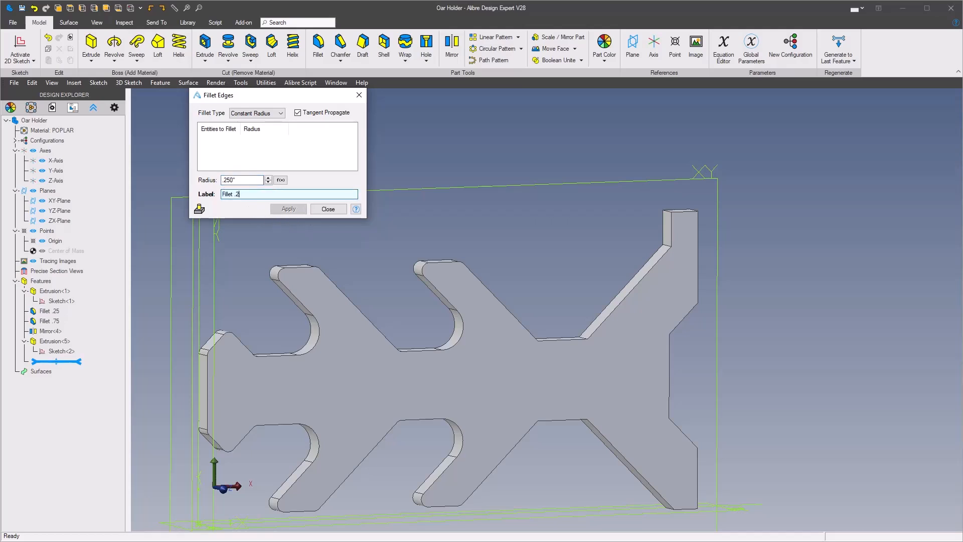
left_click(308, 145)
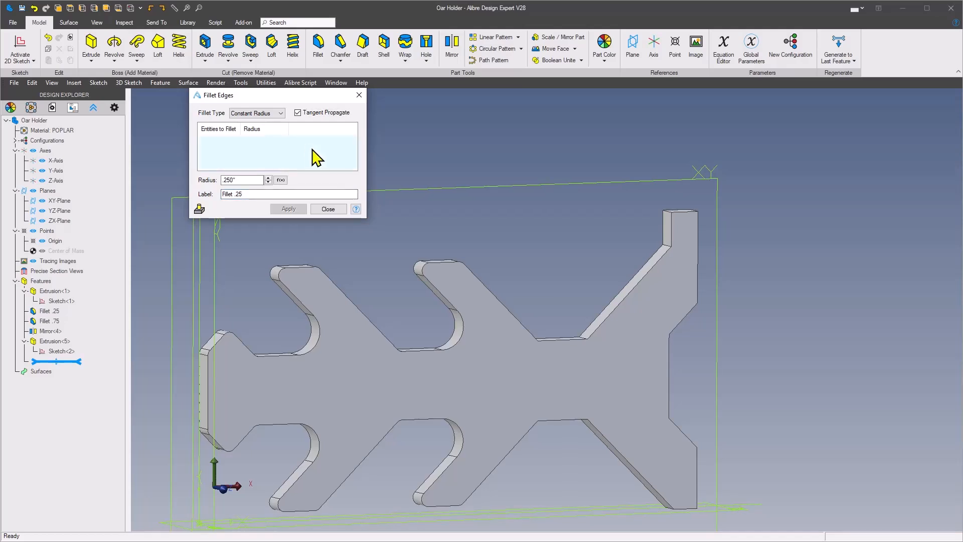
Apply the .250" fillet to the upper arm's inner tip, the lower arm's outer tip, the four neck corners and the recess's two outer corners.
scroll(465, 281, "up", 3)
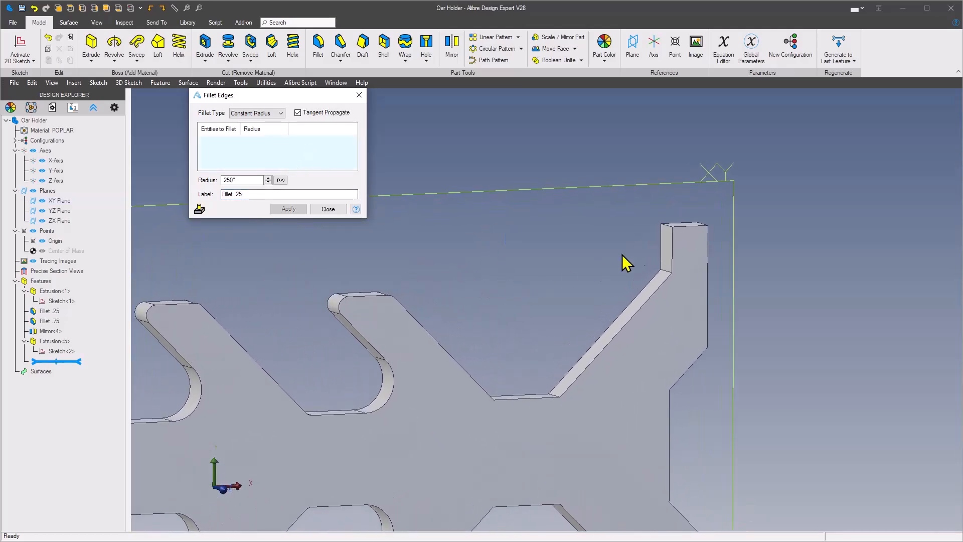
left_click(668, 226)
middle_click_drag(609, 231, 710, 379)
scroll(672, 333, "up", 3)
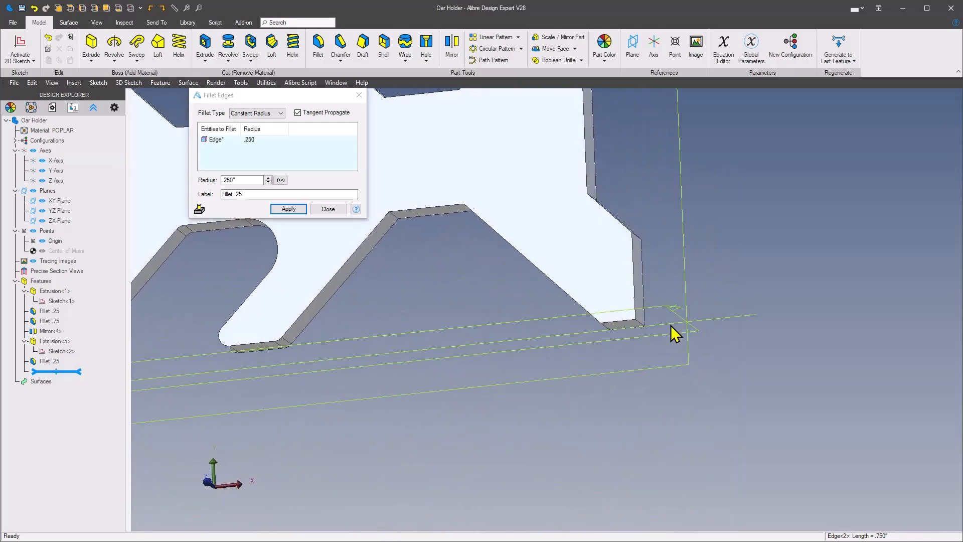
left_click(643, 327)
scroll(572, 368, "down", 3)
middle_click_drag(571, 368, 498, 206)
scroll(543, 368, "up", 3)
left_click(580, 345)
left_click(493, 357)
left_click(484, 276)
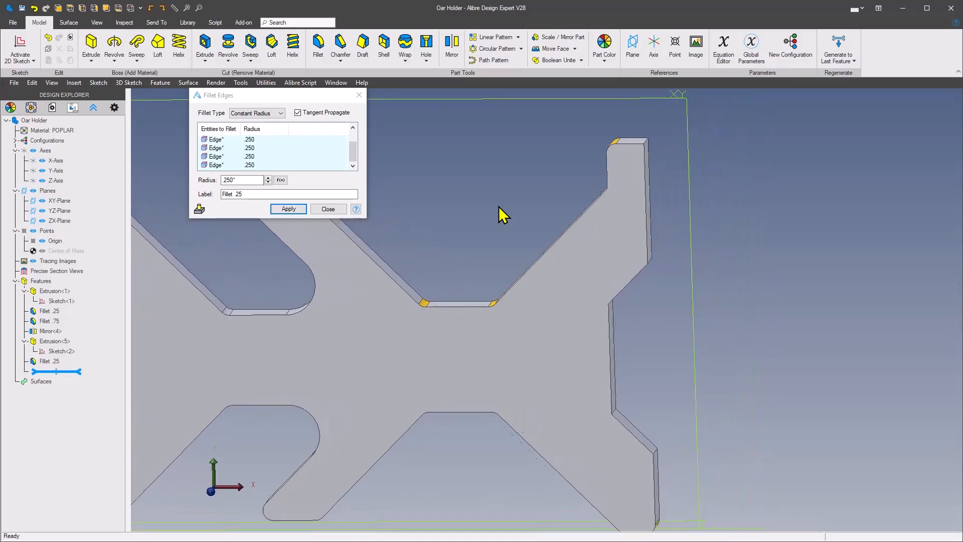
left_click(581, 239)
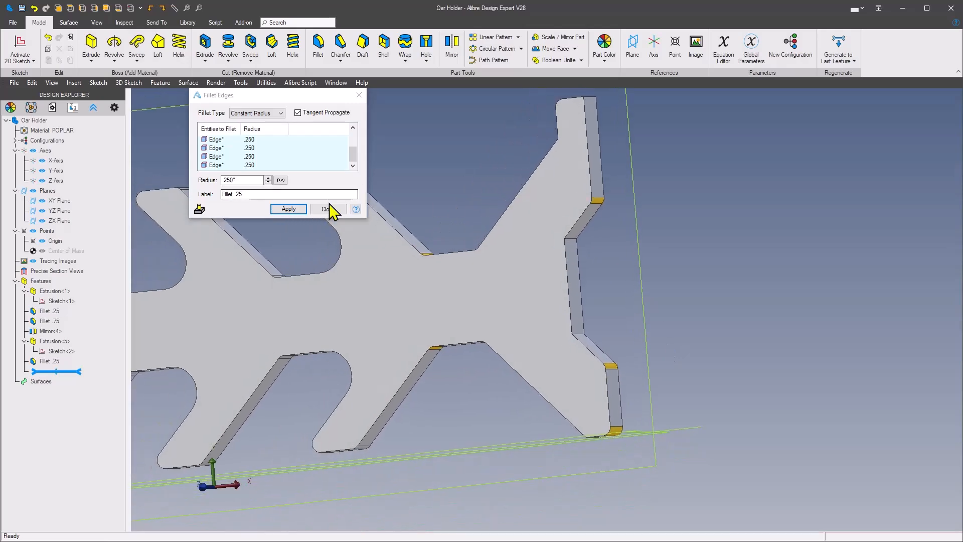
left_click(297, 209)
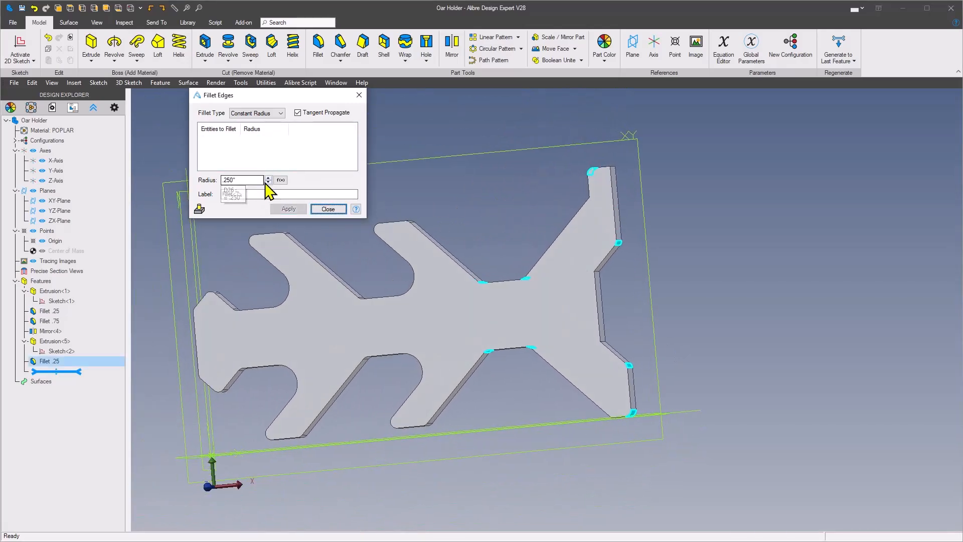
Fillet the recess's two inner corners with a 1.000" radius and label the feature Fillet 1.0.
left_click_drag(258, 180, 181, 173)
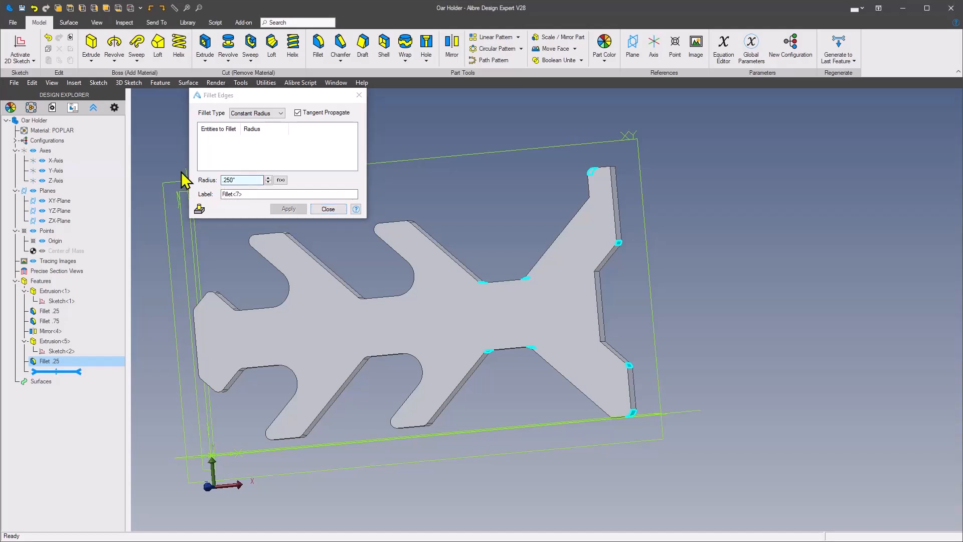
left_click(251, 195)
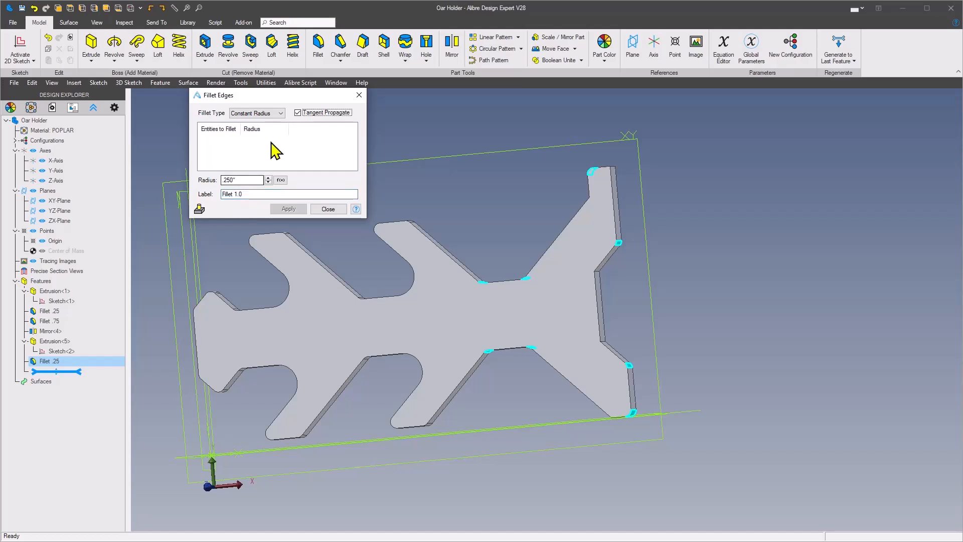
scroll(462, 224, "up", 5)
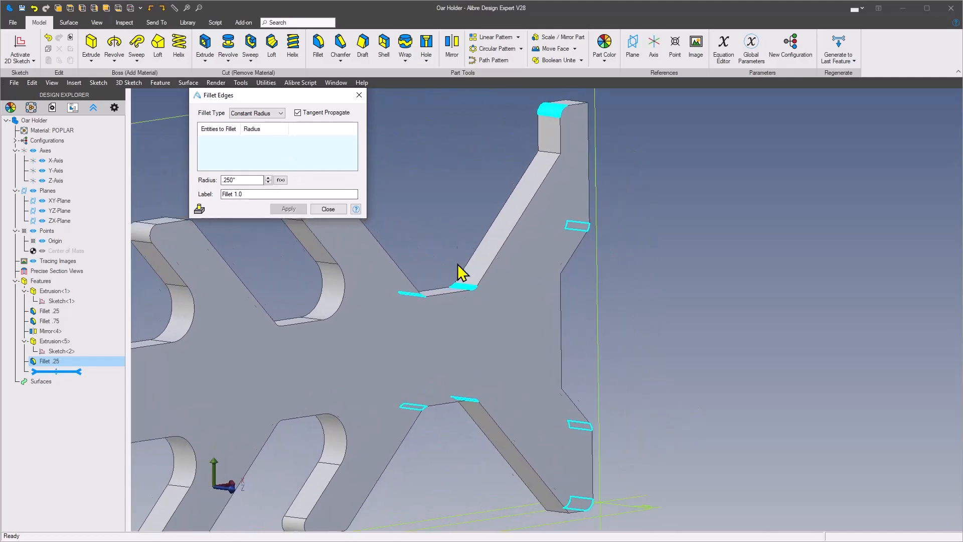
scroll(457, 248, "up", 3)
left_click(591, 254)
middle_click_drag(591, 254, 667, 298)
left_click(610, 325)
scroll(616, 304, "down", 4)
double_click(256, 180)
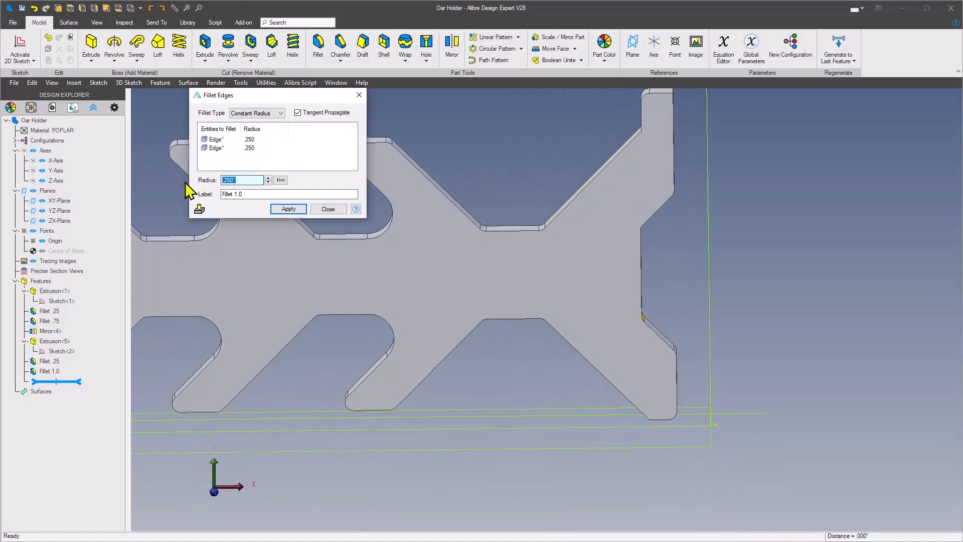
key("Tab")
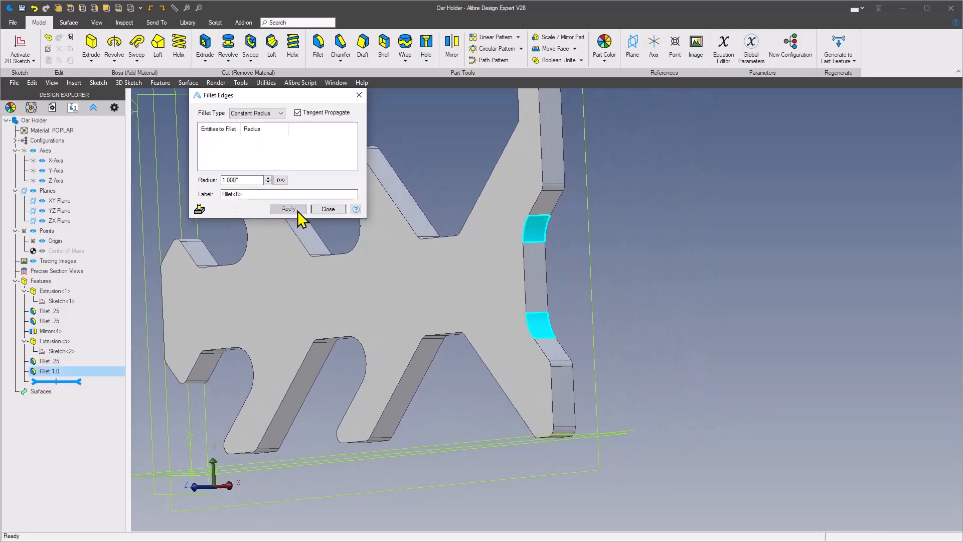
left_click(329, 209)
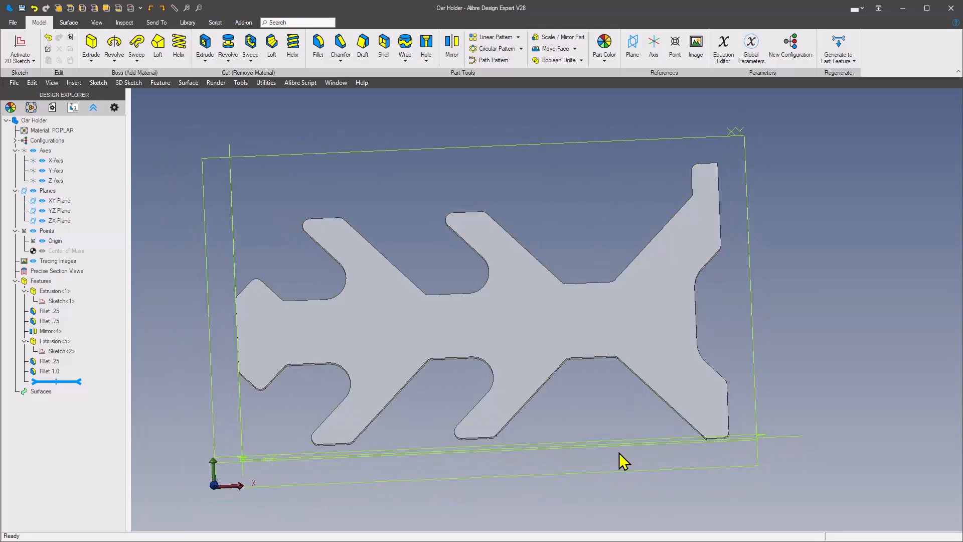
Consult the slot dimensions in the Oar Holder.jpg reference drawing and start a 2D sketch on the part's large flat face.
left_click_drag(0, 84, 658, 63)
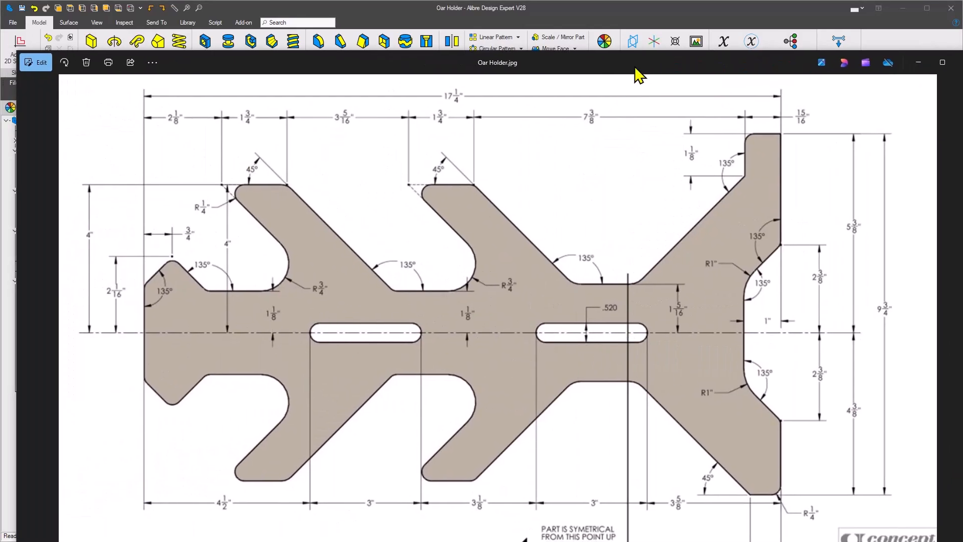
left_click_drag(638, 65, 0, 65)
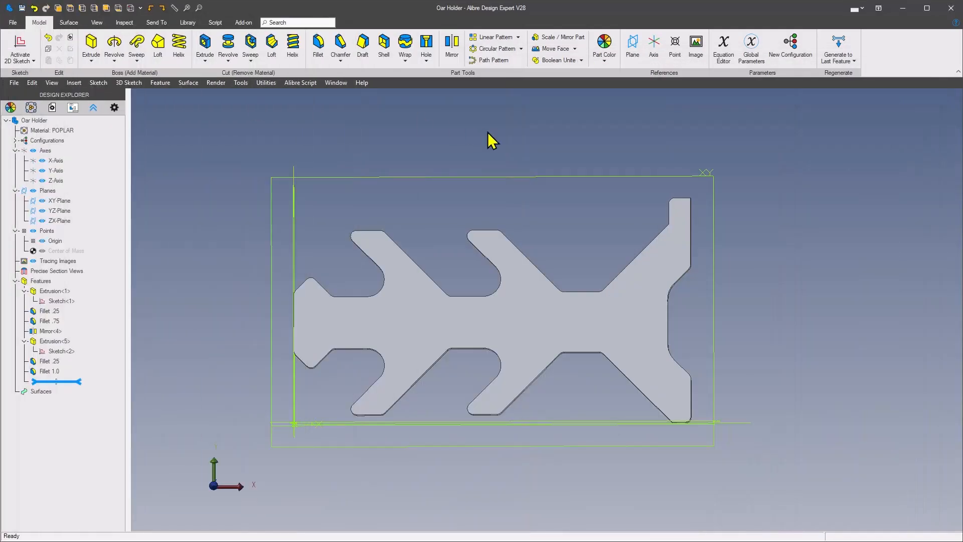
scroll(420, 218, "up", 1)
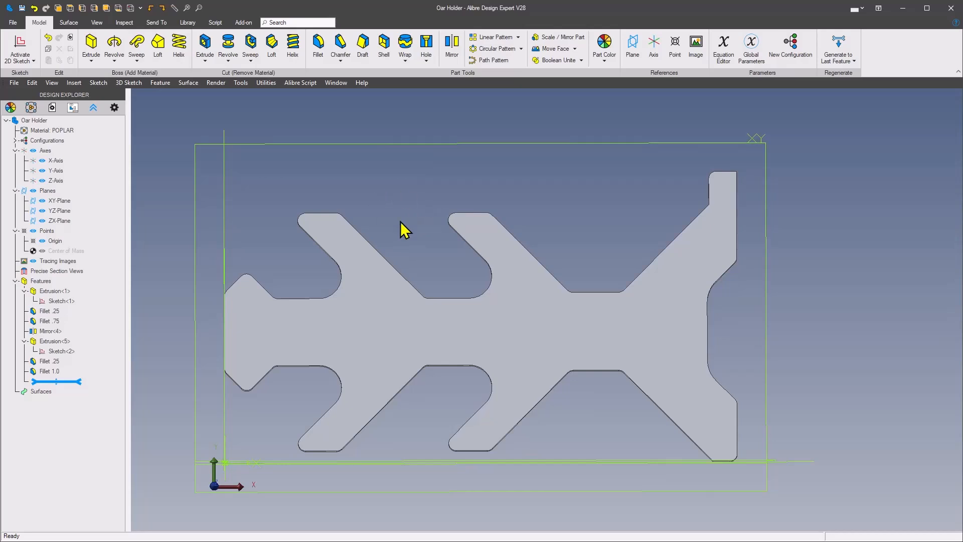
right_click(501, 333)
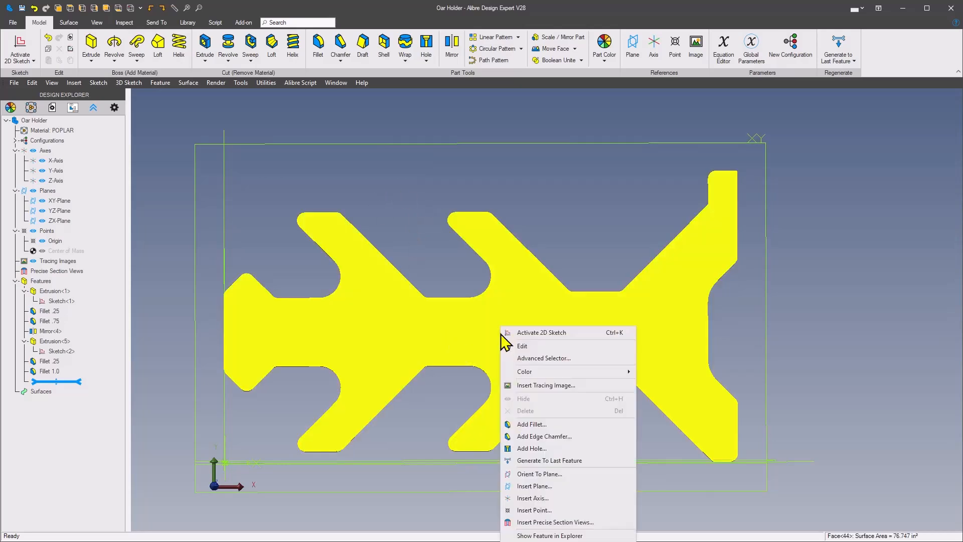
left_click(542, 333)
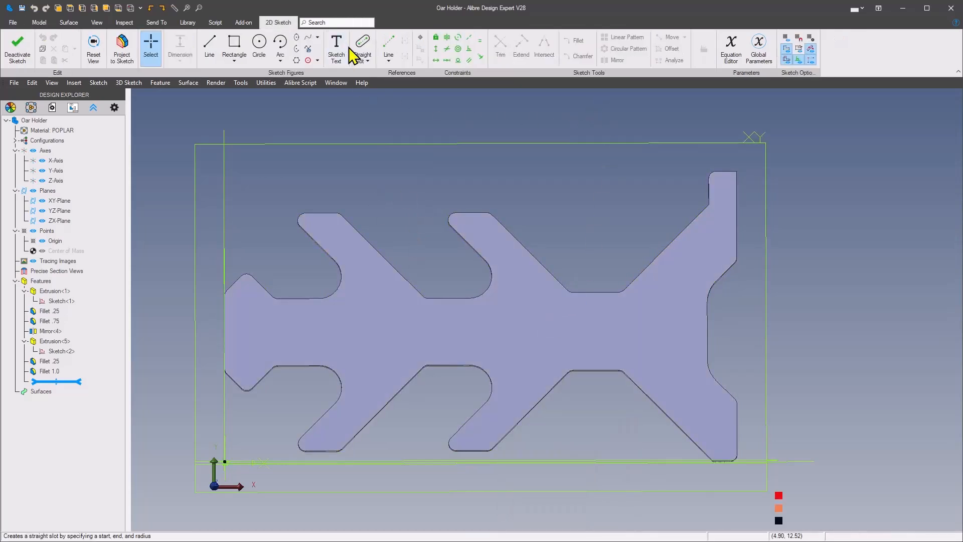
Sketch two separate horizontal rectangles along the middle of the body, one in the left section and one in the right section.
left_click(367, 62)
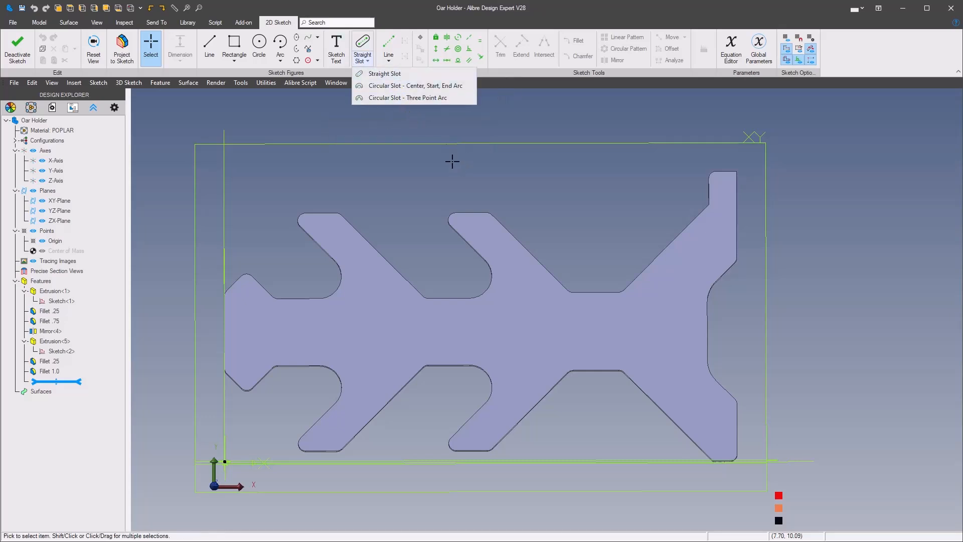
right_click(410, 180)
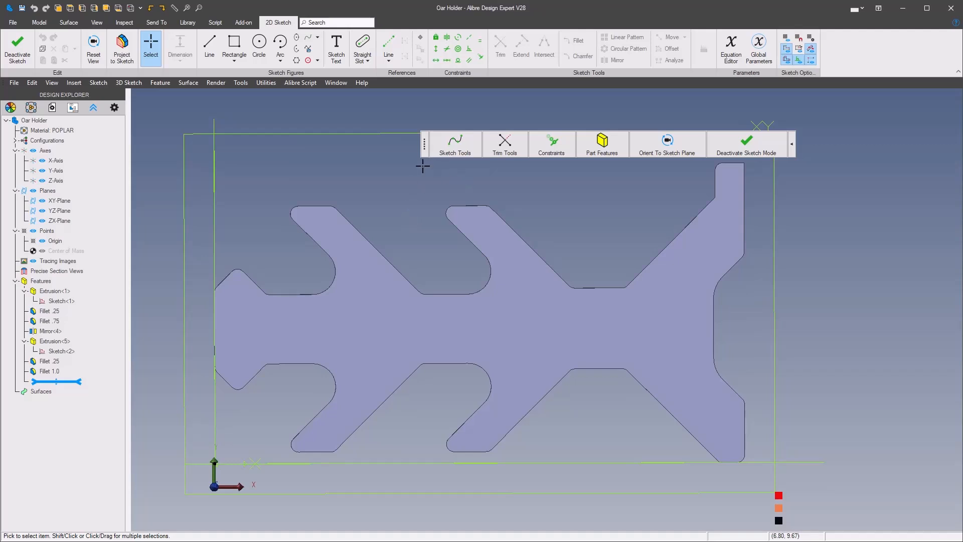
left_click(448, 151)
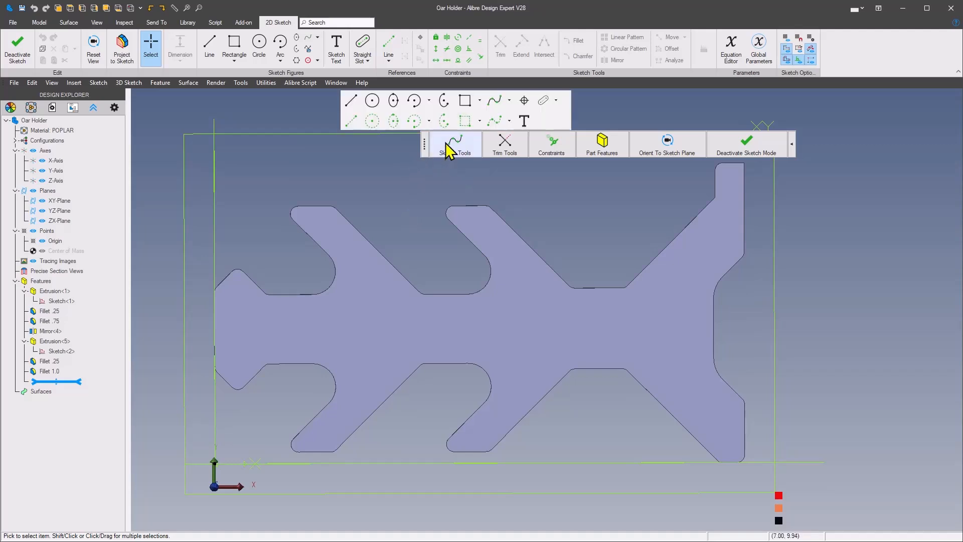
left_click(465, 101)
scroll(442, 271, "up", 3)
scroll(417, 282, "up", 2)
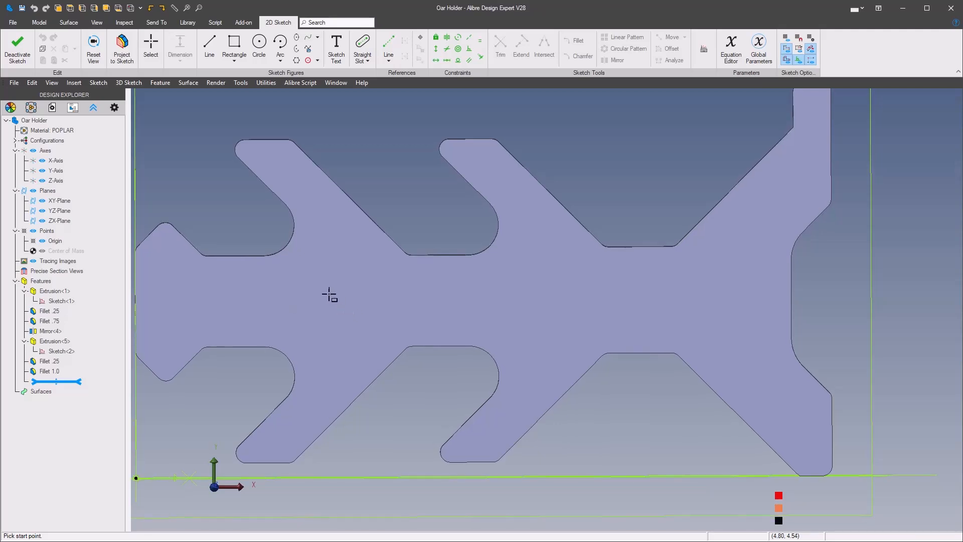
left_click(324, 298)
left_click(433, 314)
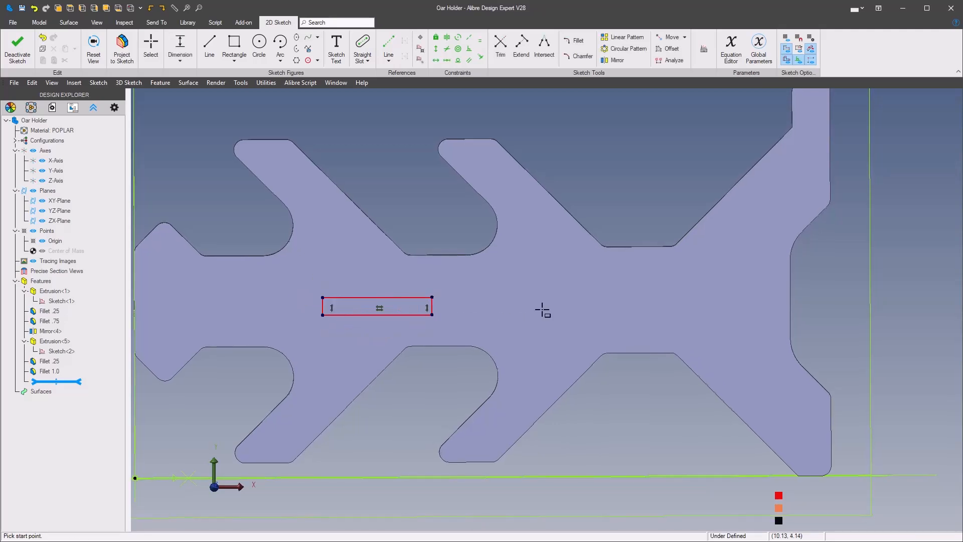
scroll(547, 306, "down", 1)
left_click(635, 315)
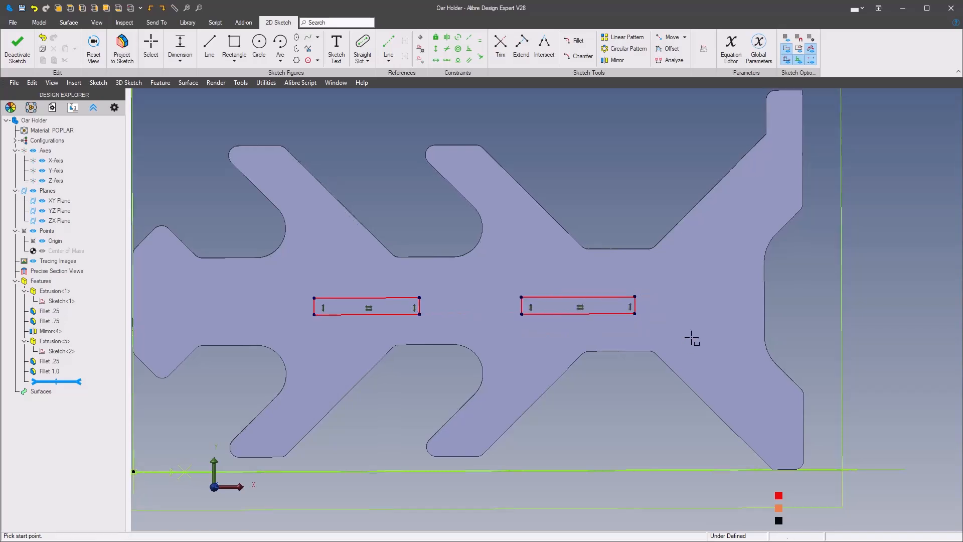
Dimension the left rectangle to a height of .520" and a length of 3.000".
scroll(680, 331, "down", 2)
scroll(474, 372, "up", 2)
key("space")
left_click(794, 337)
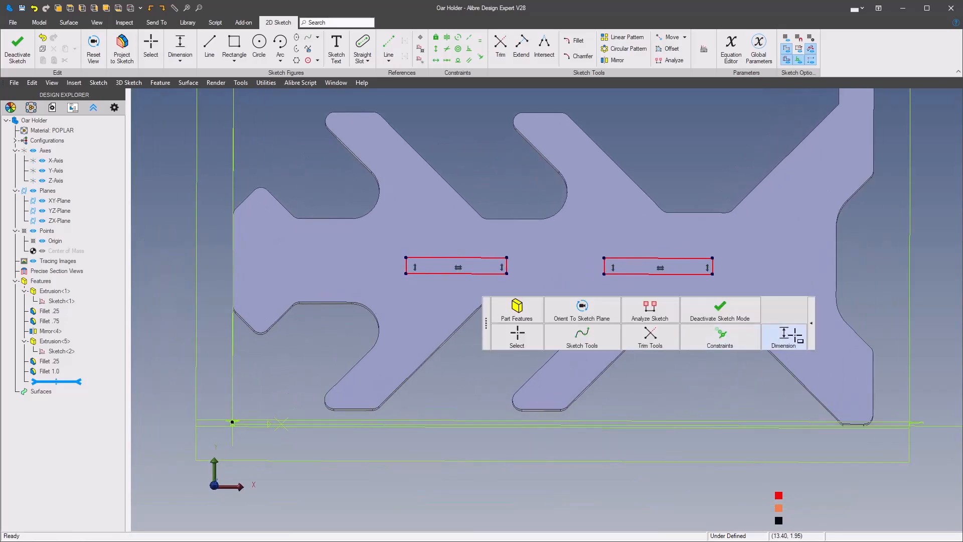
scroll(467, 346, "up", 2)
scroll(451, 360, "up", 1)
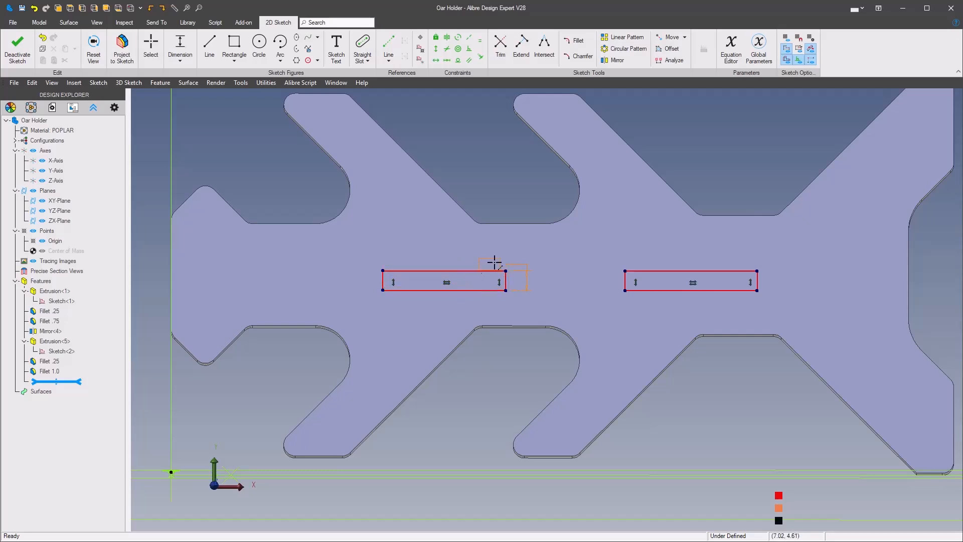
left_click(550, 256)
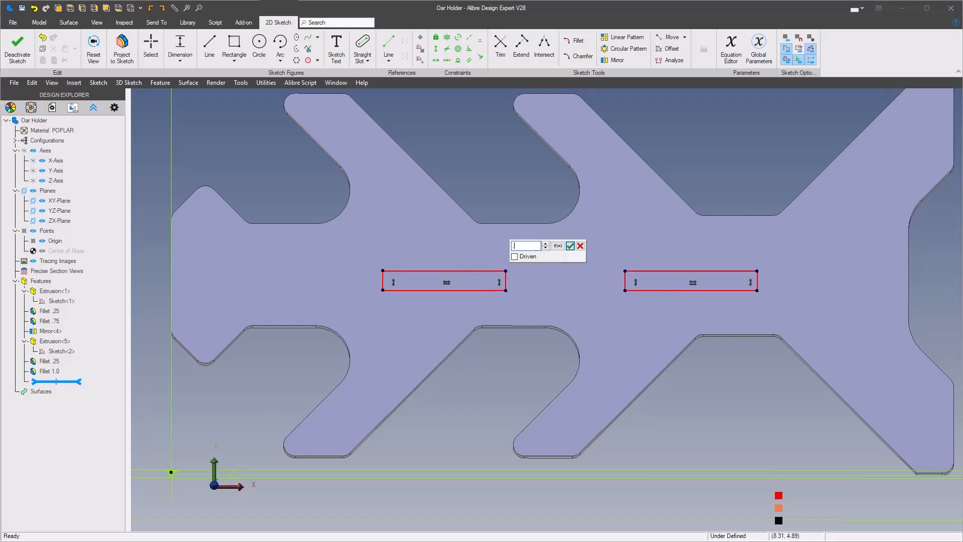
type(".520")
key("Return")
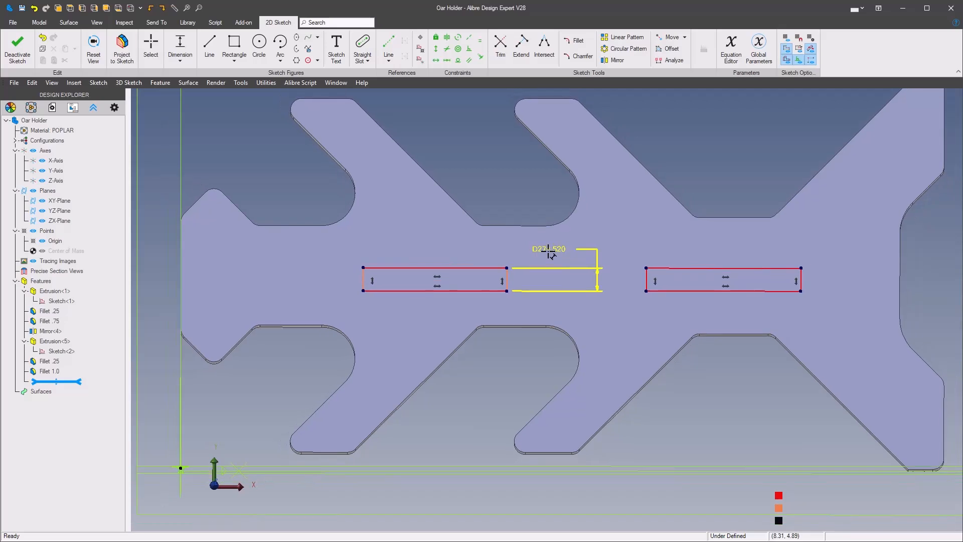
scroll(456, 301, "up", 3)
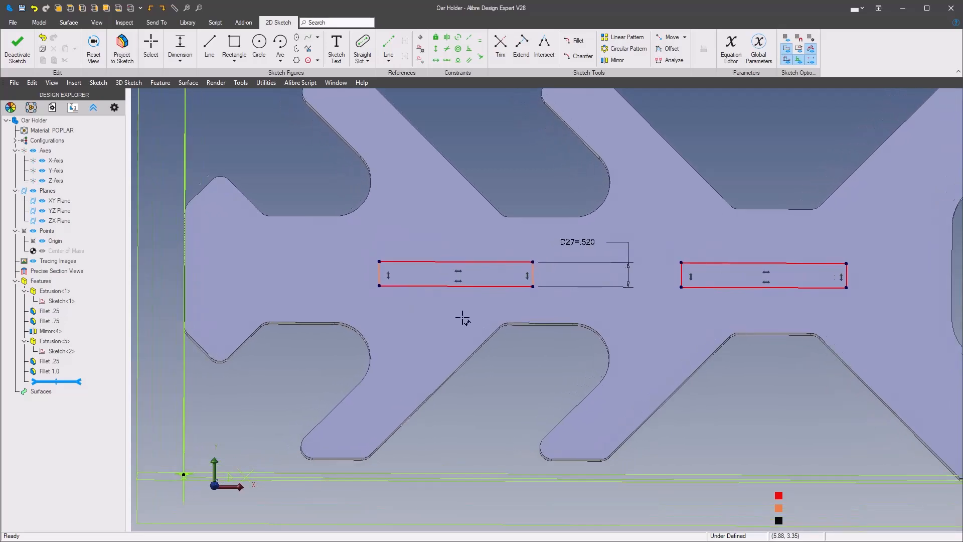
left_click(445, 307)
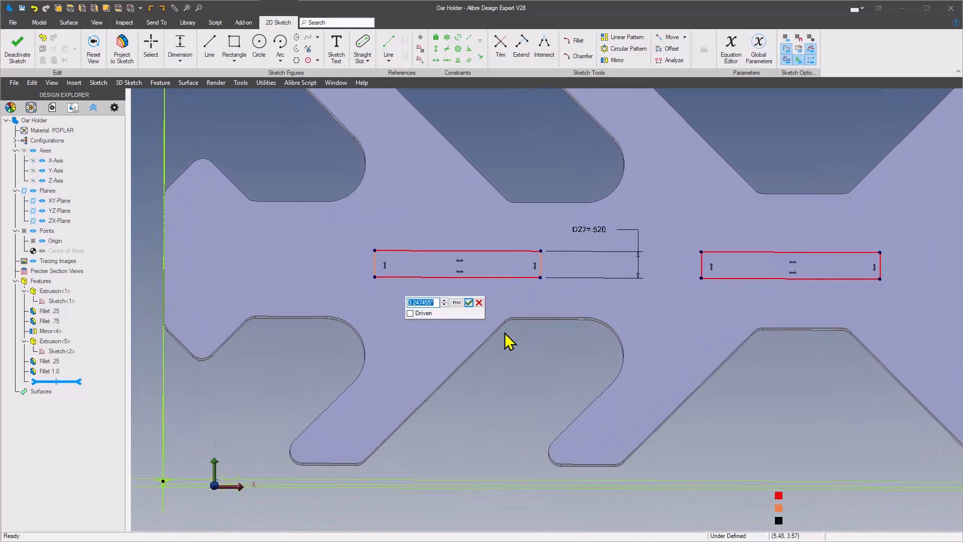
type("3")
key("Return")
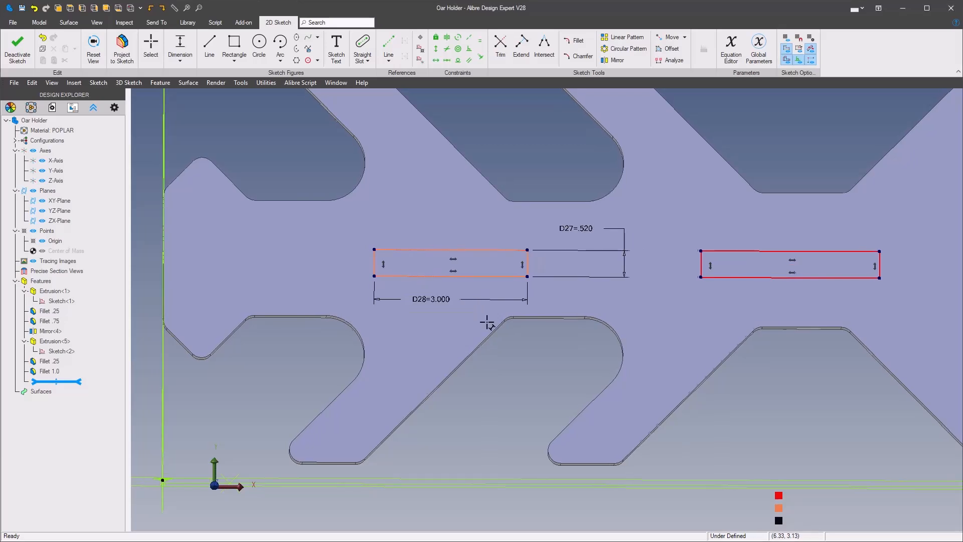
Apply an equal constraint between the lower edges of the right and left rectangles.
right_click(448, 366)
mouse_move(695, 332)
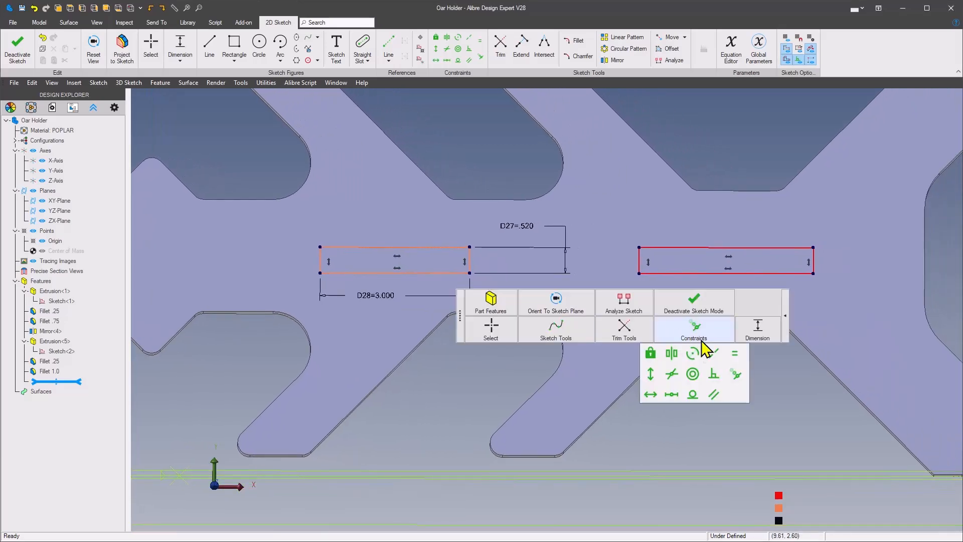
left_click(737, 358)
left_click(685, 271)
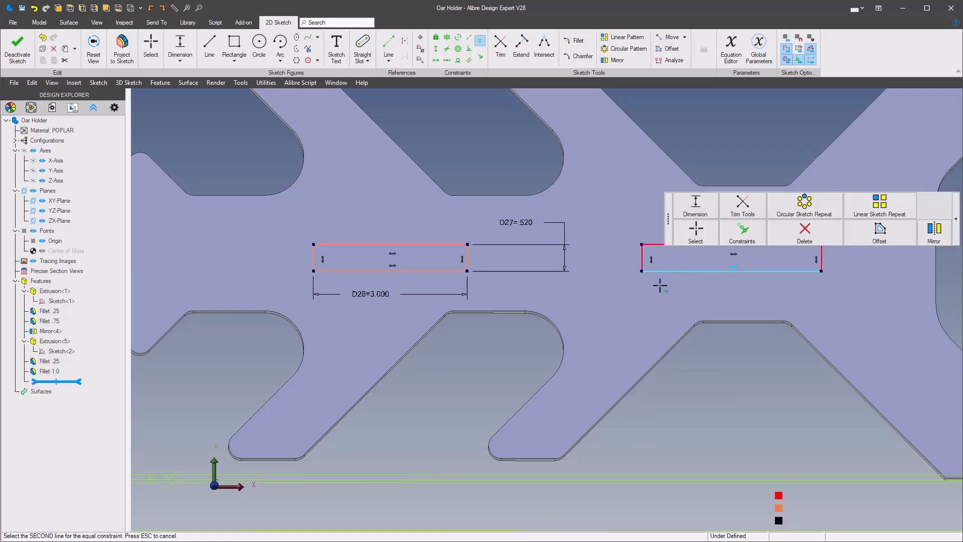
left_click(421, 272)
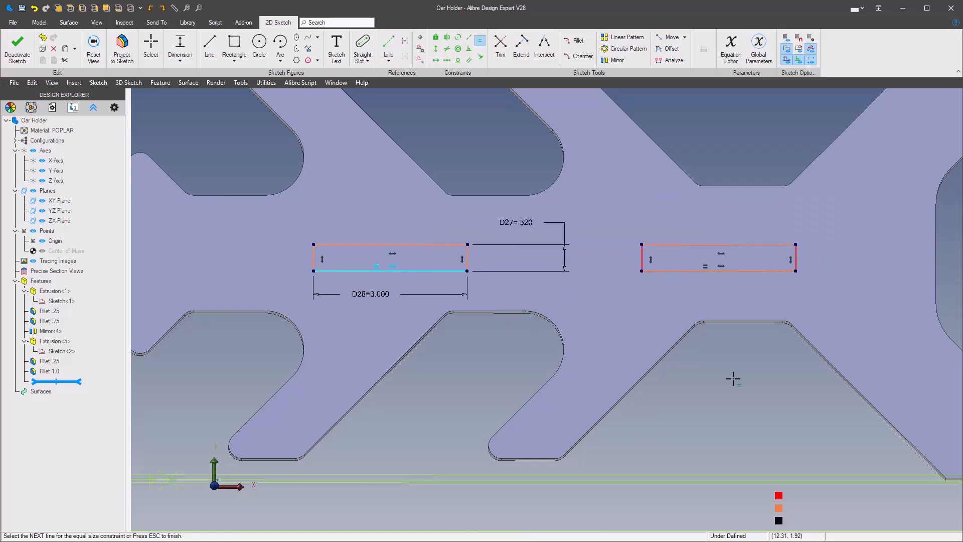
left_click(733, 379)
Make the lower edges of the two rectangles collinear, and likewise their upper edges.
middle_click_drag(692, 388, 658, 395)
right_click(658, 395)
mouse_move(864, 360)
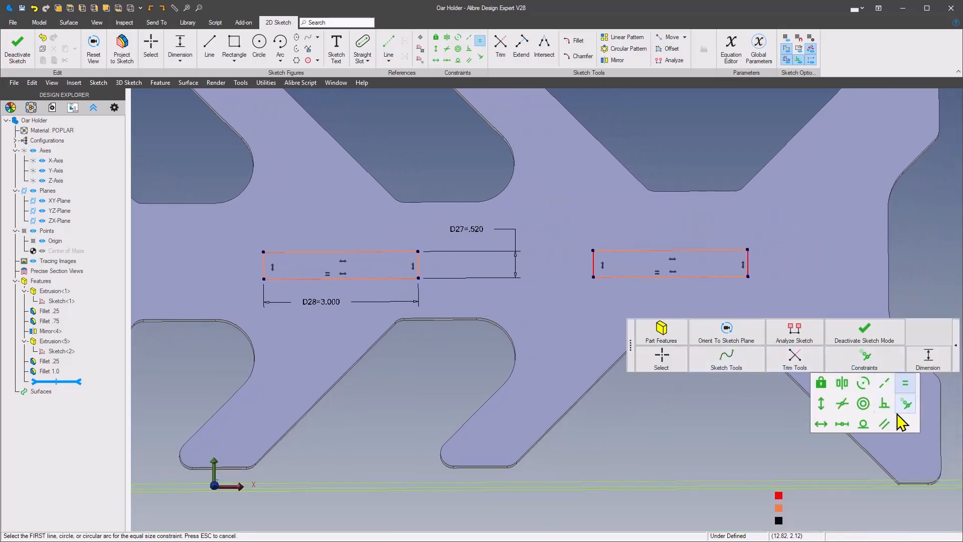
left_click(885, 385)
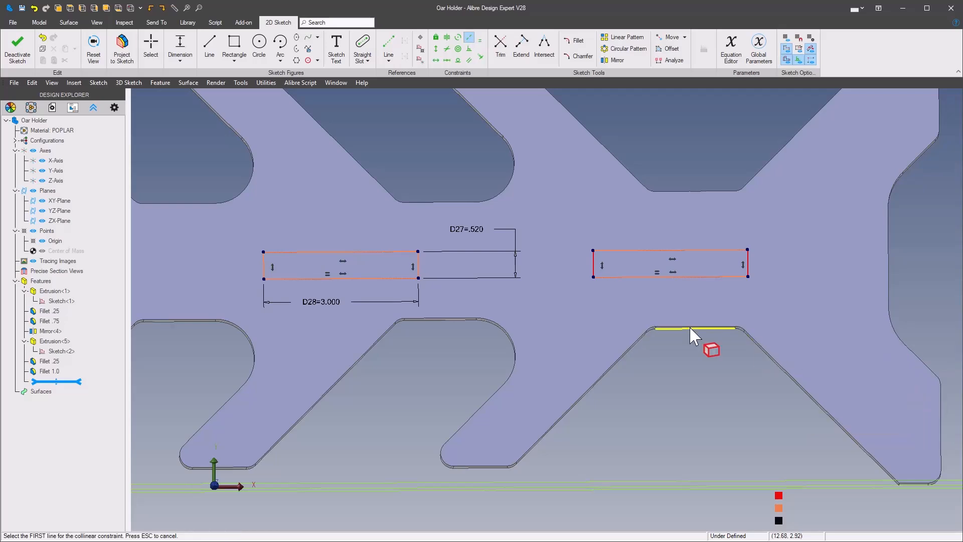
left_click(618, 276)
left_click(383, 279)
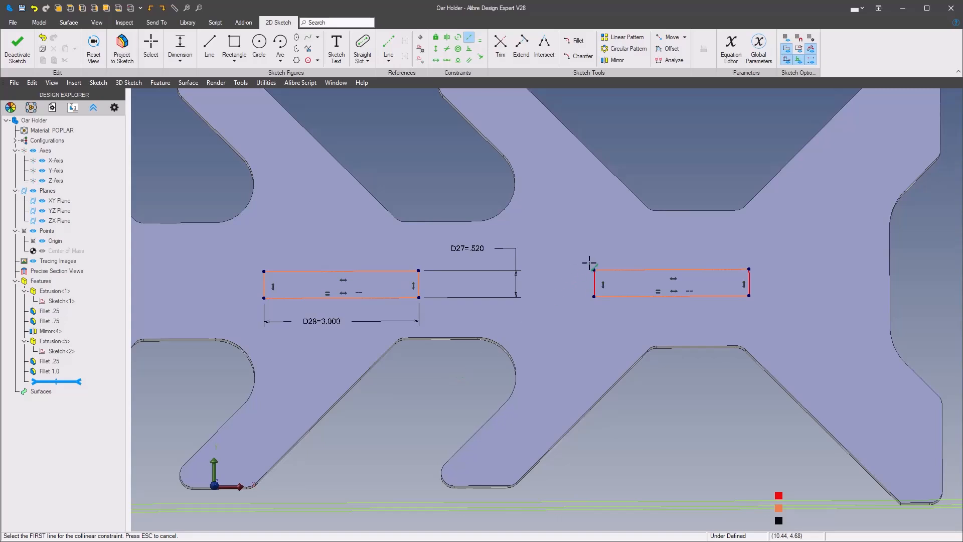
left_click(617, 270)
left_click(389, 271)
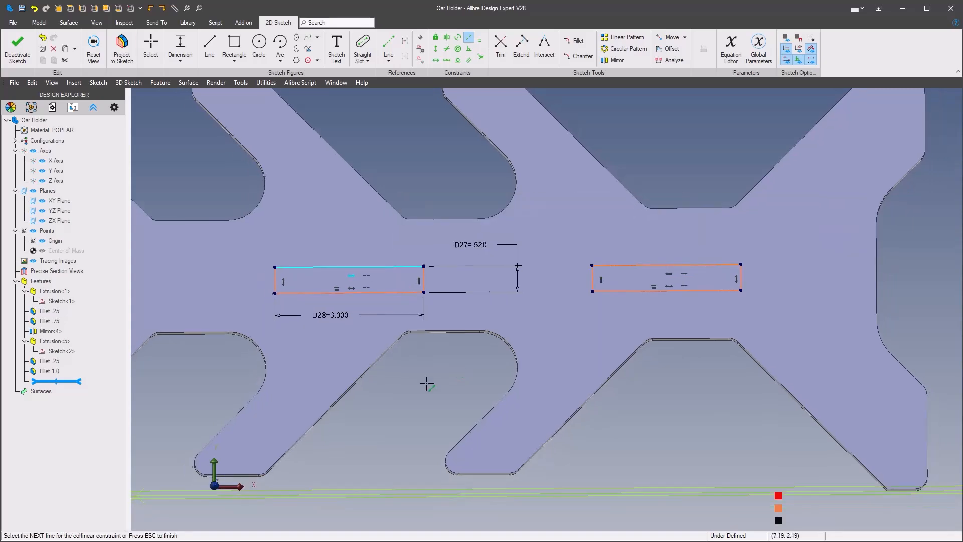
Dimension the left rectangle's left side 4.500" from the body's vertical left end edge.
right_click(446, 378)
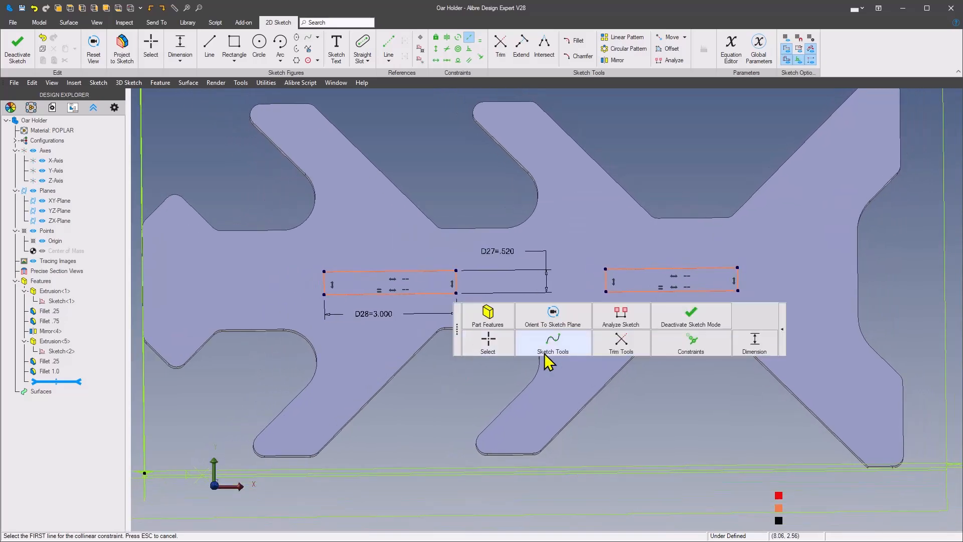
left_click(755, 347)
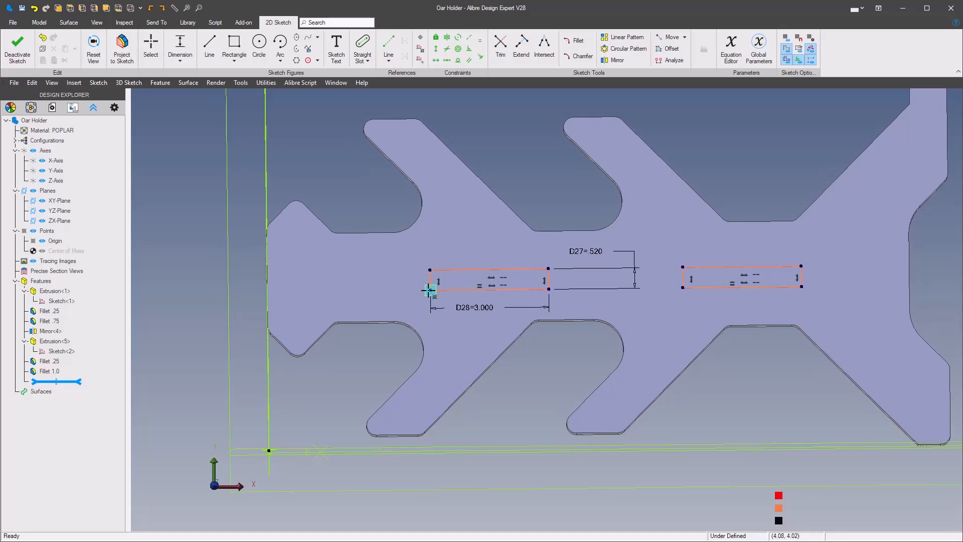
left_click(269, 312)
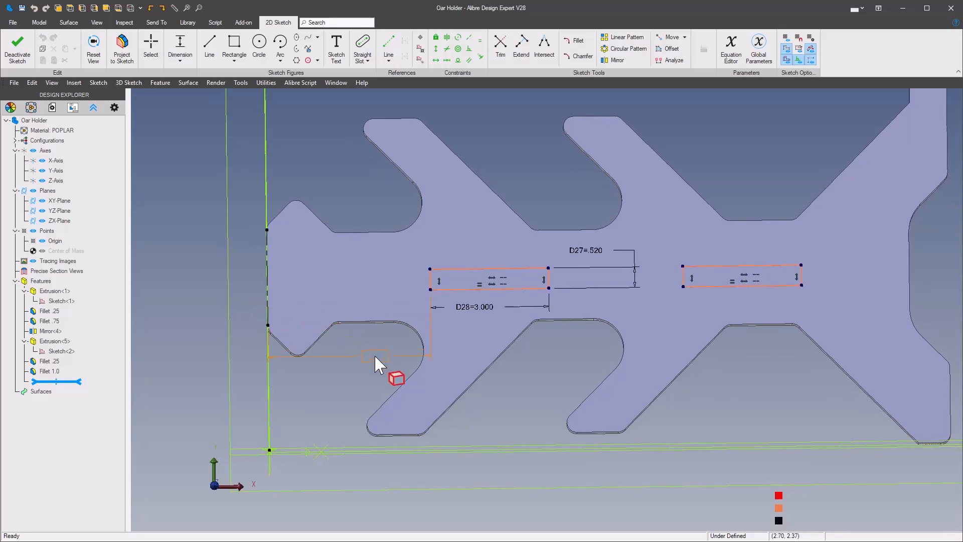
left_click(349, 365)
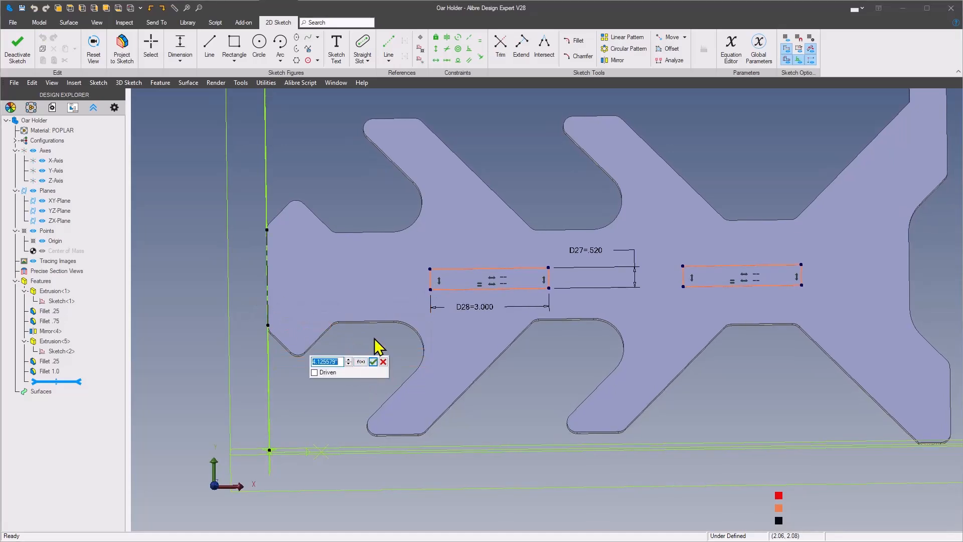
key("Return")
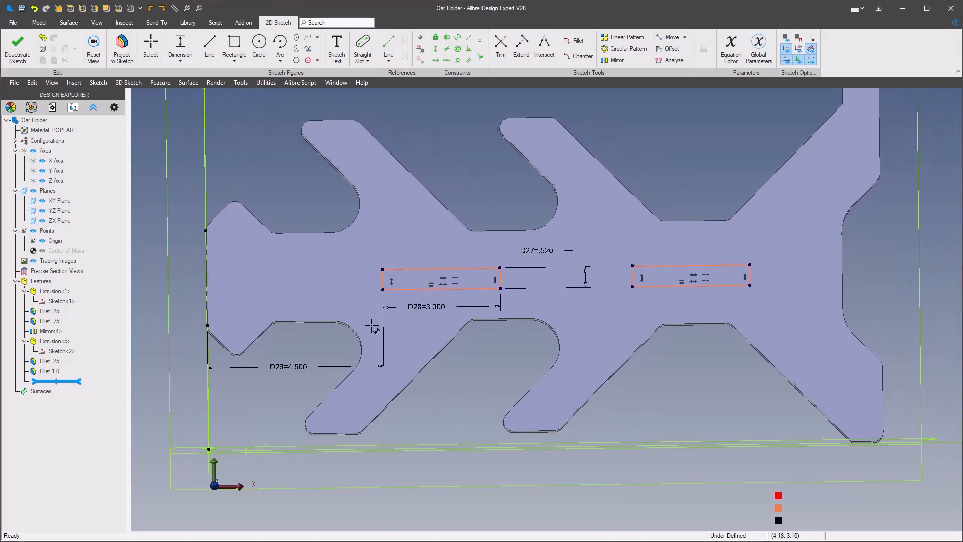
Set the horizontal gap between the two rectangles to 3.125" with a dimension between their facing sides.
scroll(540, 313, "up", 1)
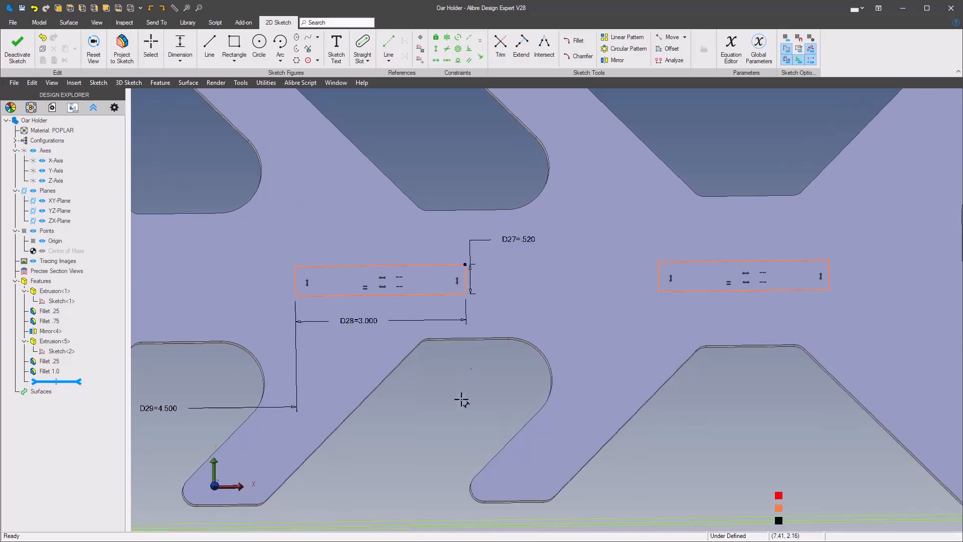
scroll(573, 311, "up", 1)
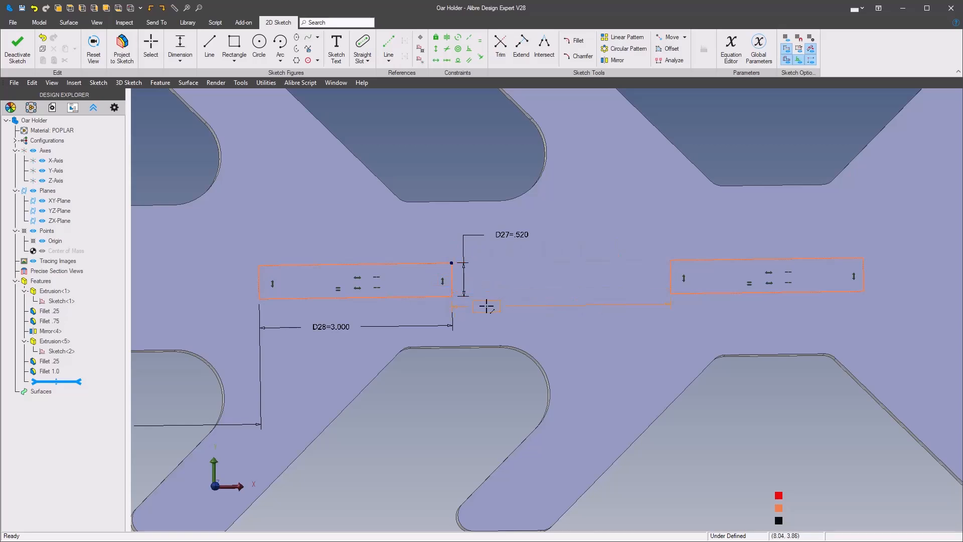
left_click(582, 366)
type("3.125")
key("Return")
scroll(587, 369, "down", 5)
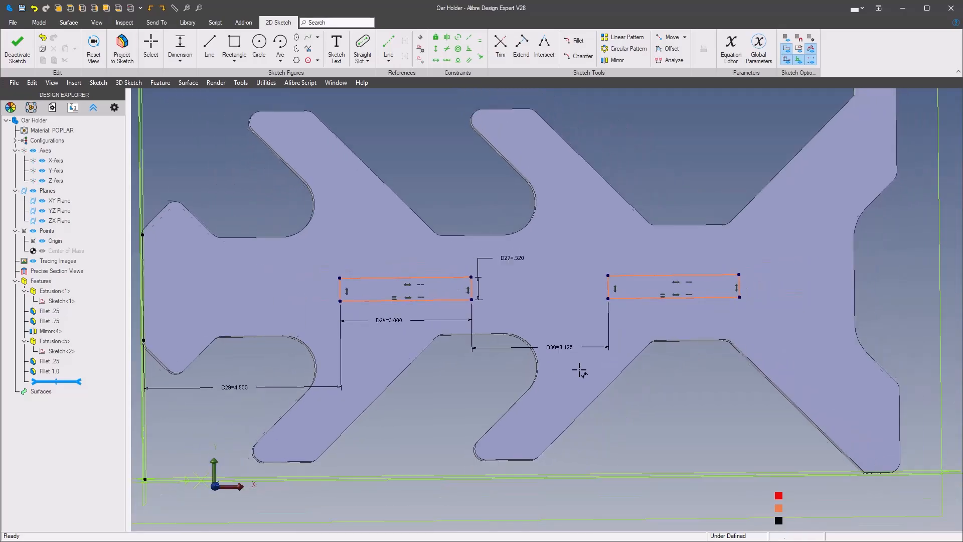
Draw a reference line from the midpoint of the left rectangle's left side to the midpoint of the body's left end edge.
scroll(474, 383, "down", 2)
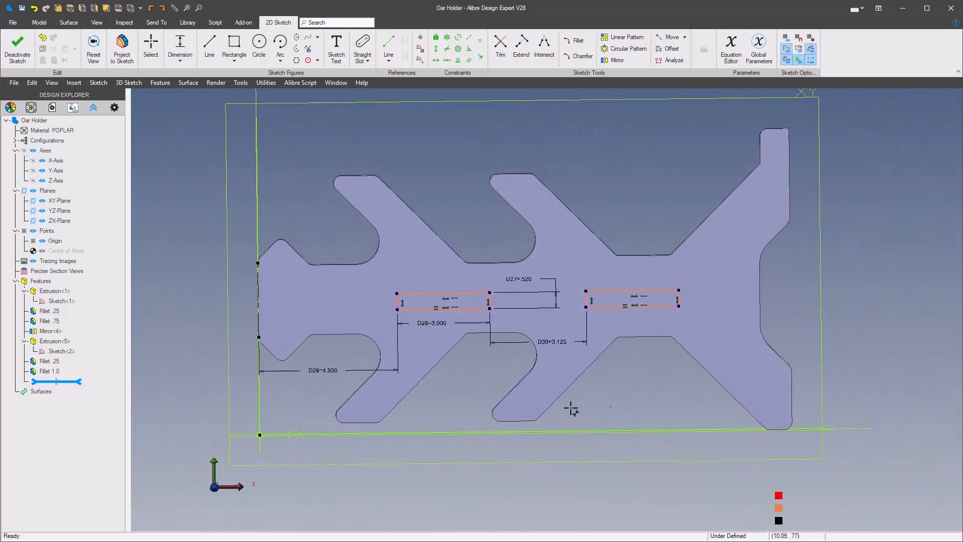
middle_click_drag(457, 385, 510, 391)
right_click(504, 393)
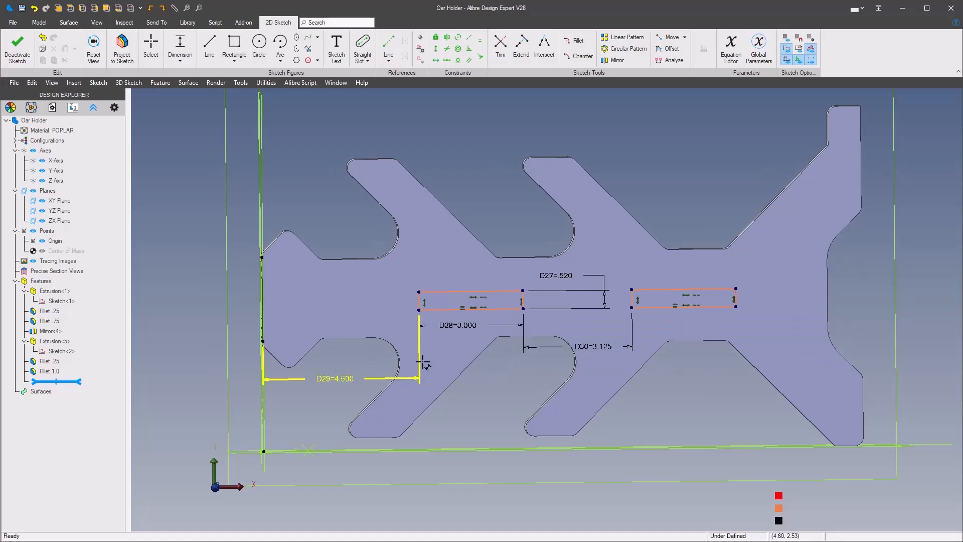
scroll(484, 316, "down", 1)
right_click(511, 401)
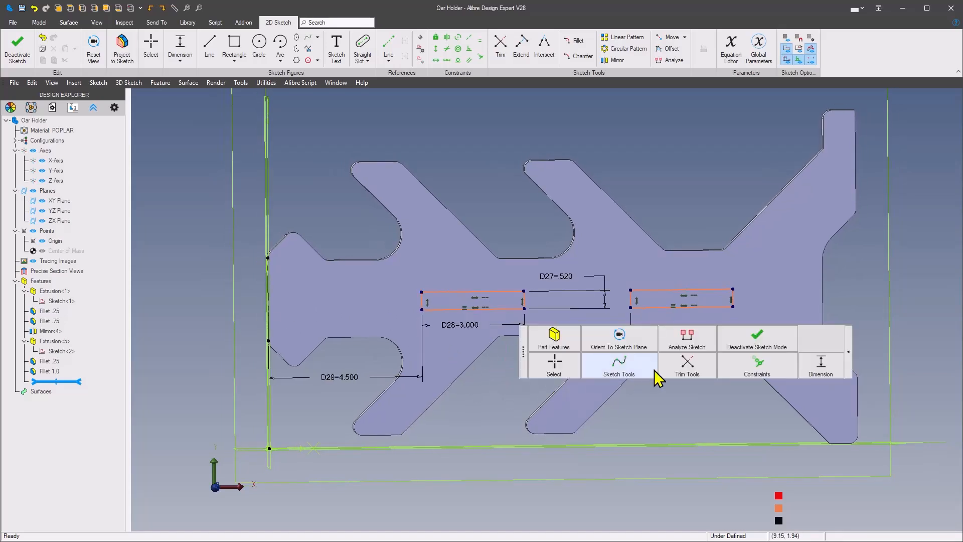
mouse_move(707, 365)
mouse_move(611, 374)
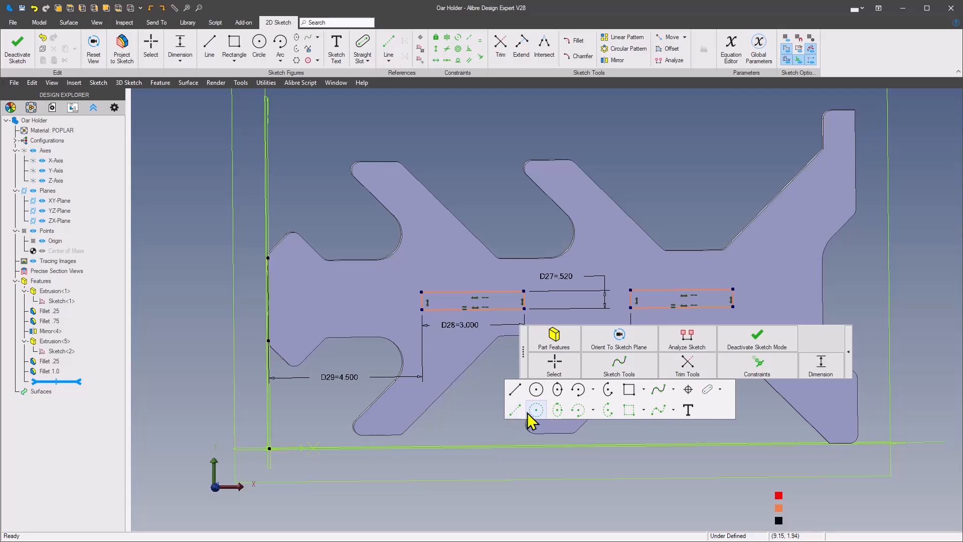
left_click(516, 394)
scroll(513, 410, "up", 1)
scroll(514, 410, "up", 5)
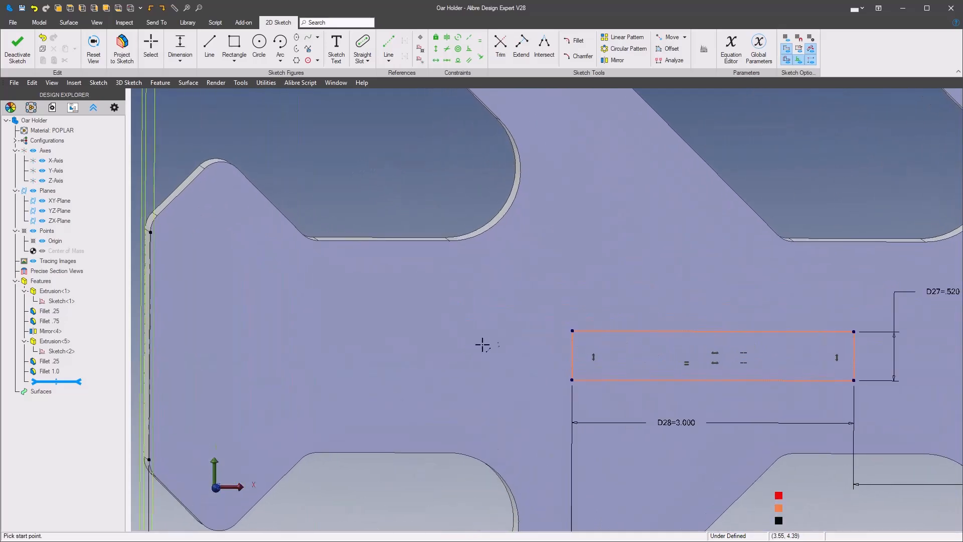
left_click(574, 355)
scroll(426, 327, "down", 2)
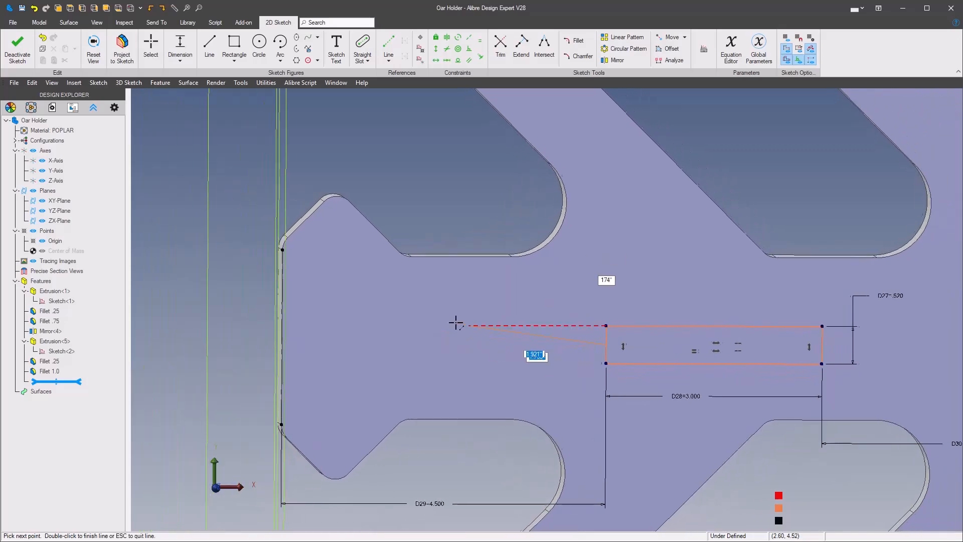
mouse_move(307, 366)
middle_mouse_down()
mouse_move(370, 329)
mouse_move(398, 351)
middle_mouse_up()
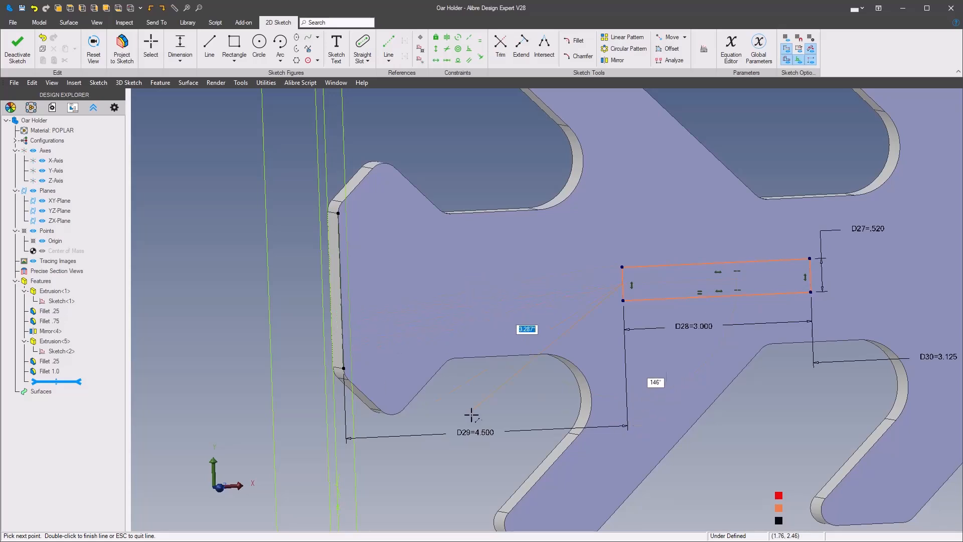
left_click(341, 291)
right_click(338, 318)
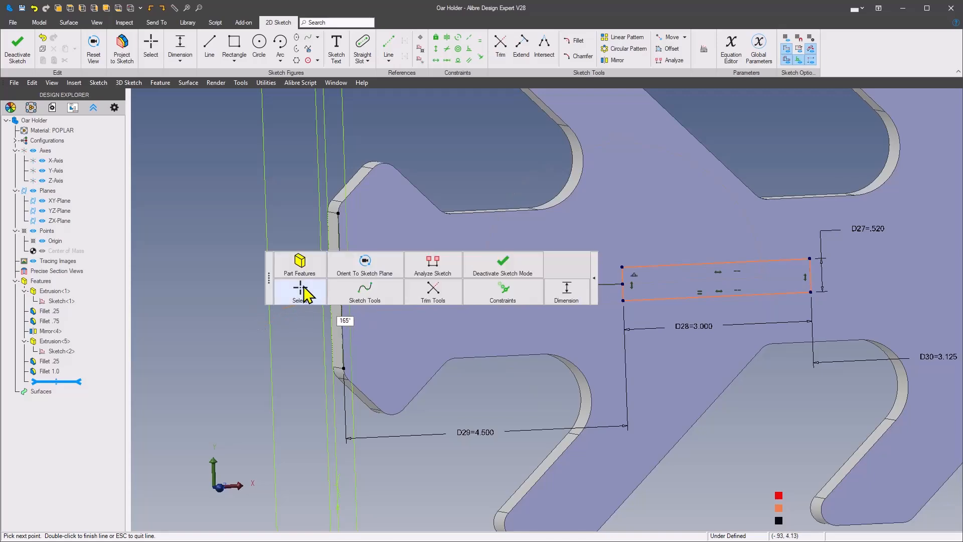
left_click(330, 356)
scroll(331, 351, "down", 2)
middle_click_drag(351, 359, 443, 370)
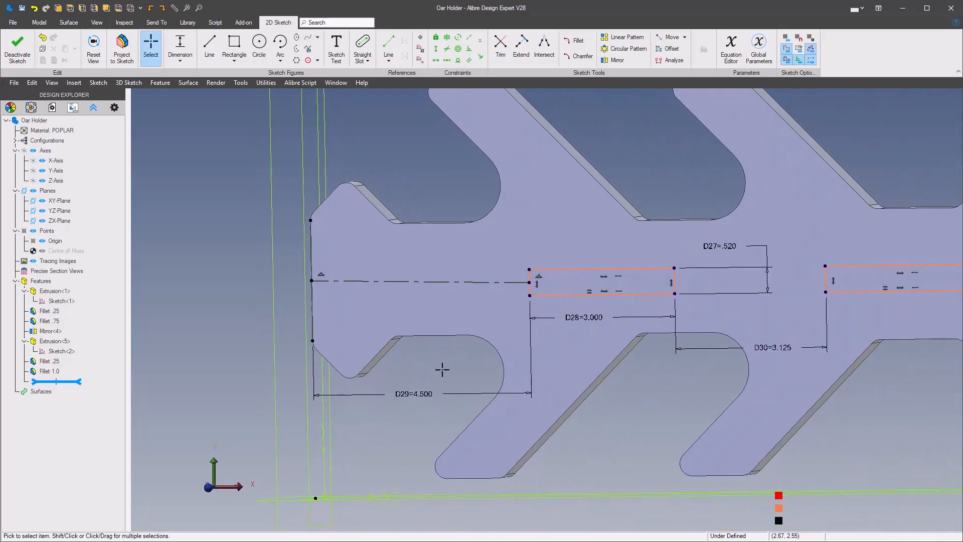
Apply a horizontal constraint to the reference line between the body's left end edge and the left rectangle.
mouse_move(615, 335)
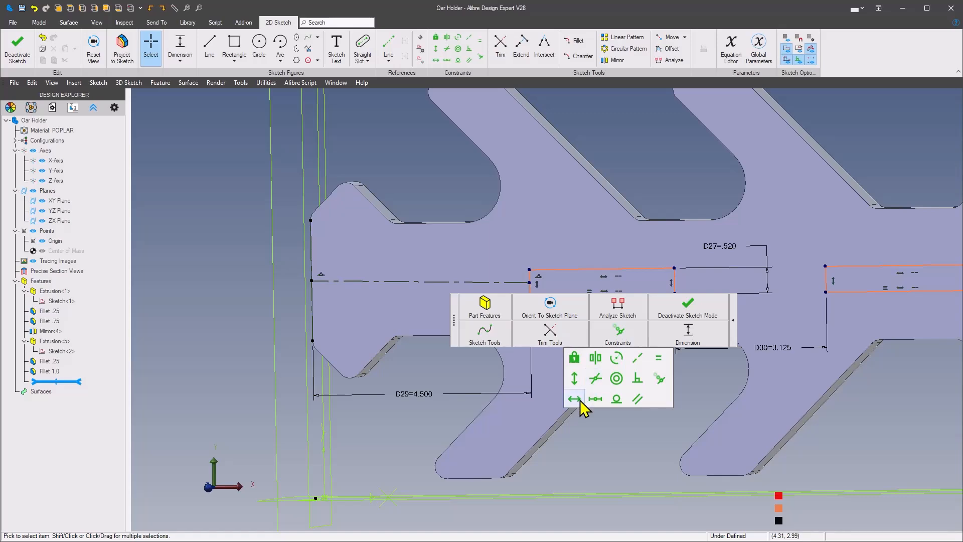
left_click(584, 408)
left_click(449, 283)
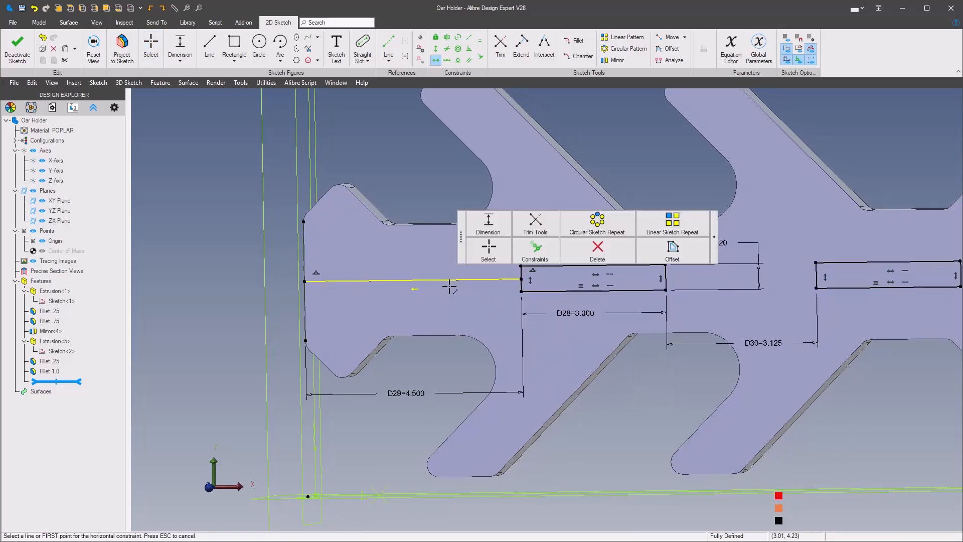
scroll(555, 392, "down", 3)
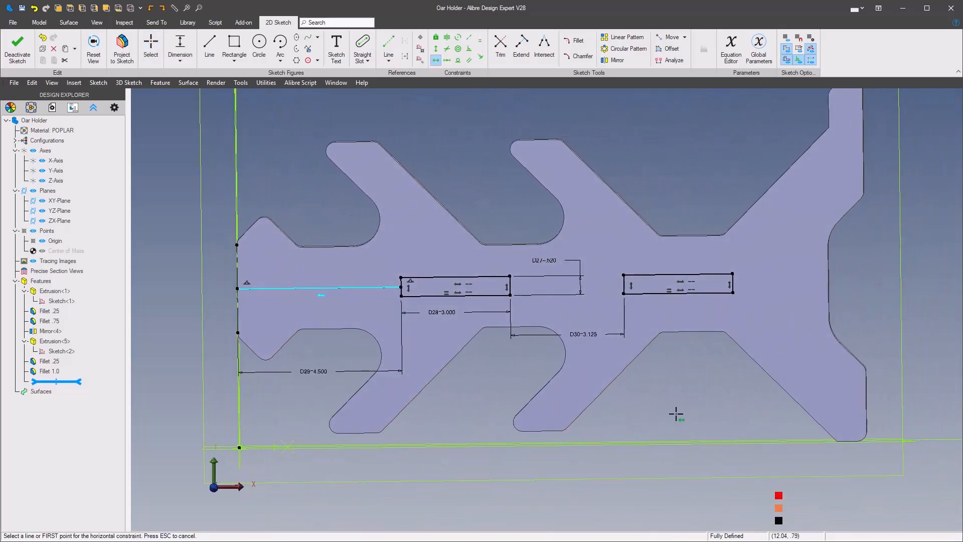
right_click(677, 414)
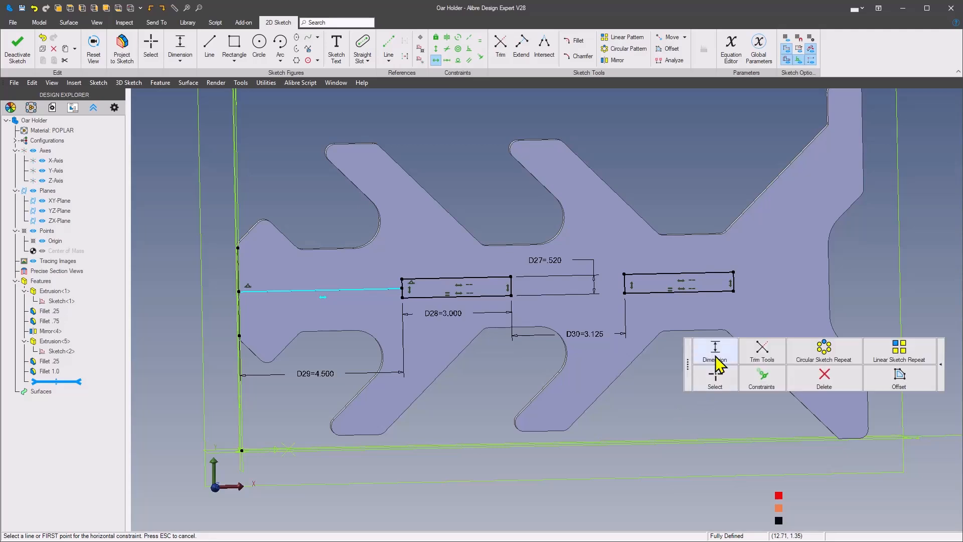
left_click(671, 396)
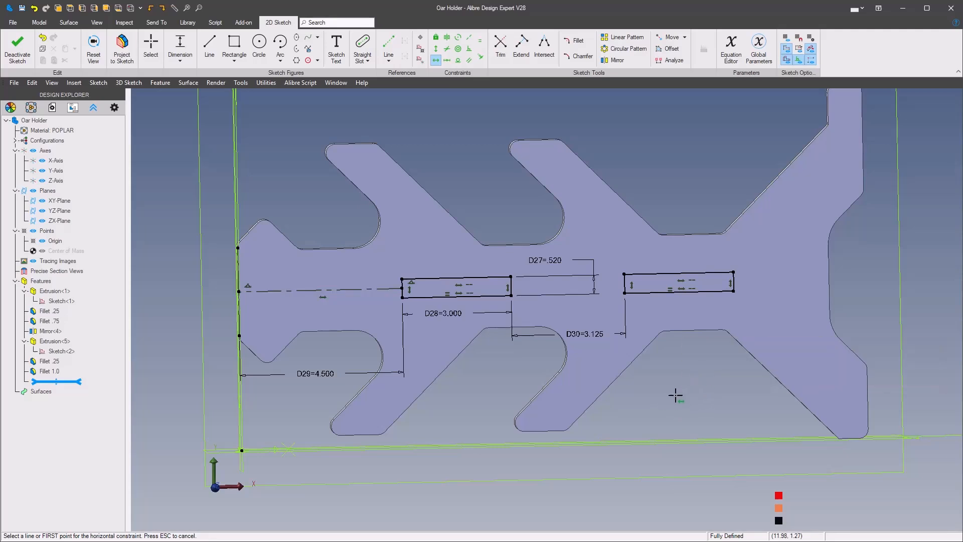
Extrude-cut the two rectangles through the whole body with the Through ALL type.
right_click(675, 396)
mouse_move(659, 332)
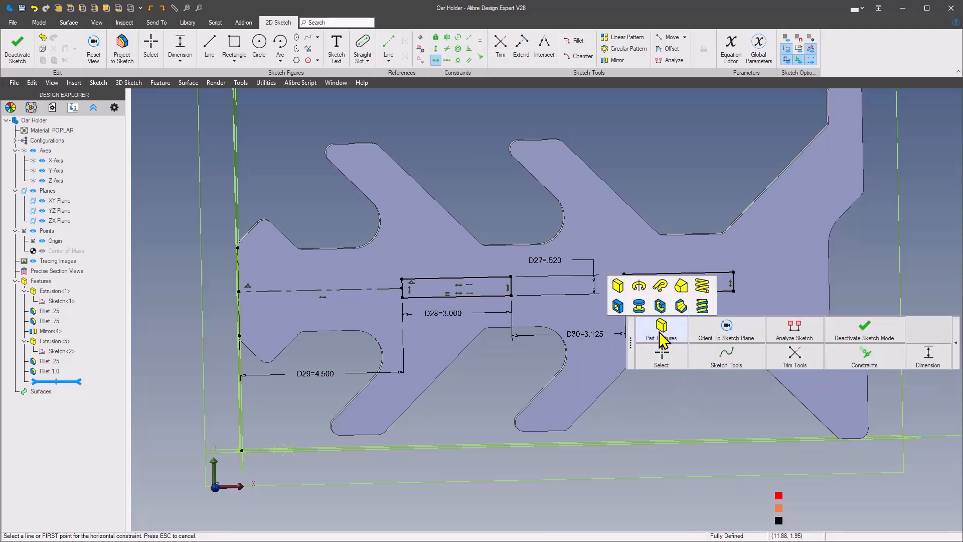
left_click(618, 306)
left_click(303, 205)
left_click(303, 224)
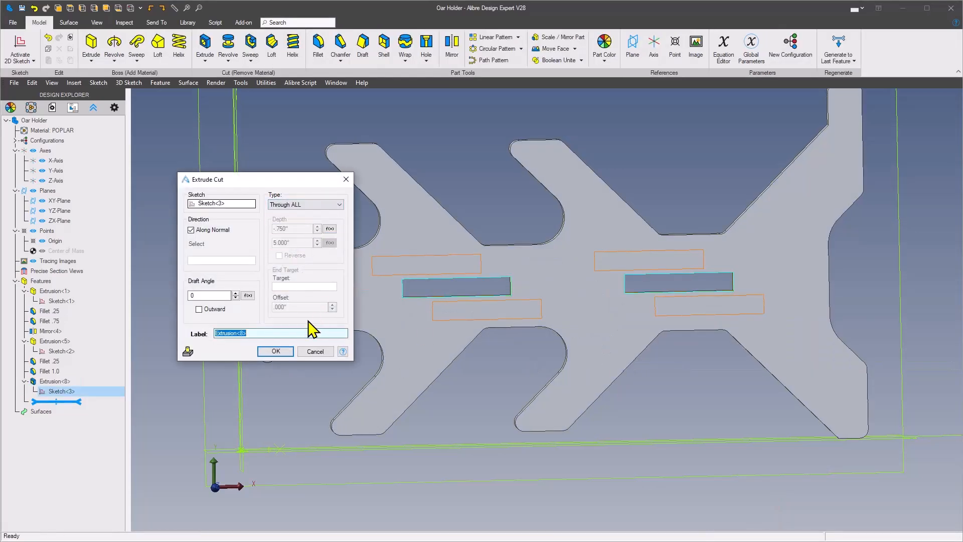
left_click(275, 352)
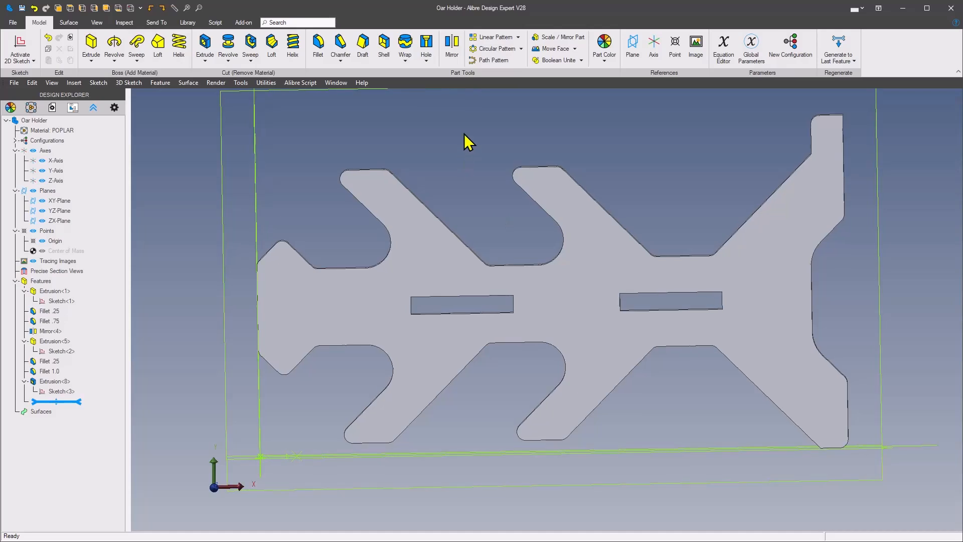
Start a constant-radius edge fillet and set its radius to D27/2, using the slot width parameter from the Equation Editor.
left_click(318, 48)
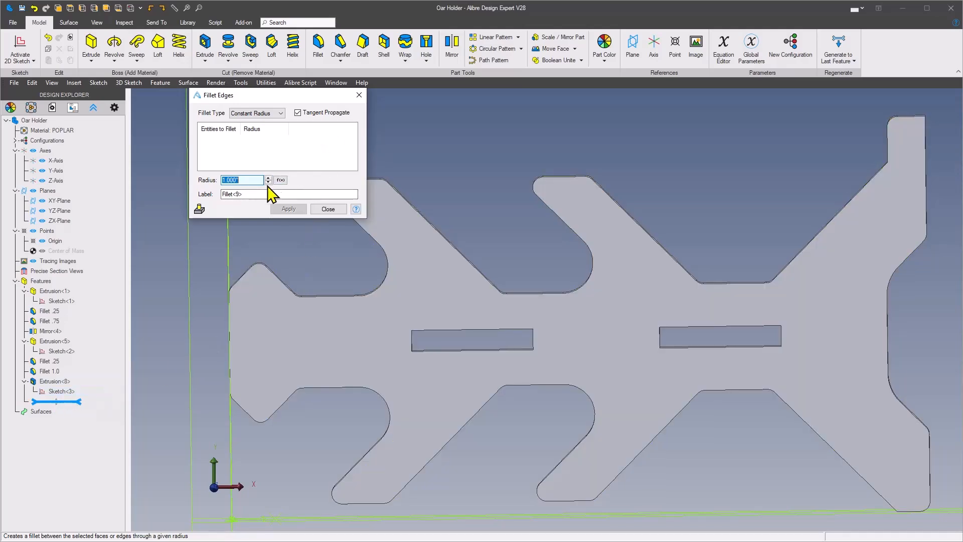
left_click(284, 180)
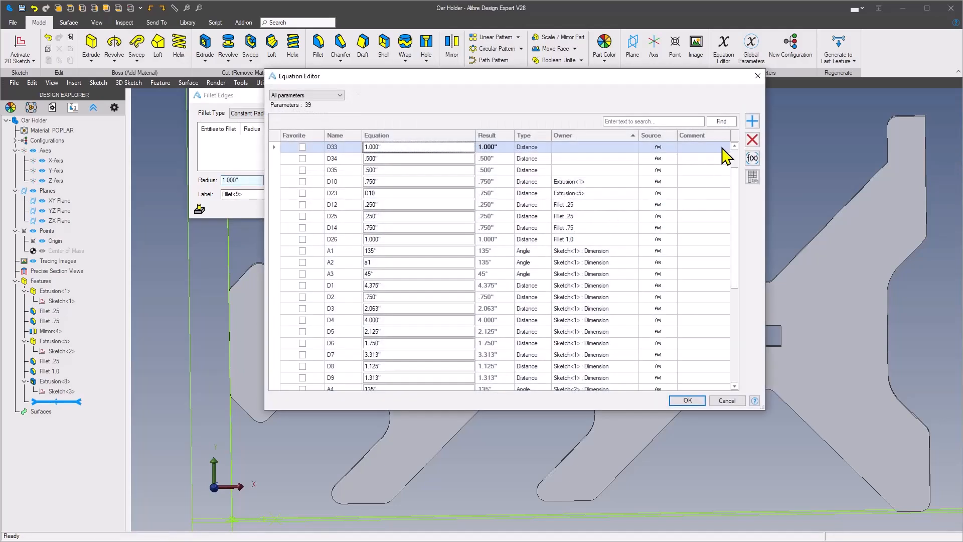
left_click(582, 136)
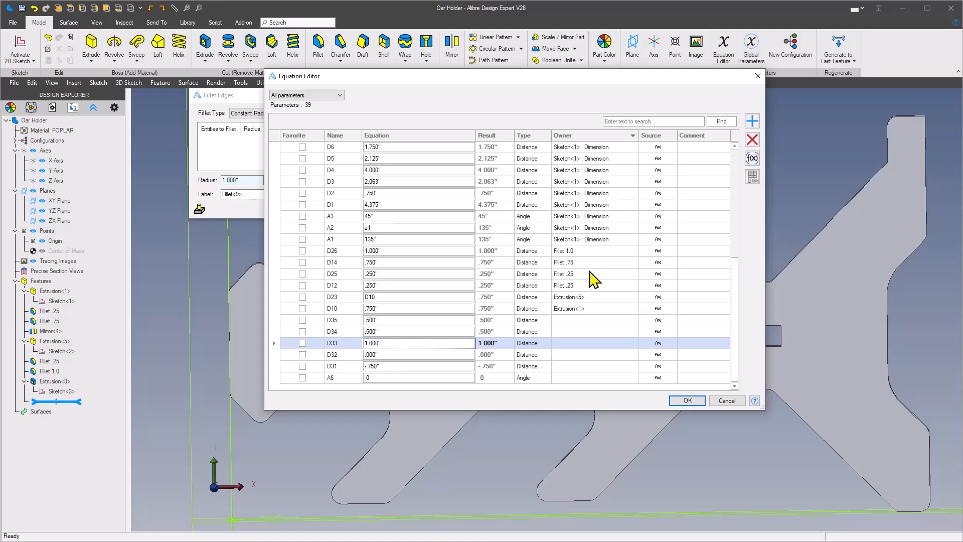
scroll(630, 283, "up", 6)
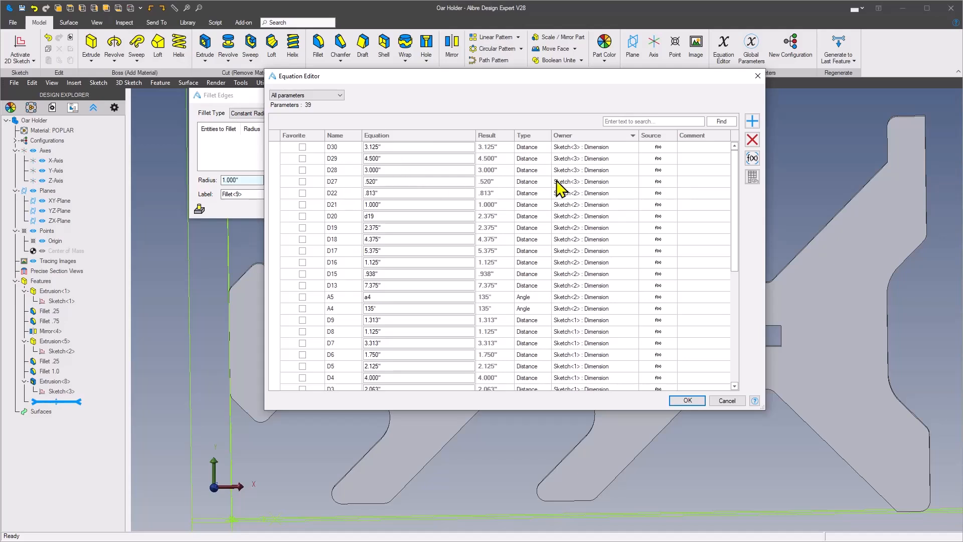
left_click(343, 181)
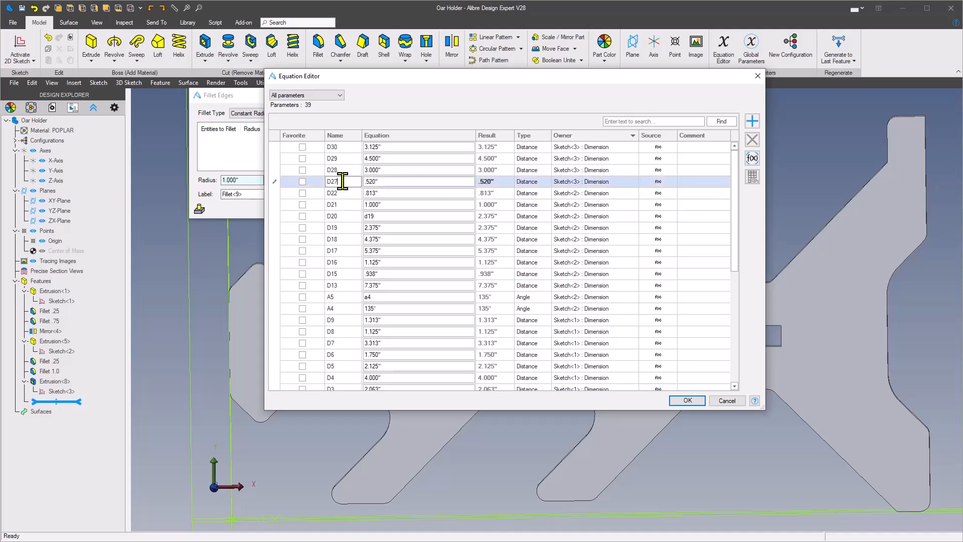
left_click(697, 401)
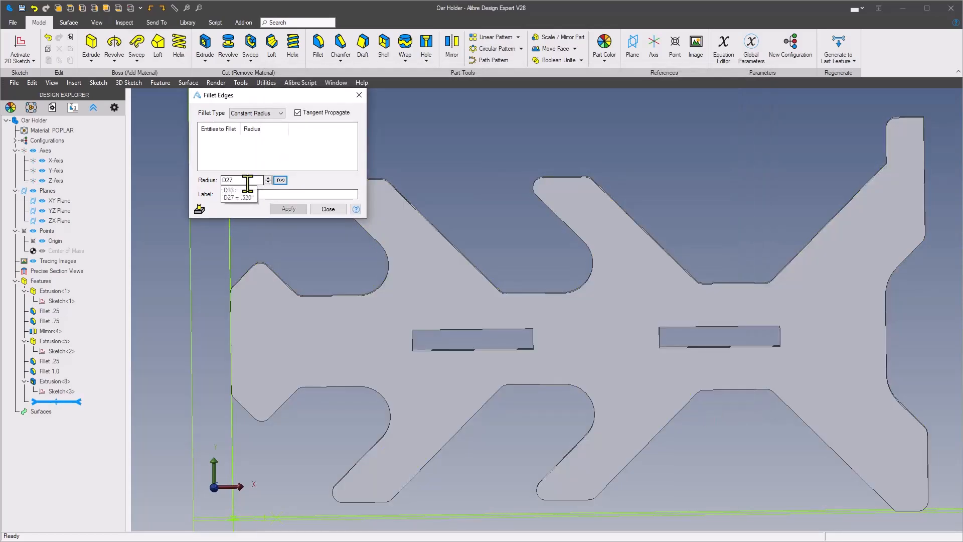
type("/2")
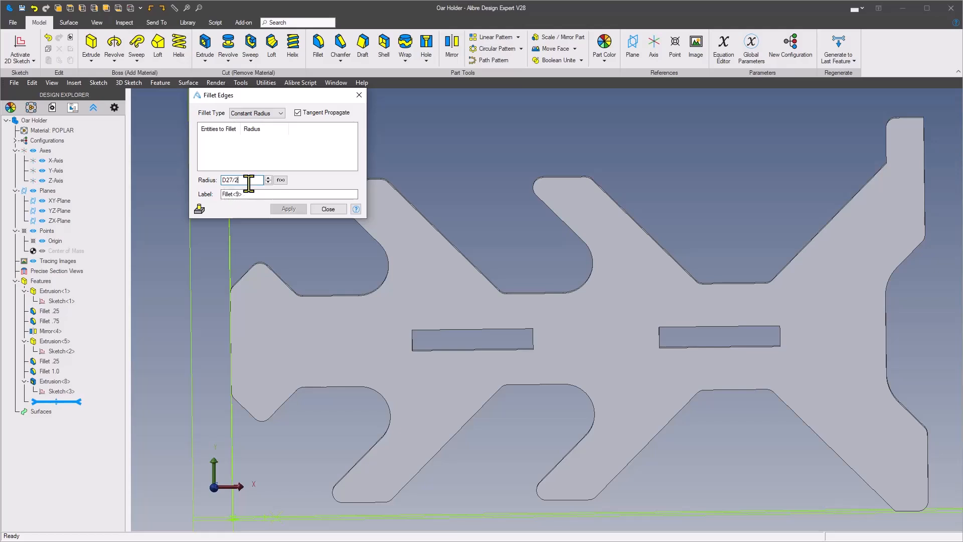
left_click(295, 146)
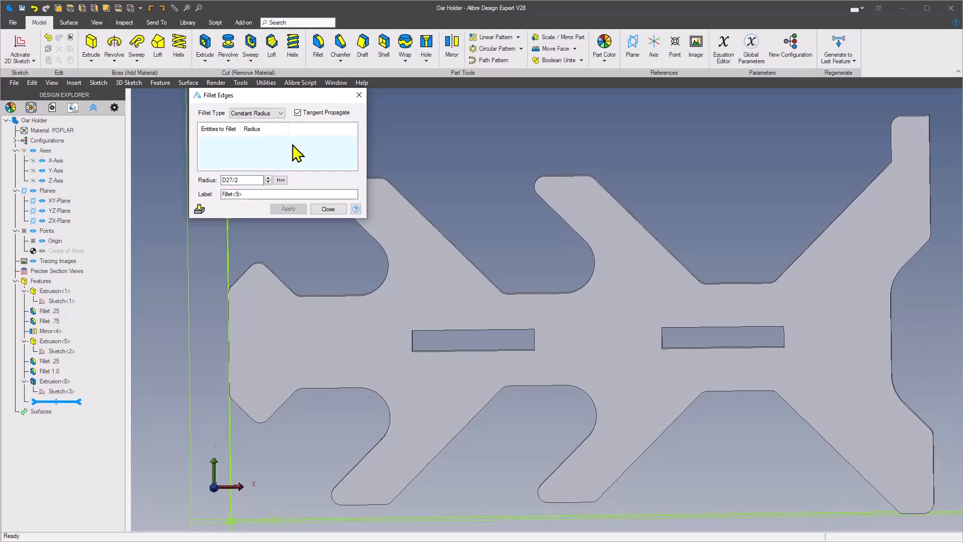
Select the through-thickness corner edges at both ends of the two slots for the fillet.
scroll(435, 353, "up", 5)
middle_click_drag(434, 353, 583, 274)
left_click(344, 307)
left_click(358, 241)
left_click(552, 271)
left_click(550, 271)
left_click(602, 232)
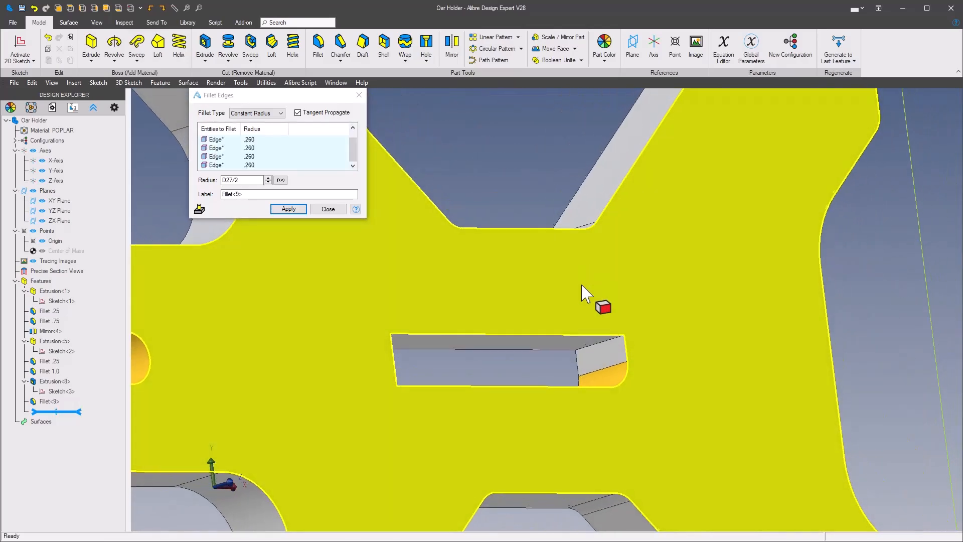
left_click(583, 350)
middle_click_drag(583, 350, 481, 347)
left_click(469, 328)
left_click(481, 342)
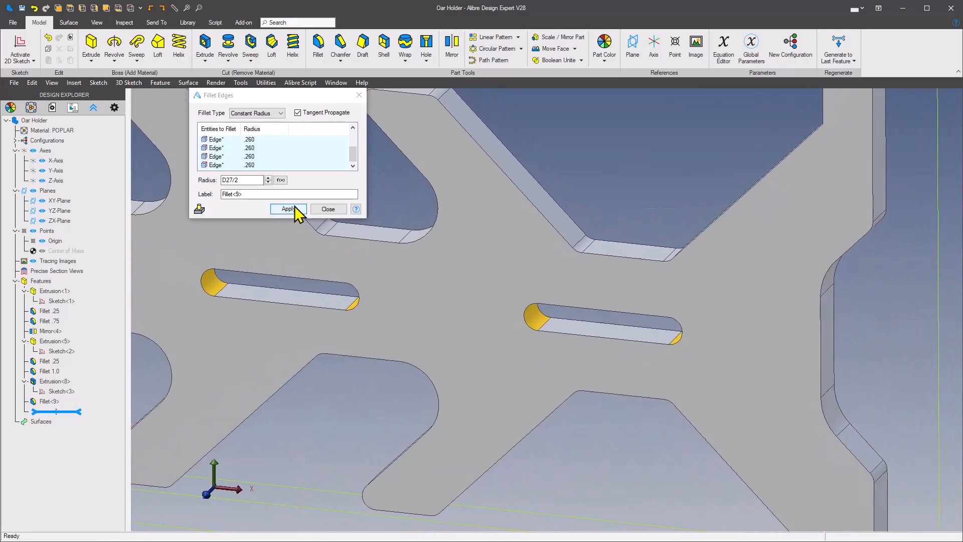
Label the slot fillet "Fillet .520" and apply it.
left_click(276, 194)
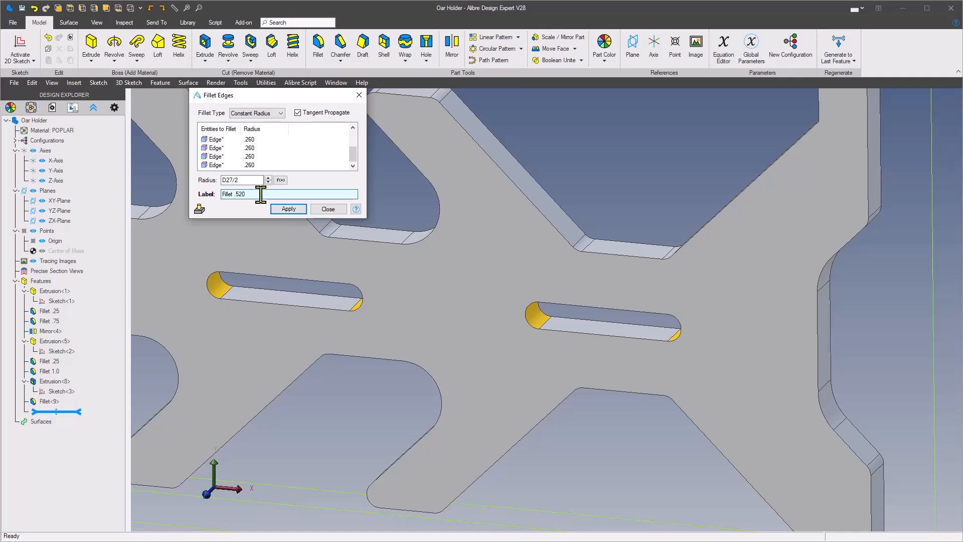
left_click(288, 209)
left_click(323, 209)
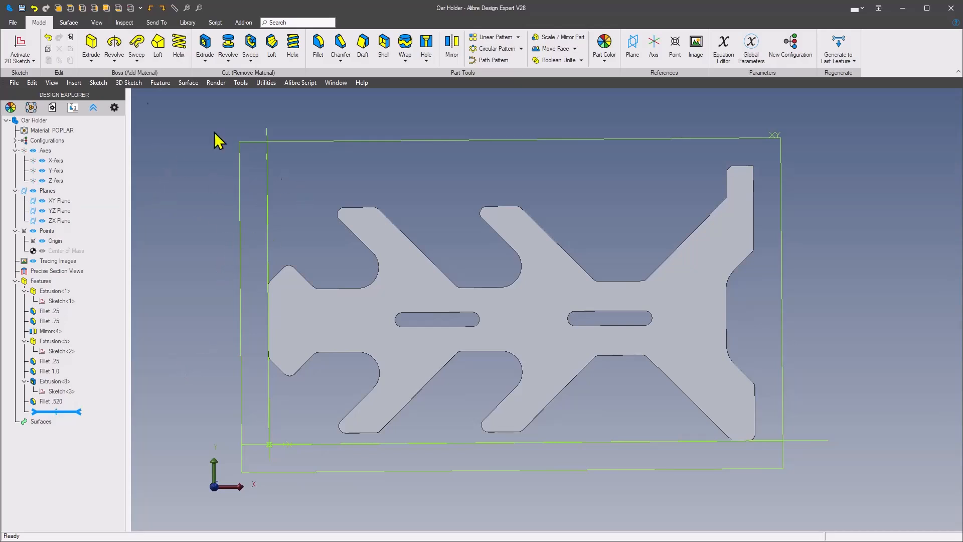
Review the file types offered for exporting the part, leaving without exporting.
left_click(14, 82)
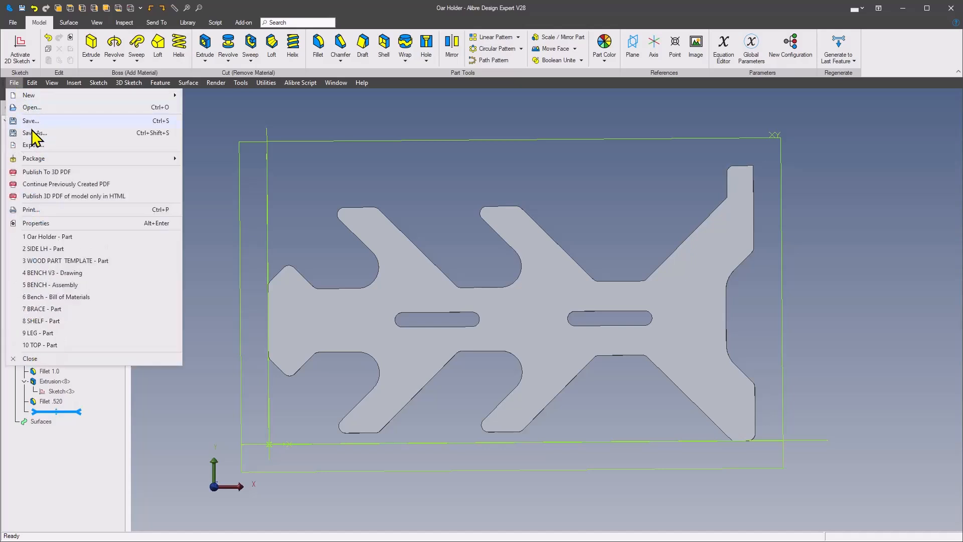
left_click(33, 145)
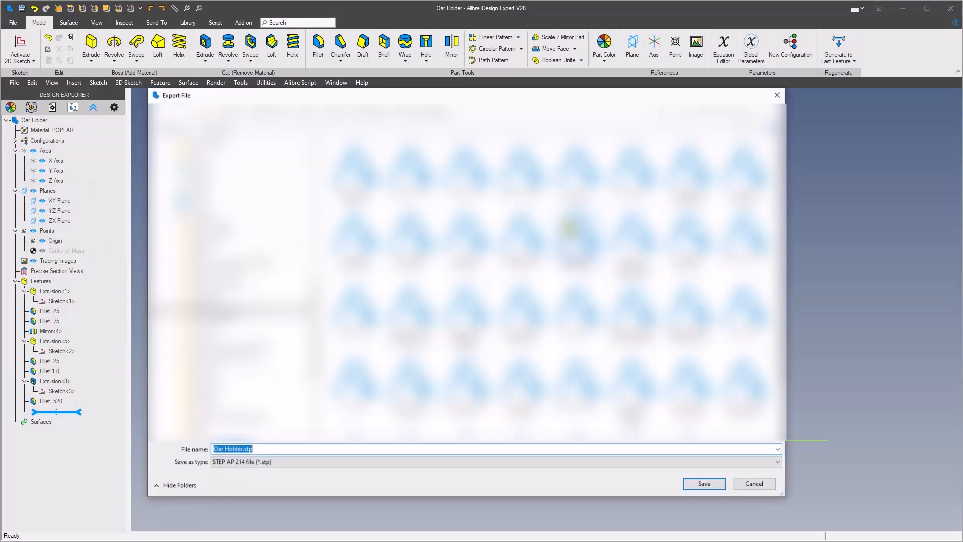
left_click(311, 462)
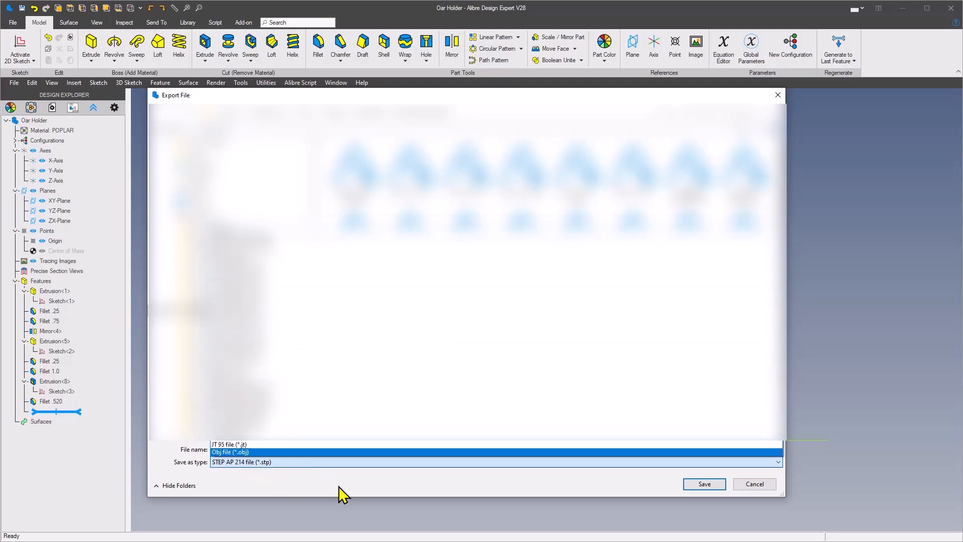
left_click(475, 487)
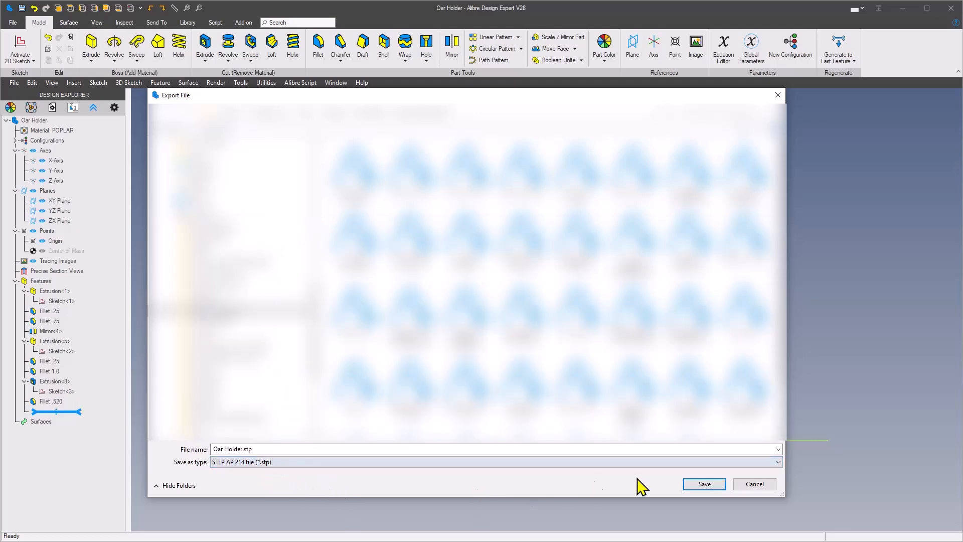
left_click(758, 485)
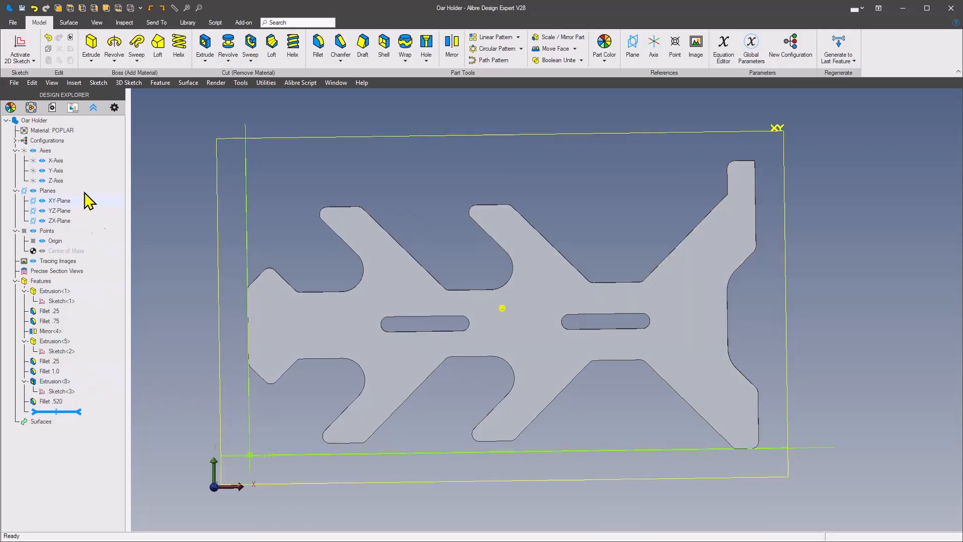
Collapse the expanded axes, planes, points and feature sketches in the design tree.
left_click(94, 108)
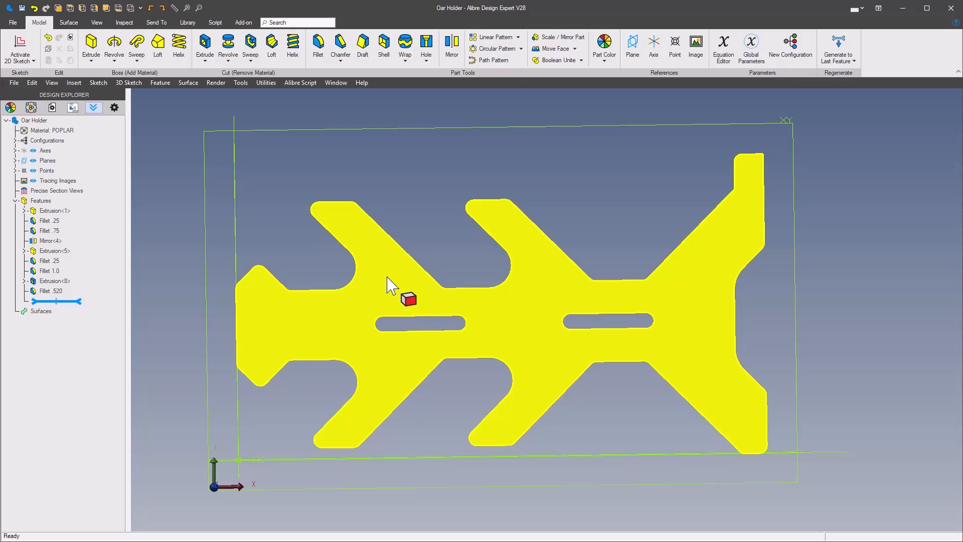
Create a 2D sketch on the oar holder's front face and project the whole face outline, including both slots, as sketch figures.
right_click(387, 276)
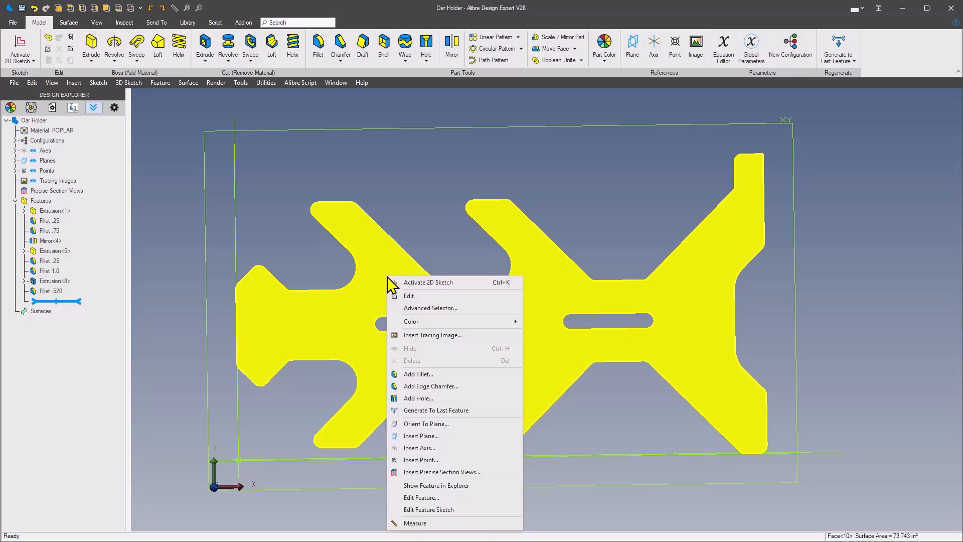
left_click(447, 284)
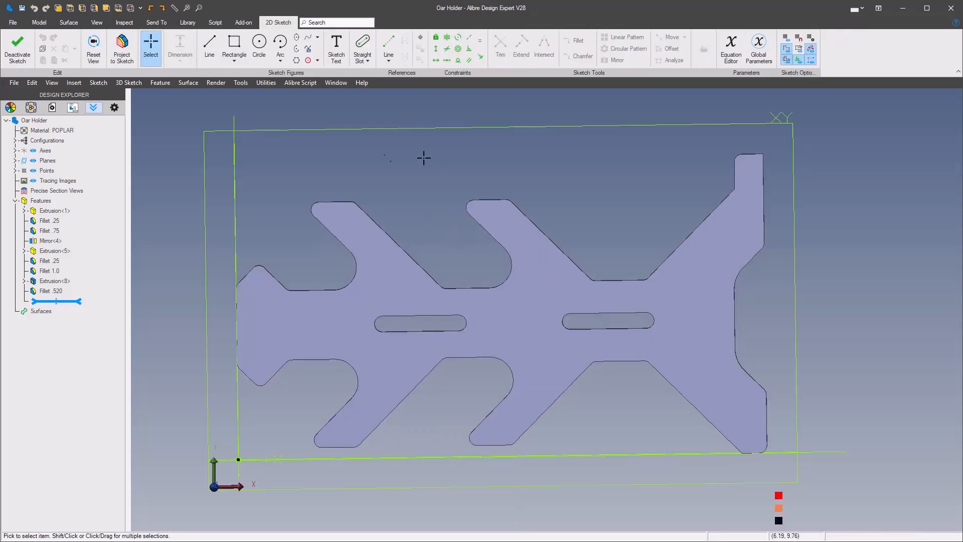
left_click(384, 276)
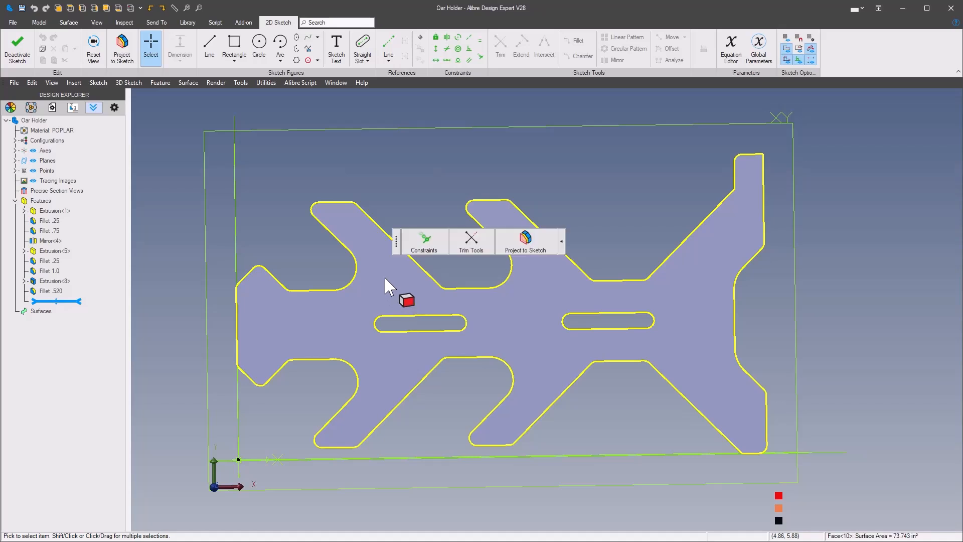
left_click(528, 251)
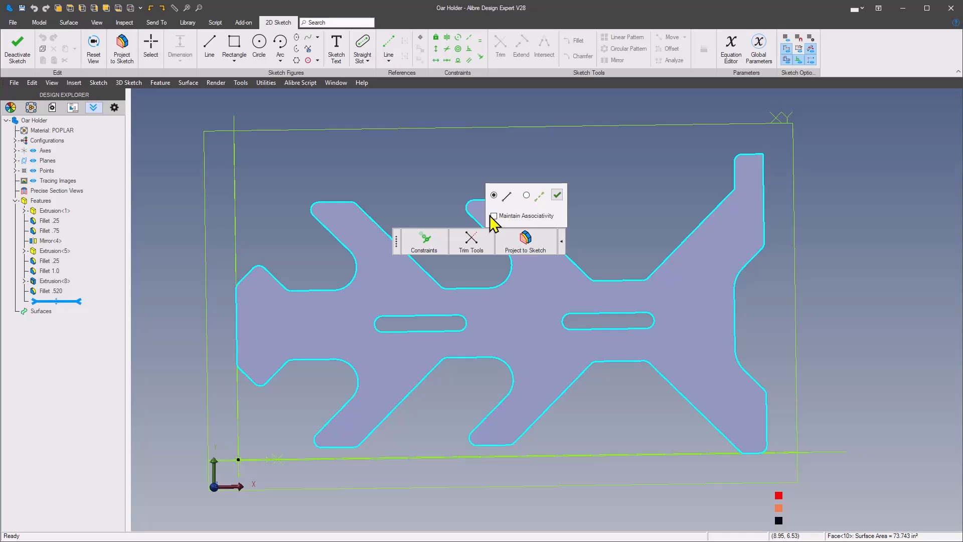
left_click(557, 197)
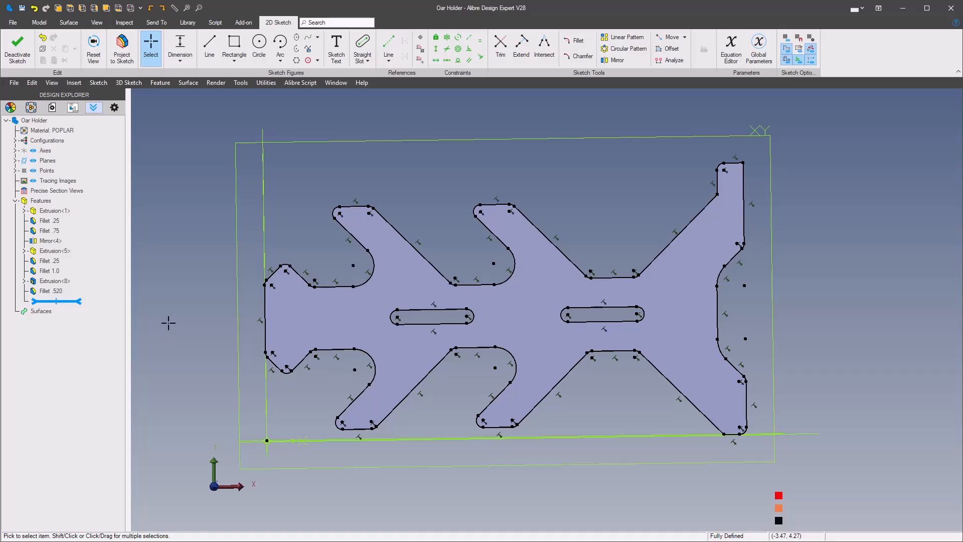
left_click(17, 47)
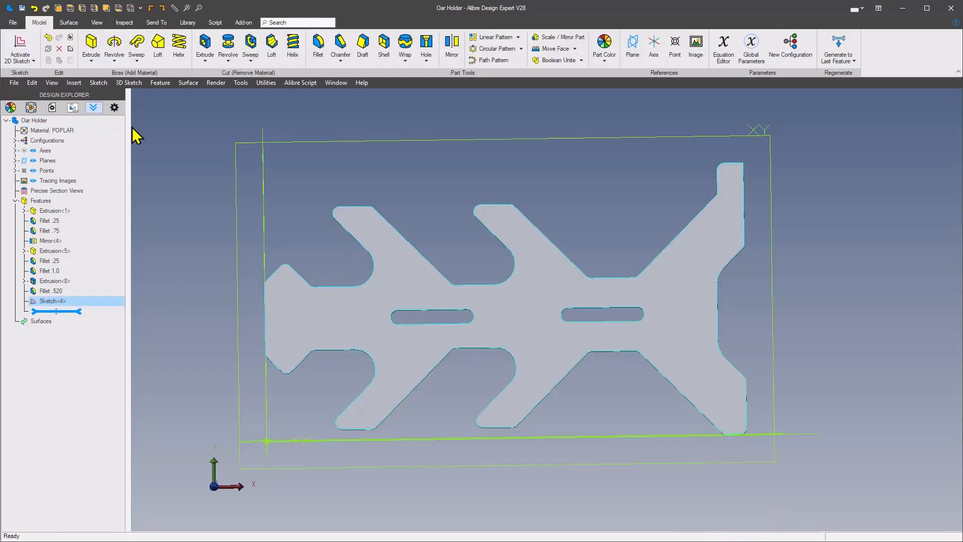
Review the SVG export options and save dialog for the projected outline sketch, leaving without saving a file.
right_click(55, 309)
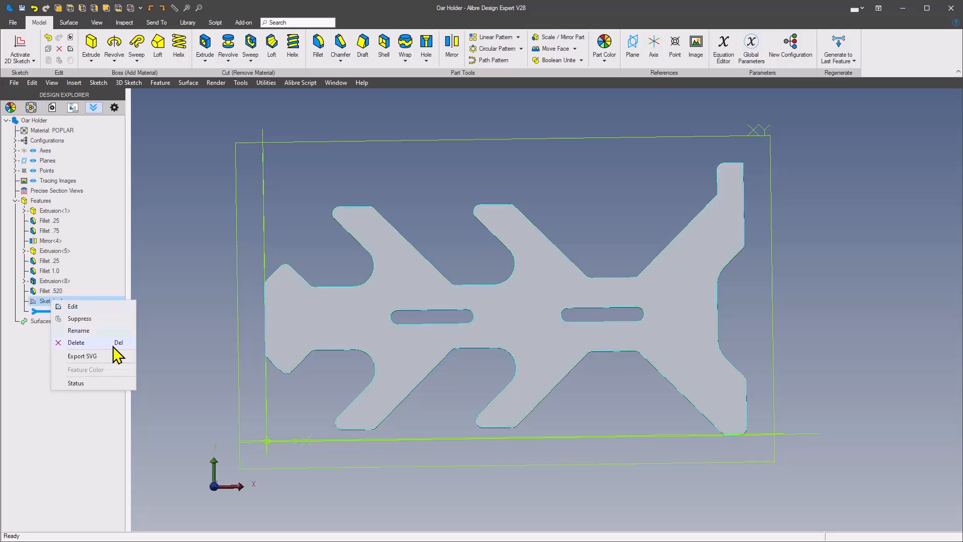
left_click(80, 356)
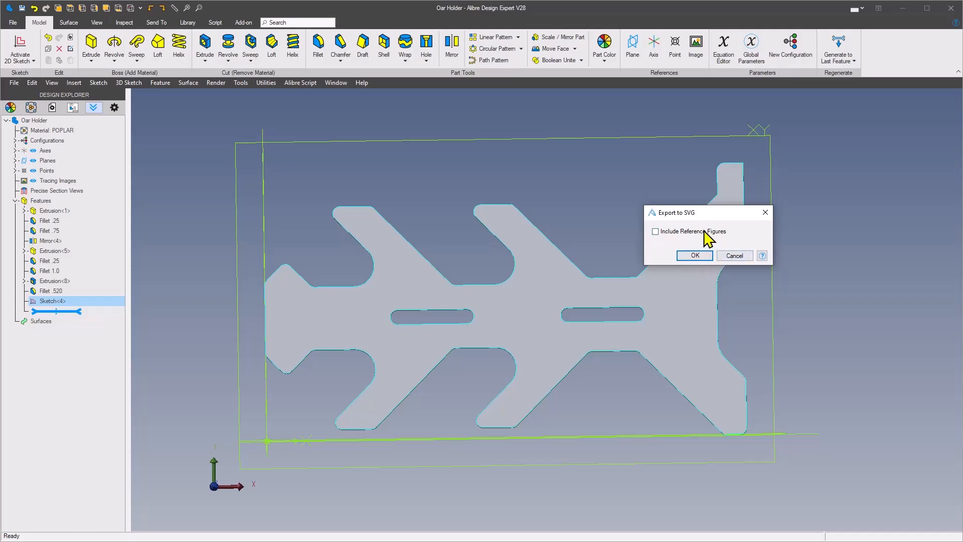
left_click(696, 256)
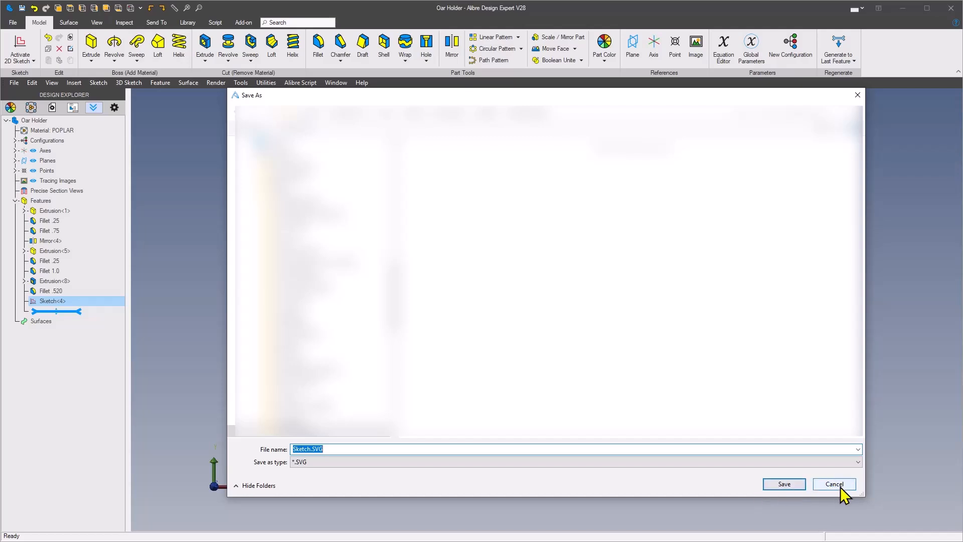
left_click(838, 485)
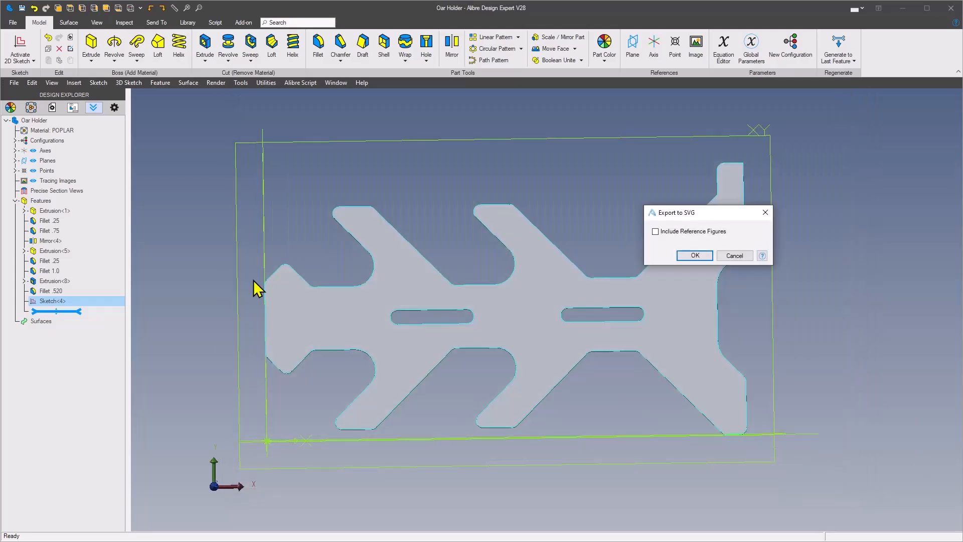
left_click(735, 257)
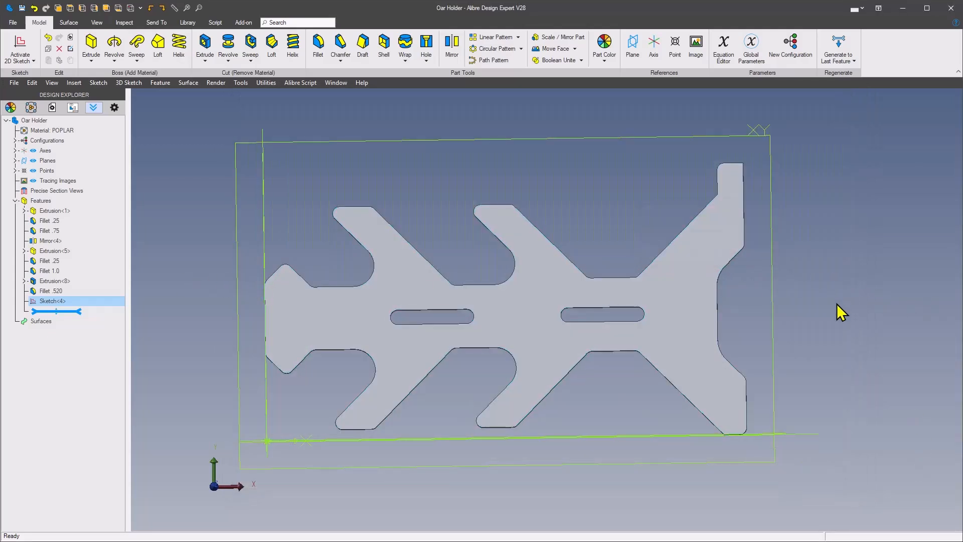